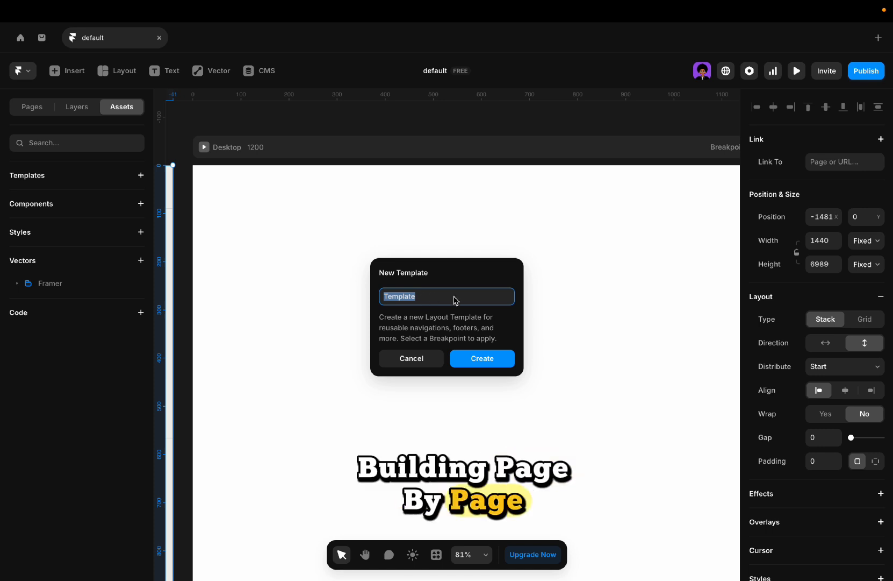
Create a new layout template named "Landing page".
type("Landing page")
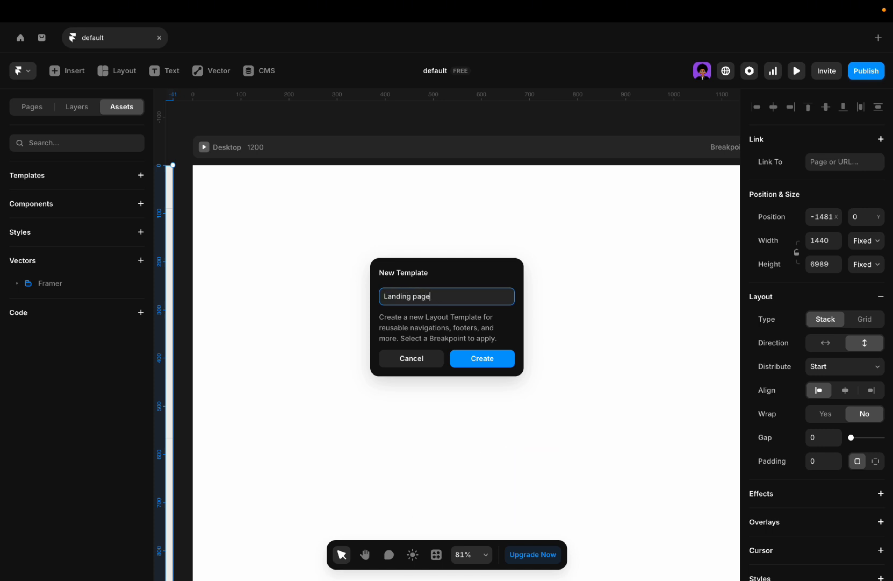
key("Return")
Draw a white frame about 790 × 94 for the navigation bar, outside the template's Desktop breakpoint near its upper edge.
key("f")
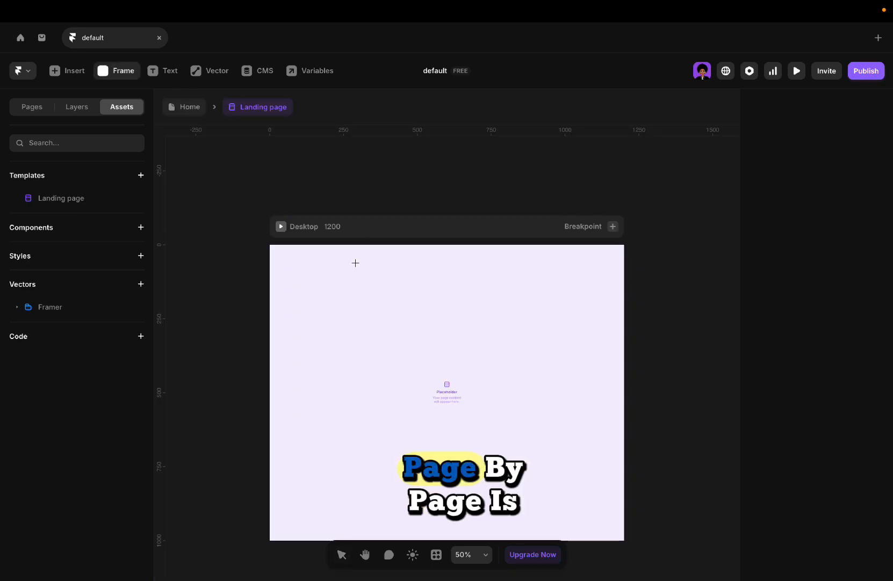
left_click(248, 261)
key("f")
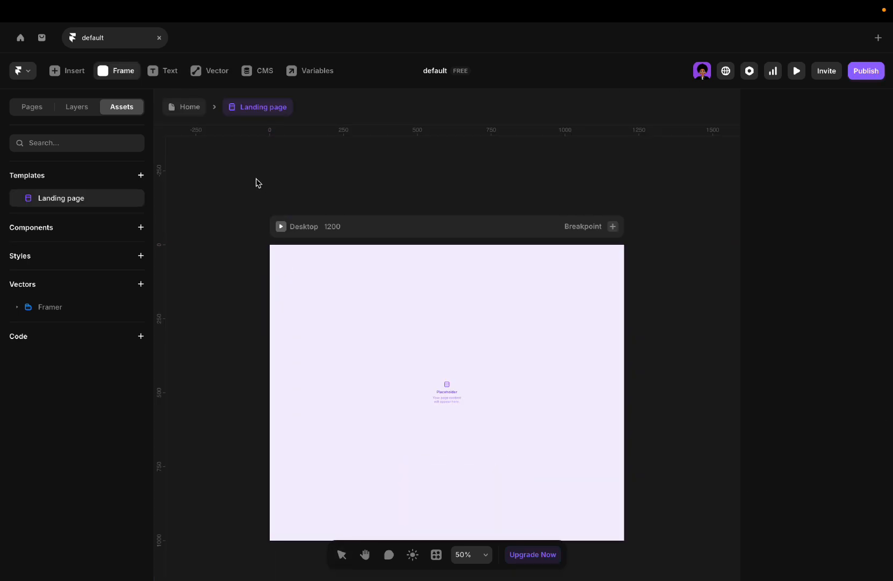
left_click(256, 180)
key("f")
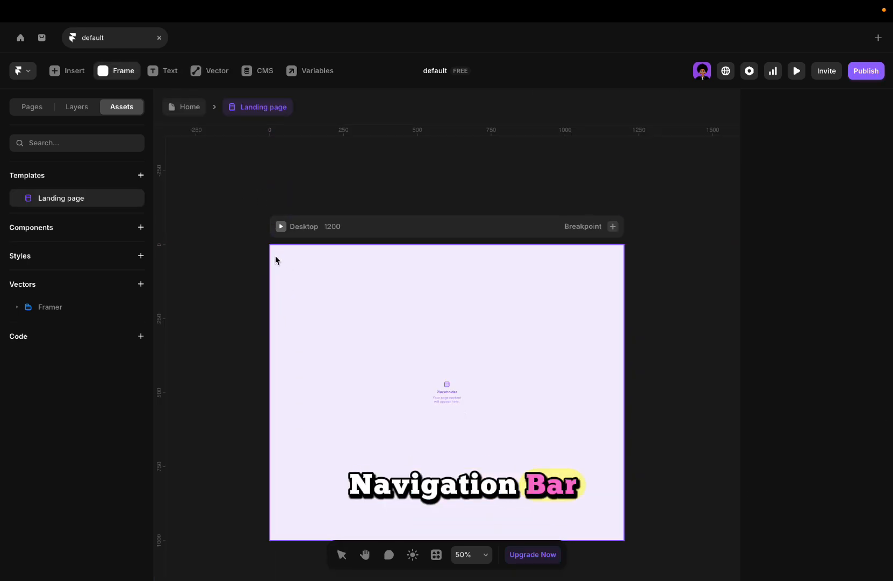
scroll(267, 257, "left", 1)
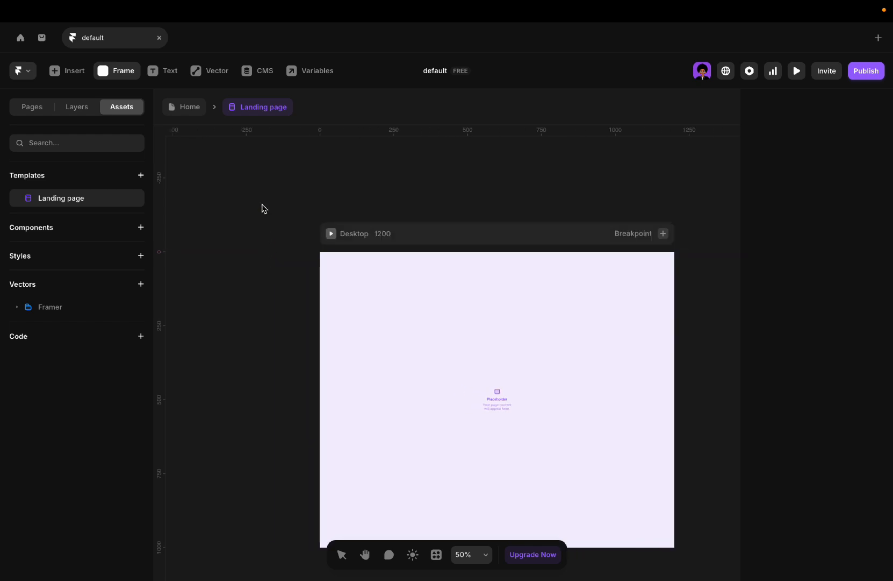
left_click_drag(237, 198, 470, 226)
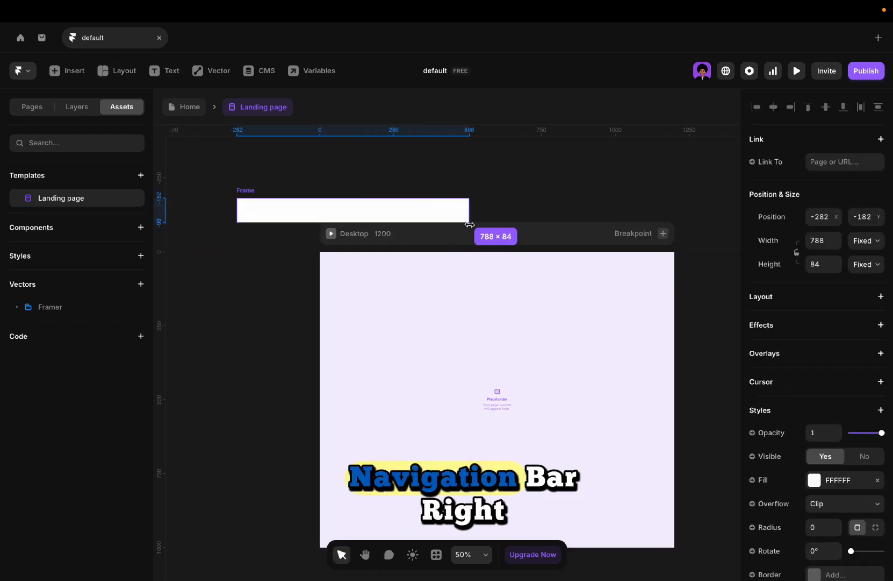
Try cutting the navigation bar frame and pasting it into the template's Desktop breakpoint, and undo the paste.
left_click_drag(363, 211, 398, 170)
key("ctrl+x")
left_click(357, 233)
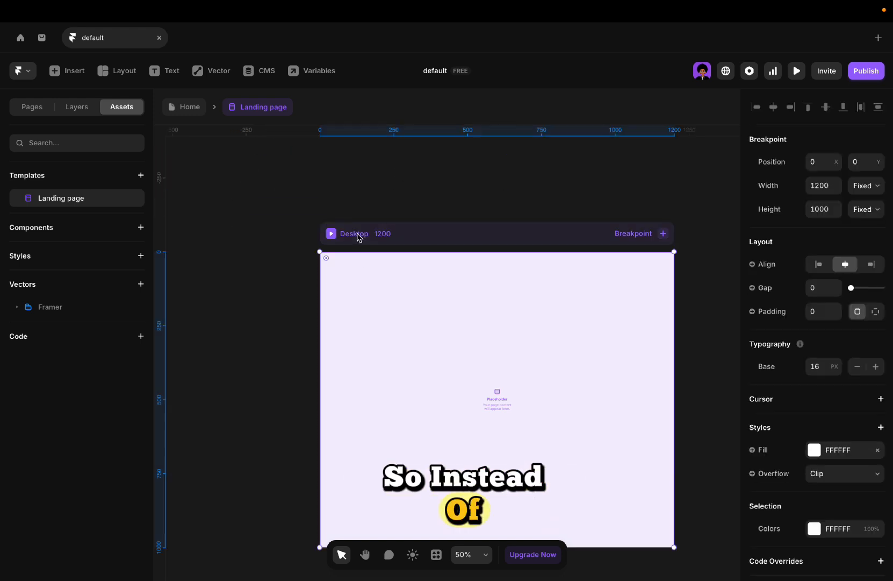
key("ctrl+v")
key("ctrl+z")
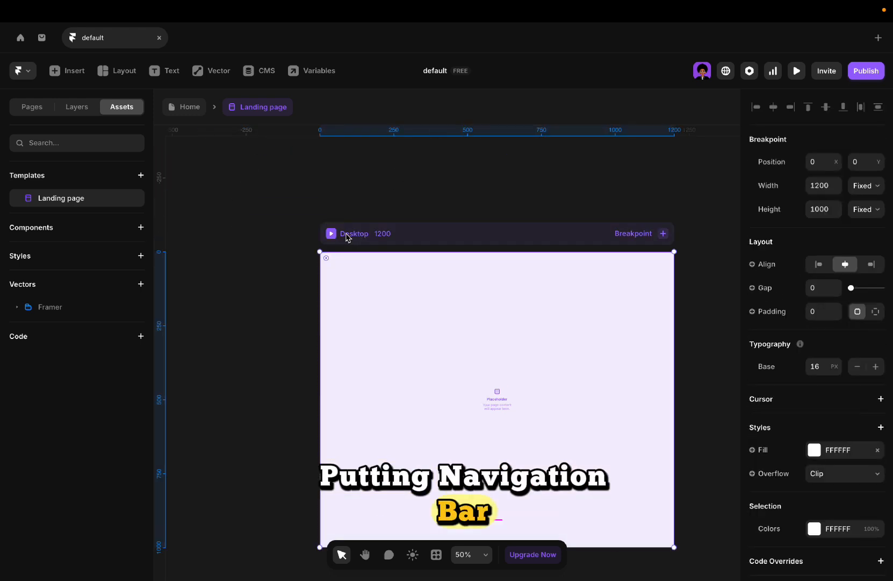
Add a new page to the site, keeping the default path /page.
left_click(33, 107)
left_click(141, 203)
left_click(166, 217)
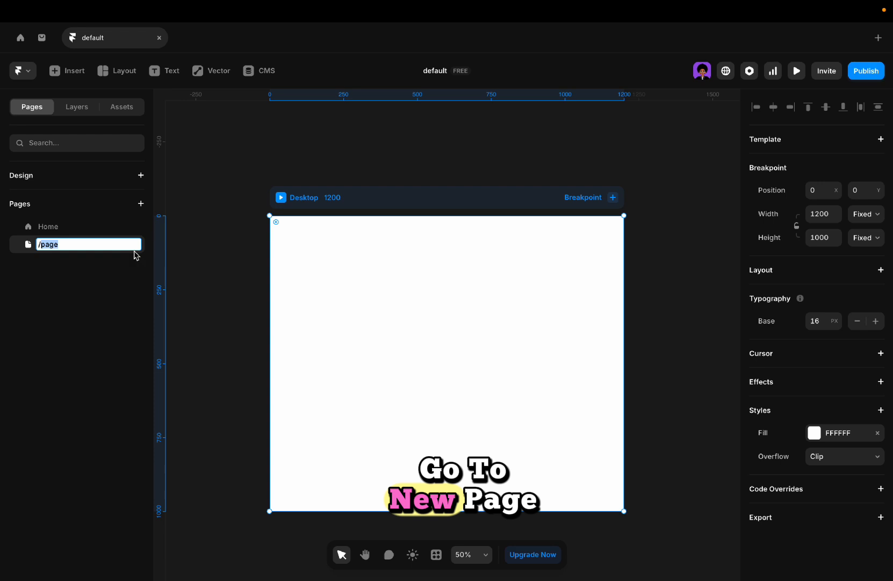
key("Return")
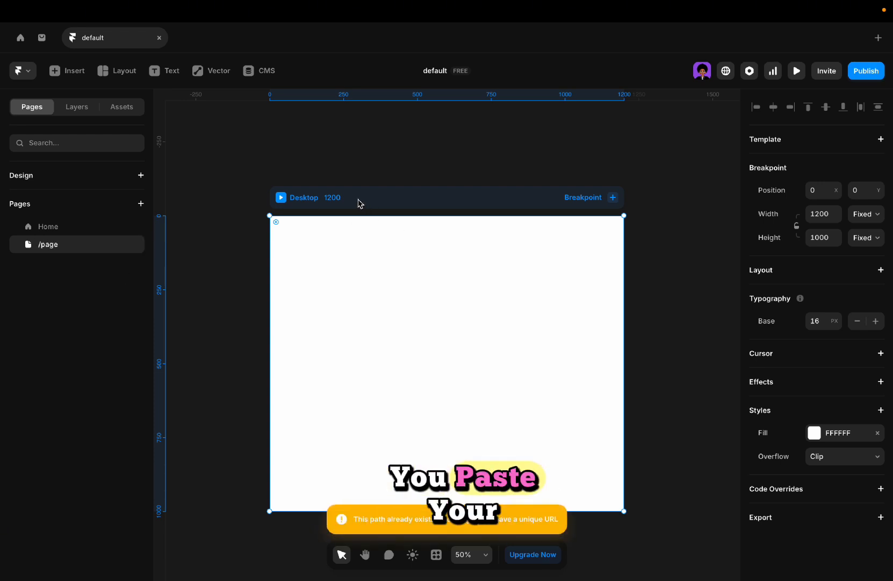
Paste the cut frame into the new page's Desktop breakpoint and stretch it across the page to about 1208 × 116.
key("ctrl+v")
left_click(380, 205)
key("ctrl+v")
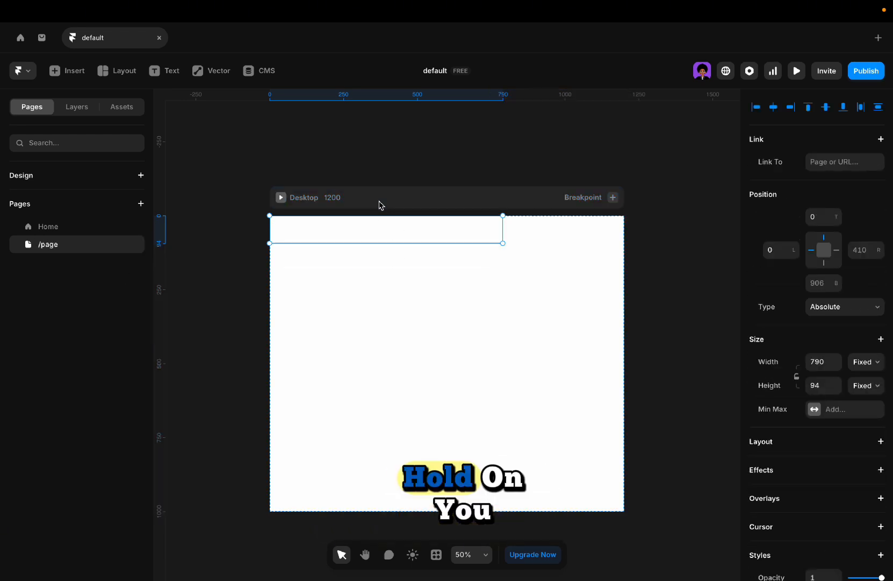
left_click_drag(502, 245, 627, 249)
Set the navigation bar frame's fill colour to 000000 and keep the frame selected.
scroll(818, 478, "down", 4)
left_click(819, 406)
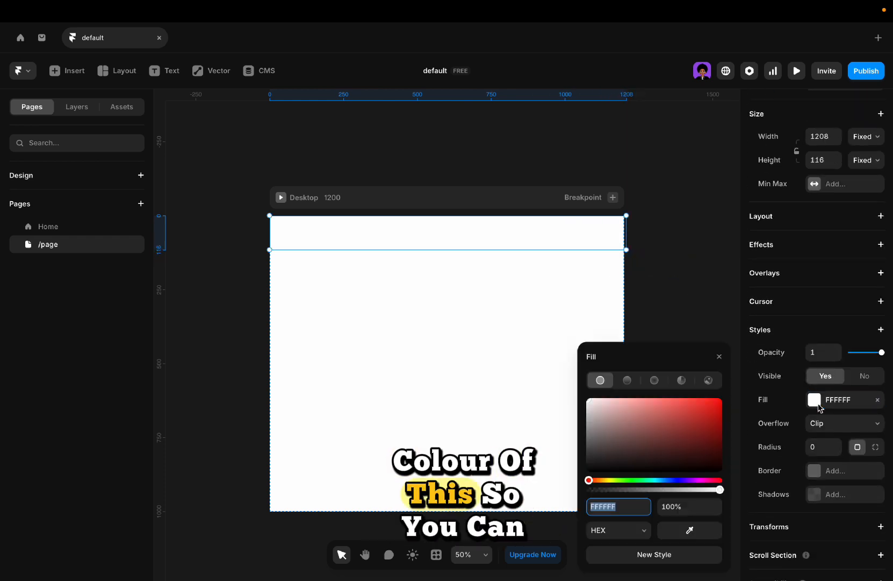
type("000000")
key("Return")
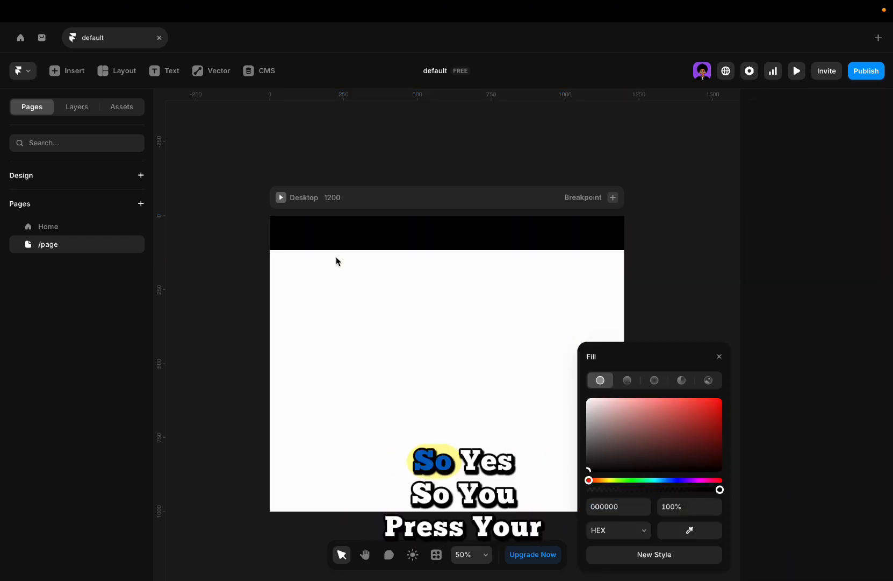
left_click(359, 233)
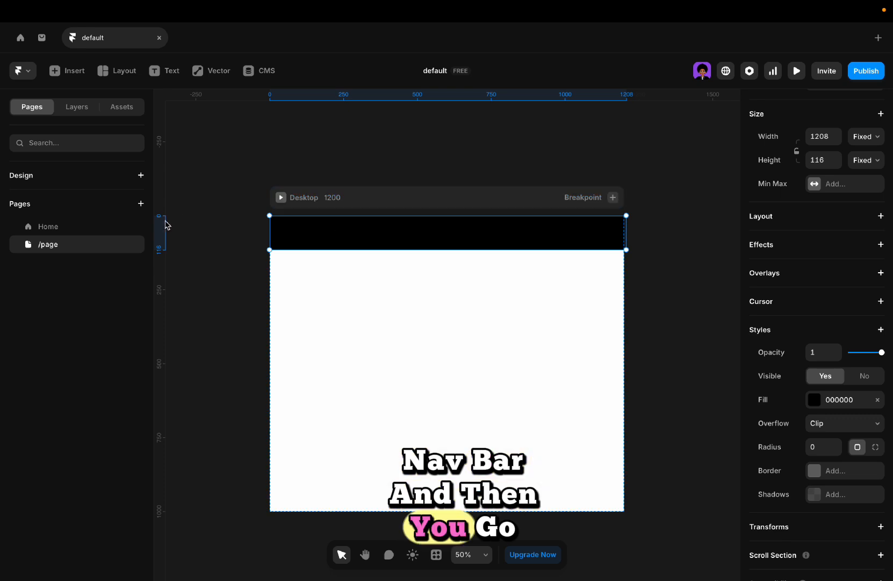
Rename the page holding the navigation bar to /about.
double_click(52, 247)
type("/about")
key("Return")
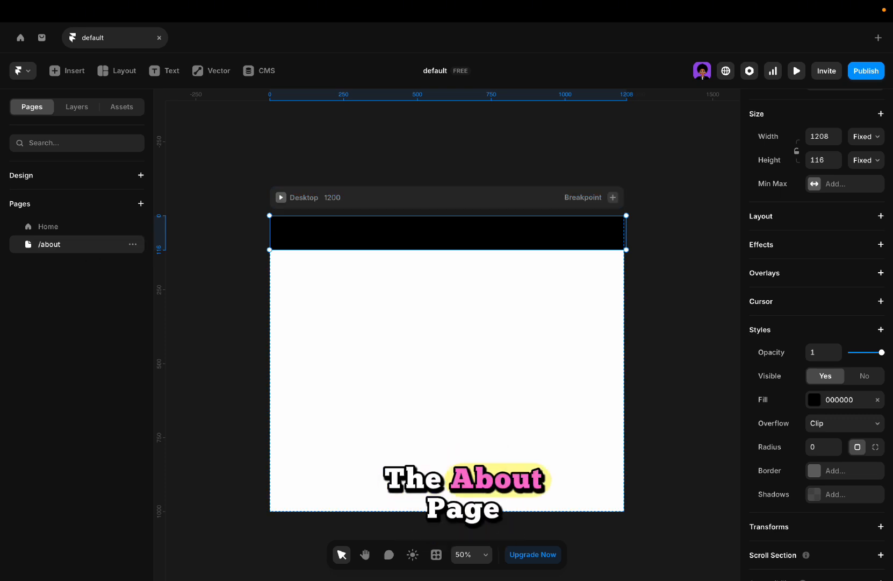
Add another page with the path /sevice and paste the black navigation bar onto it.
left_click(141, 203)
left_click(143, 225)
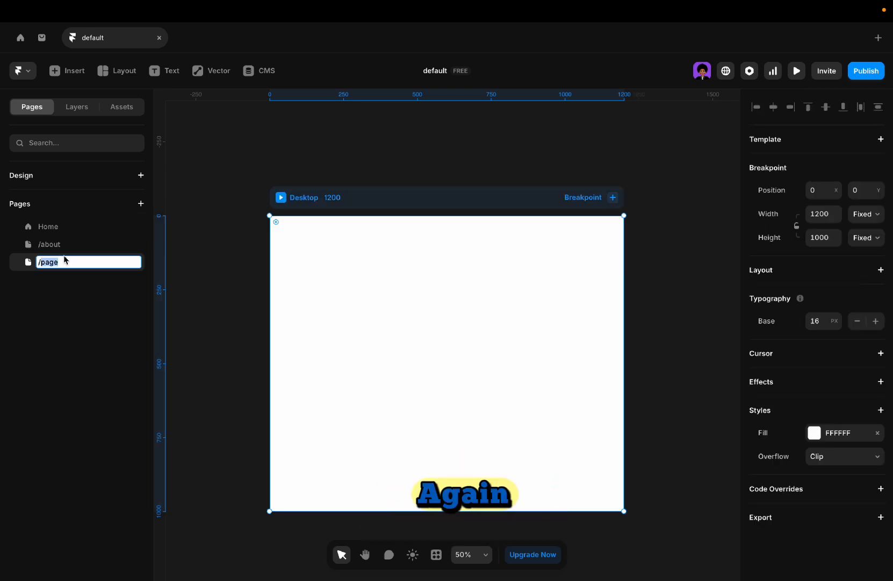
type("/sevi")
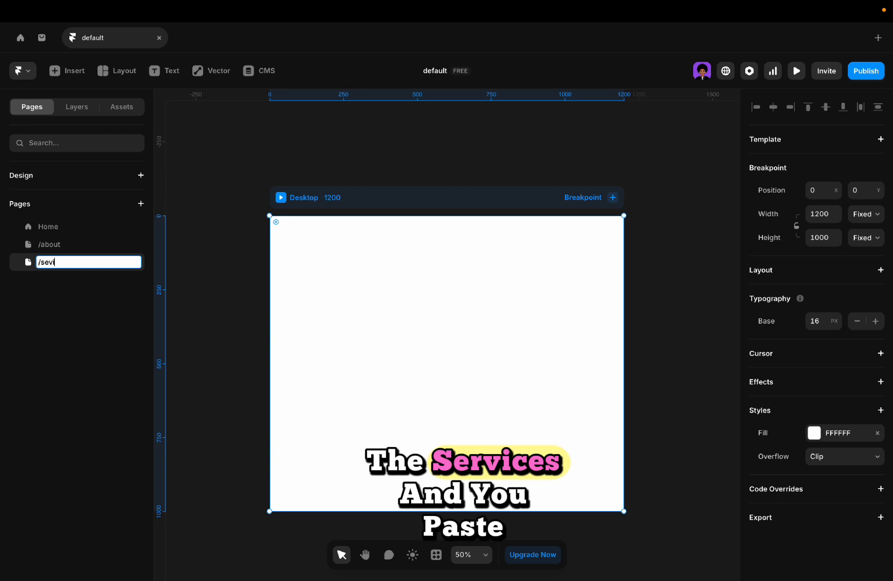
type("ce")
key("Return")
key("ctrl+v")
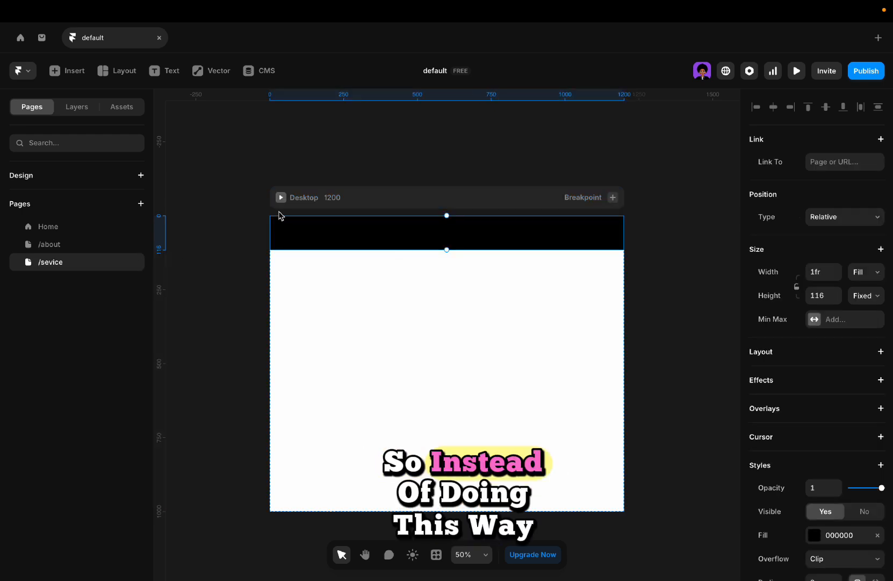
Undo the navigation bar and page edits until only Home and a blank /page remain.
key("ctrl+z")
key("ctrl+z")
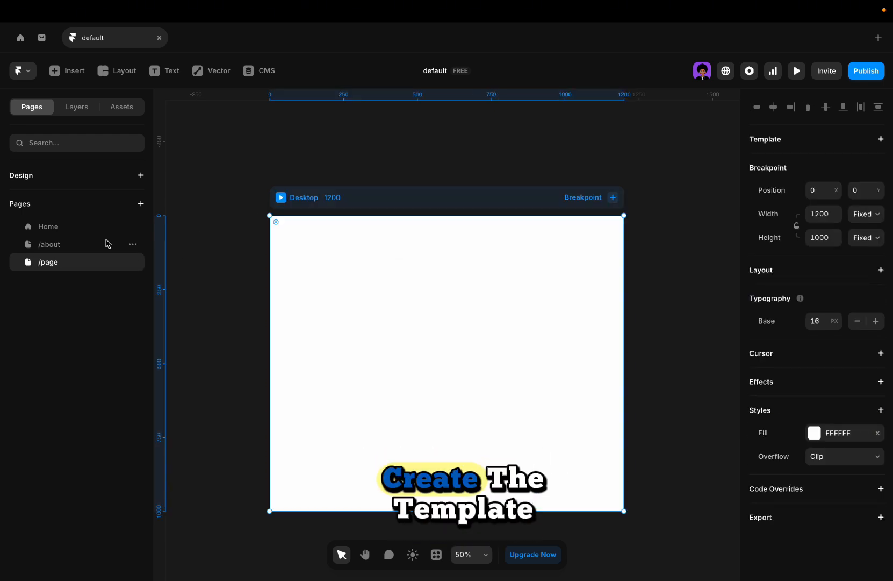
left_click(107, 243)
key("ctrl+z")
key("ctrl+z")
key("ctrl+z")
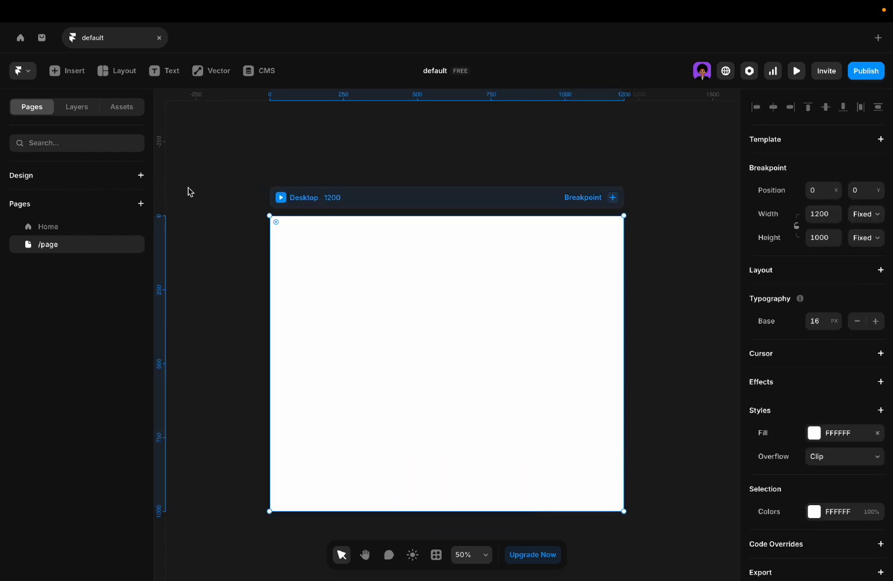
Delete the blank /page from the site and confirm the deletion.
left_click(616, 126)
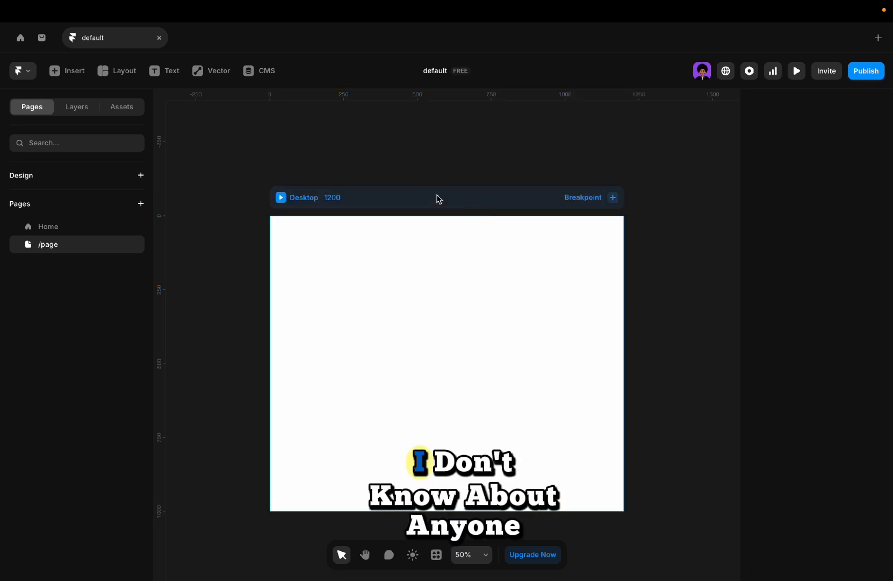
left_click(137, 246)
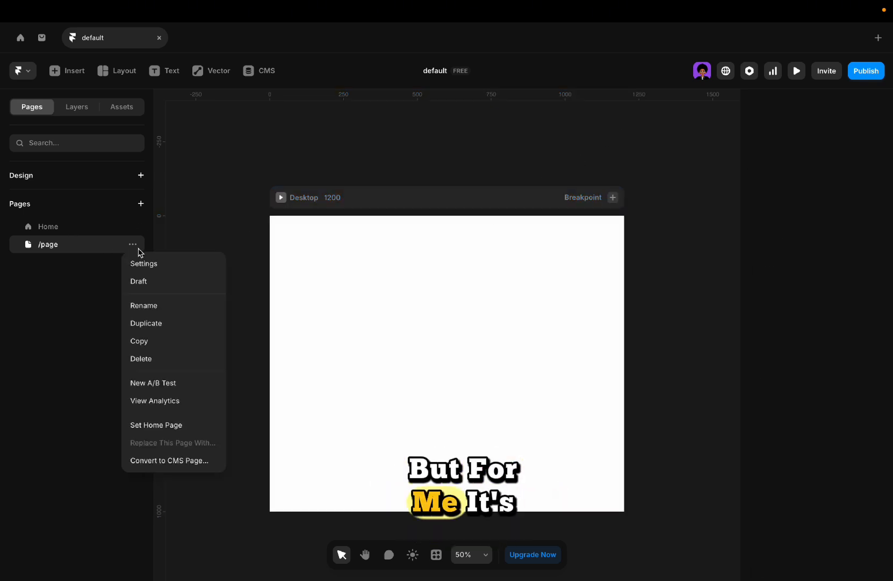
left_click(149, 362)
left_click(480, 343)
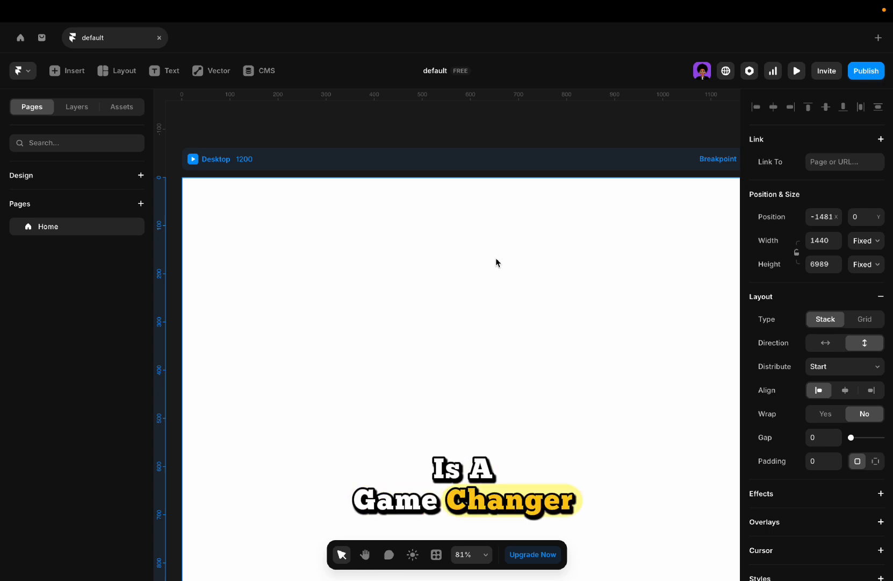
View the Home page's layers, open the Landing page template from the assets, and return to Home.
left_click(452, 160)
left_click(80, 108)
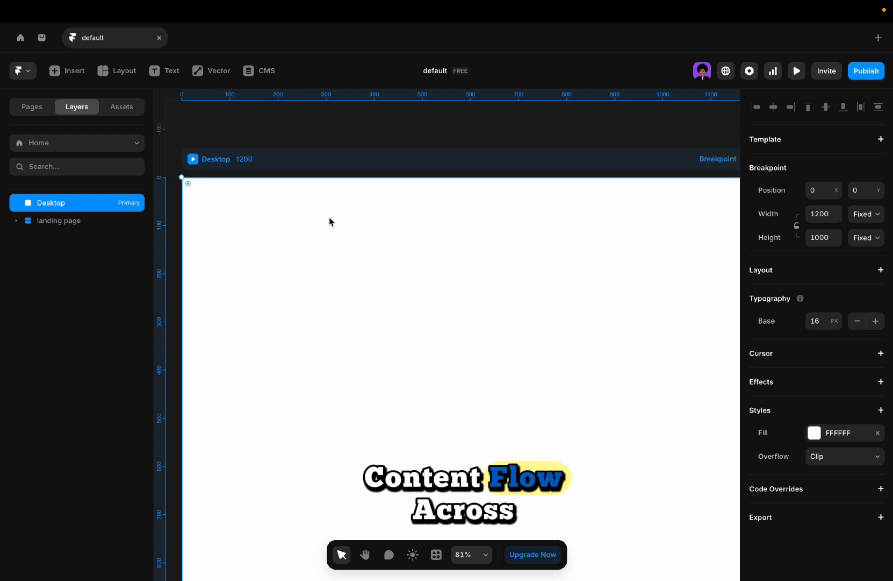
left_click(129, 110)
left_click(87, 200)
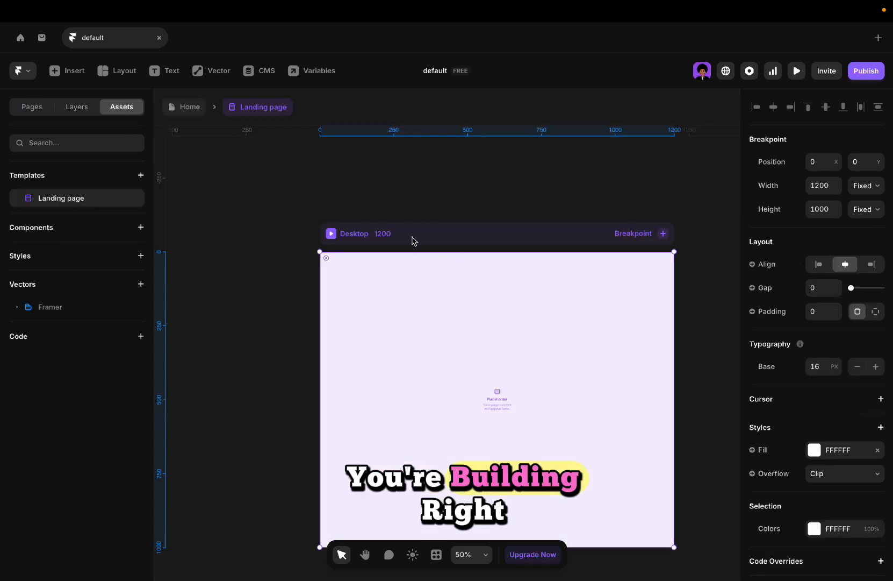
left_click(196, 107)
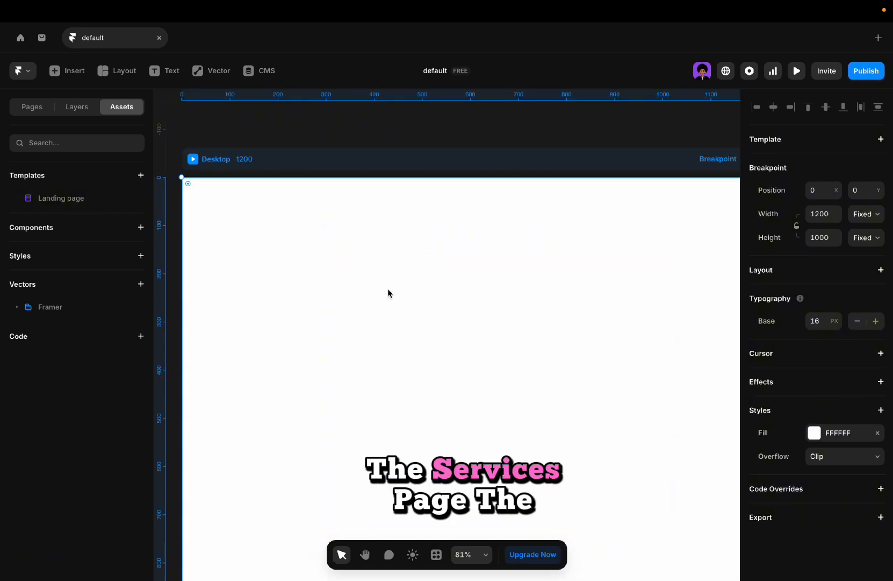
scroll(388, 289, "down", 1)
scroll(388, 290, "up", 1)
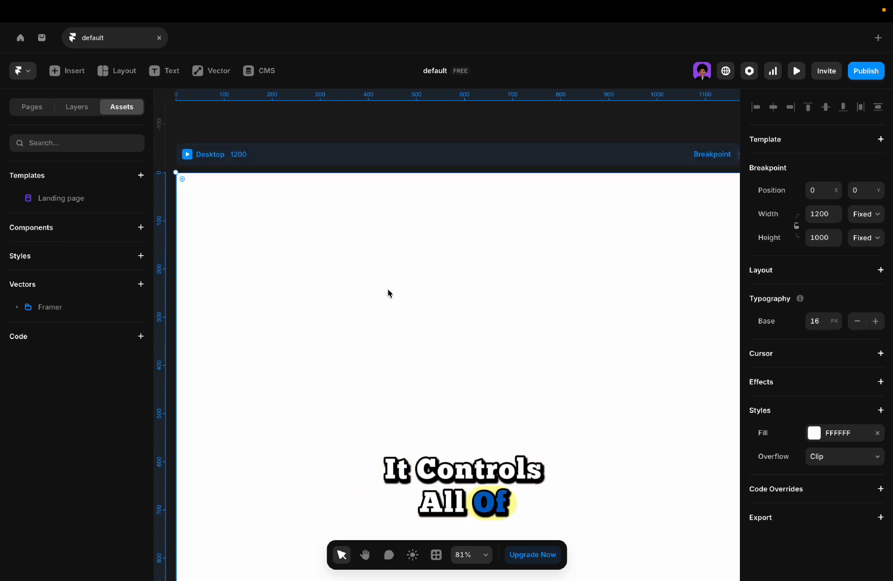
scroll(388, 293, "down", 1)
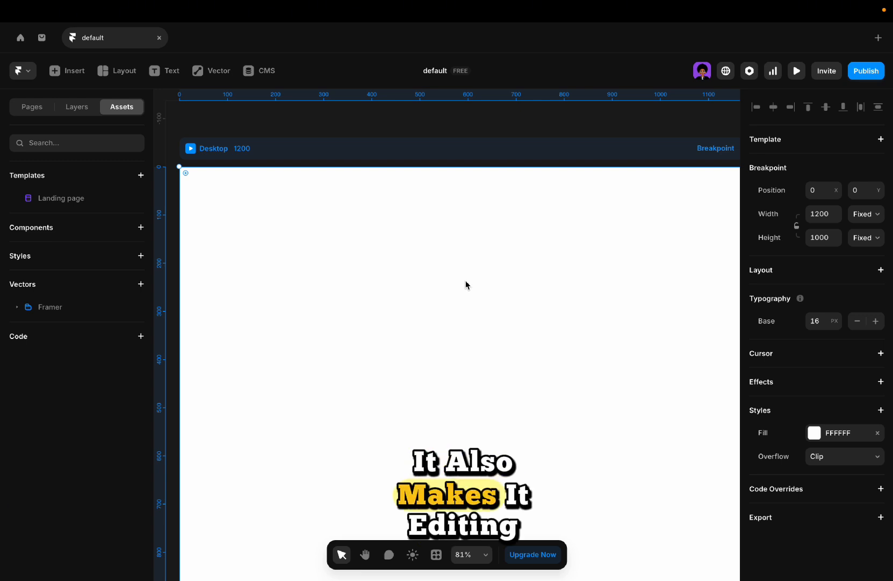
scroll(466, 285, "down", 1)
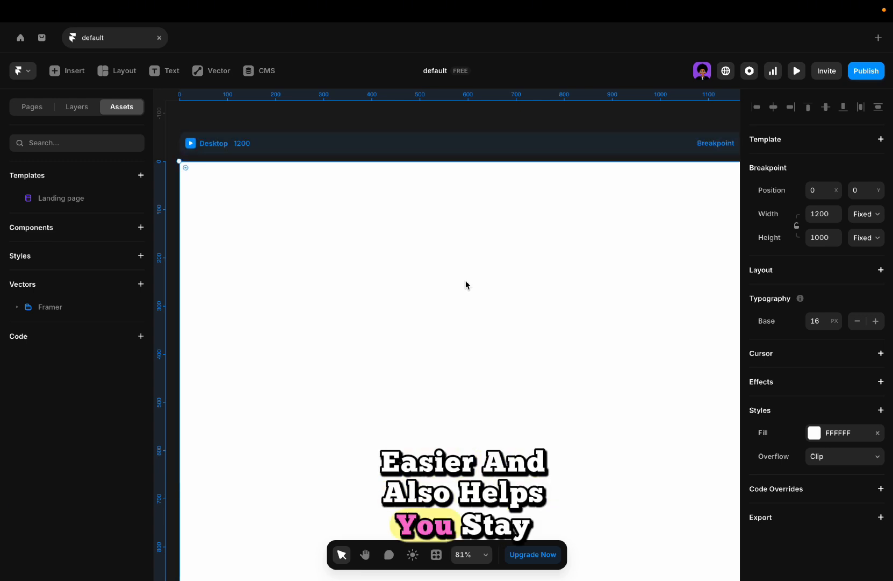
scroll(466, 285, "up", 2)
scroll(466, 285, "left", 3)
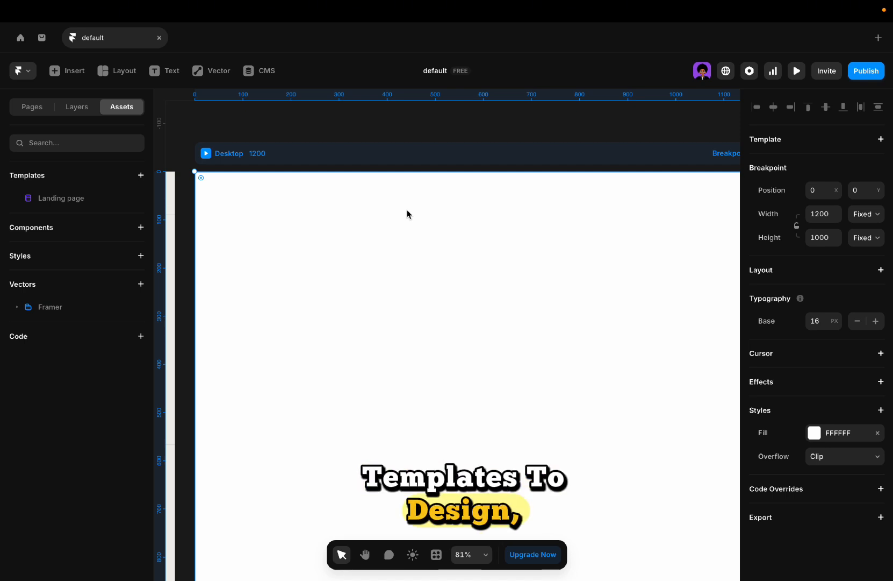
Examine the vertex landing page design beside the Desktop breakpoint from its header down to the footer.
scroll(407, 214, "left", 5)
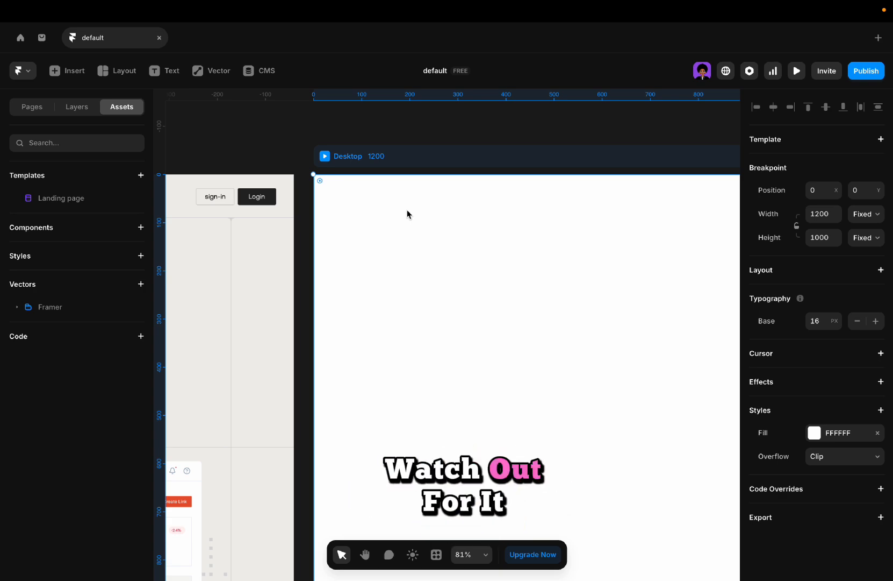
scroll(407, 213, "left", 10)
scroll(407, 213, "down", 2)
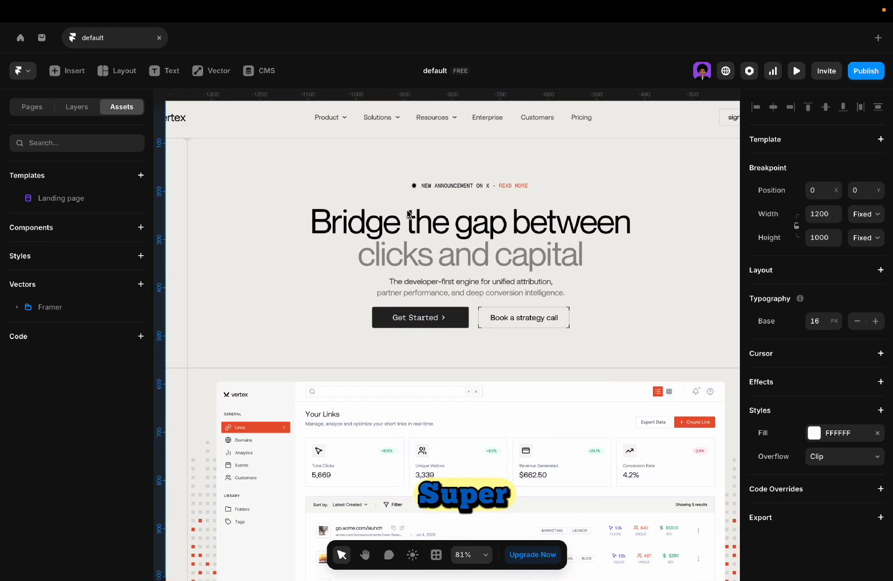
scroll(407, 213, "down", 3)
scroll(407, 214, "down", 15)
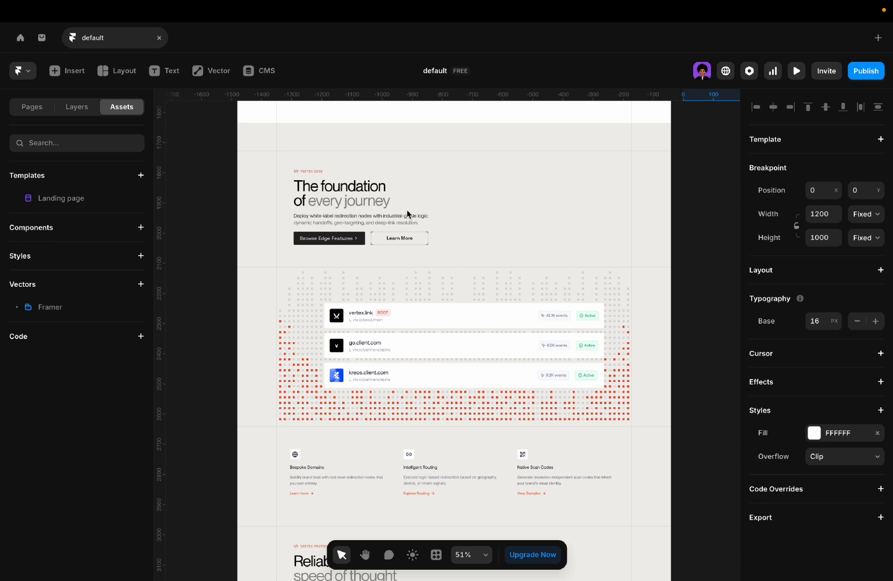
scroll(407, 213, "down", 20)
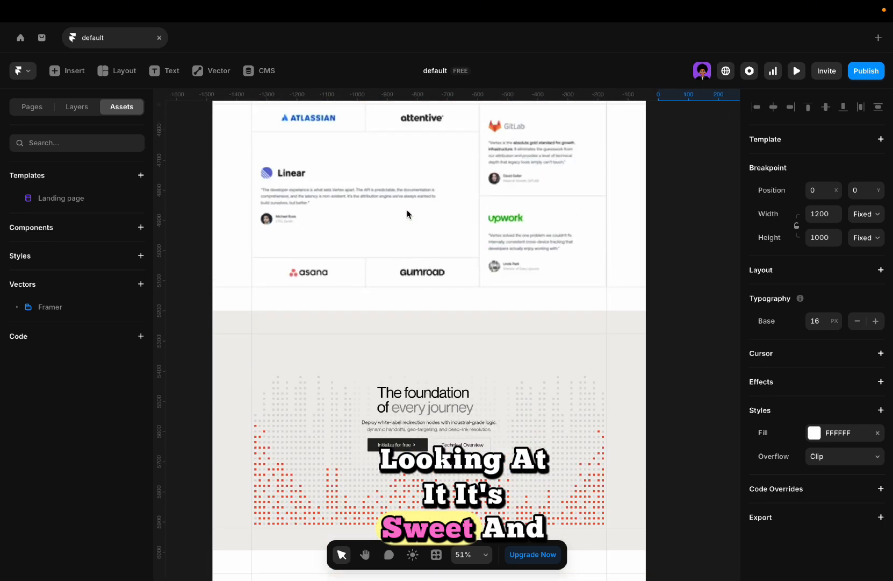
scroll(407, 214, "down", 10)
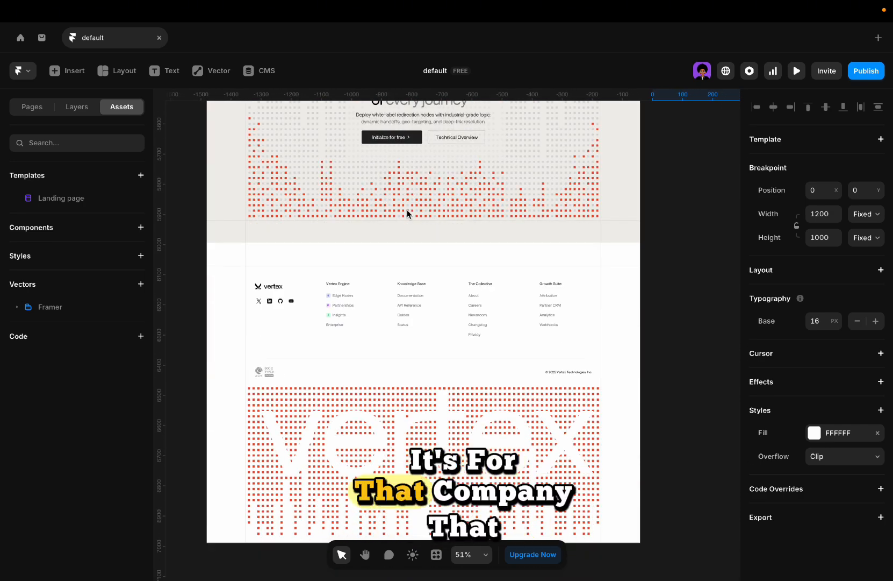
Examine the vertex landing page design from its footer back up to the header and hero section.
scroll(407, 213, "up", 9)
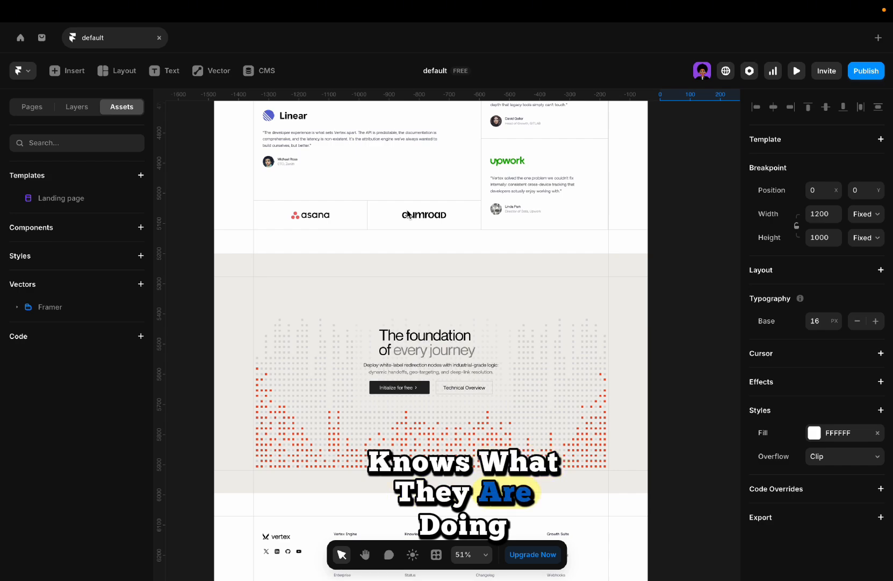
scroll(407, 213, "up", 20)
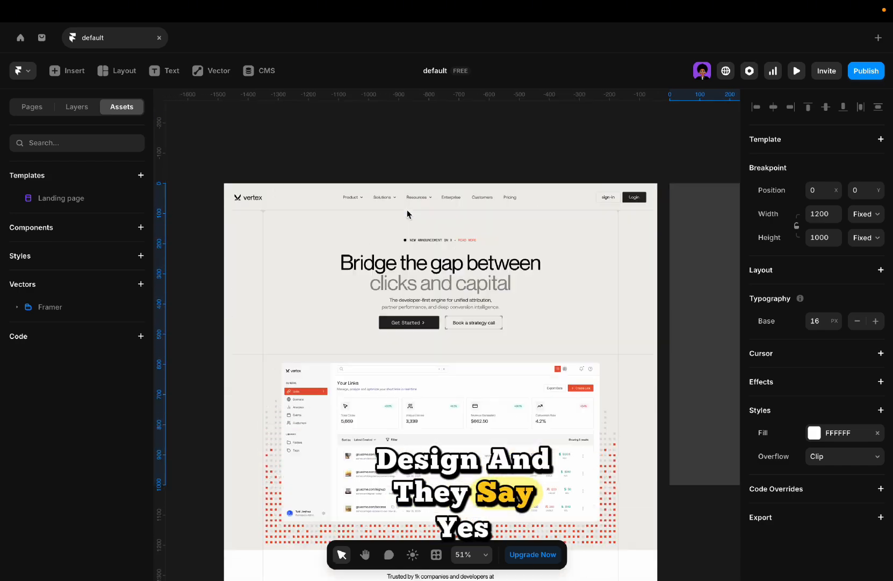
scroll(407, 214, "up", 5)
scroll(406, 213, "down", 7)
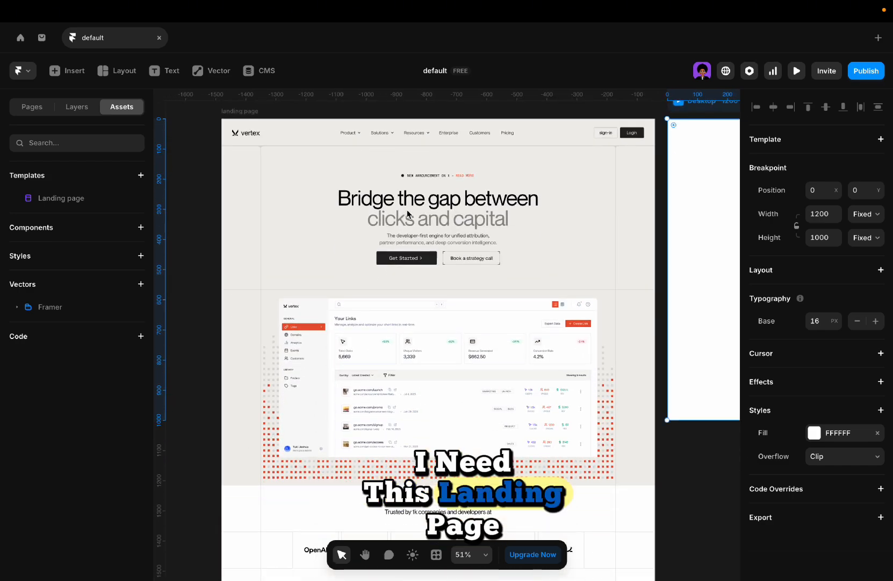
scroll(406, 214, "up", 4)
scroll(407, 214, "up", 2)
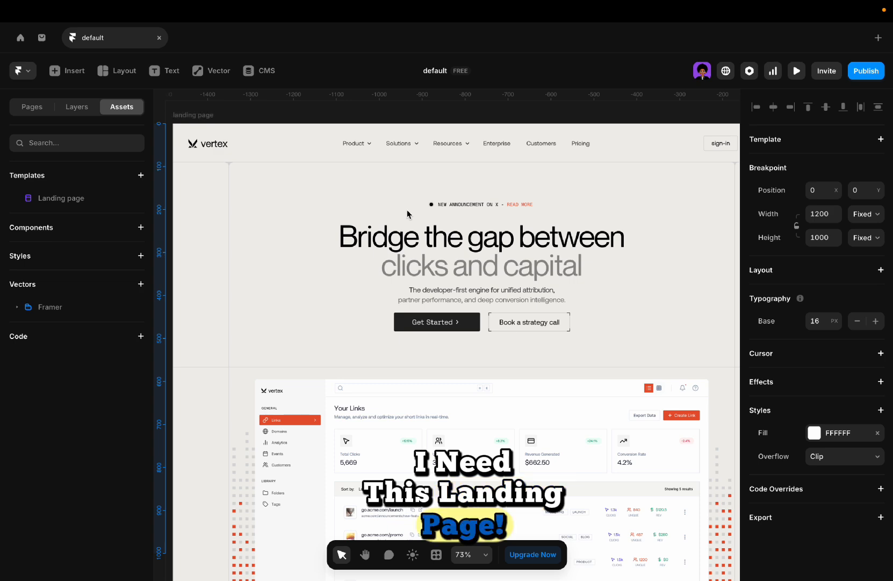
Rename the Home page's Desktop breakpoint to Desktop-large and set its width to 1440.
scroll(407, 214, "right", 12)
scroll(407, 214, "up", 3)
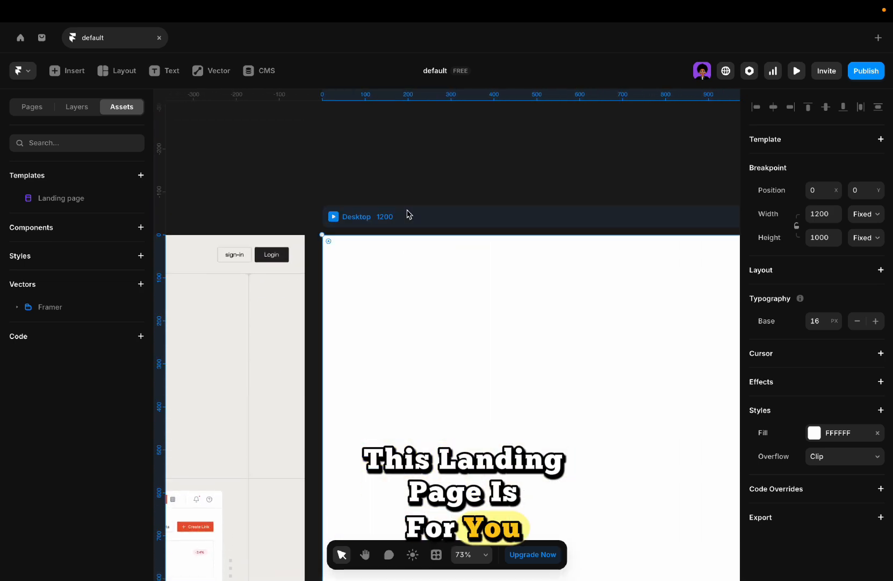
scroll(415, 218, "right", 2)
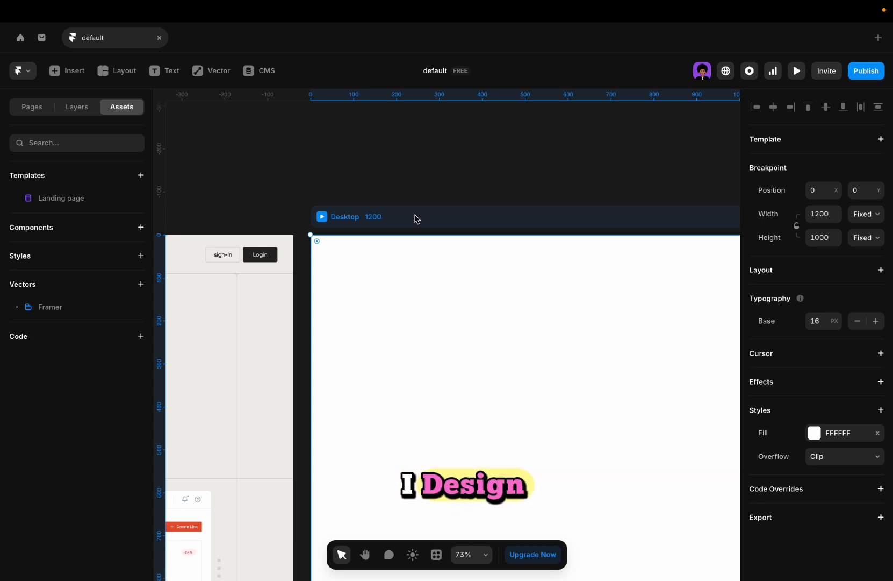
double_click(415, 218)
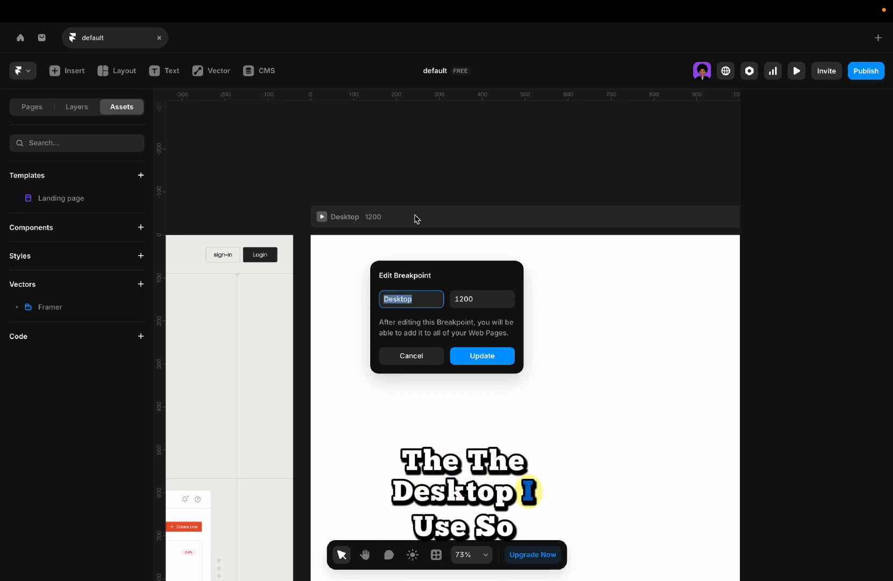
key("Right")
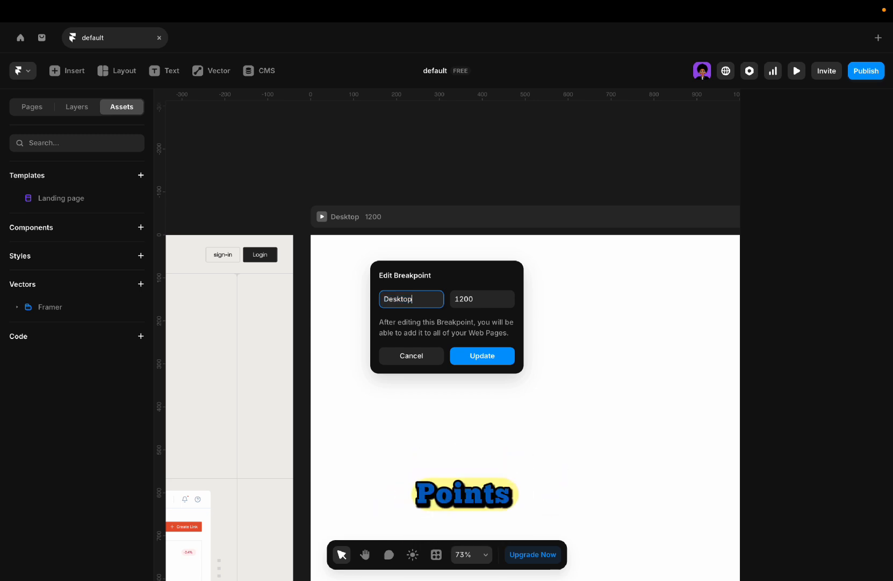
type("-large")
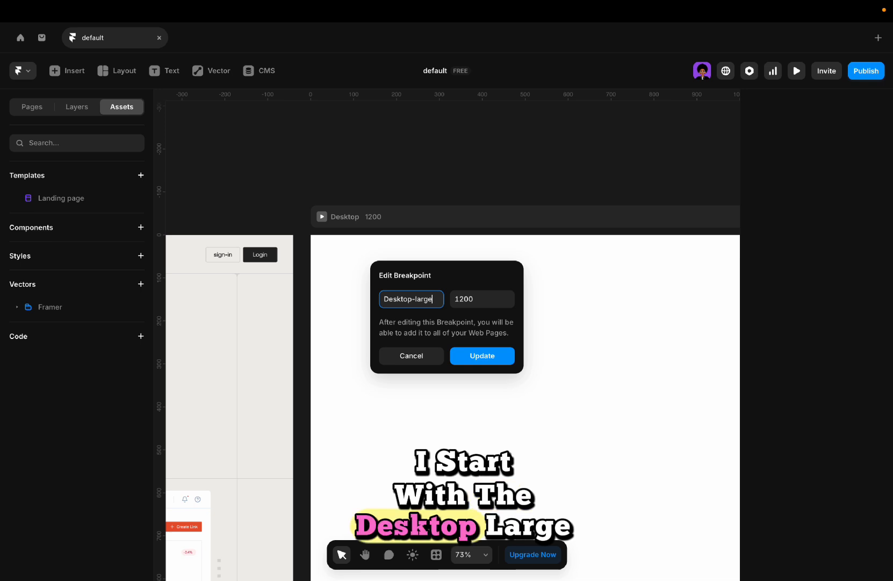
double_click(466, 299)
type("144")
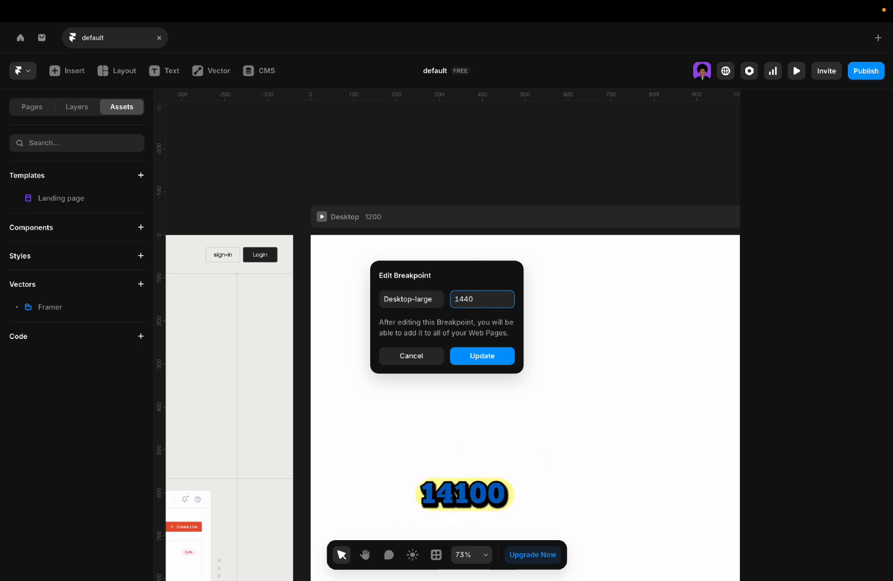
key("Return")
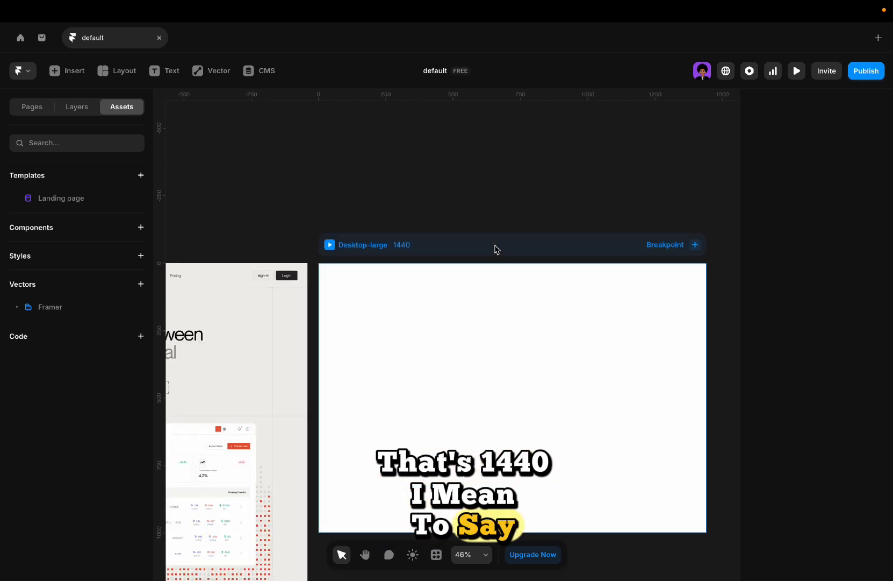
scroll(505, 249, "right", 2)
scroll(439, 262, "left", 3)
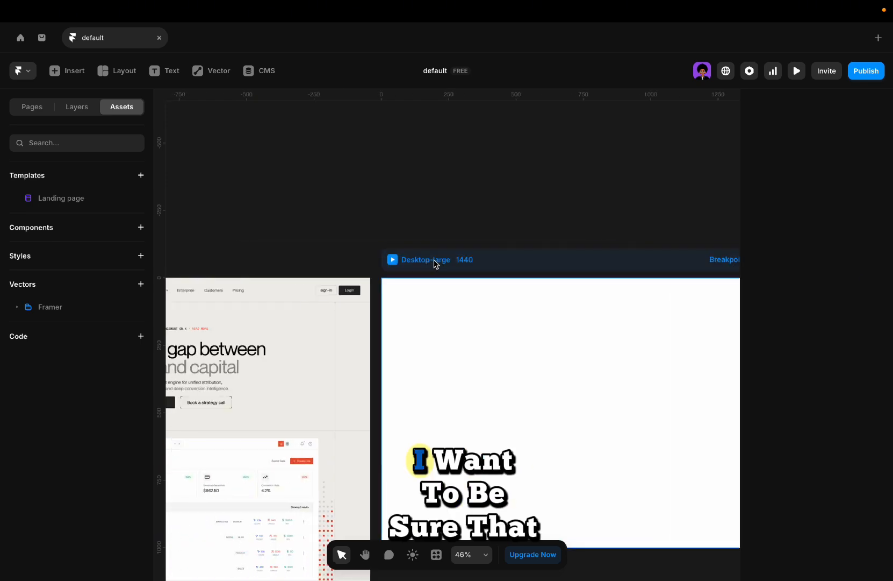
scroll(430, 264, "left", 3)
left_click(276, 292)
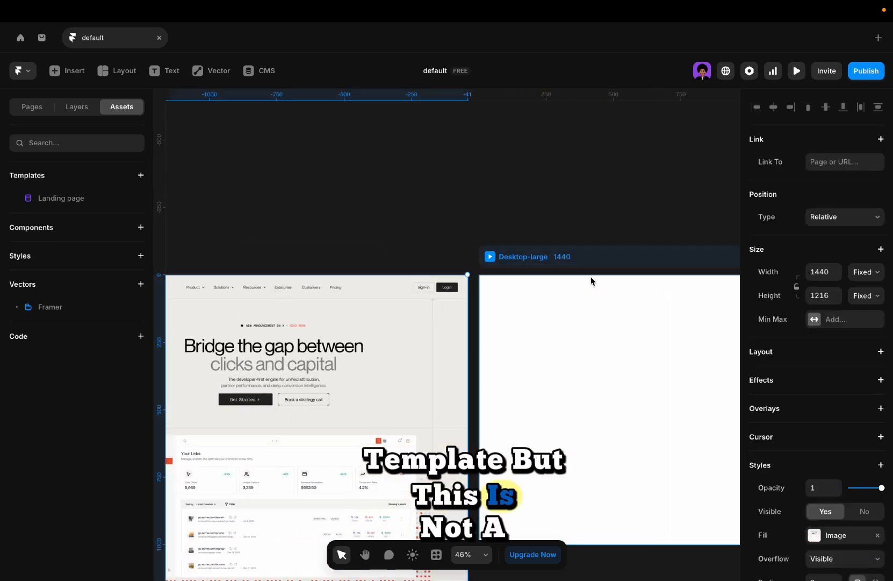
scroll(591, 280, "right", 1)
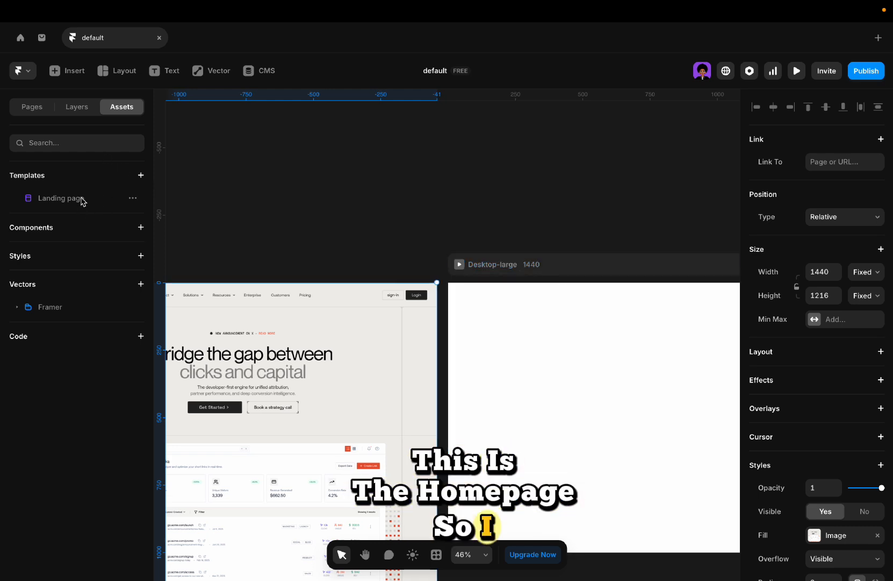
left_click(446, 217)
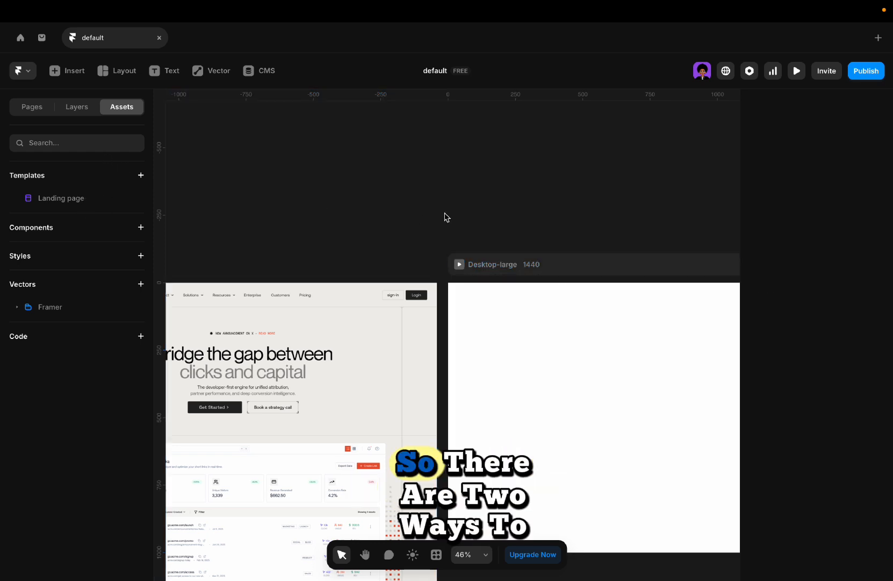
left_click(534, 276)
left_click(195, 199)
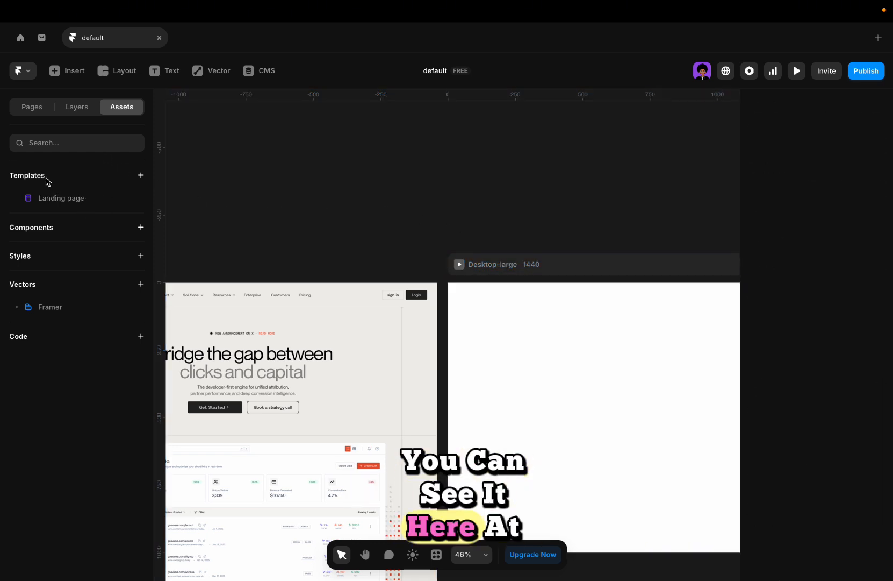
scroll(511, 270, "right", 2)
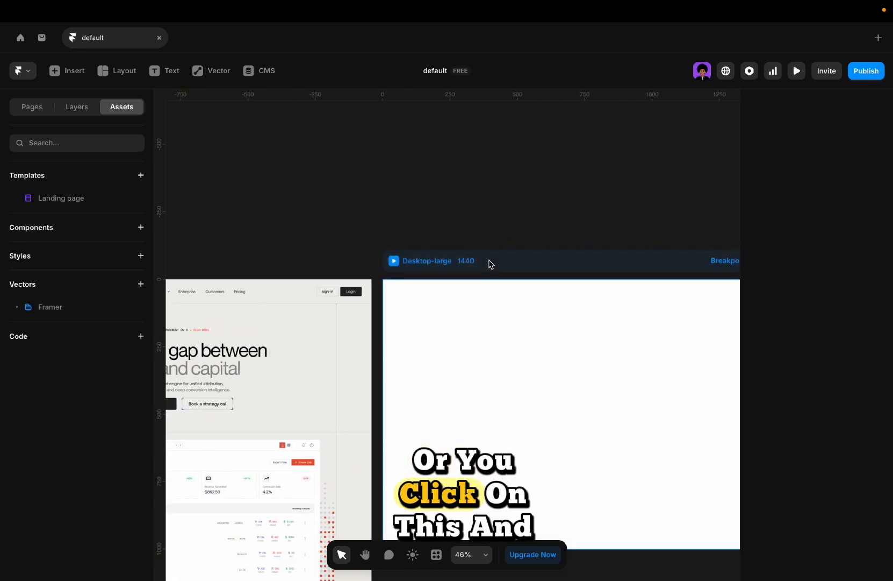
Apply the Landing page template to the Home page's Desktop-large breakpoint and open the template for editing.
left_click(637, 268)
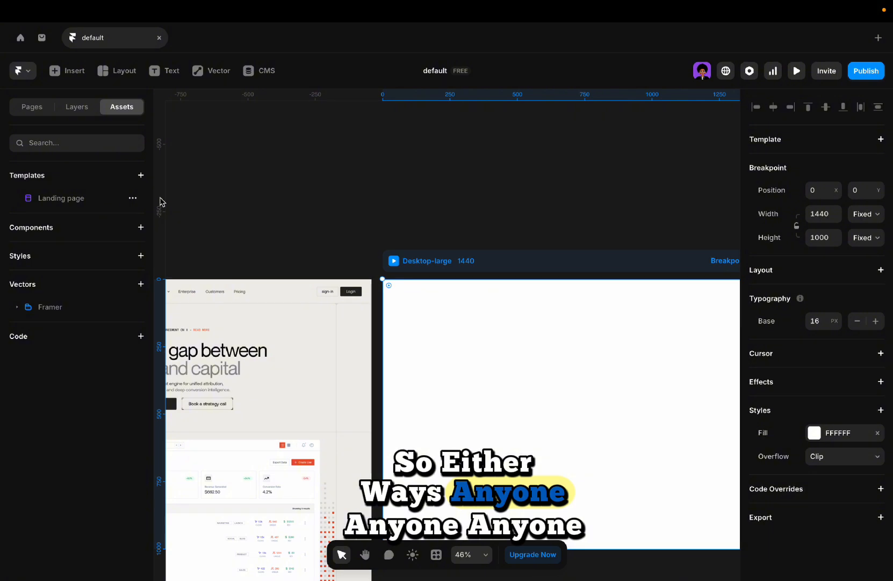
left_click(779, 146)
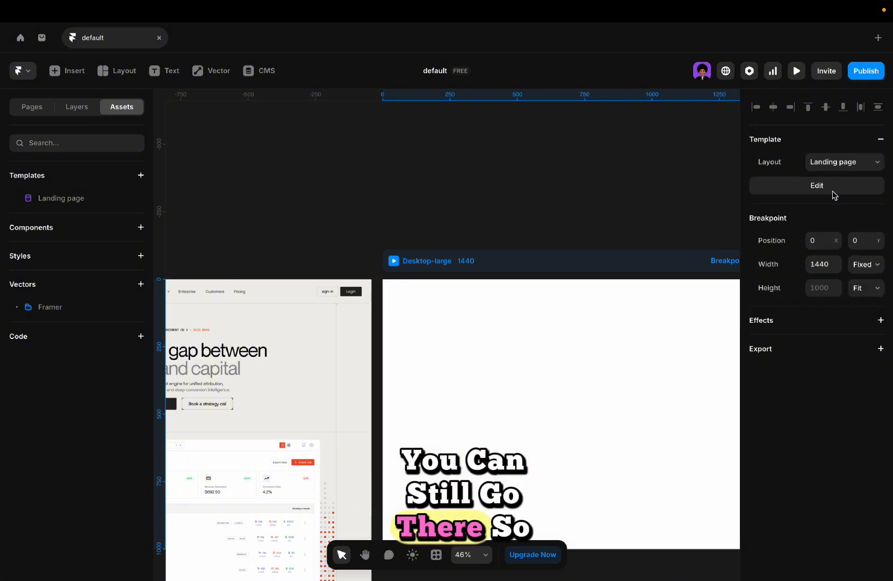
left_click(833, 189)
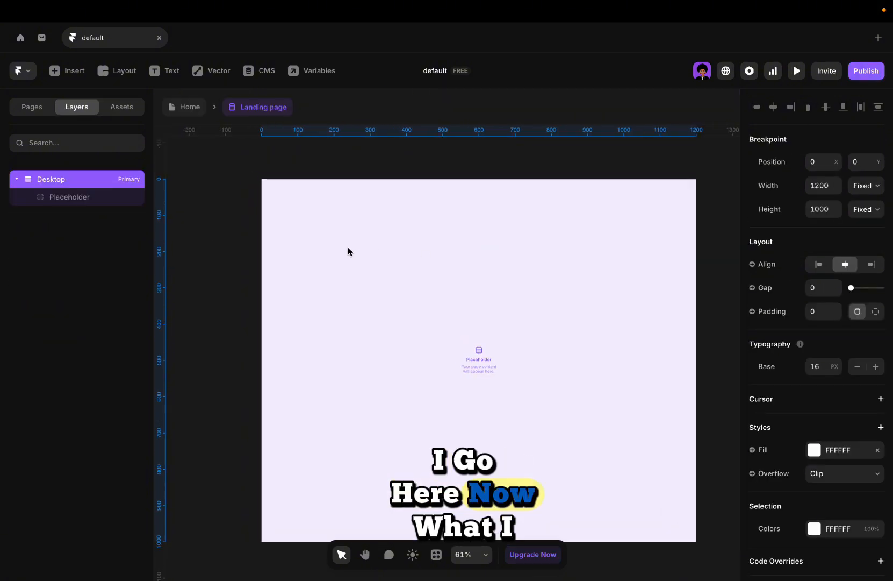
Draw a full-width frame 60 high above the template's placeholder and name it "Navigation bar".
key("f")
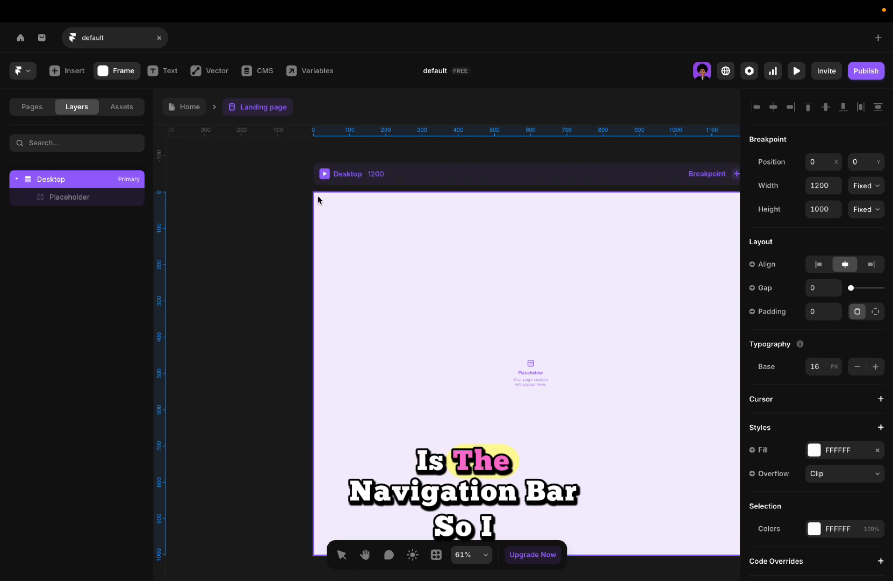
left_click_drag(317, 195, 720, 214)
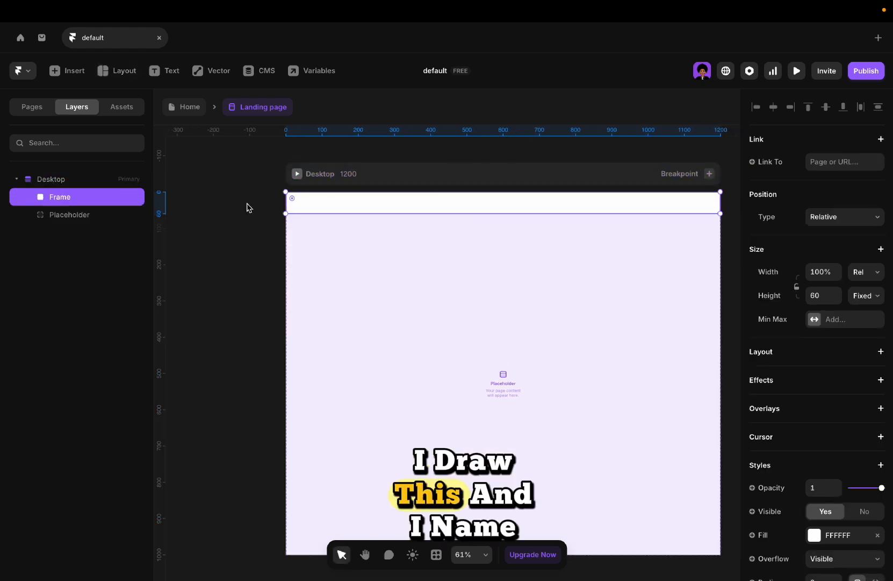
double_click(69, 196)
type("Navig")
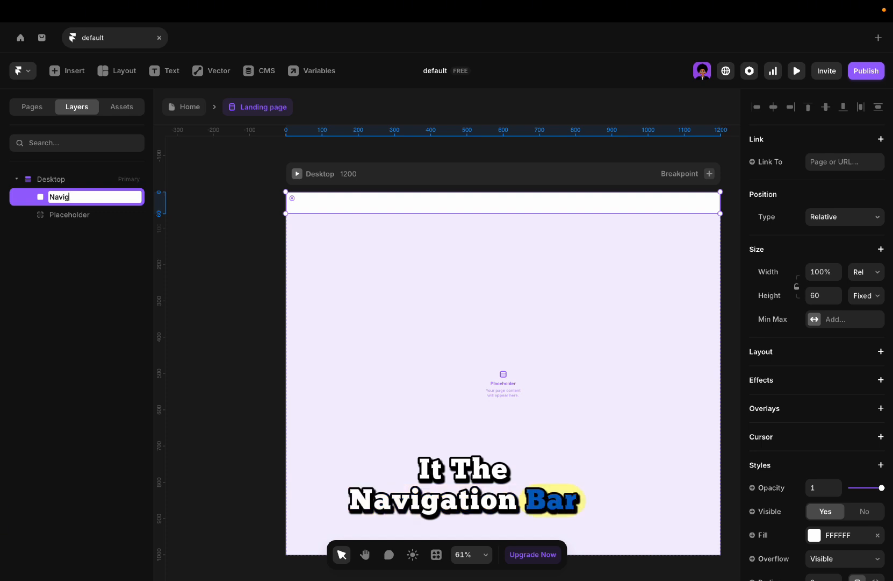
type("ation bar")
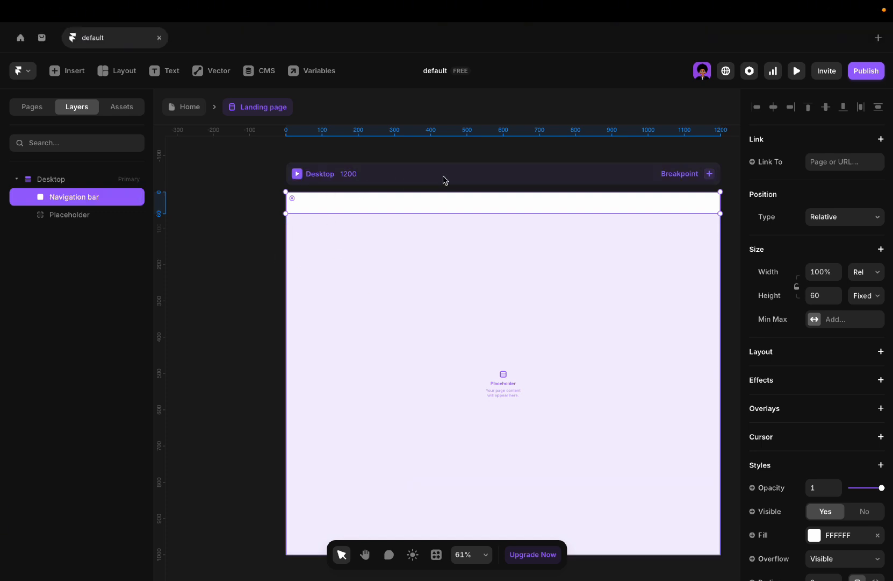
Rename the template's Desktop breakpoint to Desktop-large and set its width to 1440.
double_click(375, 174)
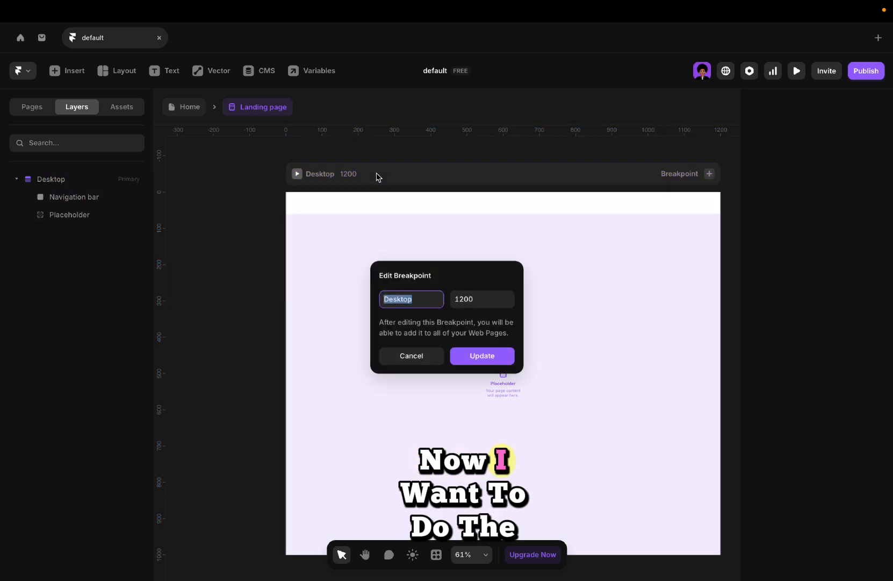
key("Right")
type("-large")
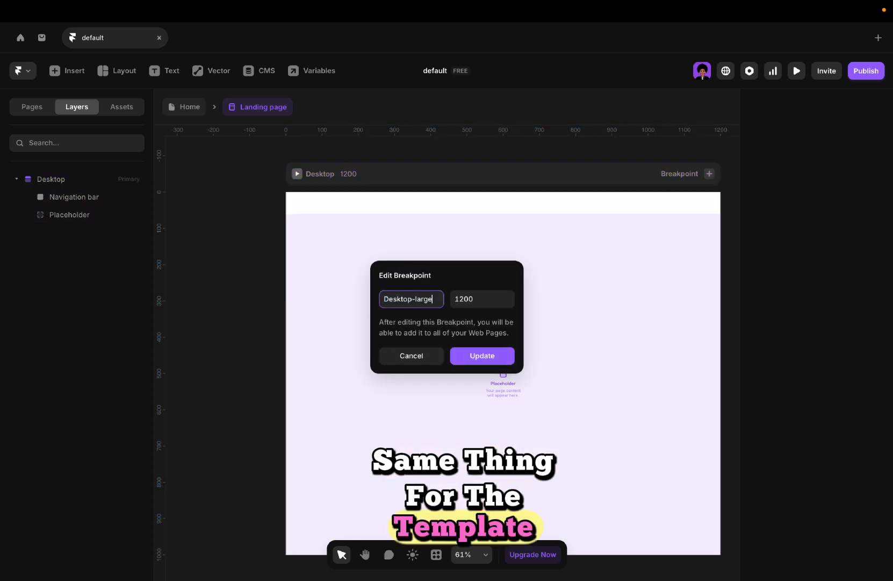
left_click(474, 303)
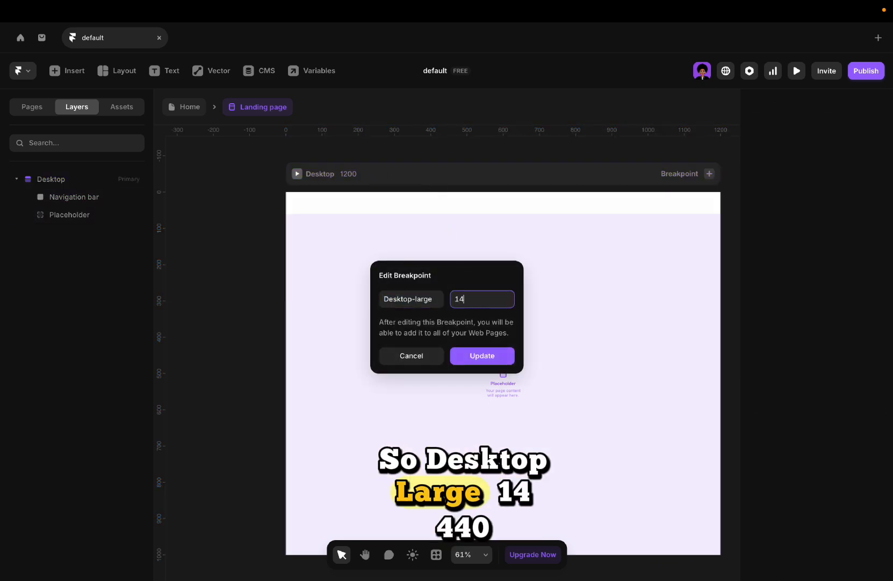
key("Return")
scroll(597, 319, "right", 2)
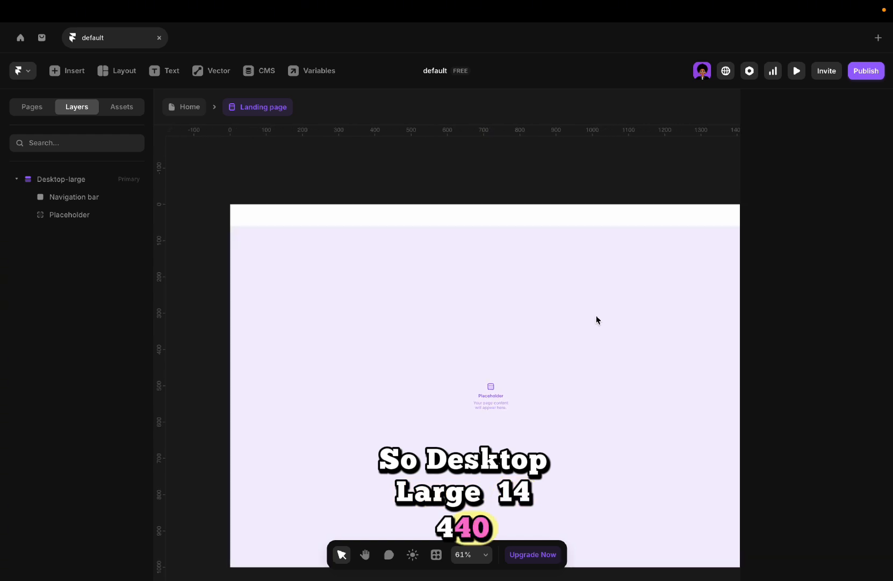
scroll(597, 320, "down", 3)
Give the Navigation bar frame a stack layout with padding of 12 top and bottom and 60 left and right.
left_click(408, 251)
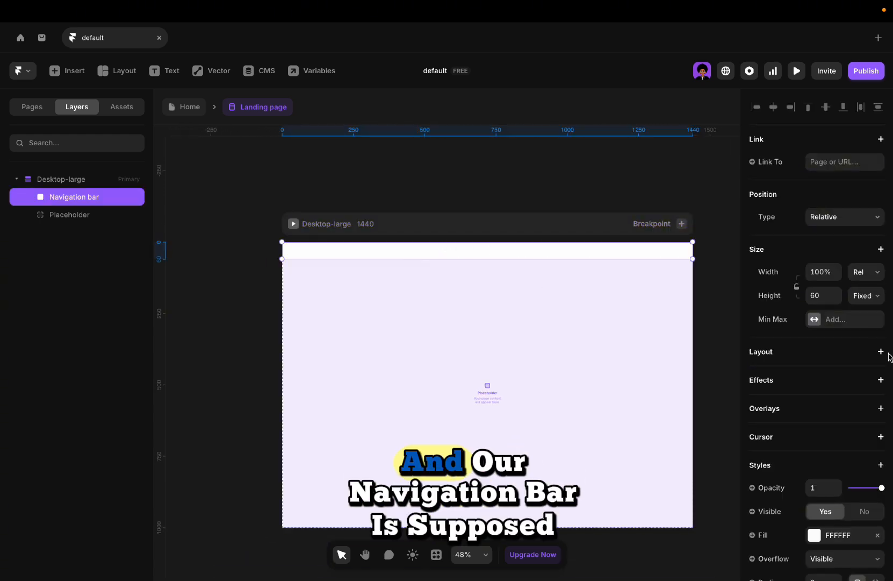
left_click(815, 359)
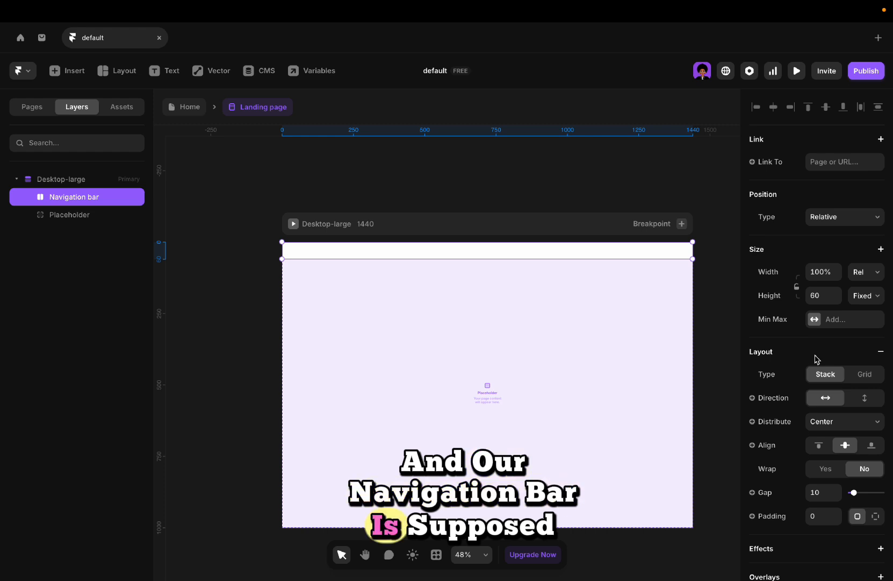
scroll(811, 376, "down", 3)
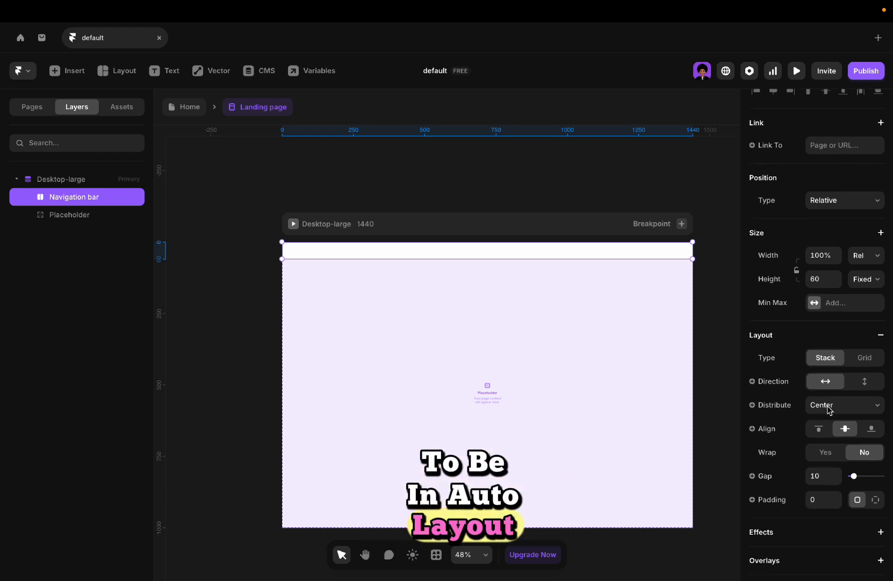
left_click(873, 366)
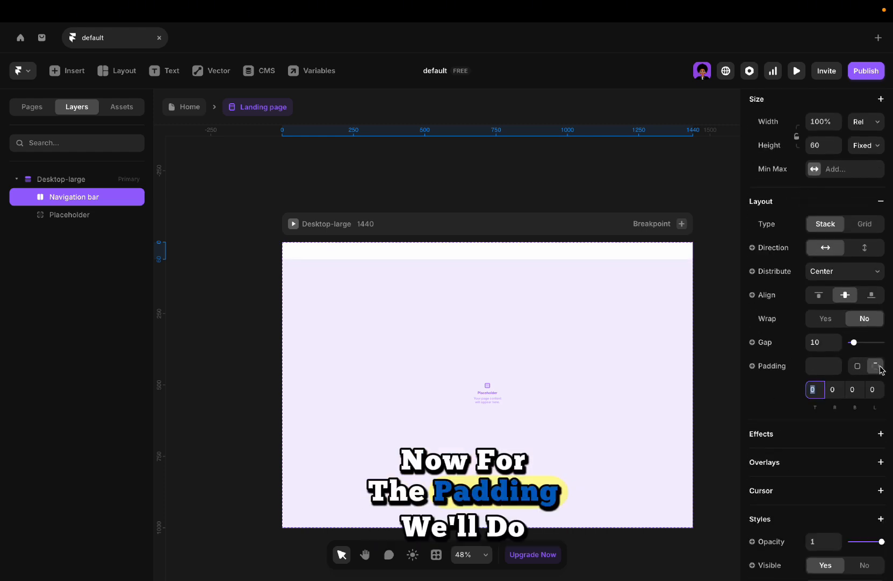
type("12")
type("6")
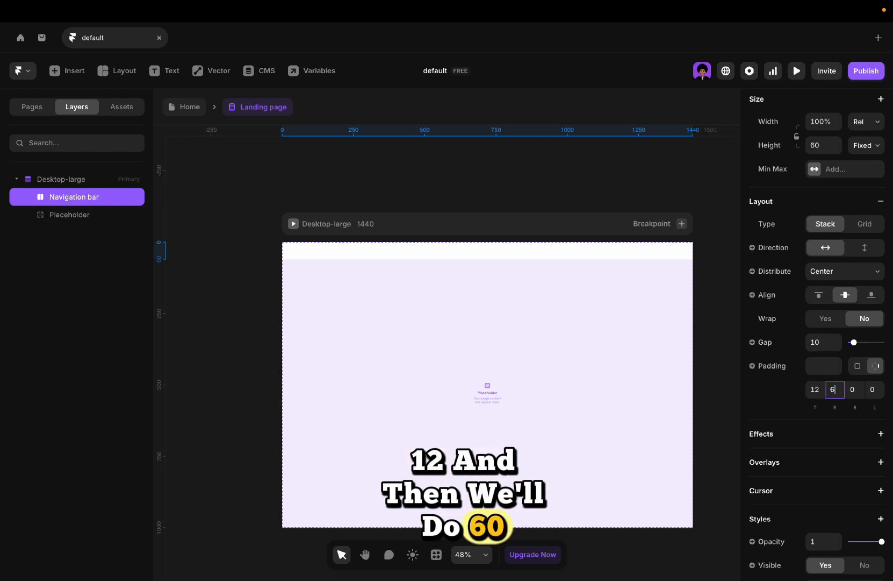
type("12")
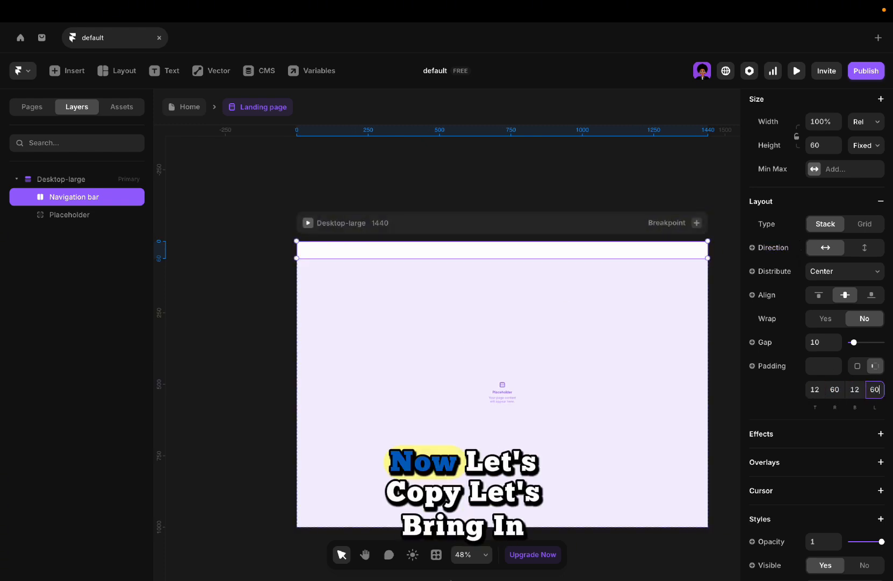
Switch to Figma and copy the vertex navigation bar frame with the Figma to HTML with Framer plugin.
left_click(448, 570)
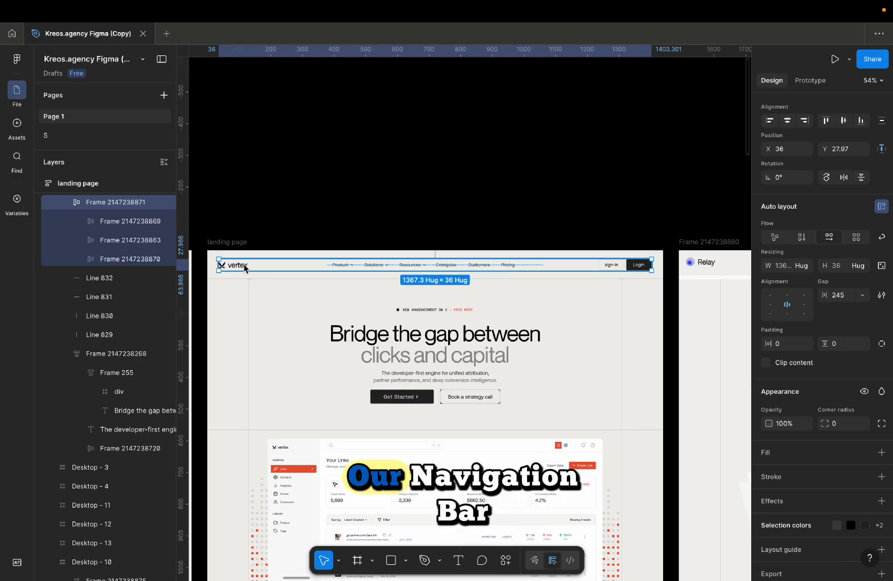
right_click(244, 266)
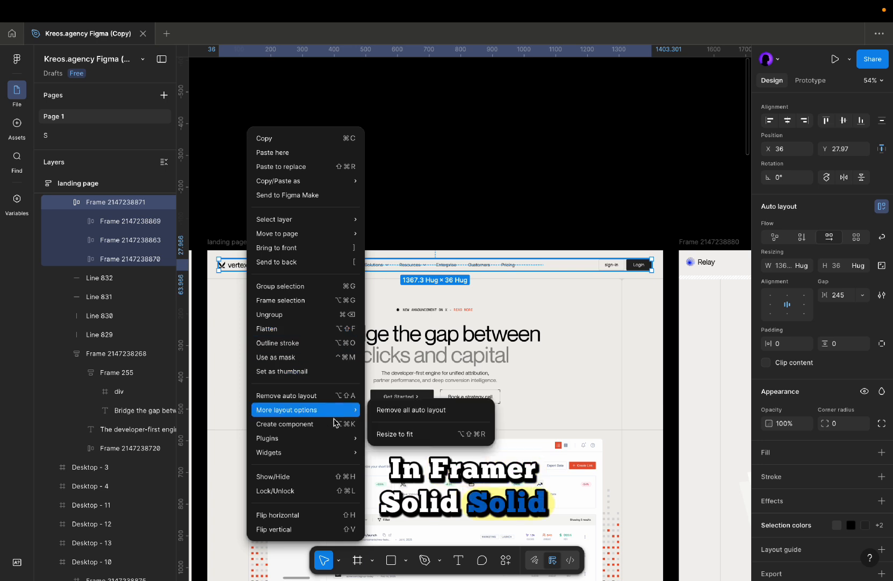
mouse_move(323, 437)
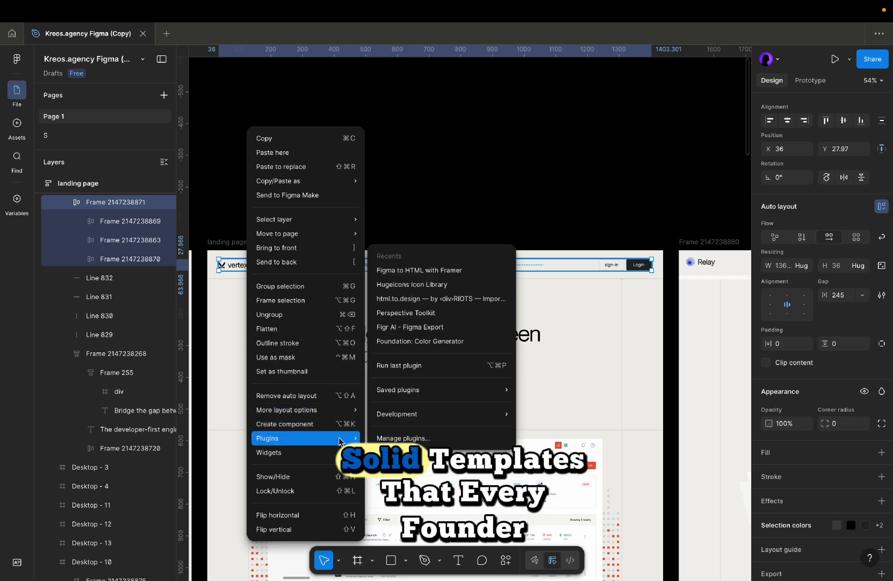
left_click(430, 270)
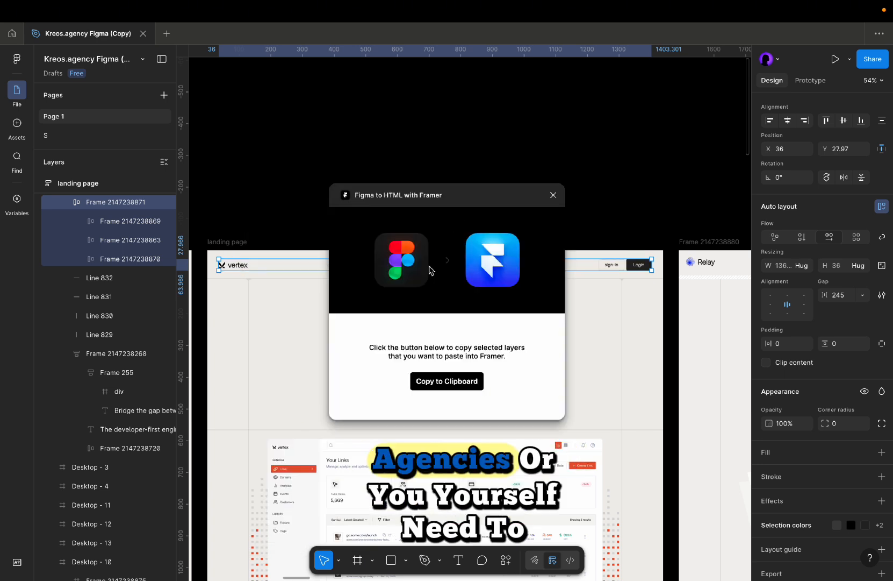
left_click(443, 378)
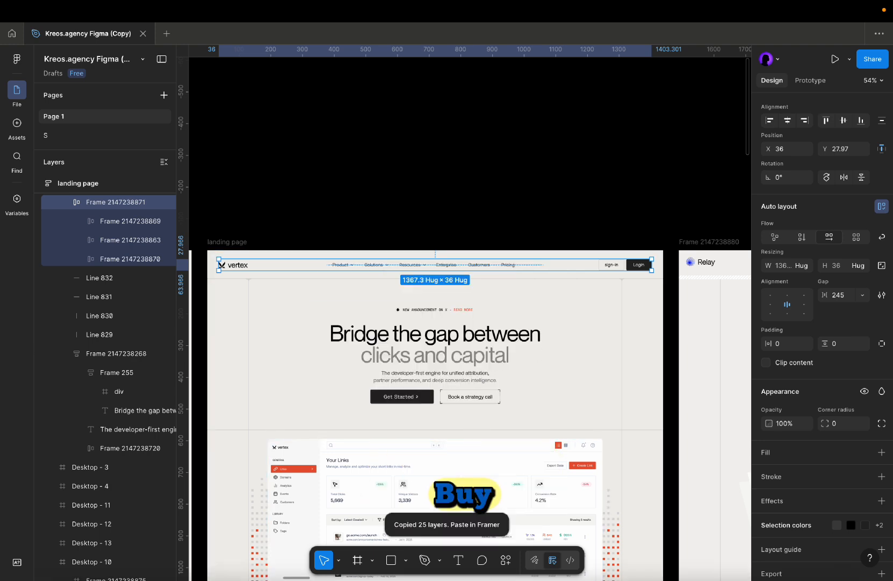
Switch to Framer, paste the copied navigation onto the canvas, and place it over the placeholder at about X 72, Y 146.
mouse_move(579, 578)
left_click(623, 554)
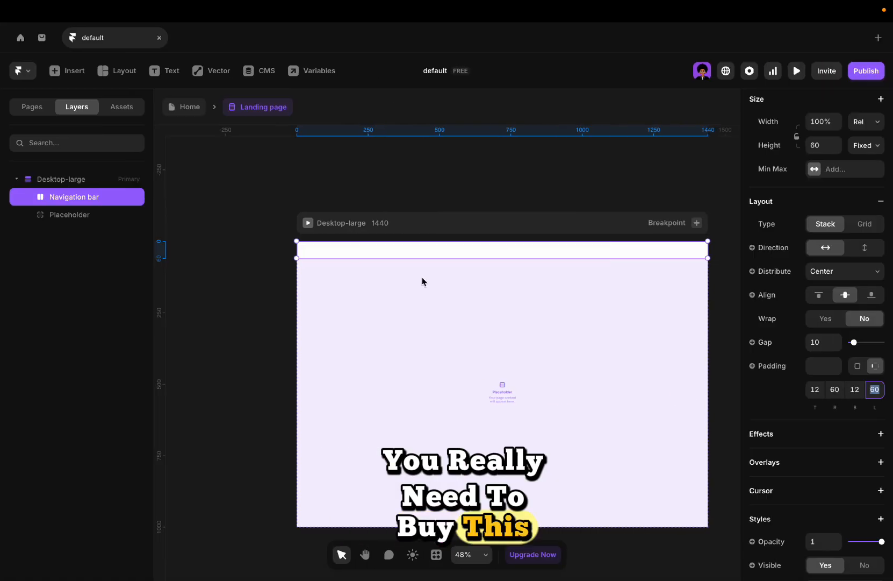
scroll(422, 278, "left", 2)
left_click(332, 289)
scroll(332, 288, "up", 1)
scroll(318, 292, "left", 1)
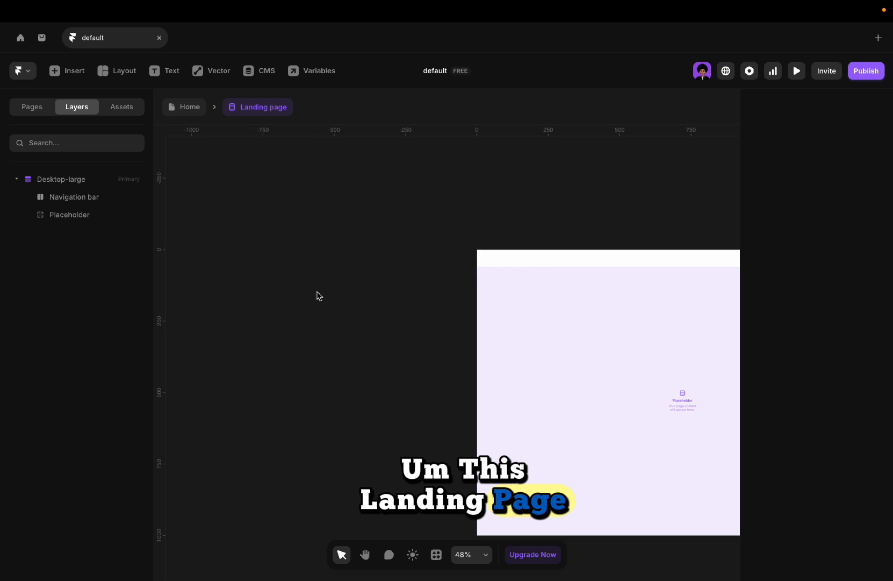
key("super+v")
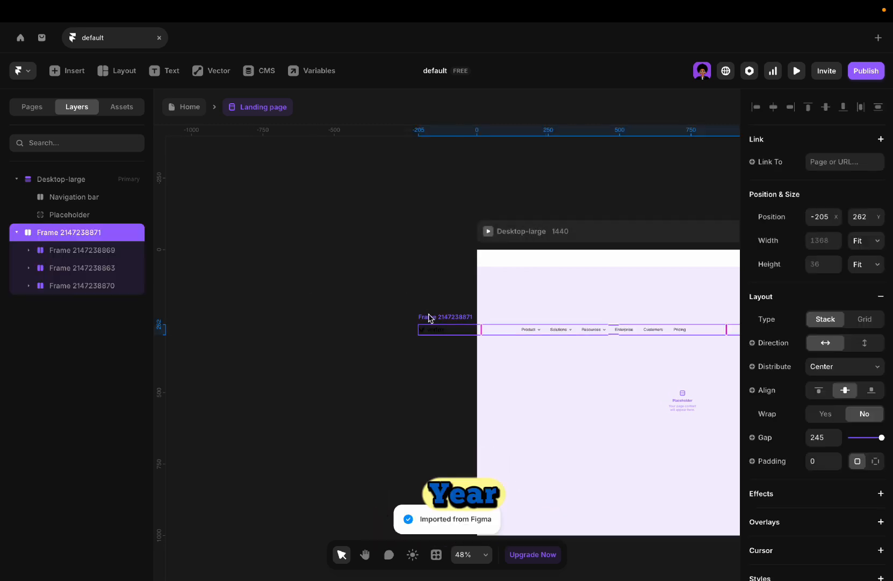
left_click_drag(434, 318, 514, 285)
scroll(513, 285, "up", 5)
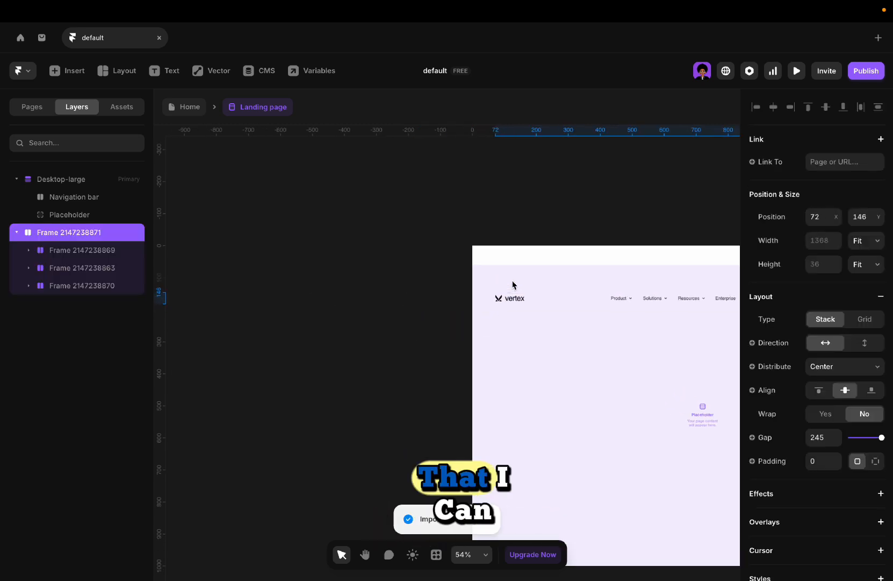
scroll(513, 285, "right", 3)
scroll(513, 285, "down", 1)
scroll(514, 285, "right", 1)
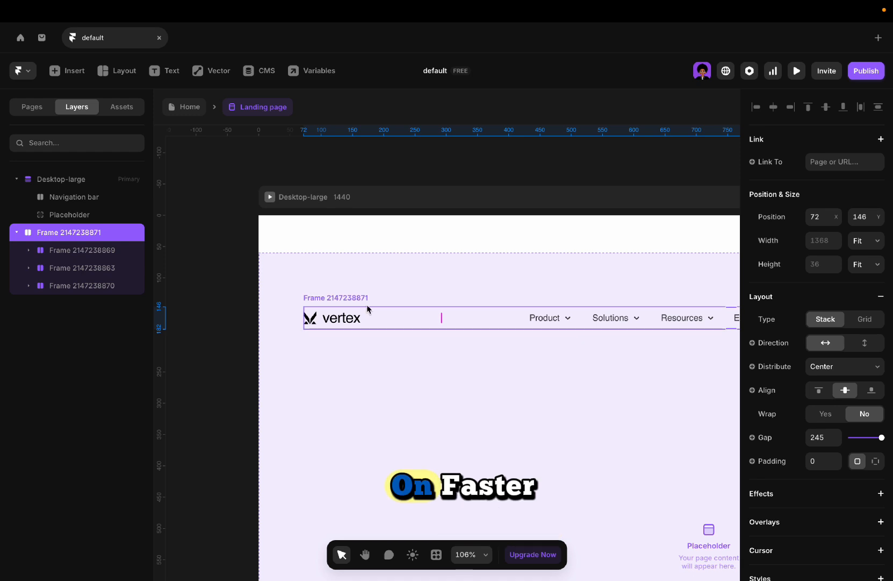
Try to move the whole imported navigation frame inside the Navigation bar frame.
left_click(321, 322)
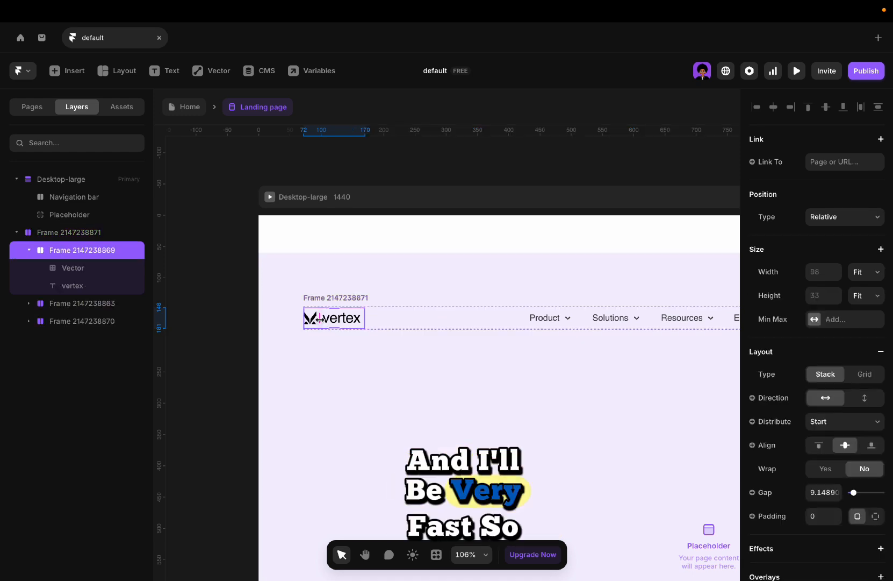
left_click(339, 279)
left_click(330, 299)
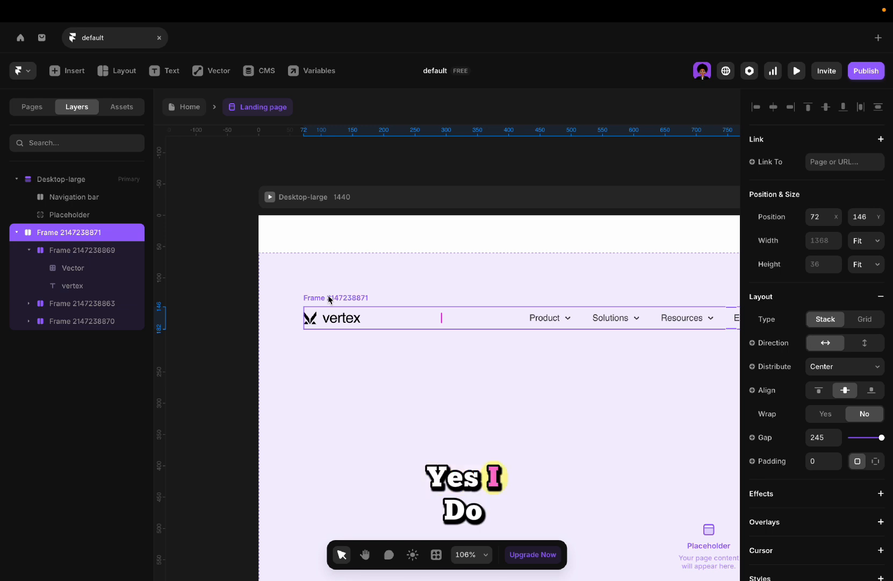
left_click(330, 298)
left_click(329, 298)
key("Delete")
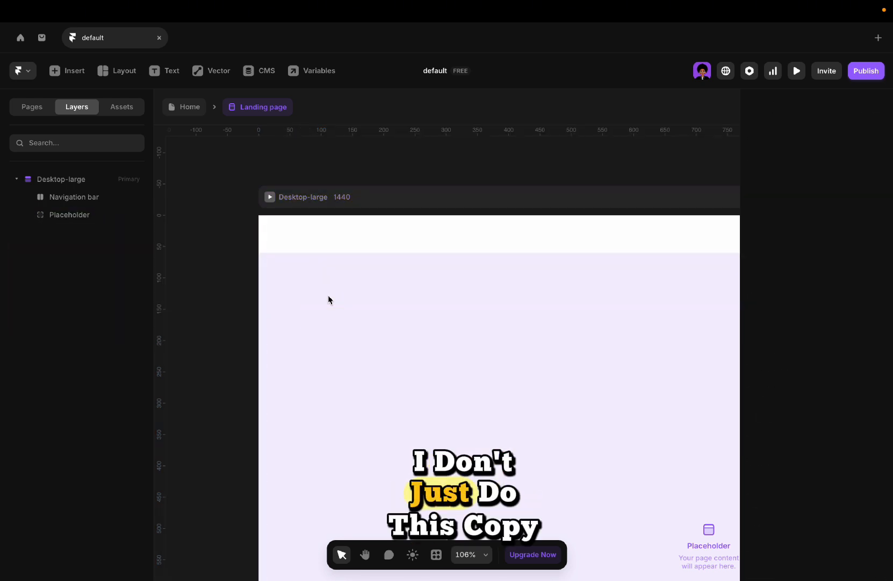
left_click(323, 238)
key("ctrl+v")
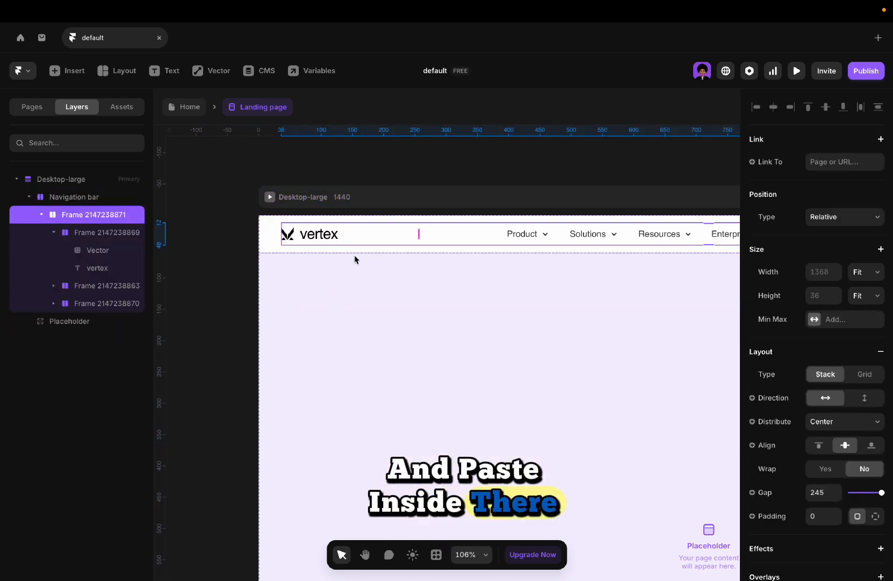
left_click_drag(367, 238, 372, 304)
key("ctrl+z")
key("ctrl+z")
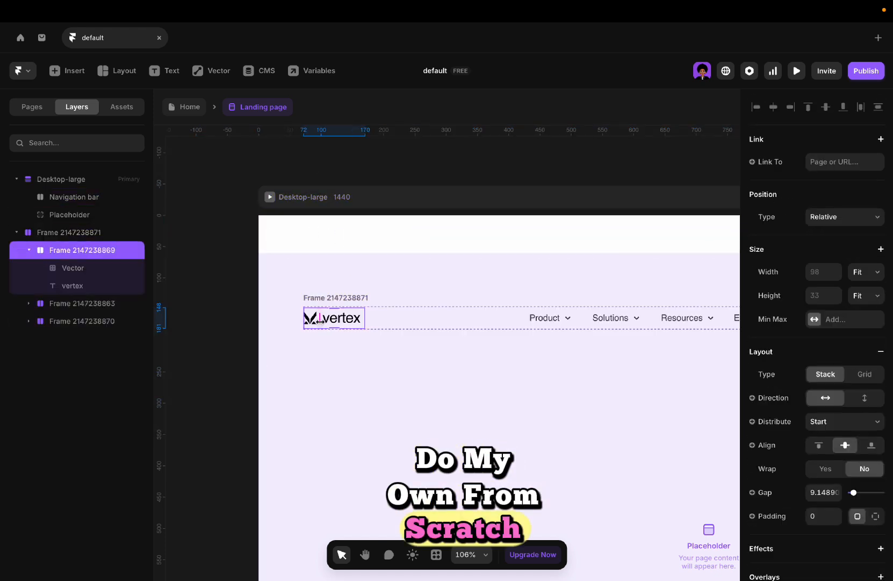
Try to pull the vertex text out of the imported logo frame onto the canvas.
left_click(332, 323)
double_click(324, 326)
left_click_drag(324, 326, 349, 200)
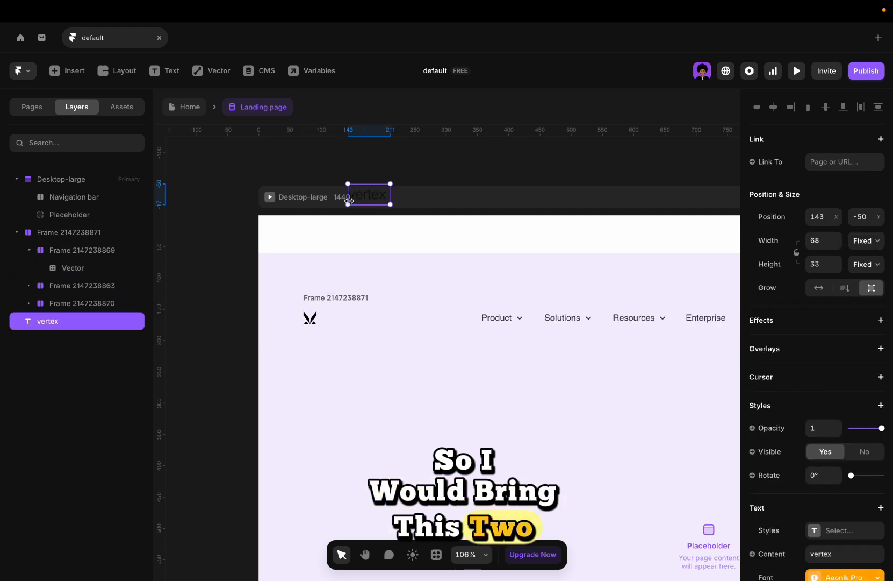
key("ctrl+z")
Copy the imported vertex logo frame onto the empty canvas above the breakpoint and name the copy "Logo".
left_click(76, 272, "shift")
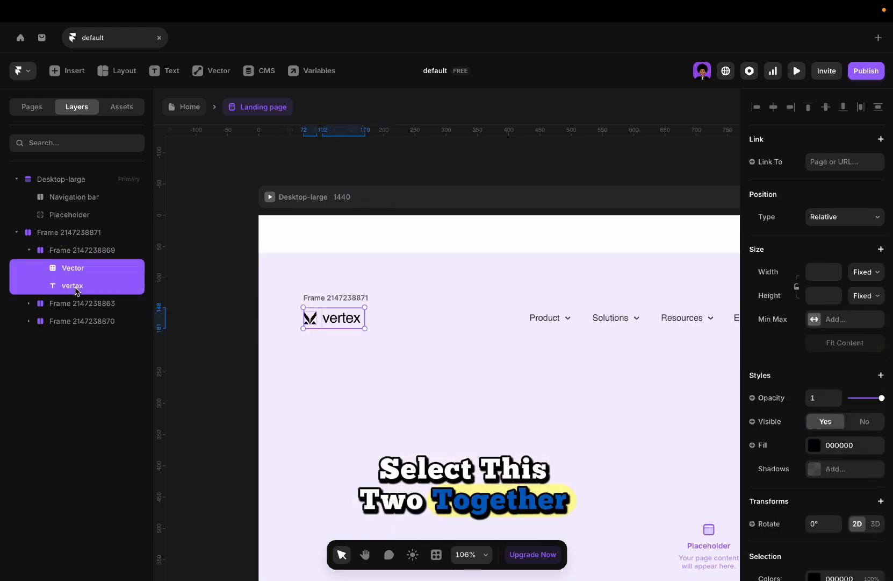
left_click(64, 250)
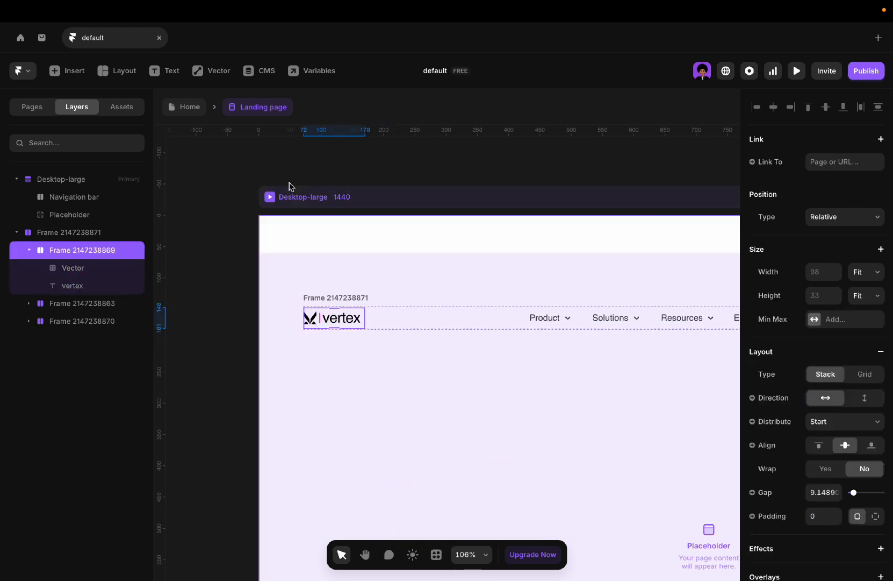
left_click(316, 153)
scroll(315, 158, "up", 3)
scroll(315, 158, "down", 1)
key("super+v")
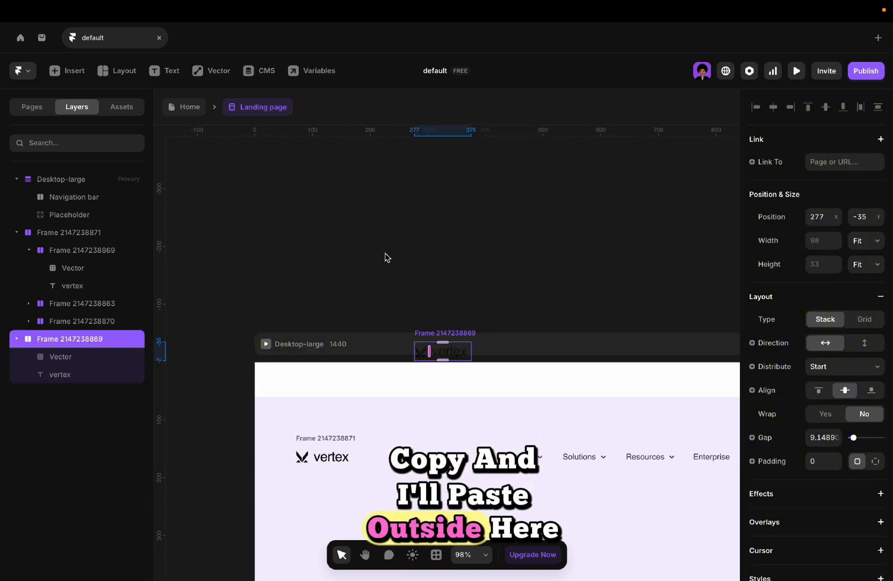
left_click_drag(441, 335, 428, 282)
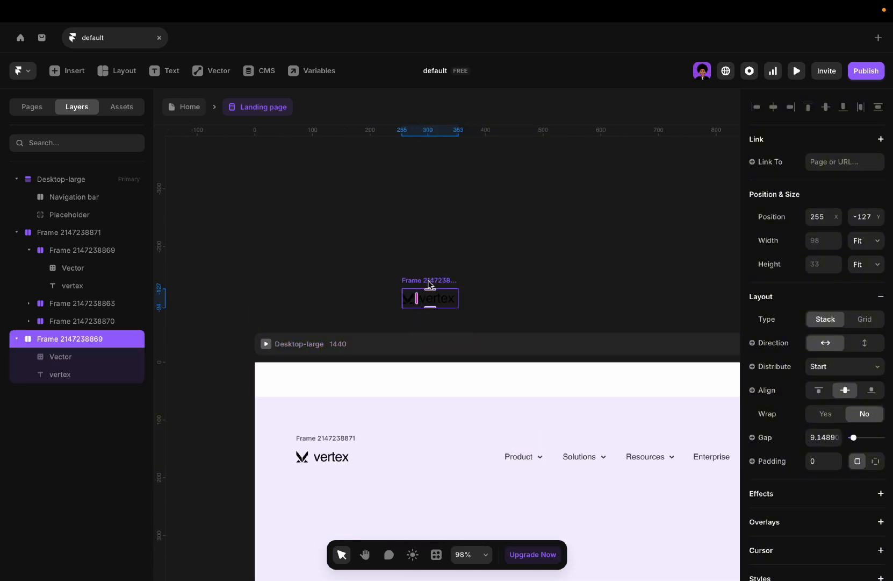
double_click(429, 281)
type("Logo")
key("Return")
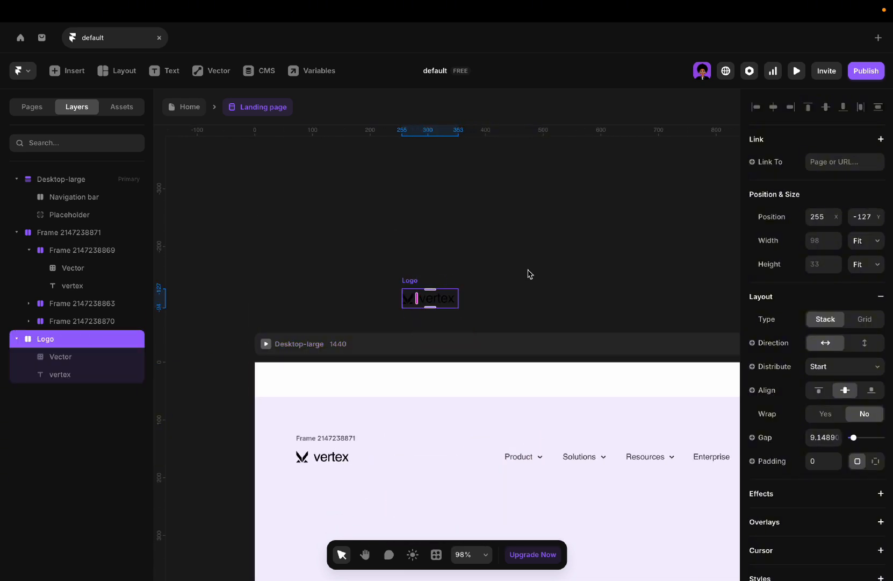
left_click(528, 273)
Insert an Iconic icon beside the Logo frame and change its icon to Menu.
left_click(56, 72)
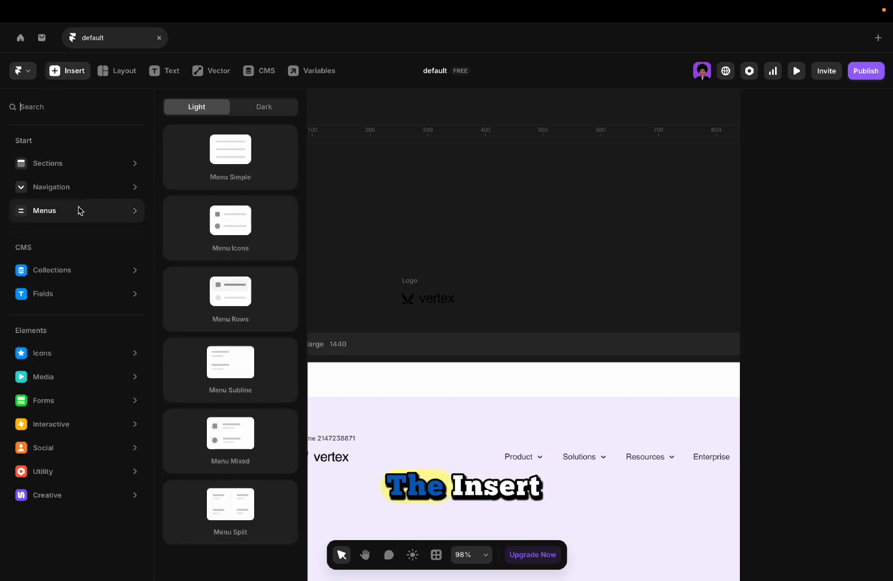
mouse_move(43, 352)
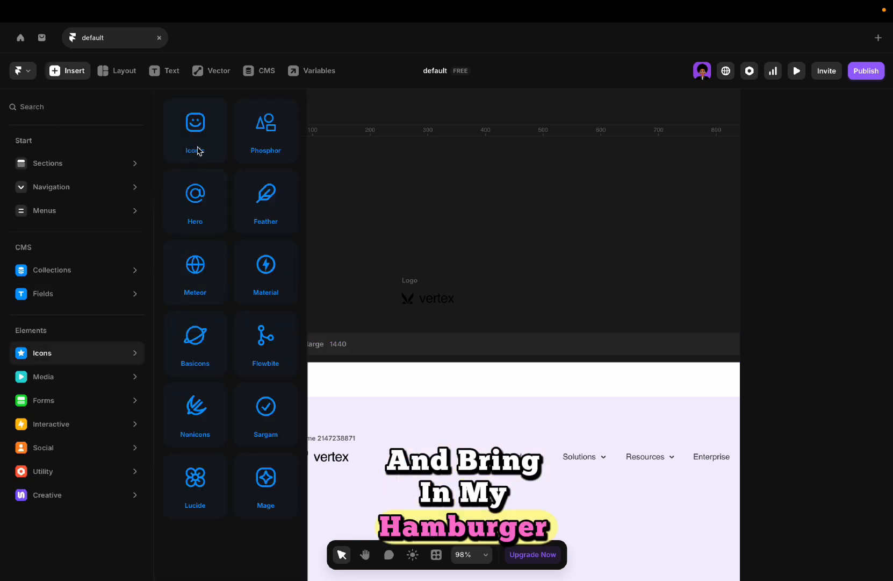
left_click_drag(198, 150, 490, 292)
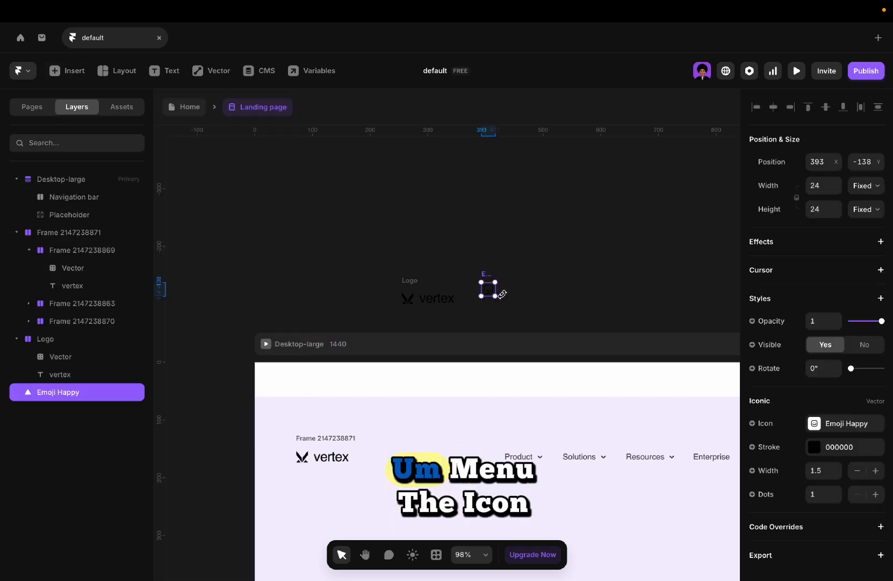
left_click(828, 428)
type("men")
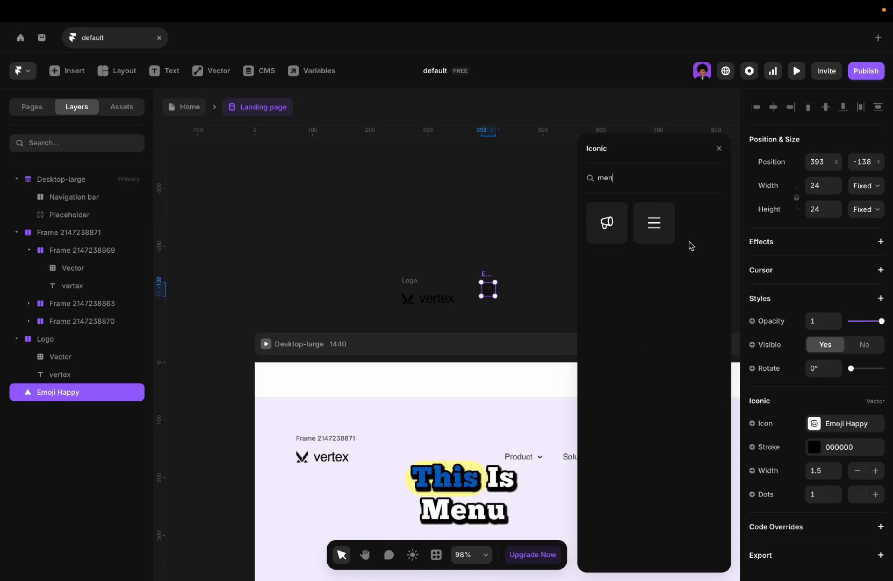
left_click(654, 222)
Wrap the Menu icon in a stack and name the stack "Hamburger".
right_click(489, 278)
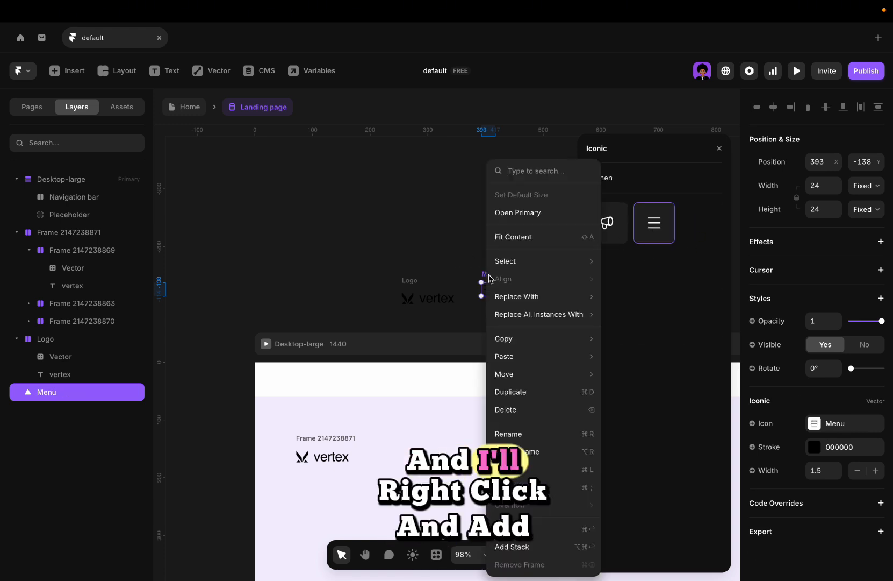
left_click(512, 546)
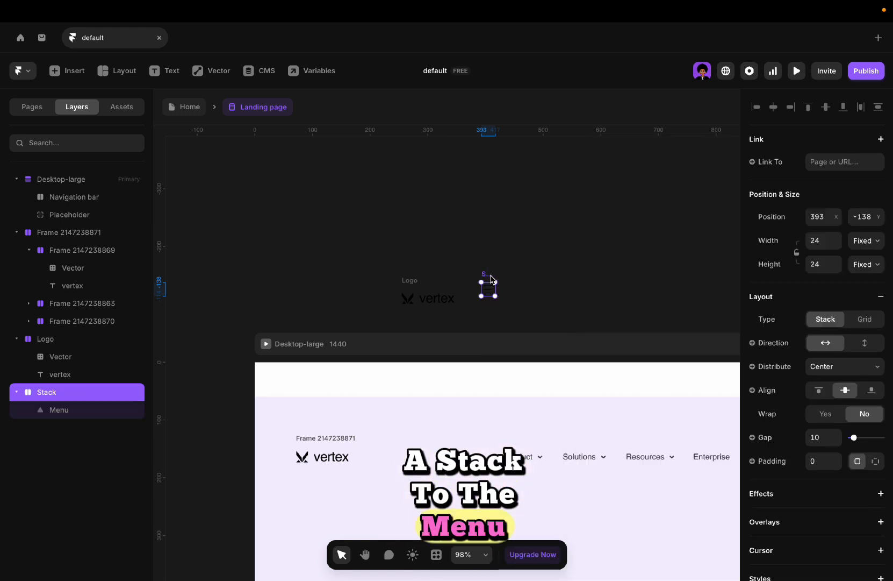
double_click(488, 275)
type("Hma")
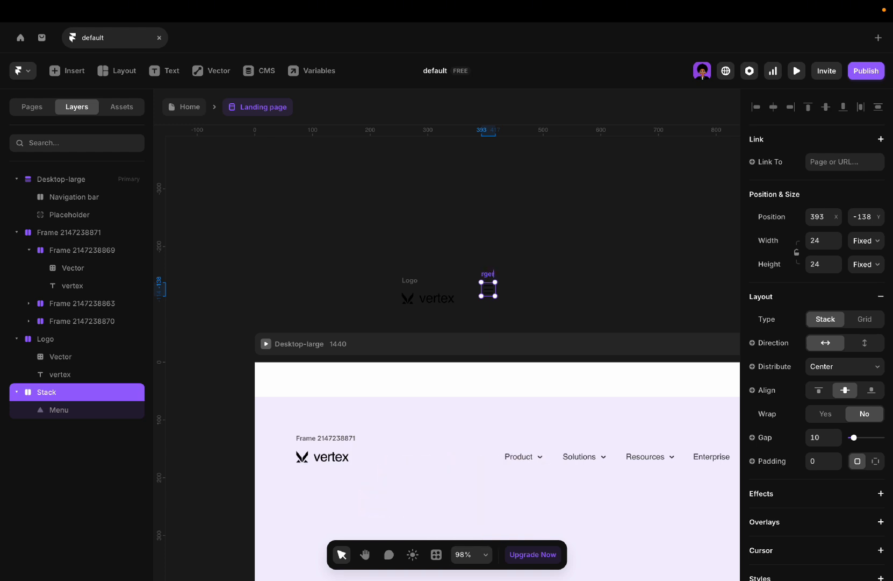
Wrap the Logo and Hamburger stacks together in a new stack named "Logo/hamburger".
left_click(405, 281, "shift")
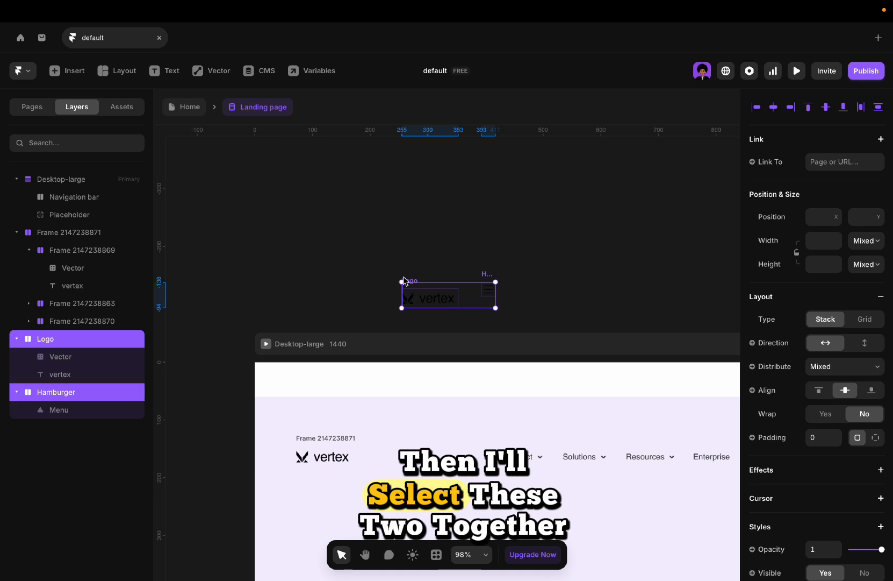
right_click(404, 281)
left_click(427, 546)
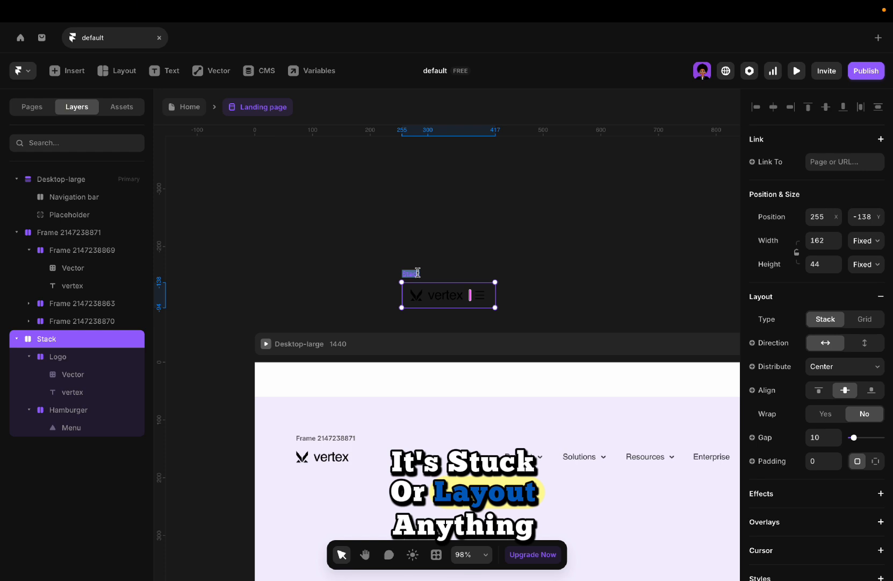
type("Logo/ham")
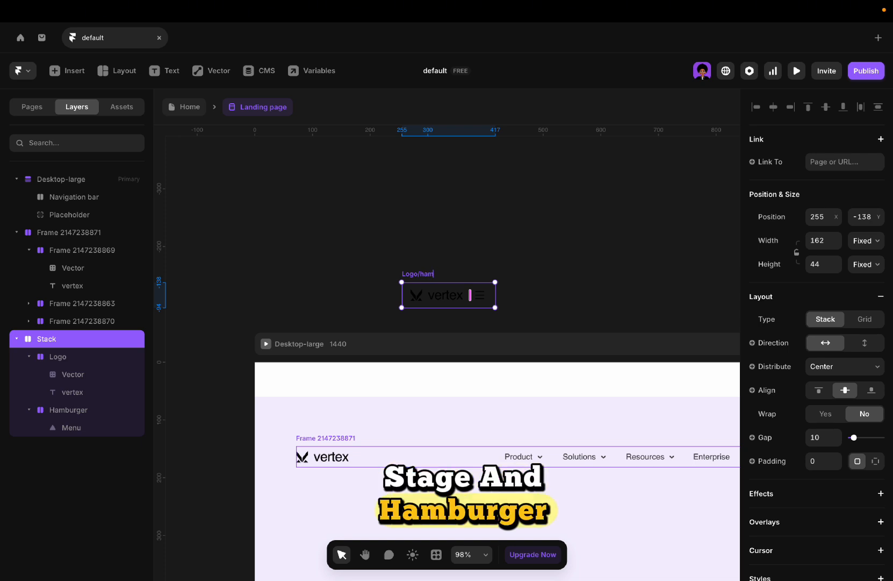
type("urger")
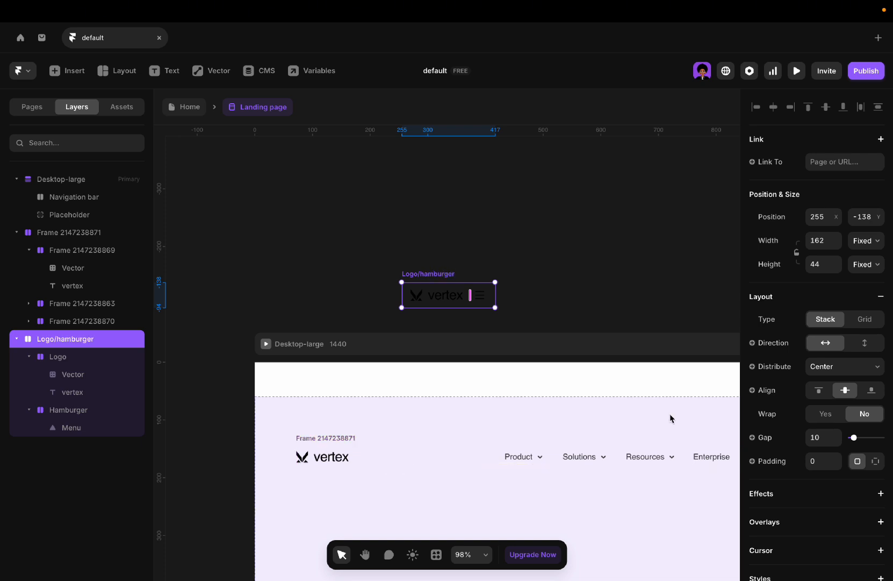
Set both the height and width of the Logo/hamburger stack to Fit.
left_click(864, 264)
left_click(861, 303)
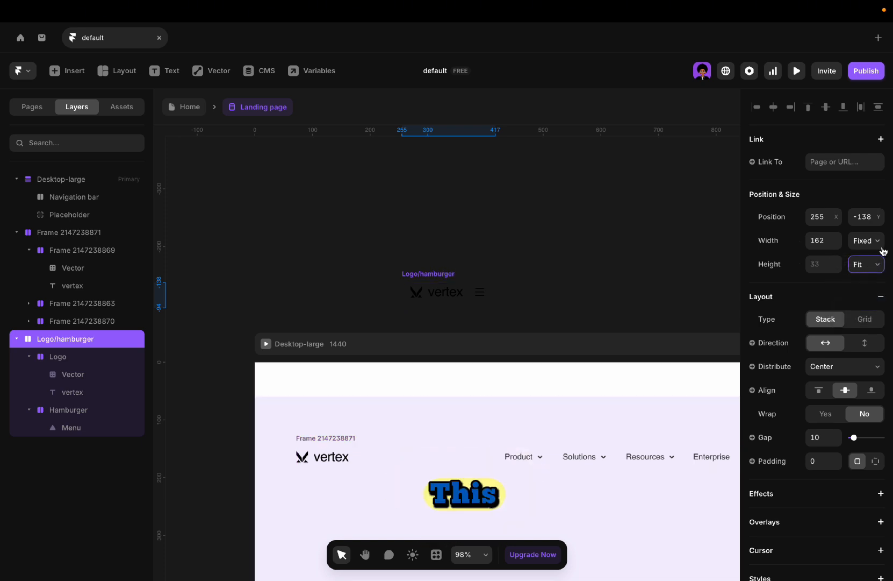
left_click(866, 240)
left_click(862, 280)
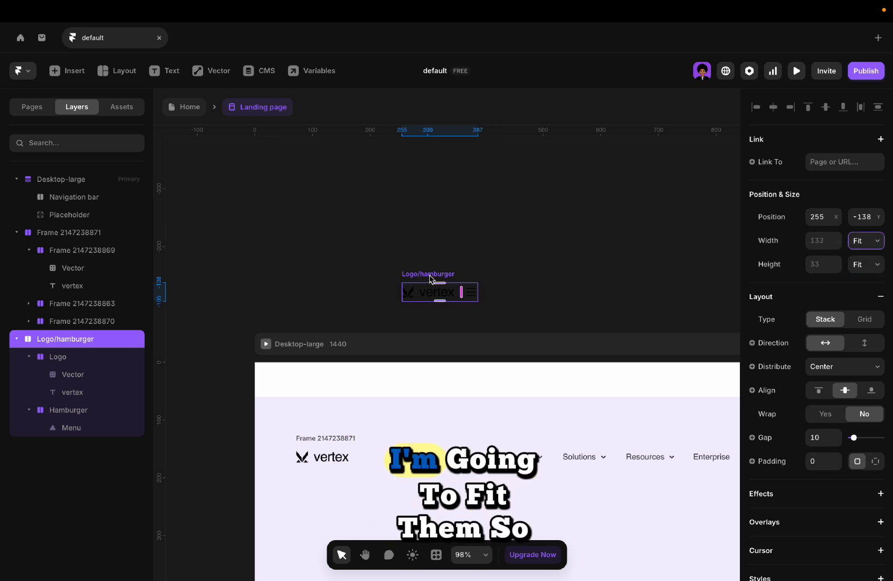
Cut the Logo/hamburger stack and paste it inside the Navigation bar frame.
key("Delete")
left_click(416, 369)
key("ctrl+v")
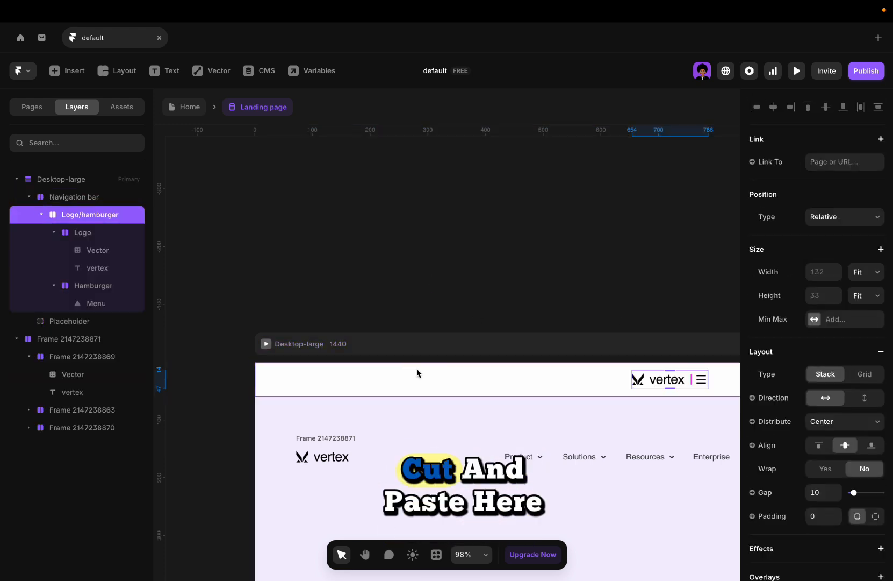
Duplicate the Product menu text onto the empty canvas above the Desktop-large page.
left_click(471, 371)
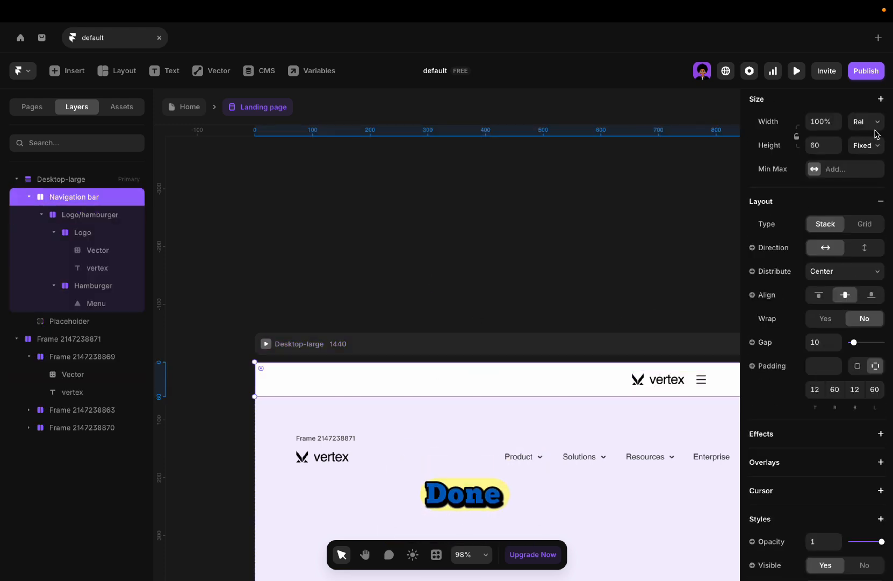
scroll(526, 295, "down", 3)
scroll(455, 399, "right", 5)
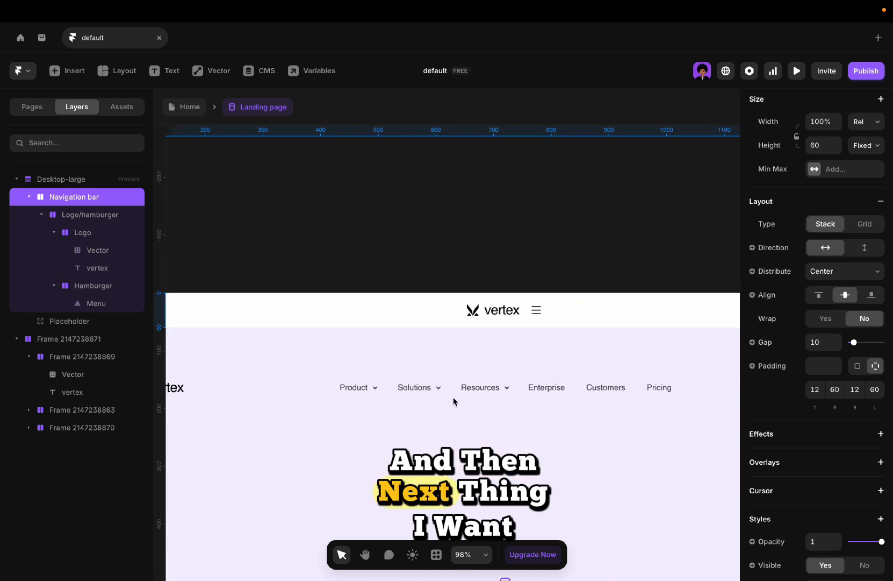
scroll(363, 403, "right", 1)
left_click(363, 399)
scroll(361, 399, "right", 2)
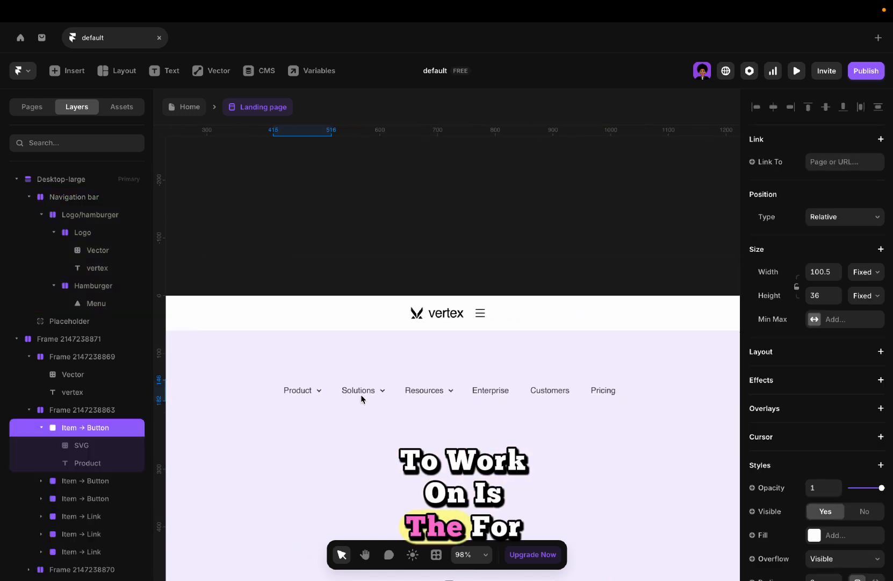
scroll(361, 399, "right", 2)
key("f")
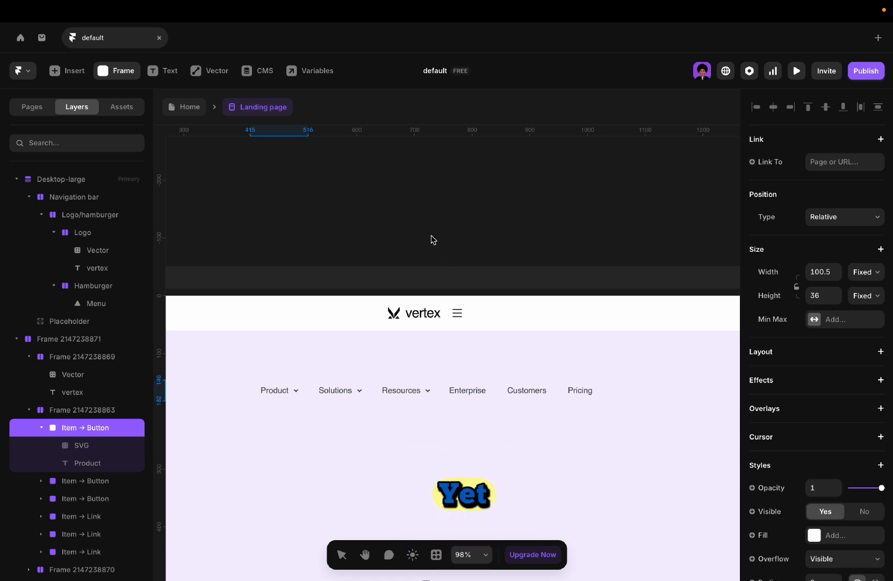
key("Escape")
left_click(279, 390)
left_click_drag(279, 390, 326, 193)
scroll(326, 192, "up", 5)
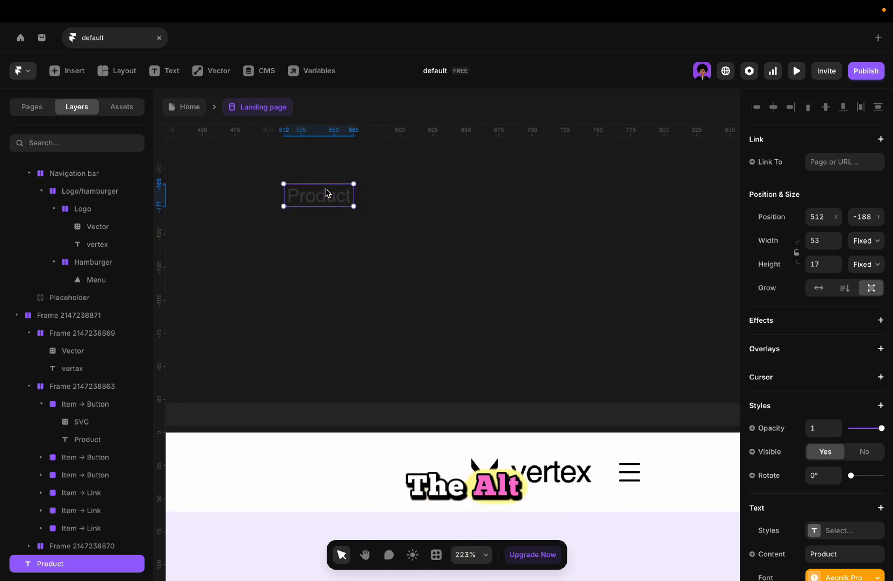
scroll(326, 192, "up", 3)
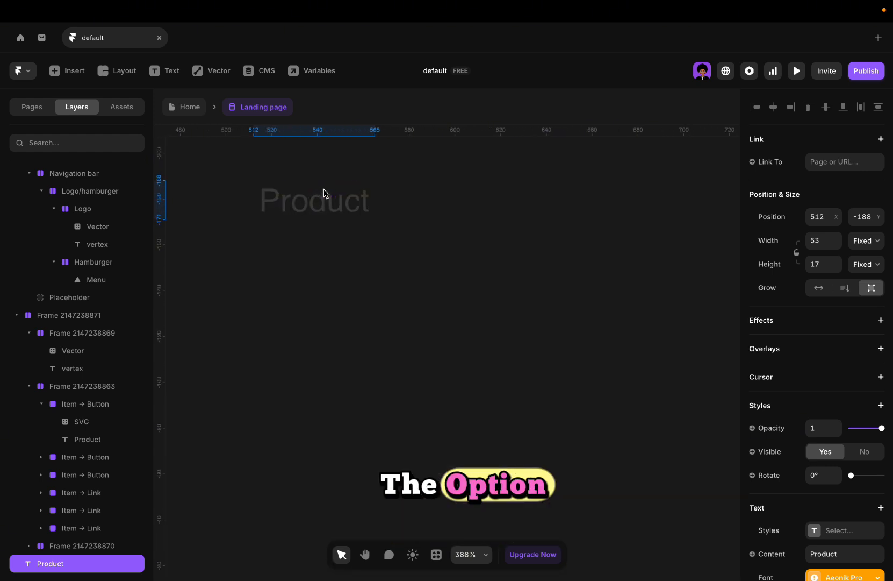
Set the duplicated Product text's font to Satoshi and its line height to 1.2 Em.
scroll(877, 407, "down", 5)
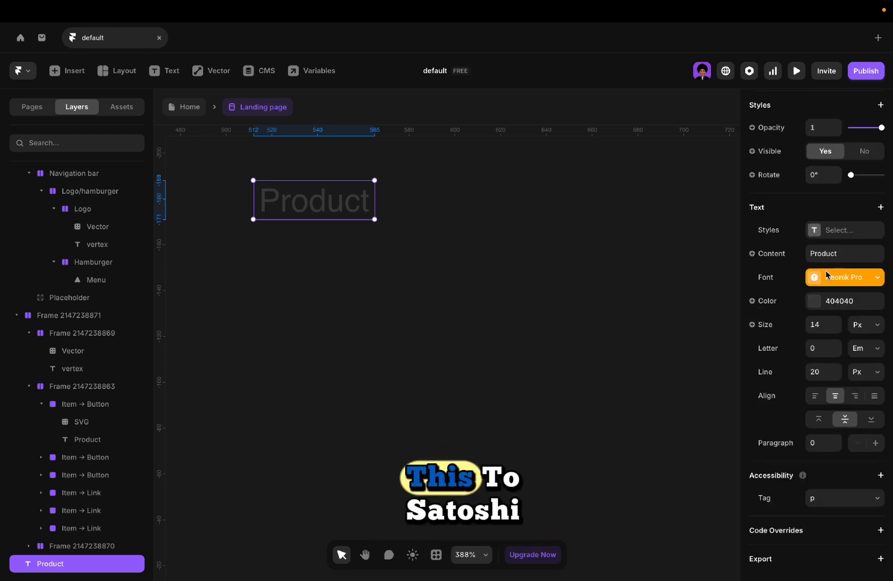
left_click(845, 277)
type("sato")
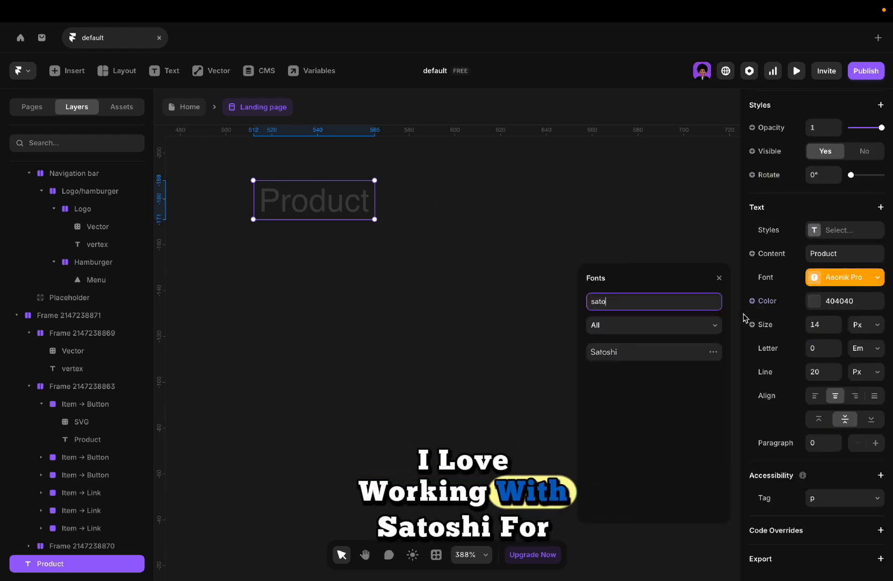
left_click(657, 351)
scroll(884, 385, "down", 2)
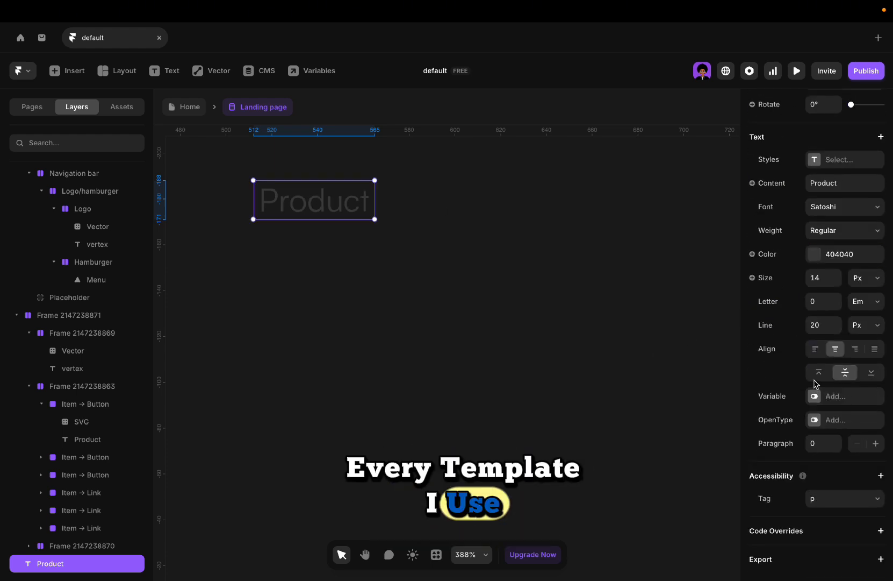
scroll(816, 382, "up", 4)
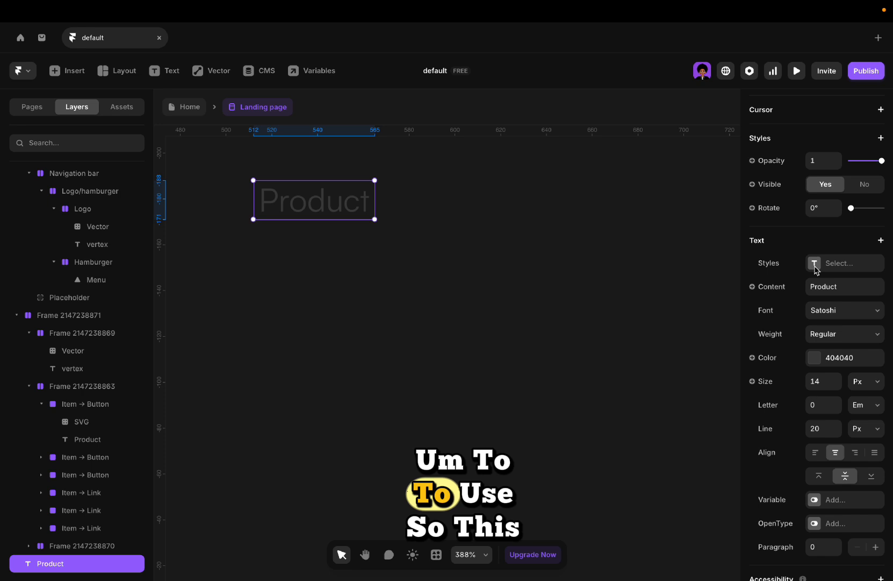
left_click(855, 430)
left_click(860, 416)
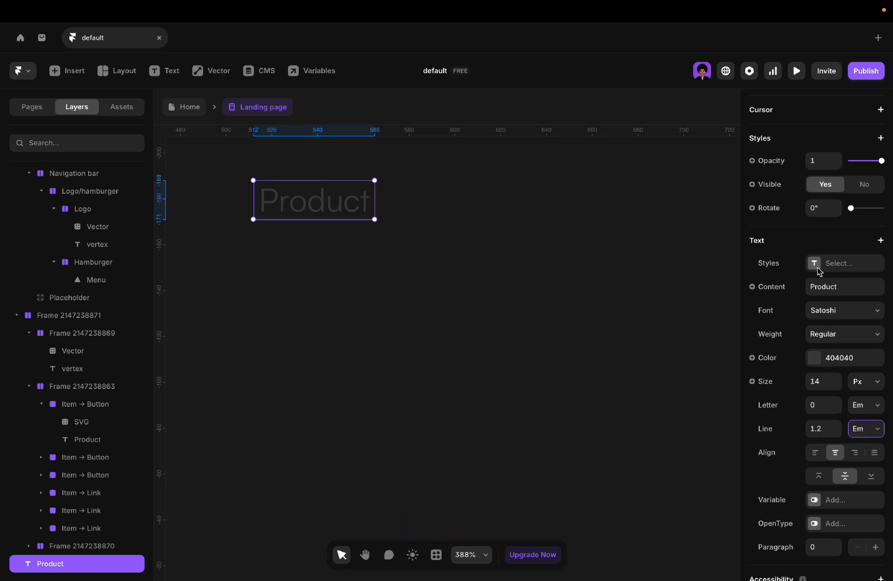
Create a new text style from the Product text and rename it "Nav text".
left_click(819, 271)
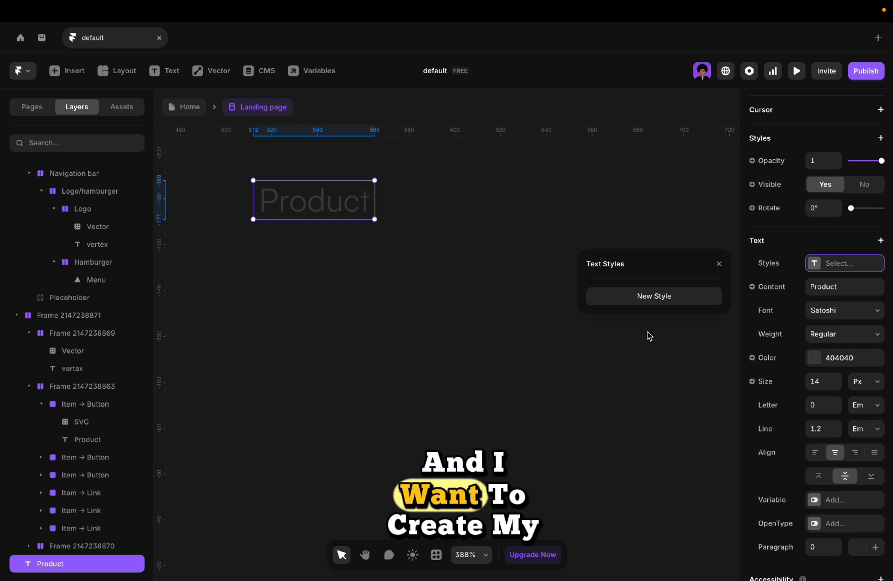
left_click(651, 297)
left_click(662, 313)
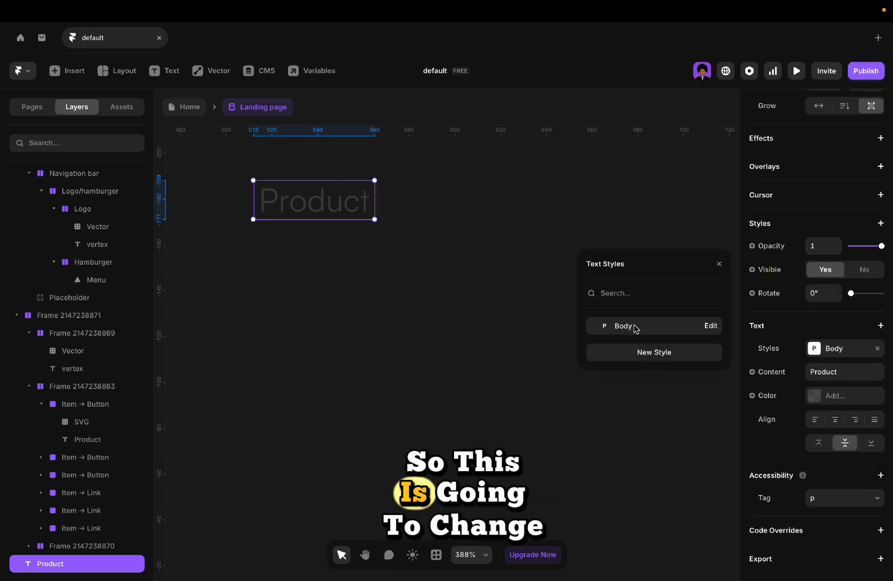
right_click(634, 329)
left_click(665, 380)
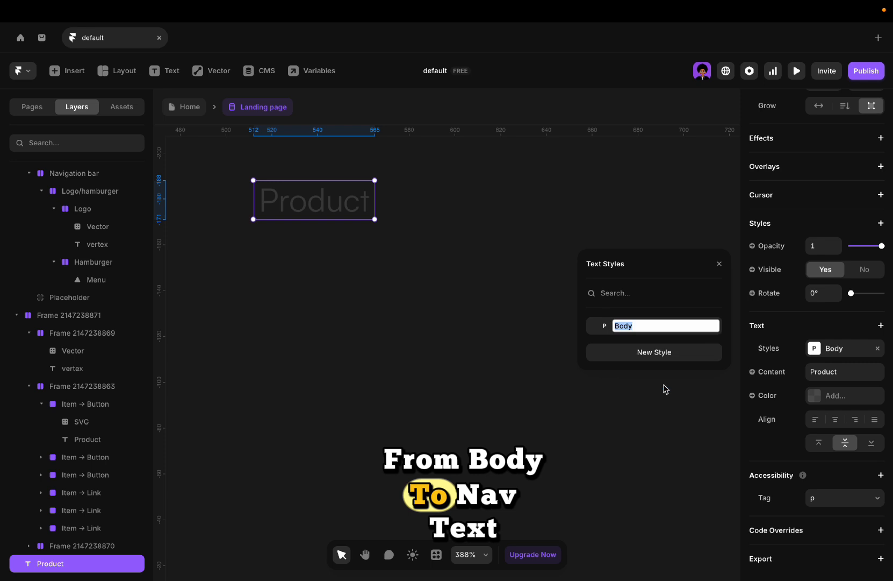
type("Nav text")
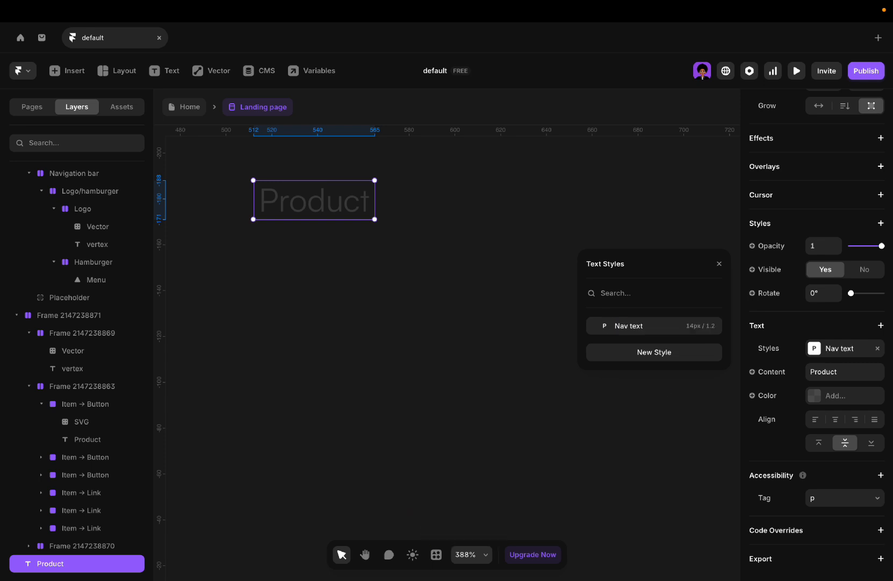
Edit the Nav text style and add large, medium and small breakpoints to it.
left_click(709, 326)
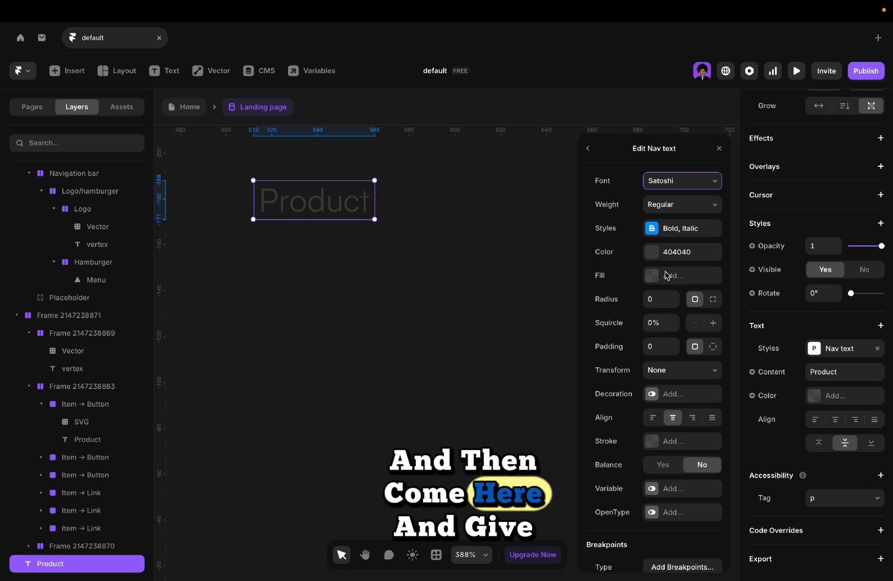
scroll(669, 271, "down", 3)
left_click(683, 436)
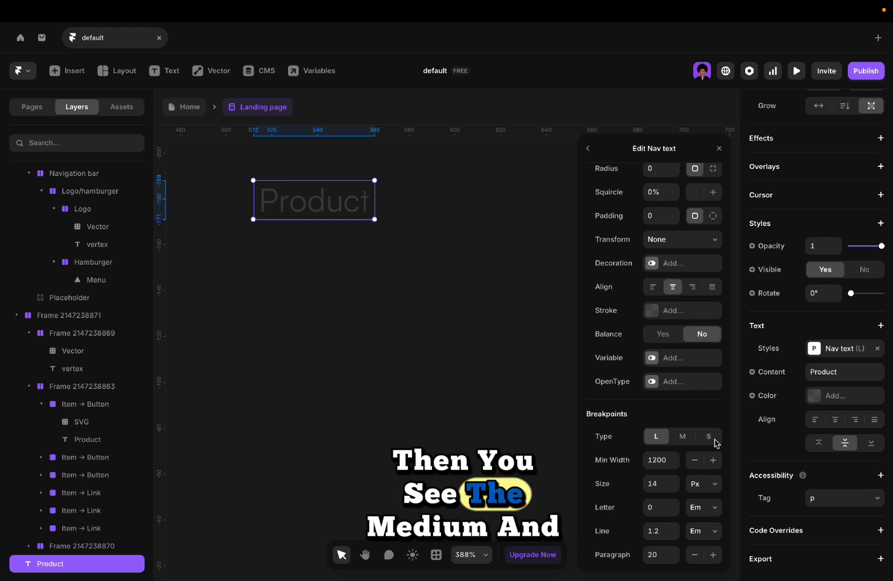
scroll(659, 379, "up", 5)
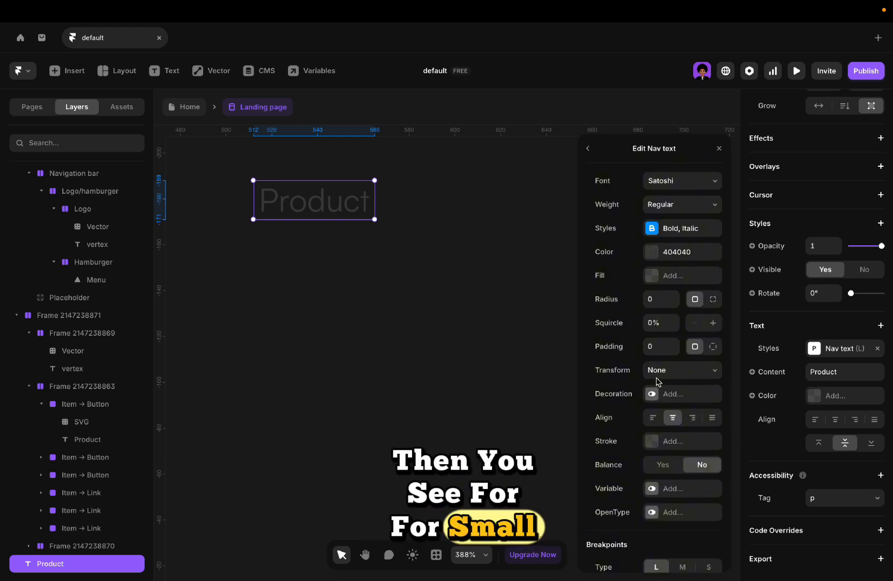
Create a color style named "grey" from 404040 as the Nav text style's color.
left_click(674, 252)
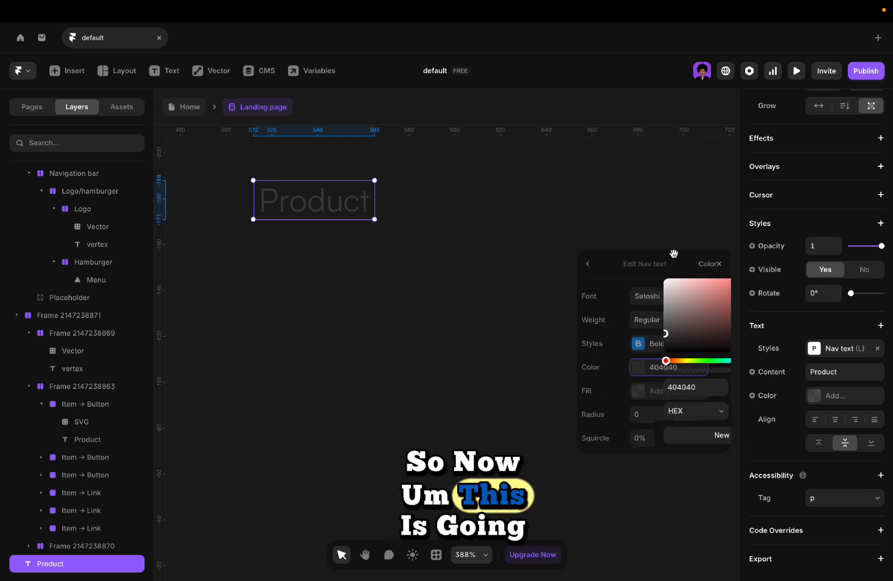
left_click(644, 434)
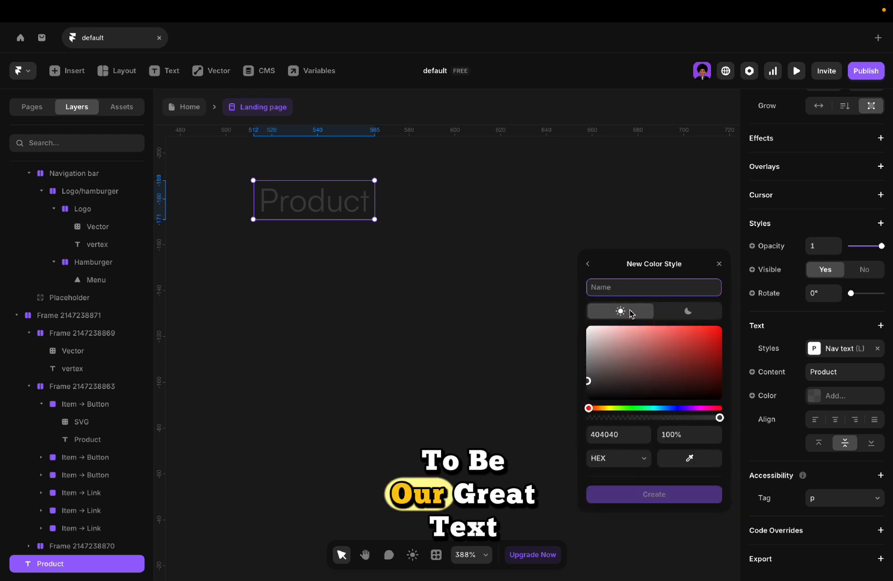
type("grey")
key("Return")
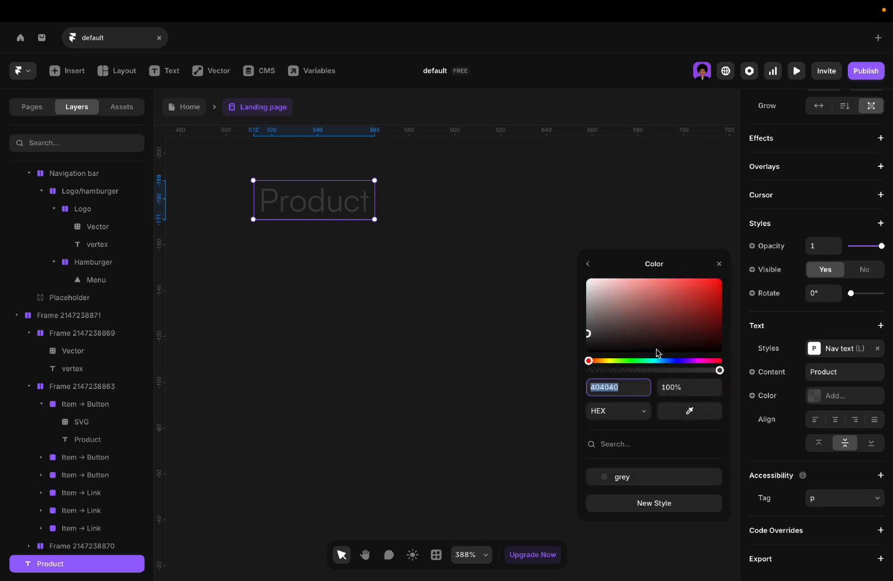
left_click(589, 269)
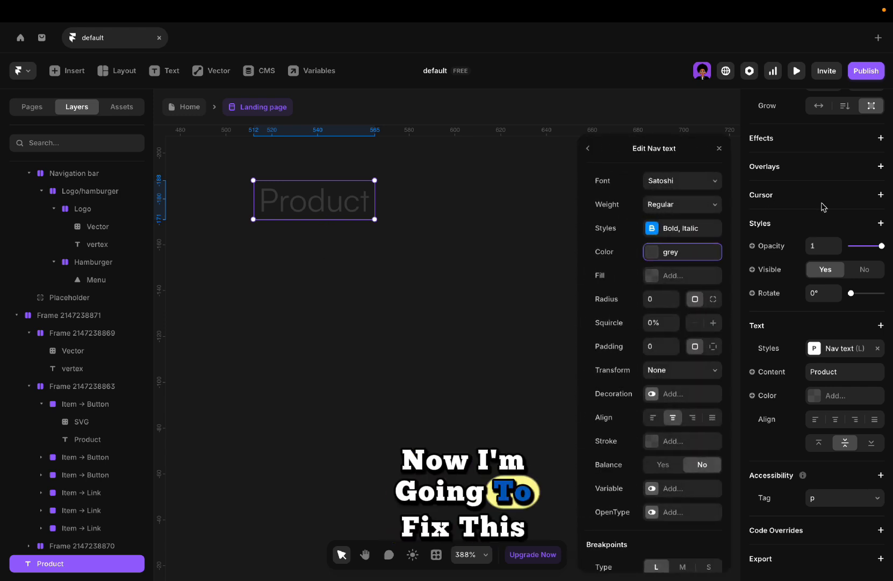
Set both the height and width of the duplicated Product text to Fit Content.
scroll(849, 253, "up", 4)
left_click(871, 267)
left_click(862, 303)
left_click(866, 241)
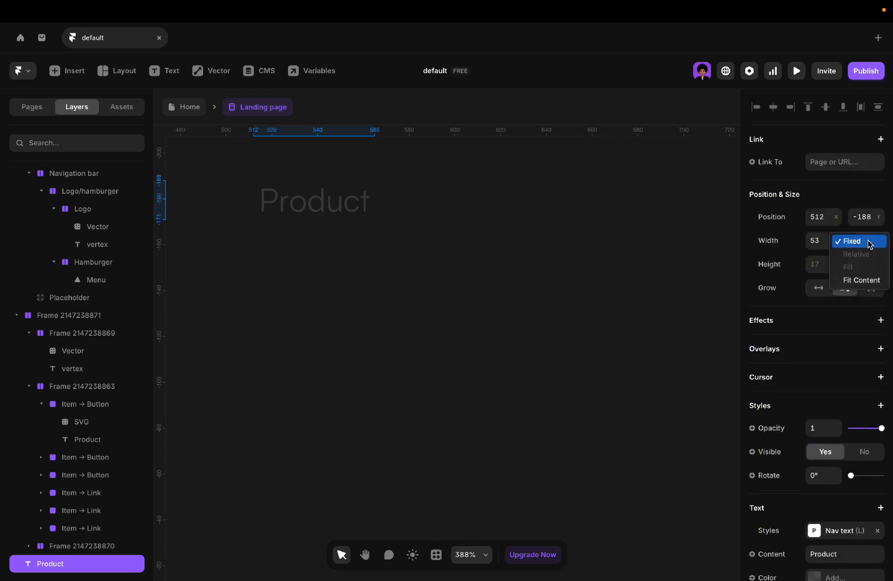
left_click(865, 284)
Wrap the duplicated Product text in a stack and name the stack "menu link".
right_click(321, 213)
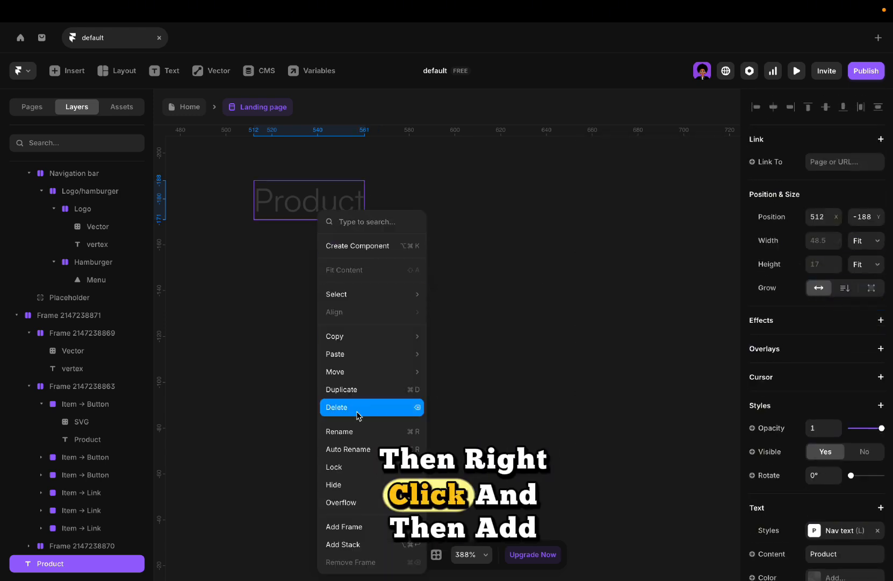
left_click(348, 543)
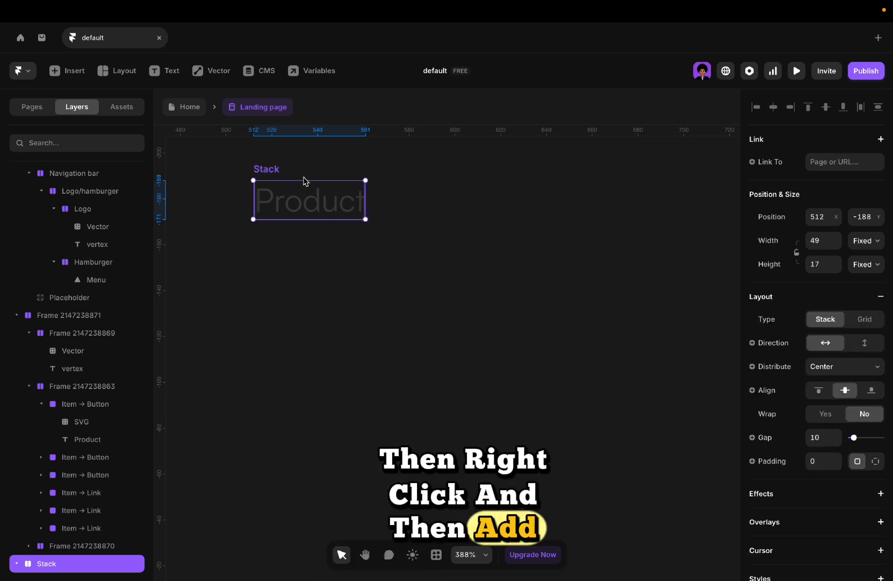
double_click(265, 170)
type("m")
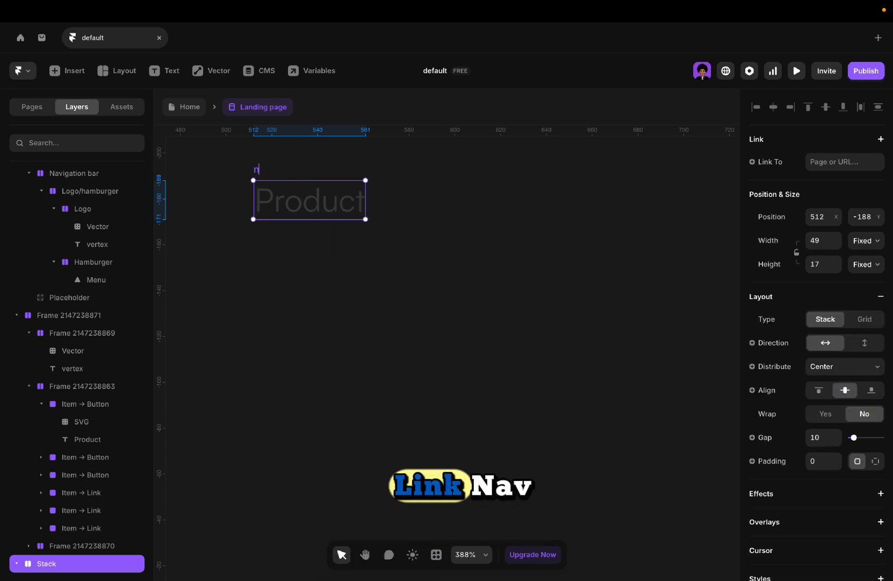
type("e")
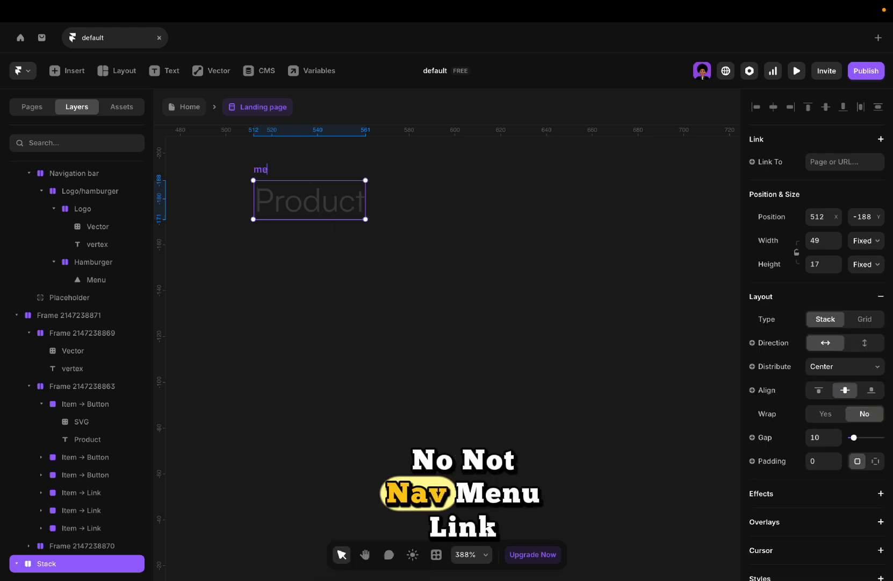
type("nu link")
key("Return")
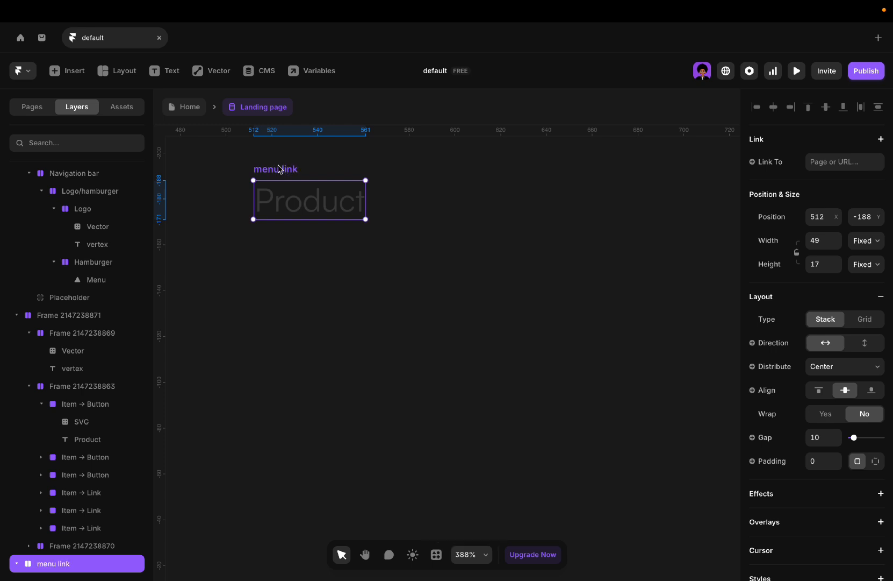
Give the menu link stack individual padding of 4 top and bottom and 8 on the right and left.
scroll(876, 237, "down", 5)
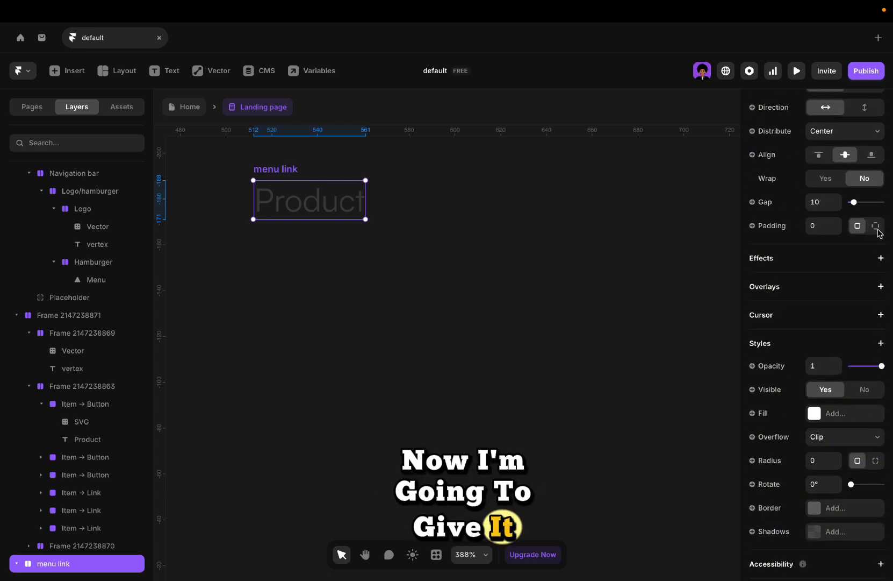
left_click(876, 226)
left_click(817, 252)
type("4")
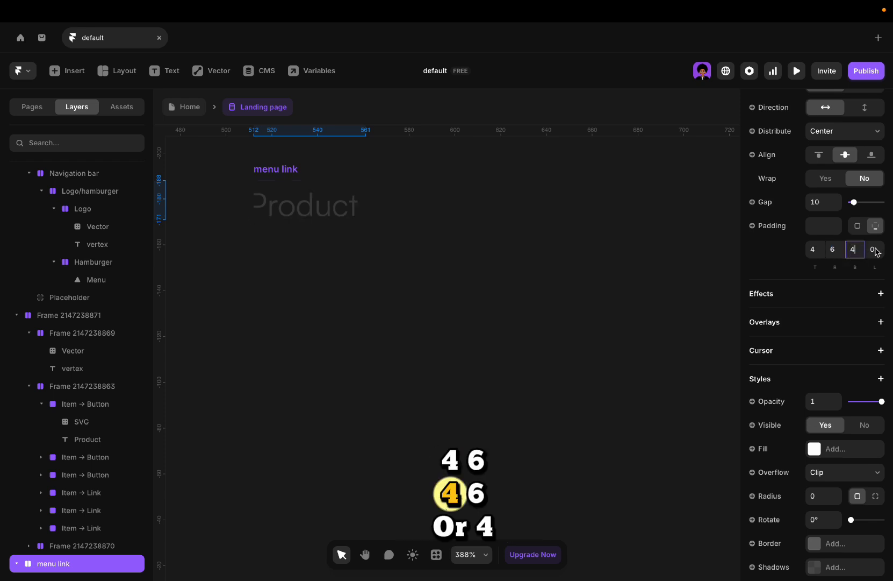
left_click(835, 250)
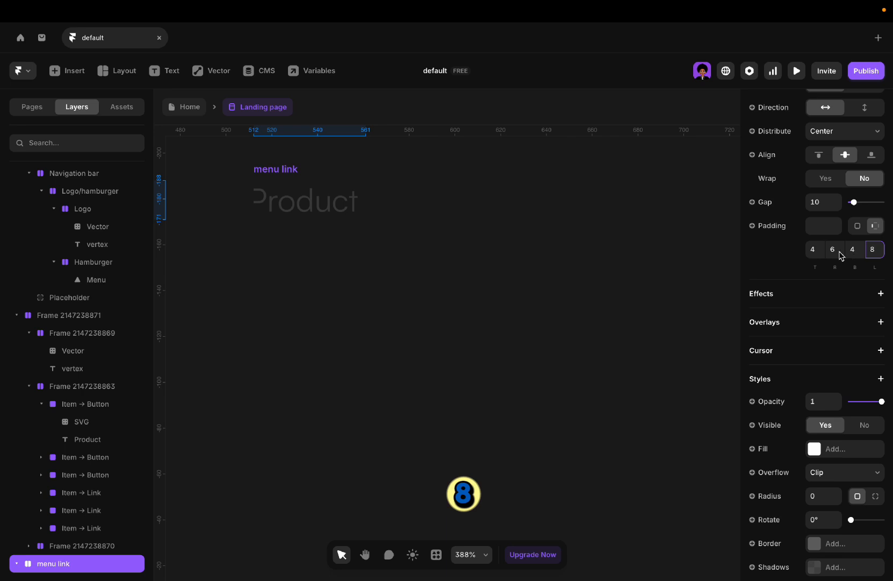
Set the menu link stack's height and width to Fit Content.
scroll(860, 258, "up", 5)
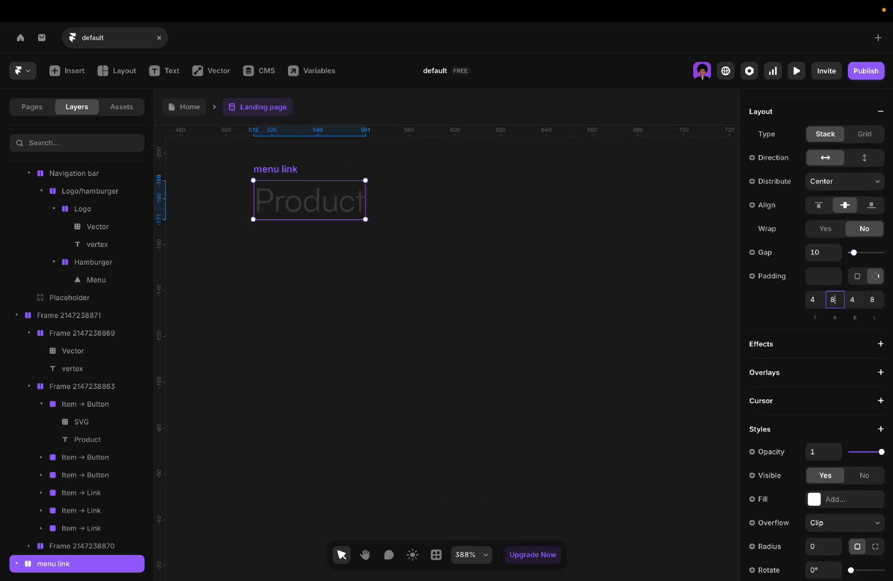
left_click(862, 261)
left_click(860, 305)
left_click(863, 242)
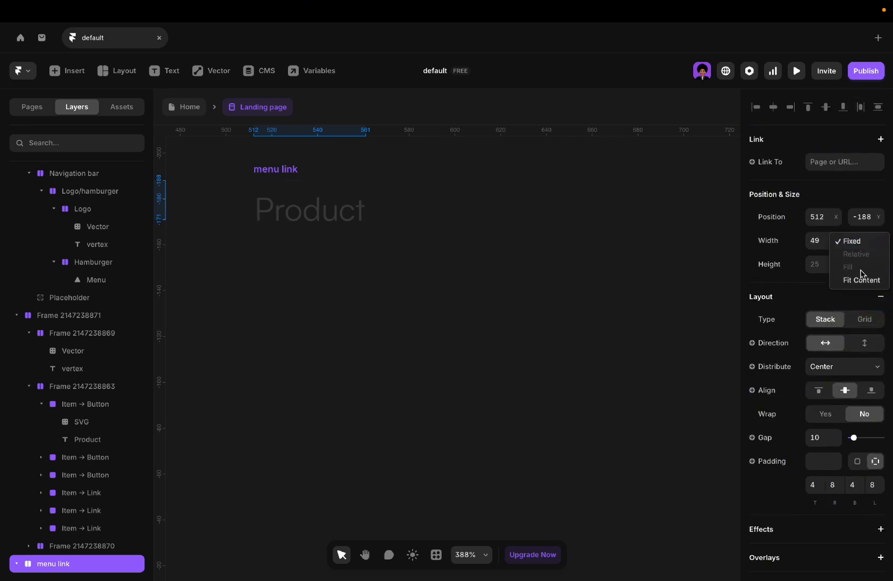
left_click(861, 279)
Turn the menu link stack into a component, keeping the name "menu link".
right_click(280, 176)
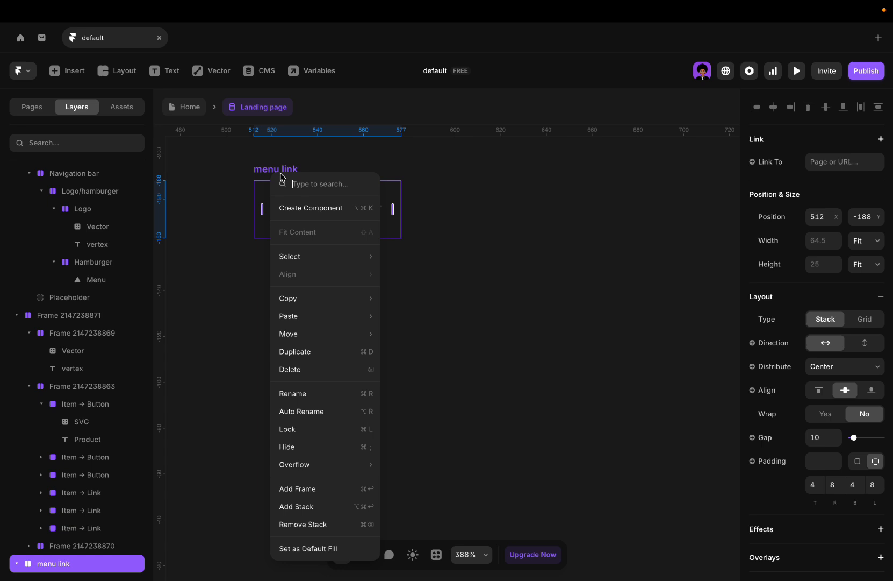
left_click(310, 207)
left_click(475, 362)
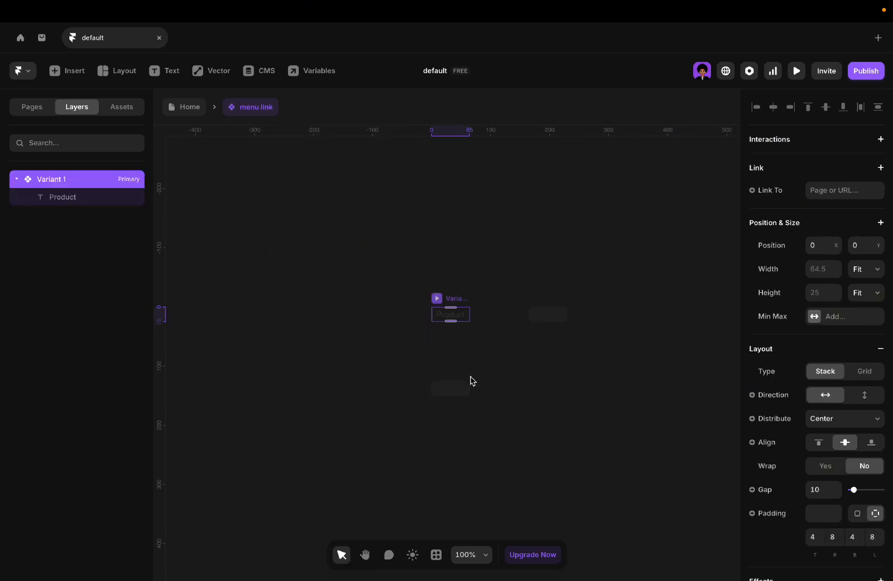
Rename the menu link component's primary variant as Nav links and add a Hover variant to it.
left_click(451, 382)
left_click(450, 311)
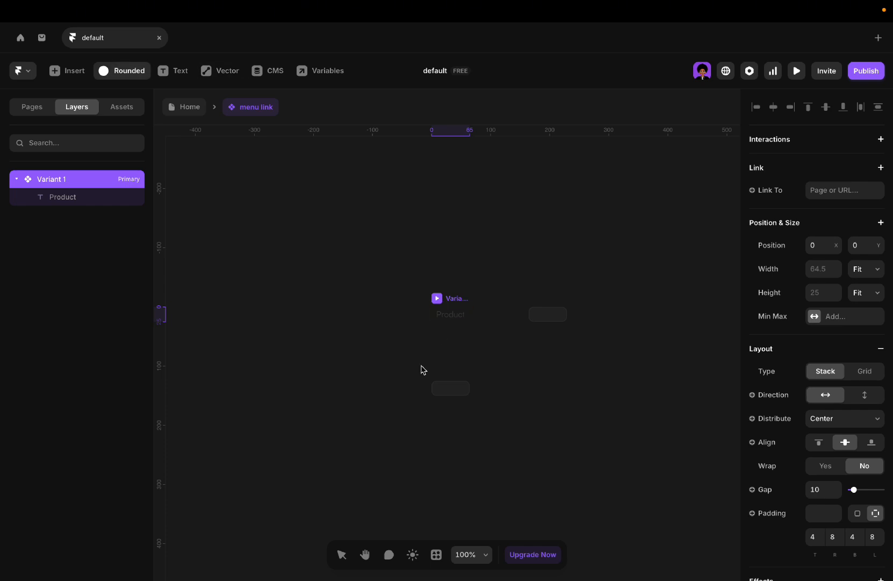
left_click(347, 553)
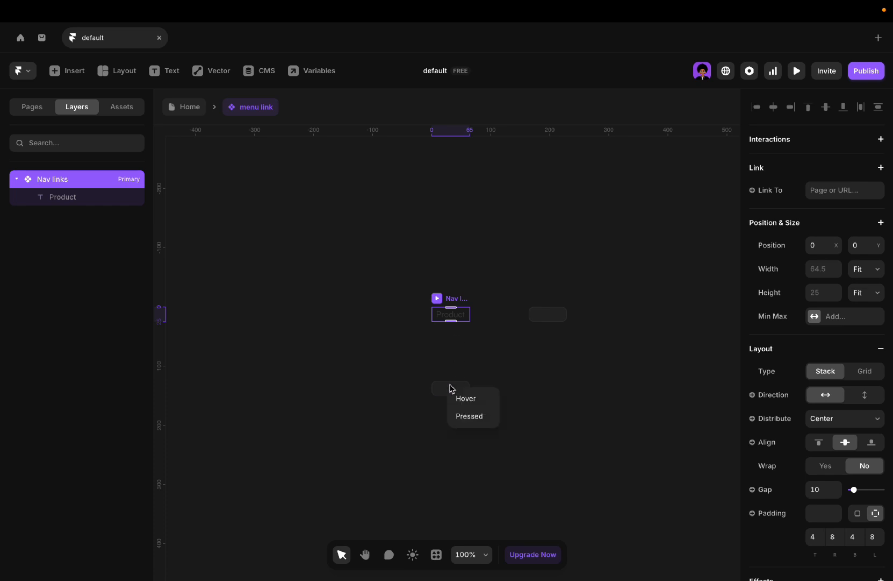
left_click(465, 397)
Create a colour style named dark with hex 000000 from the Product text's colour in the Hover variant.
left_click(456, 355)
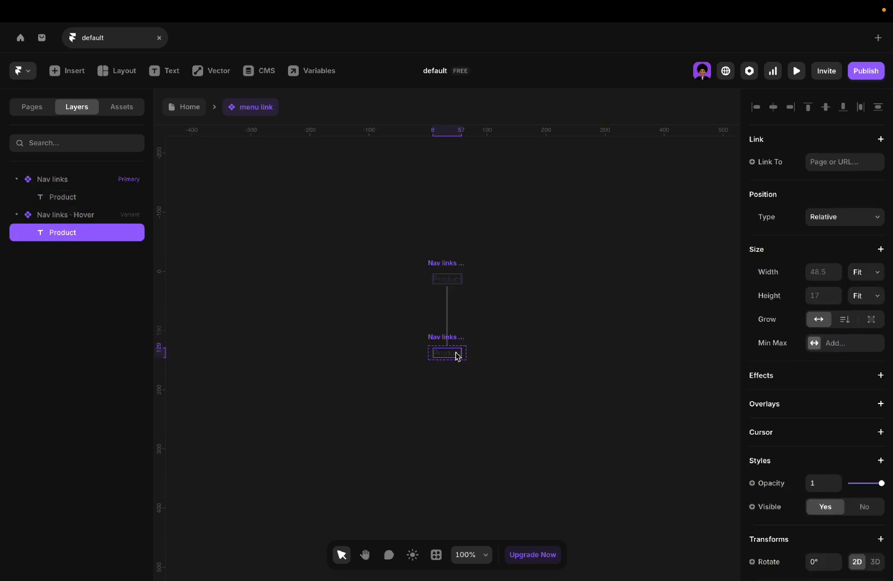
scroll(837, 367, "down", 5)
left_click(818, 422)
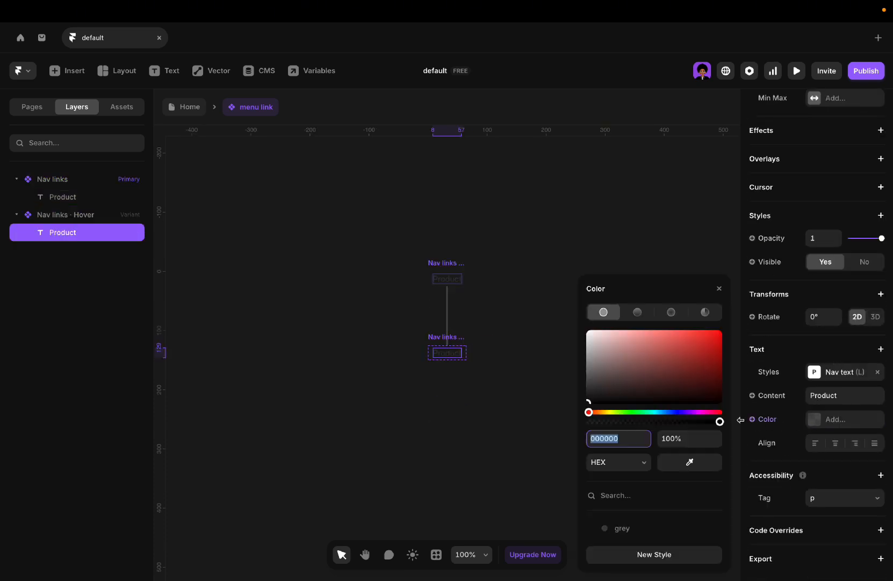
left_click(652, 556)
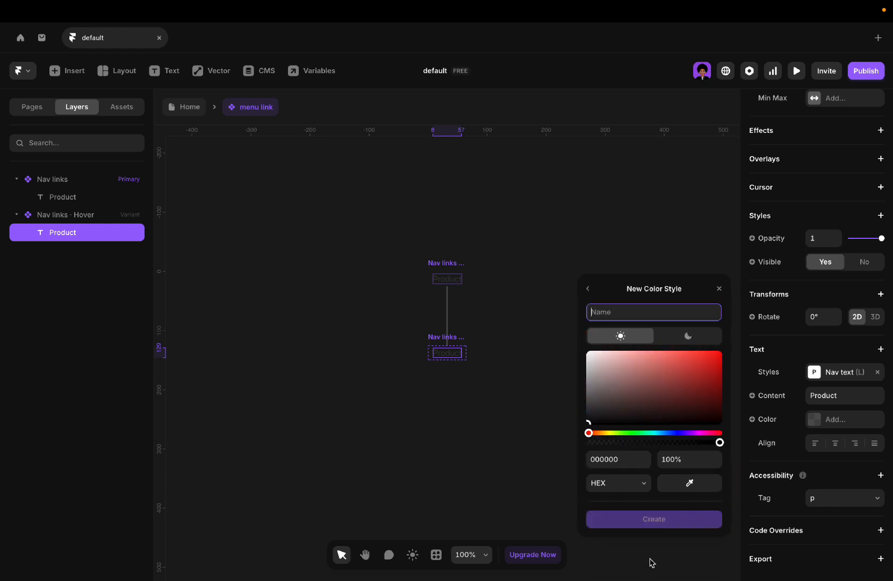
type("dw")
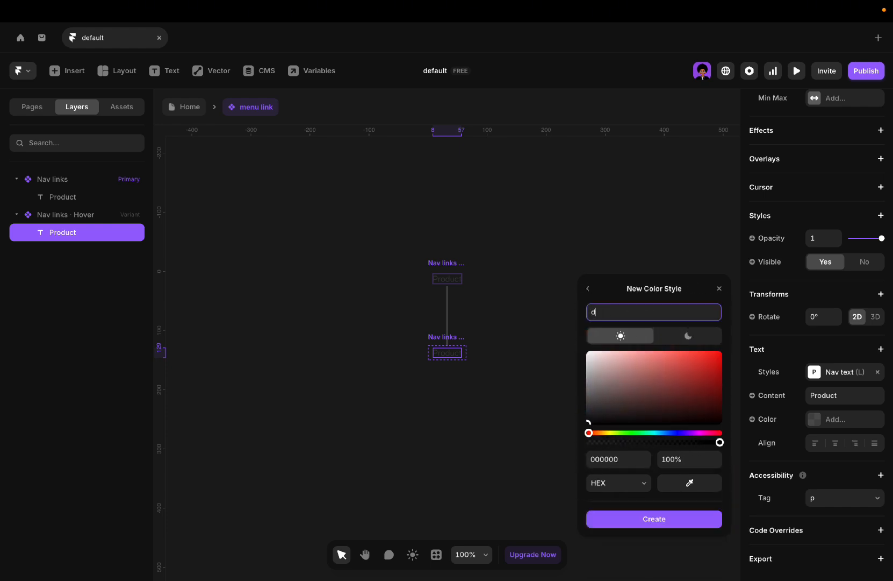
key("Return")
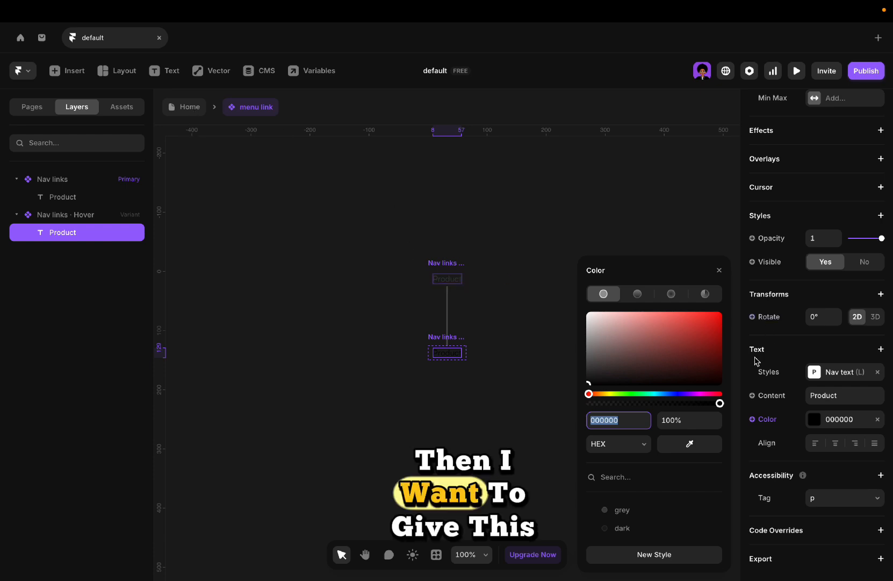
Create a plain text variable for the content of the Hover variant's Product text.
left_click(753, 396)
mouse_move(753, 420)
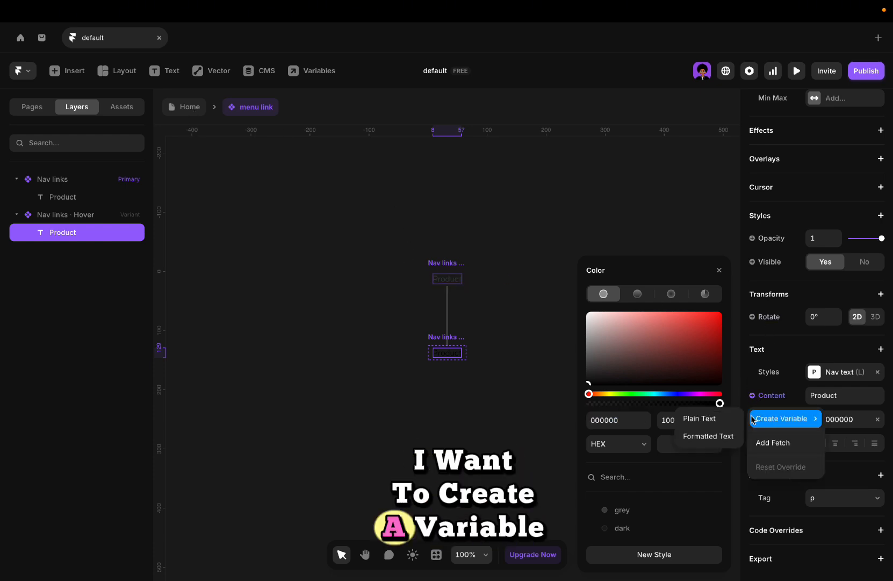
left_click(699, 418)
left_click(245, 265)
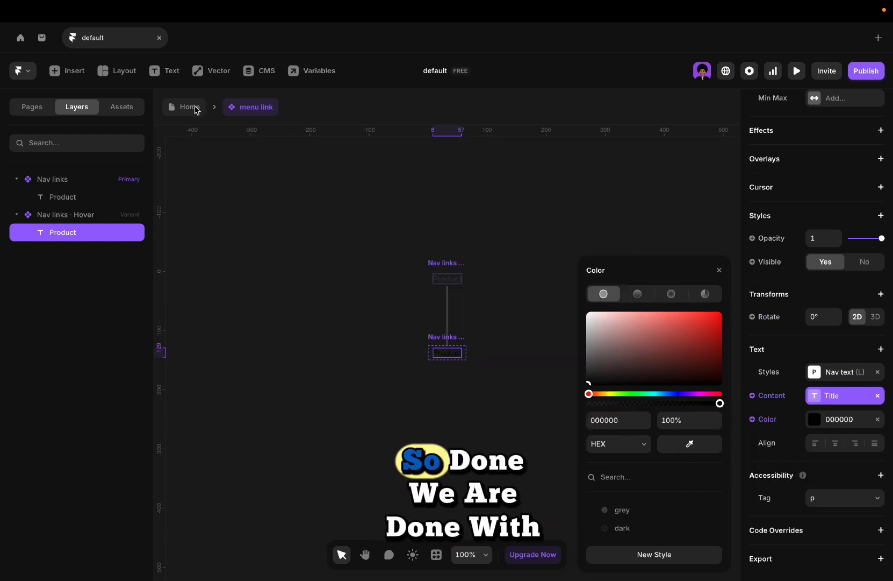
Return to the Home page and open its Landing page template for editing, examining the menu link component and the reference chevrons.
left_click(197, 110)
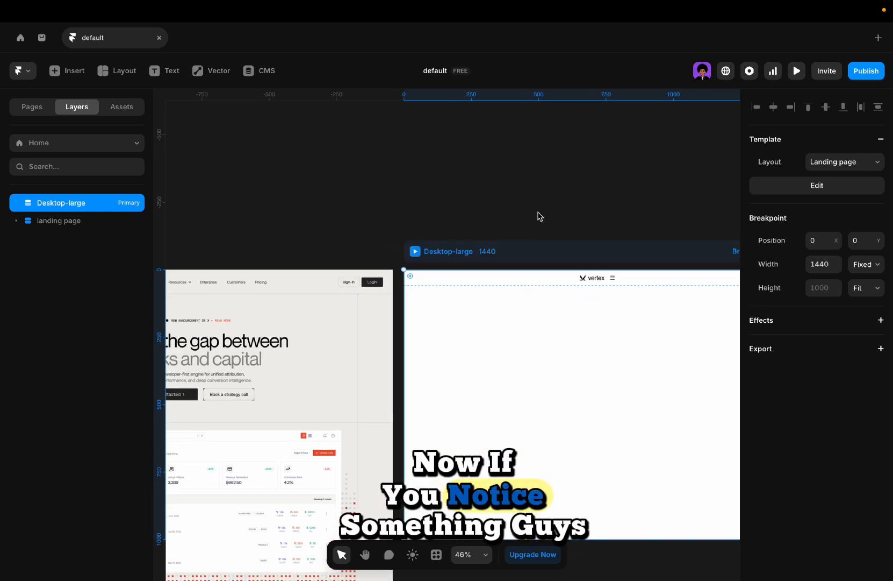
left_click(823, 185)
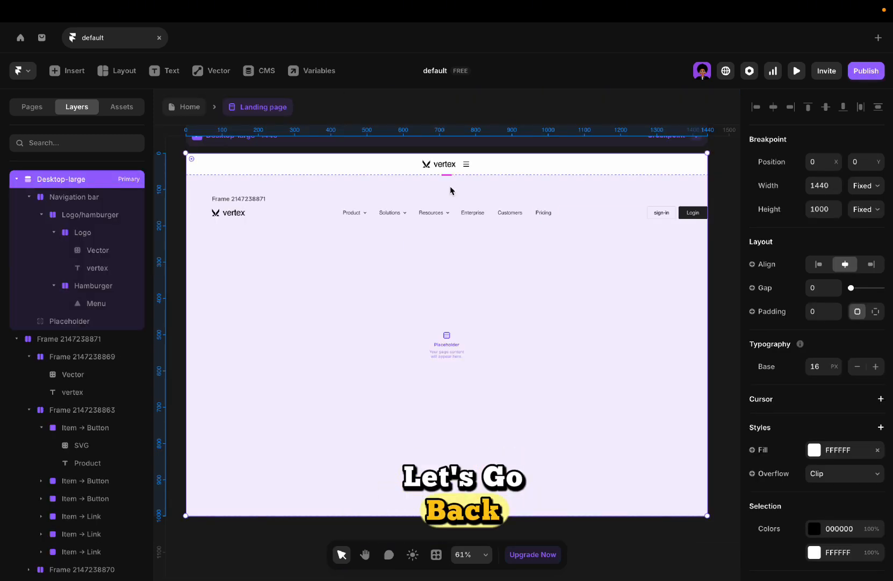
scroll(450, 190, "up", 1)
scroll(399, 271, "up", 4)
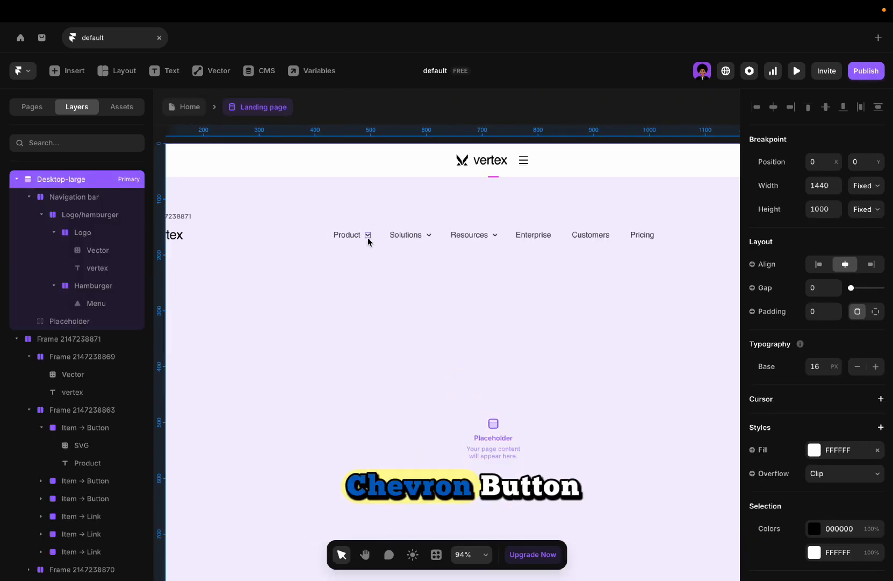
double_click(367, 240)
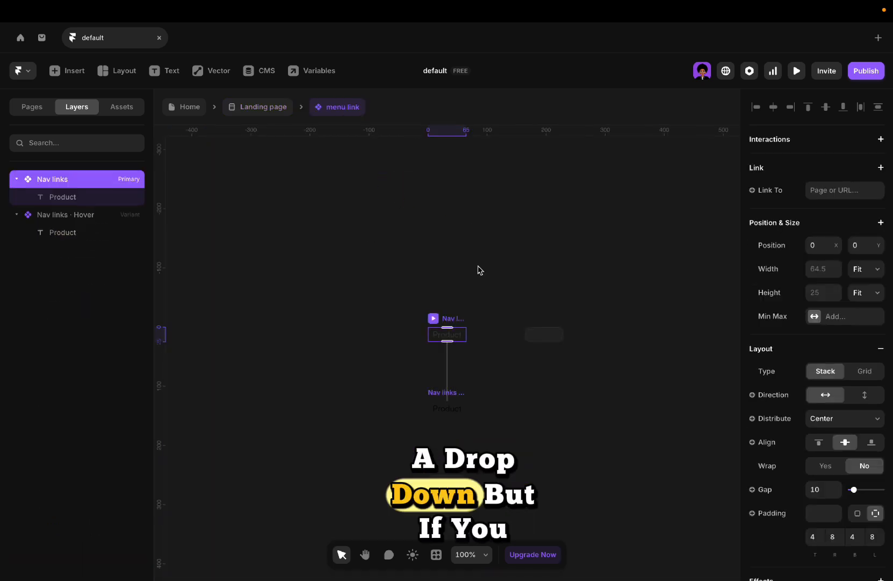
left_click(264, 107)
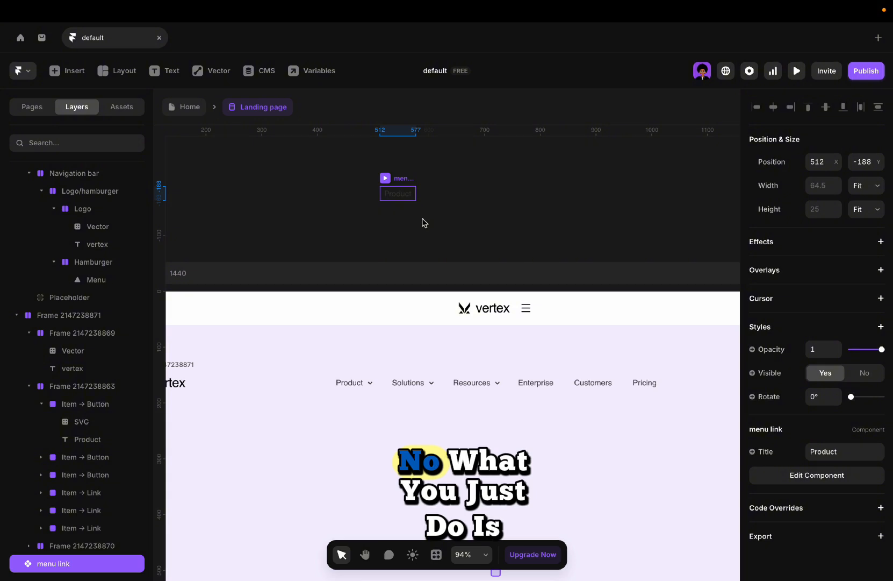
Insert an icon after the Product text in the menu link's primary variant and size it 16 by 16.
double_click(391, 200)
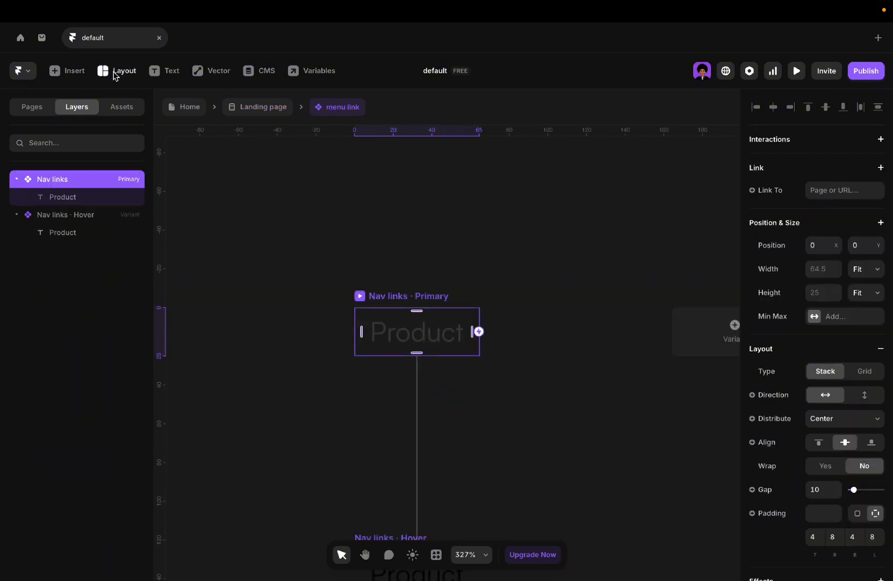
left_click(67, 71)
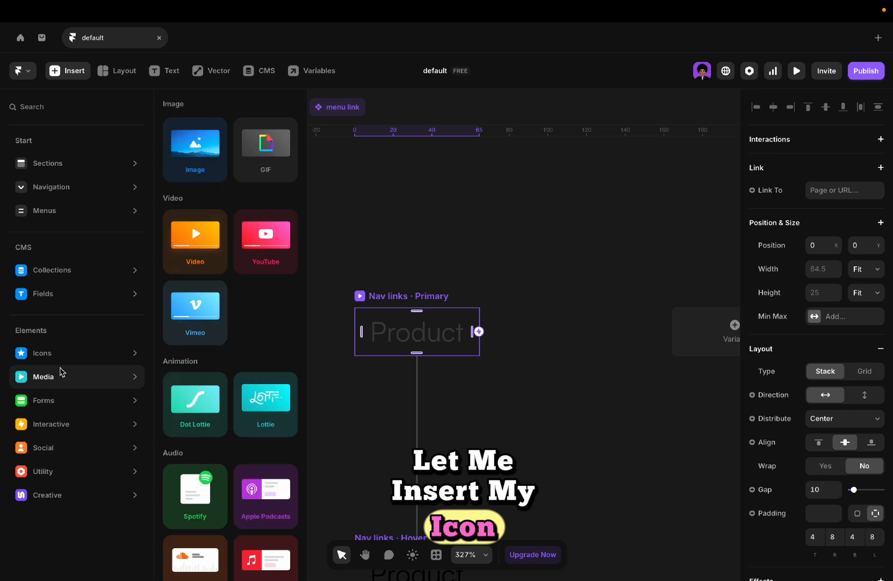
mouse_move(59, 355)
left_click_drag(201, 144, 490, 344)
scroll(815, 438, "down", 1)
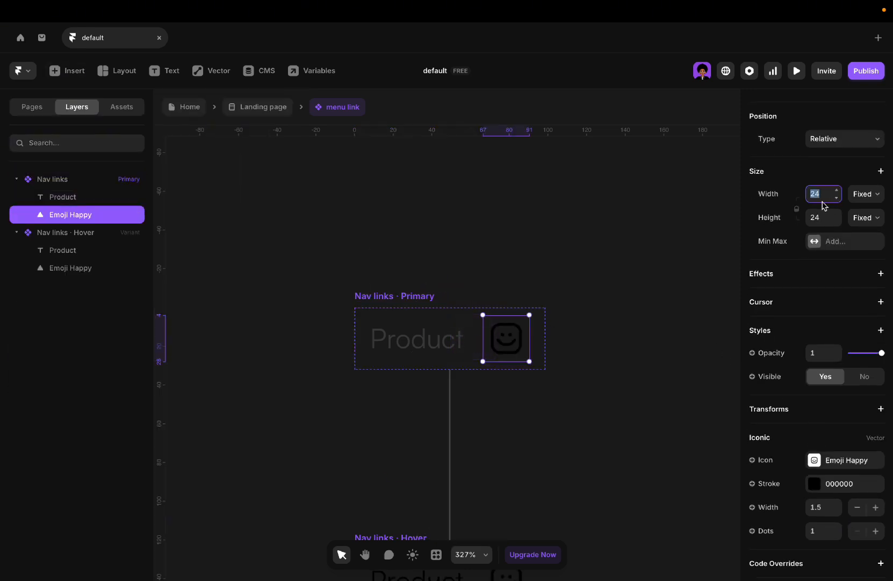
type("16")
key("Tab")
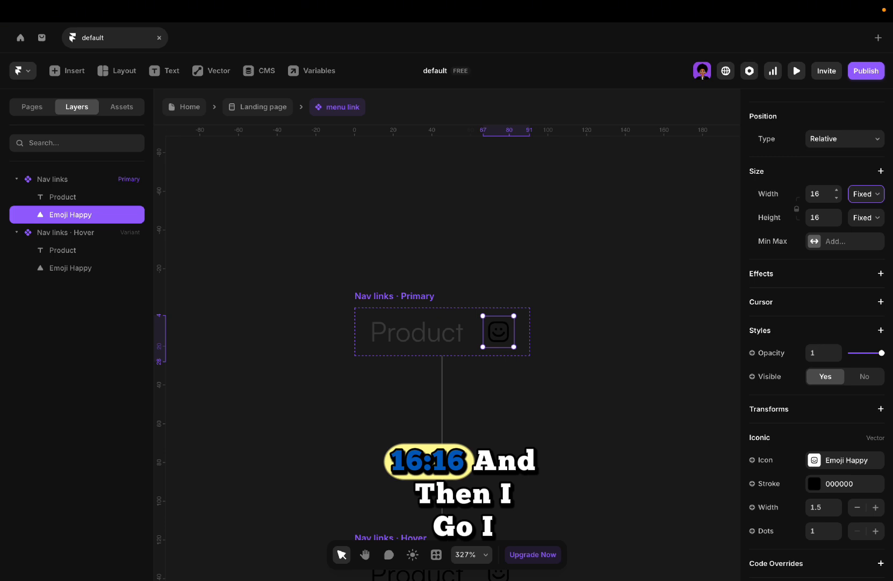
Change the inserted icon's symbol from the smiley to Chevron Down.
left_click(831, 459)
type("ch")
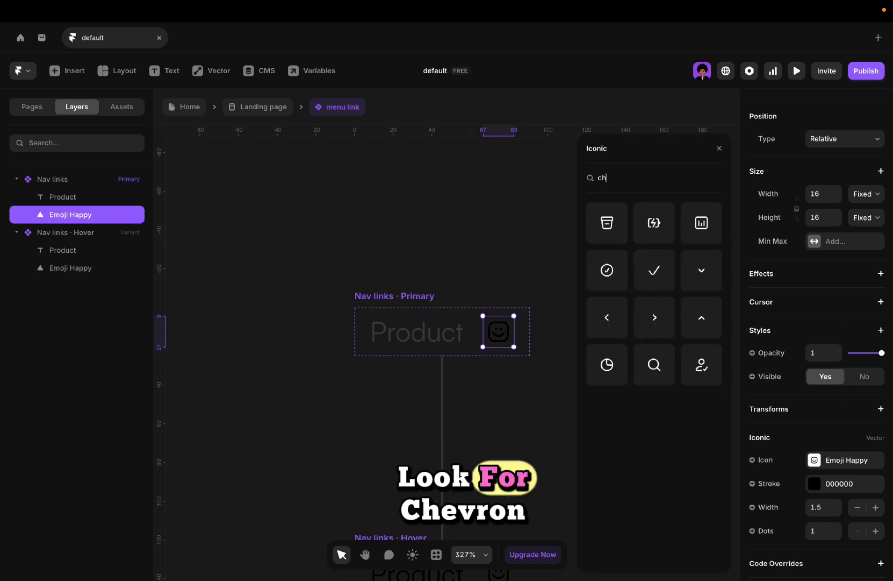
type("ve")
key("BackSpace")
key("BackSpace")
type("e")
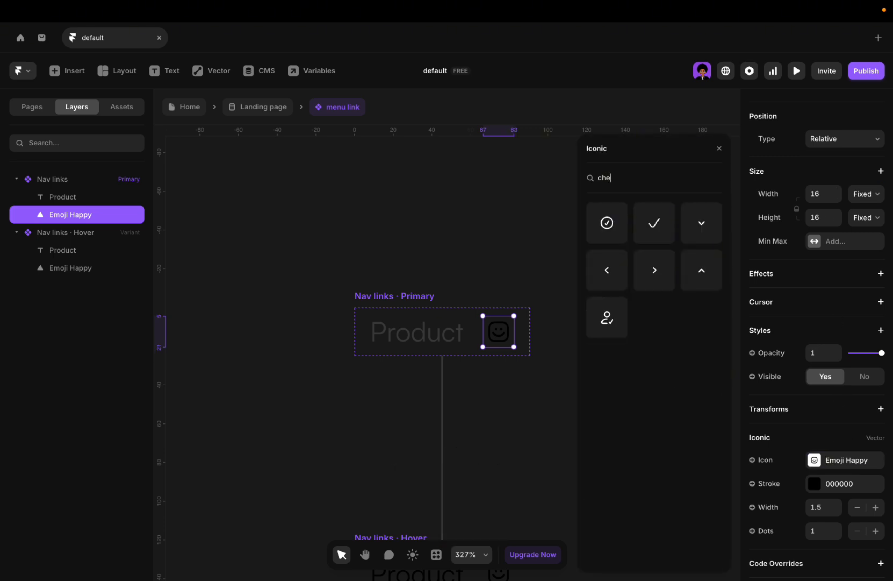
left_click(695, 233)
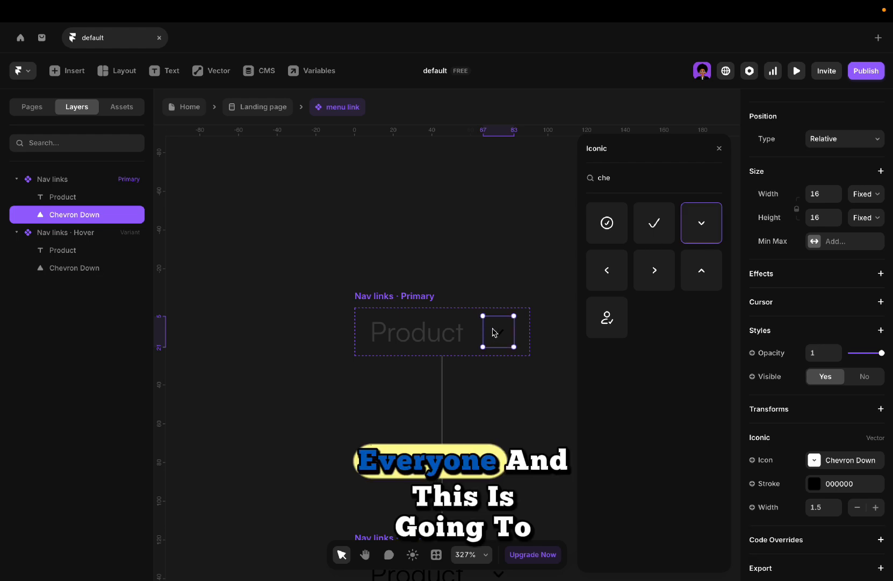
Set the chevron's stroke to the grey colour style in the primary variant and to dark in the Hover variant.
scroll(823, 451, "down", 1)
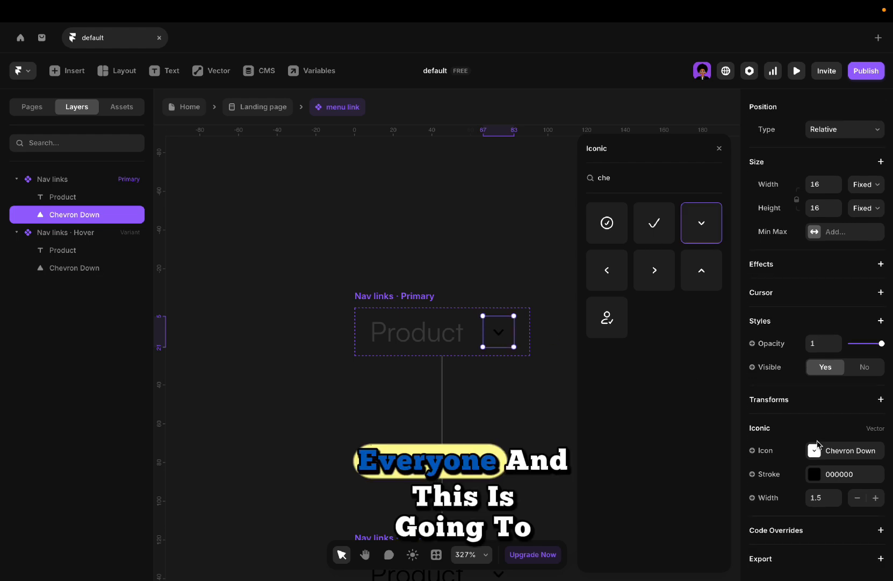
left_click(845, 474)
left_click(621, 509)
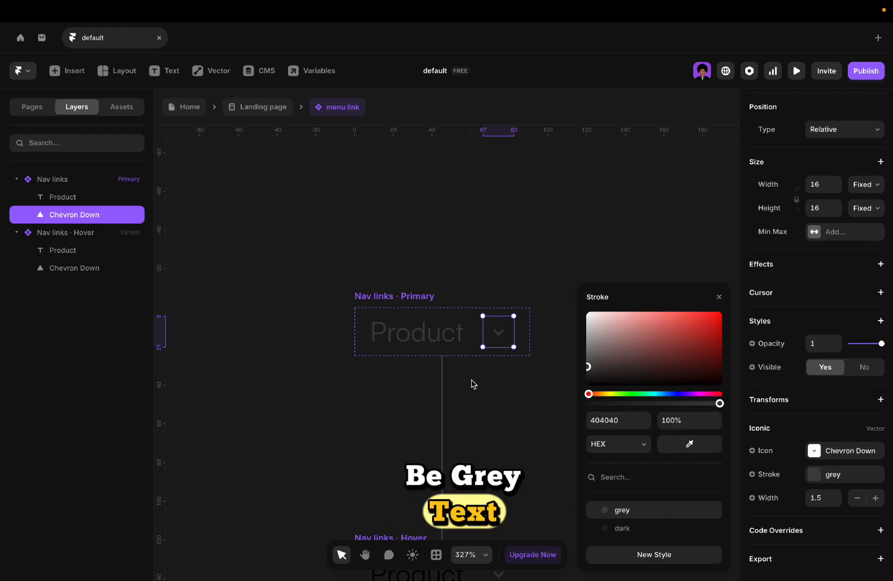
scroll(474, 383, "down", 2)
left_click(485, 464)
left_click(631, 524)
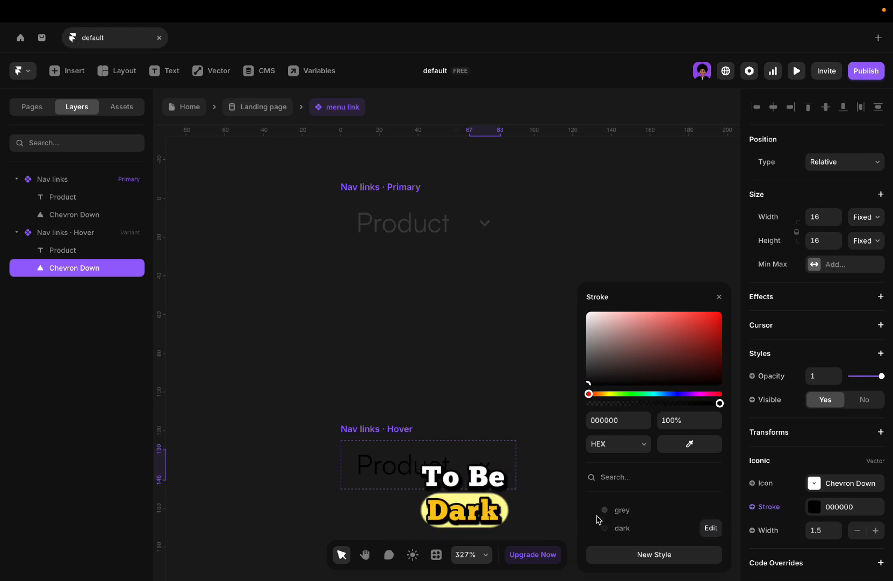
Set the gap of the Nav links primary variant to 4.
left_click(383, 197)
left_click(383, 191)
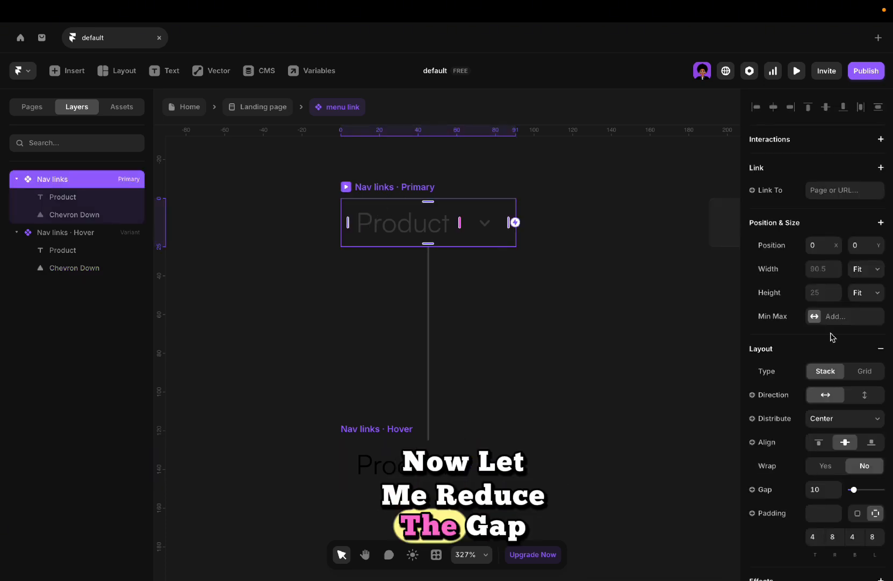
left_click(817, 486)
type("4")
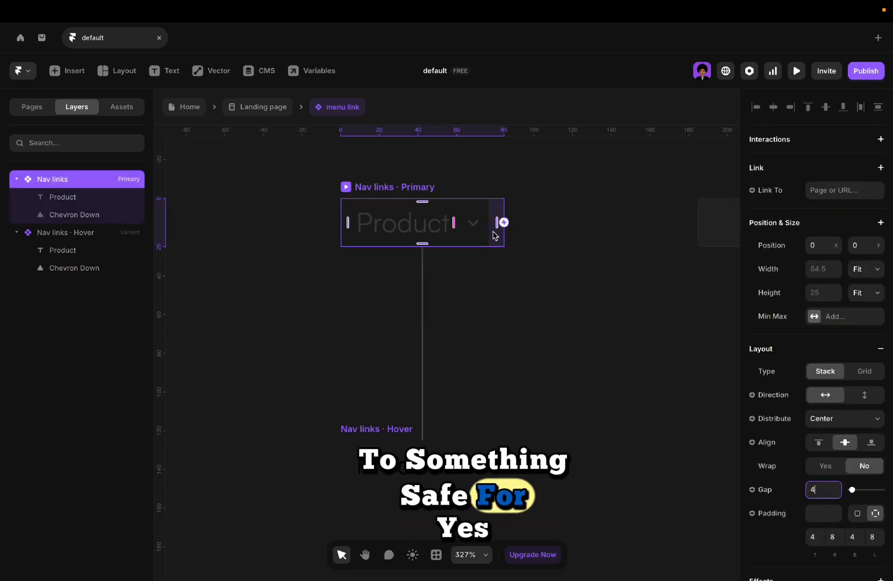
Create a variable for the visibility of the primary variant's chevron, with its default kept at Yes.
left_click(482, 235)
left_click(752, 366)
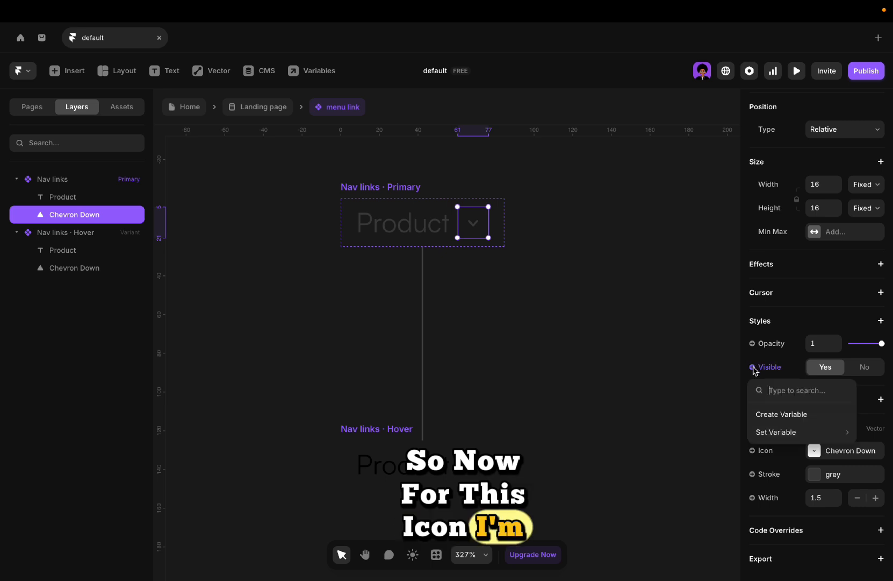
left_click(765, 414)
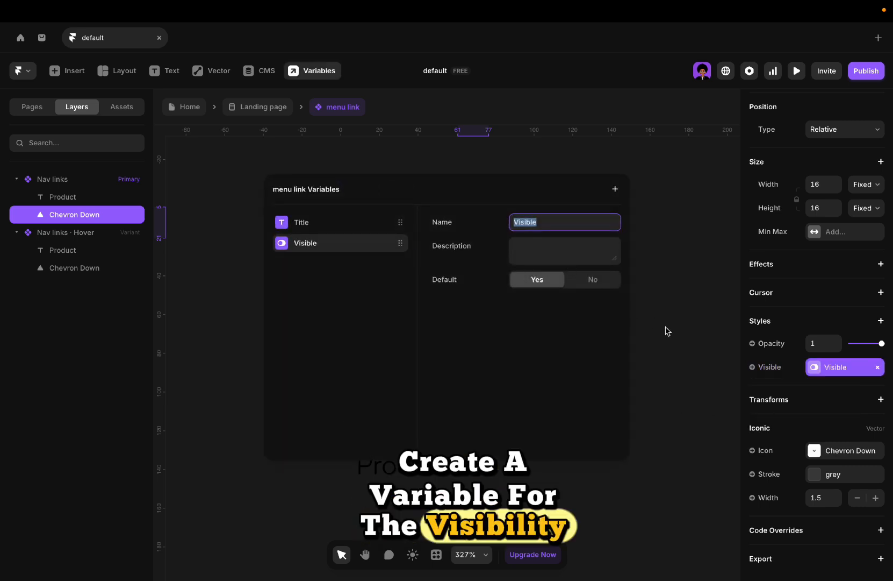
left_click(666, 330)
Return to the Landing page template and move the menu link by cut and paste into the navigation bar.
left_click(262, 106)
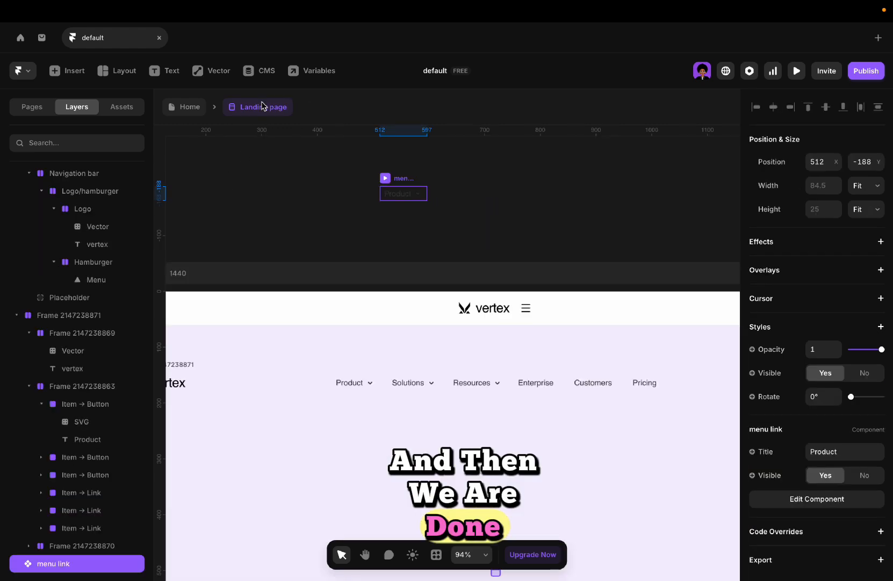
key("ctrl+x")
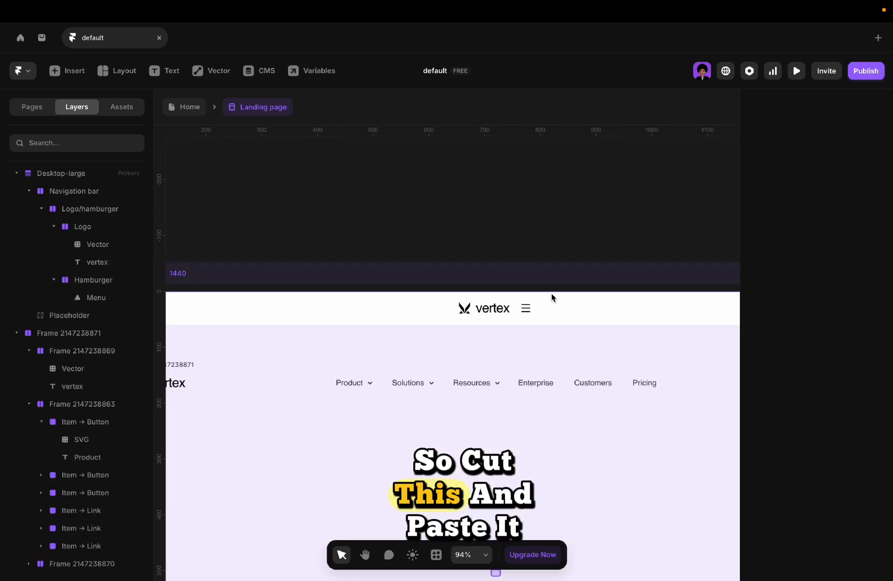
left_click(540, 298)
key("ctrl+v")
Hide the Hamburger stack in the navigation bar by setting its visibility to No.
left_click(499, 309)
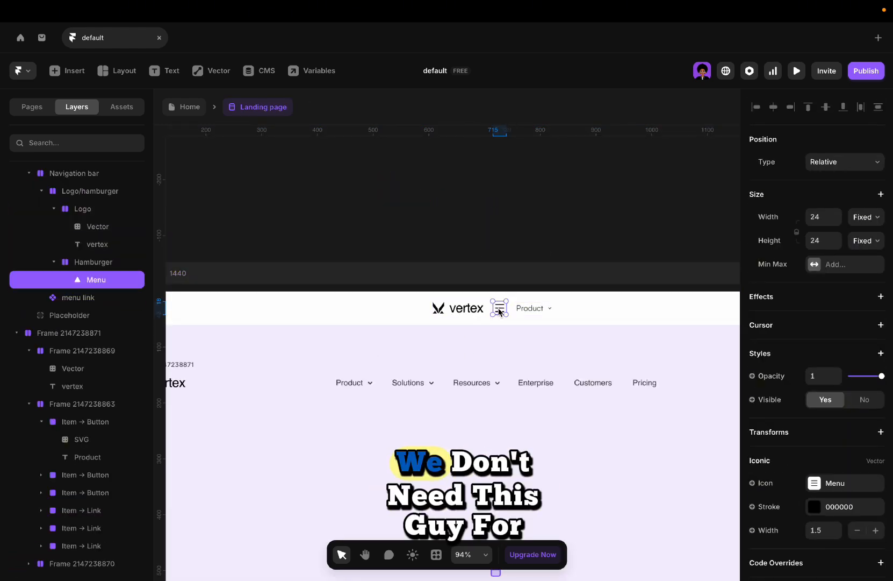
left_click(93, 263)
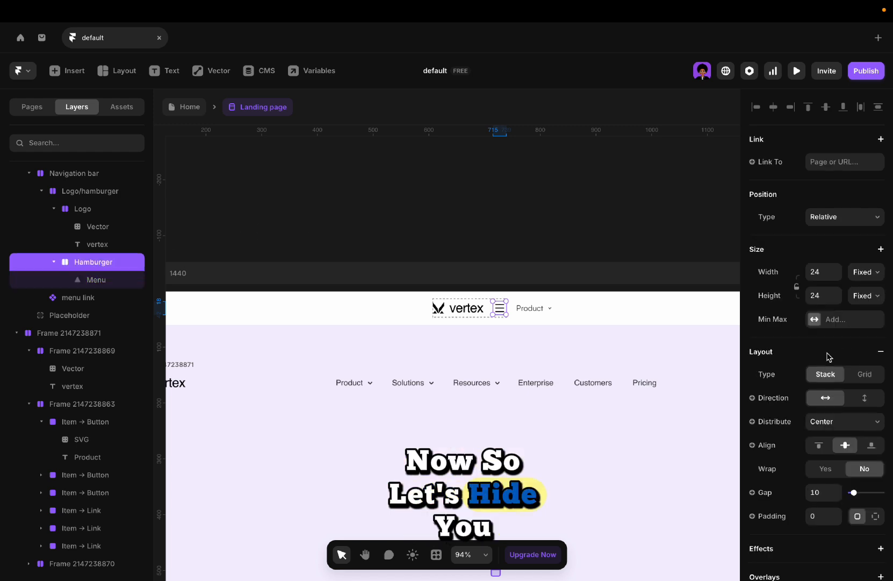
scroll(829, 356, "down", 8)
left_click(856, 268)
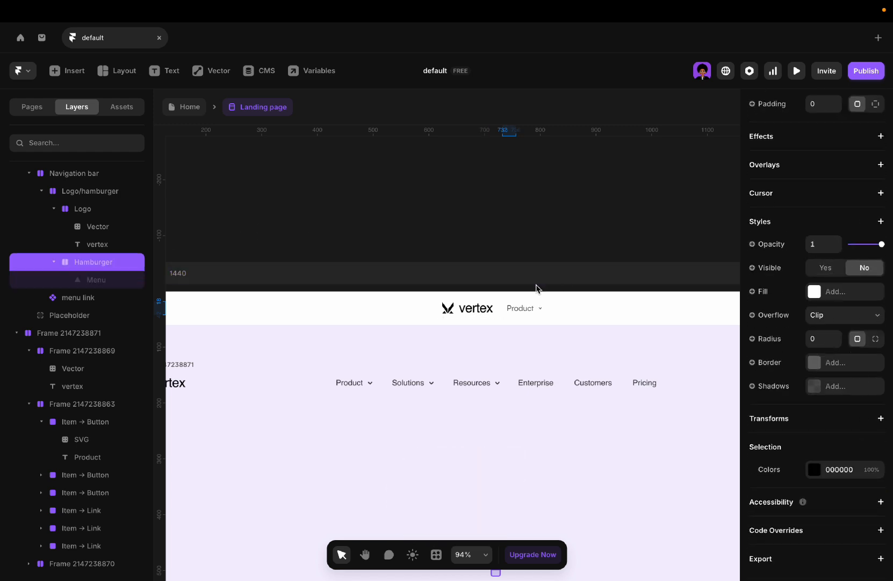
Duplicate the Product menu link three times in the navigation bar.
left_click(522, 309)
key("ctrl+d")
key("ctrl+d")
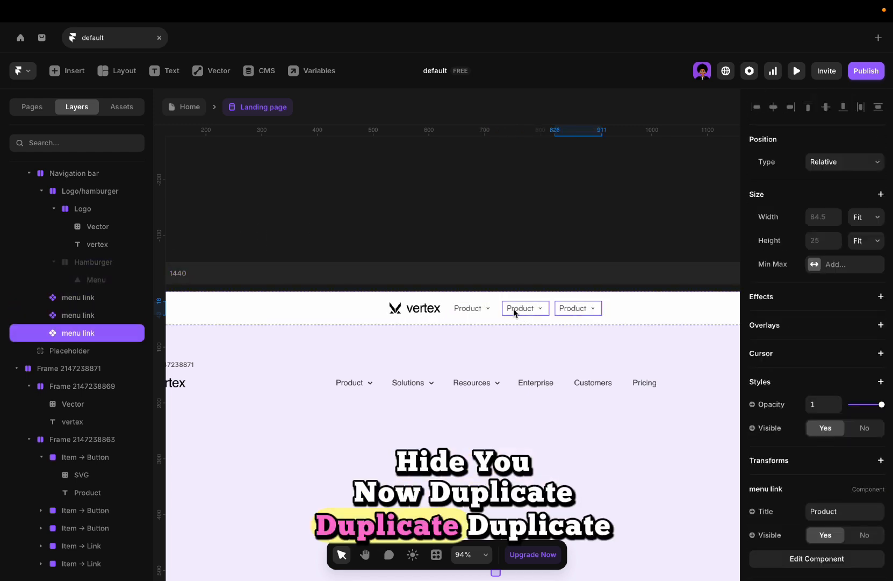
key("ctrl+d")
Select all four menu links and wrap them in a stack.
left_click(459, 313, "shift")
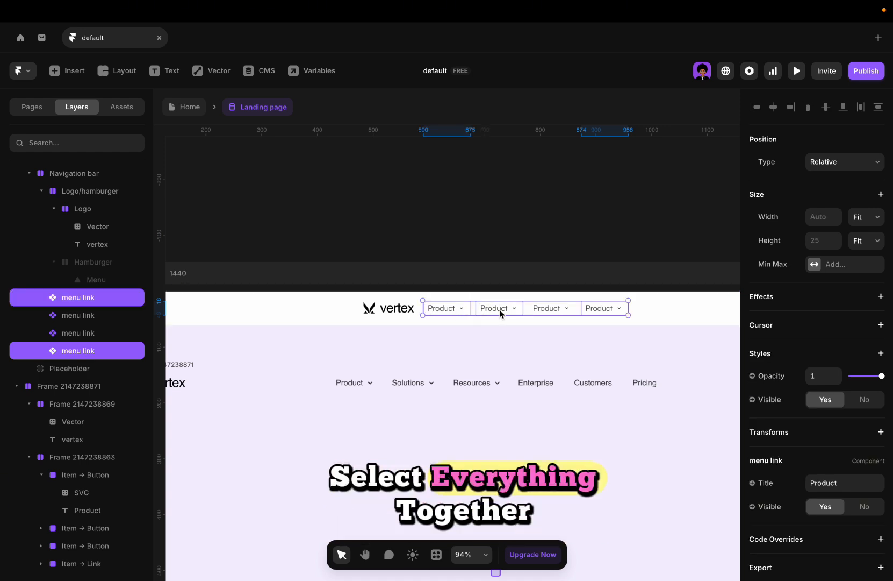
left_click(501, 313, "shift")
left_click(540, 313, "shift")
right_click(541, 313)
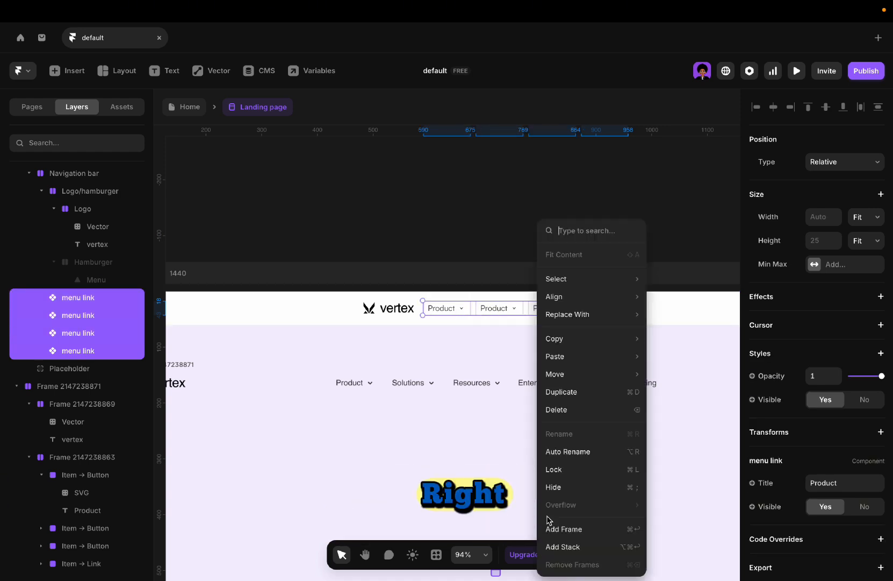
left_click(551, 542)
Rename the new stack as Menu and set its width to Fit Content.
double_click(72, 297)
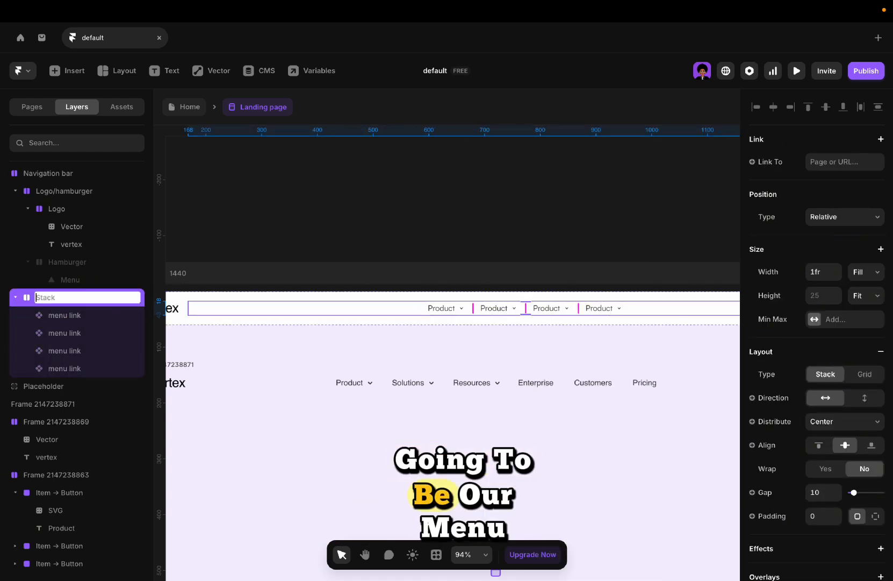
type("Mnu")
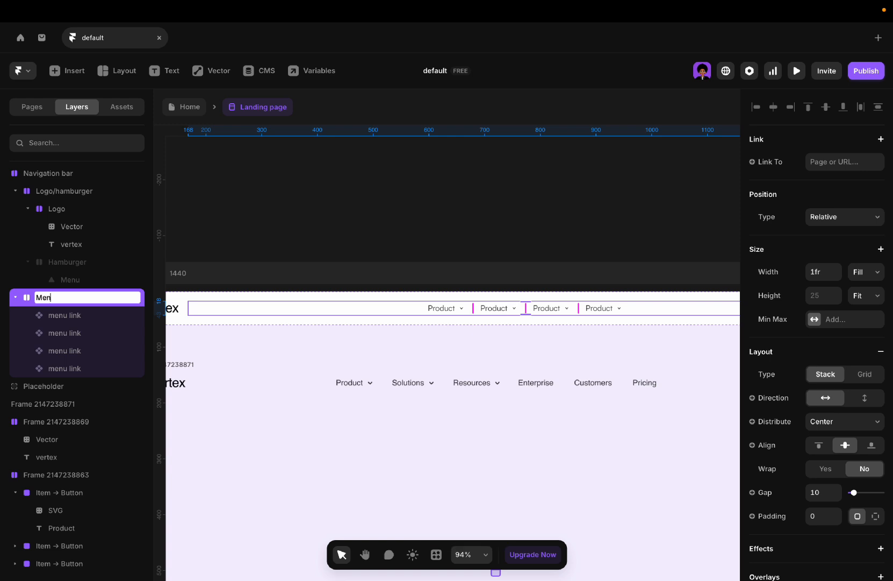
left_click(866, 271)
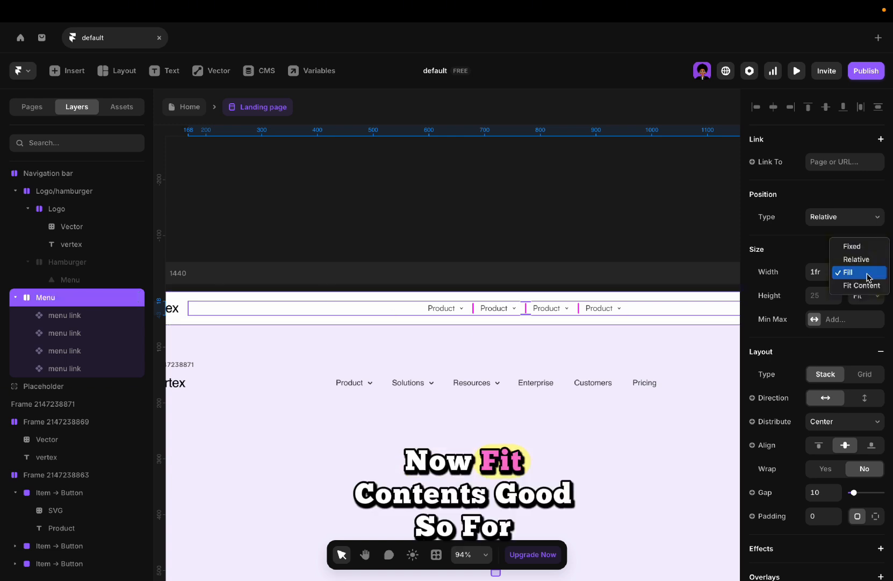
left_click(860, 283)
Set the title of the second menu link to Solutions.
left_click(461, 311)
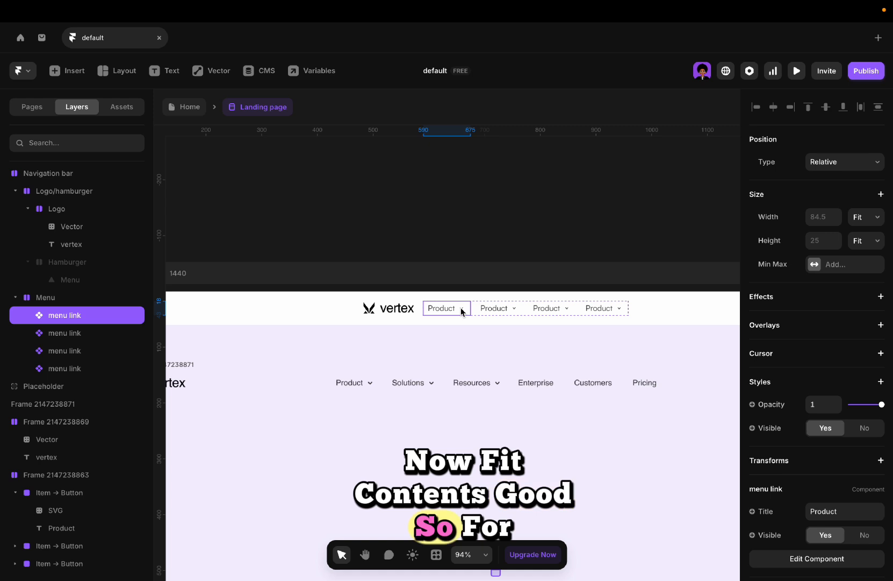
left_click(485, 309)
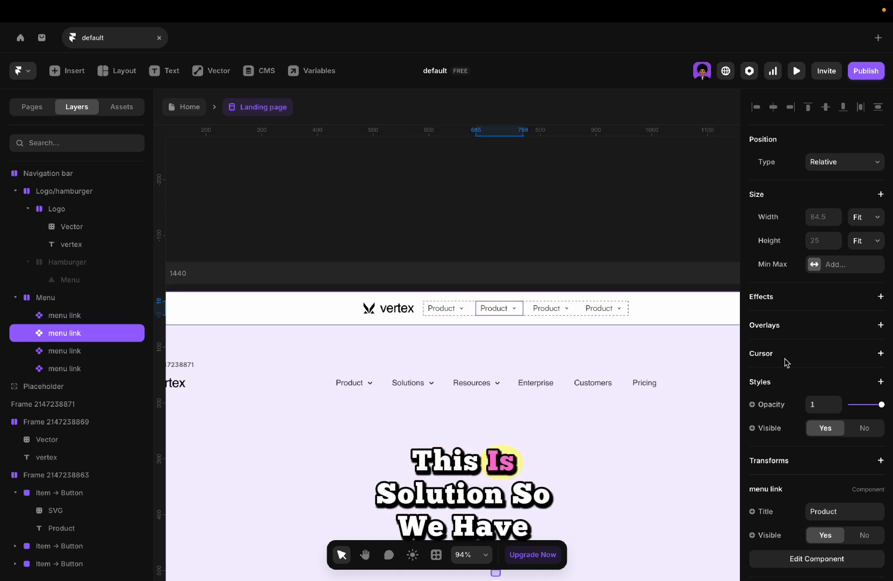
scroll(838, 463, "down", 2)
left_click(837, 454)
type("Solu")
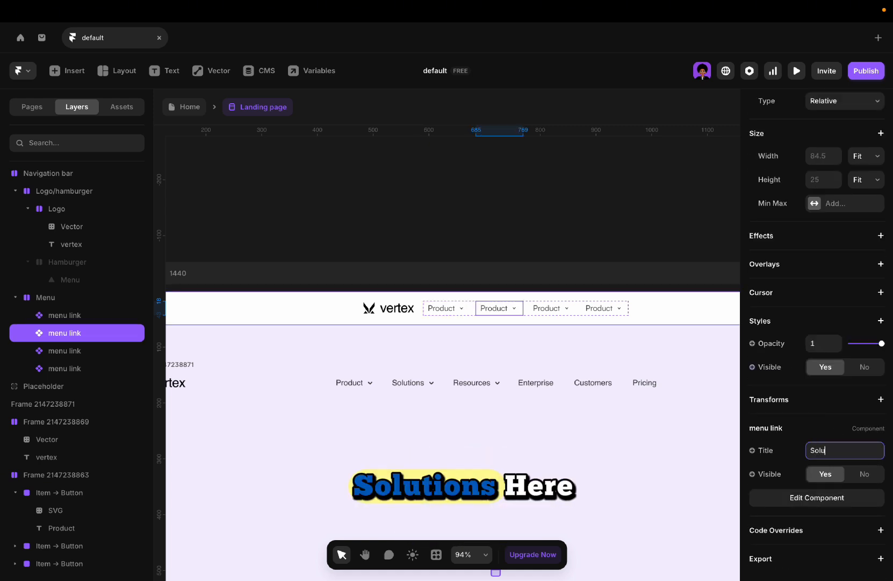
type("tions")
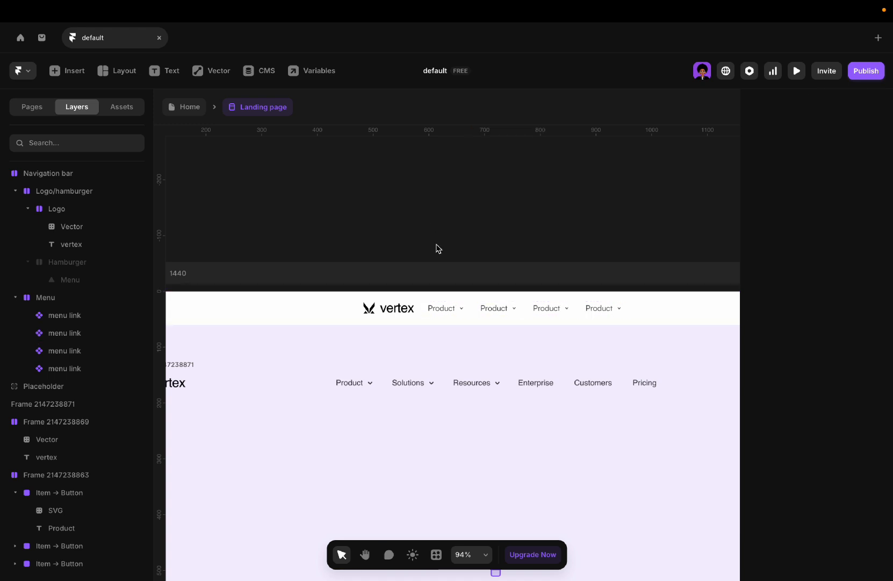
Open the menu link component for editing from the first link in the navigation bar.
left_click(459, 310)
left_click(511, 313)
left_click(462, 317)
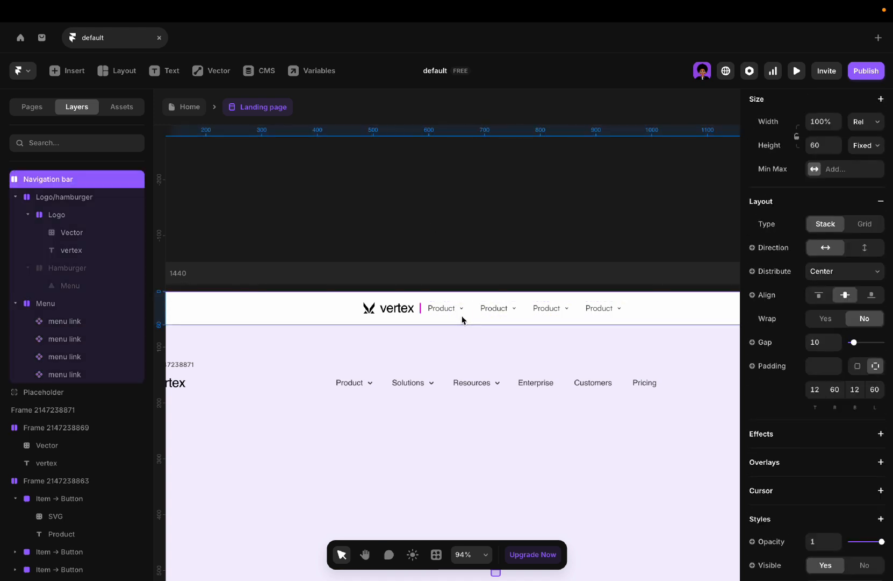
left_click(460, 312)
double_click(459, 311)
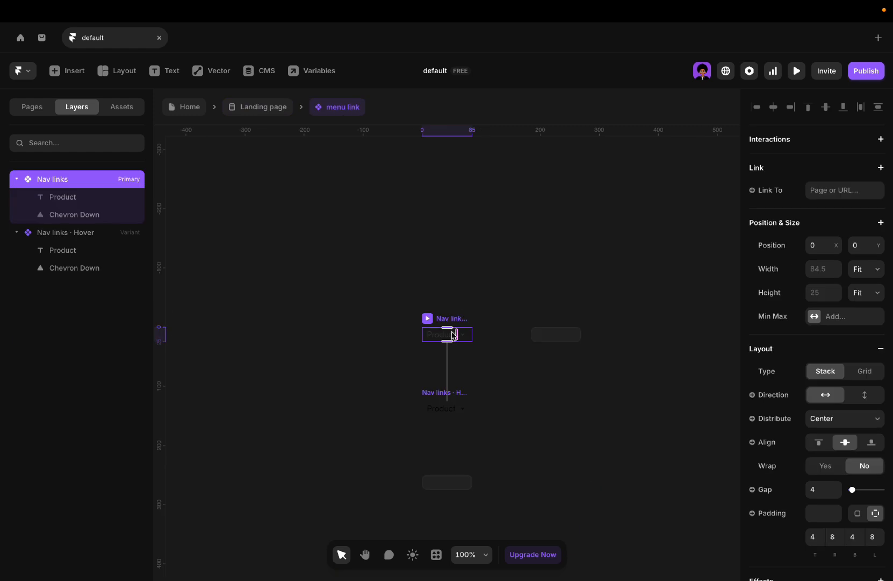
Check the content settings of the Product text in the primary and hover variants.
left_click(449, 334)
scroll(860, 344, "down", 3)
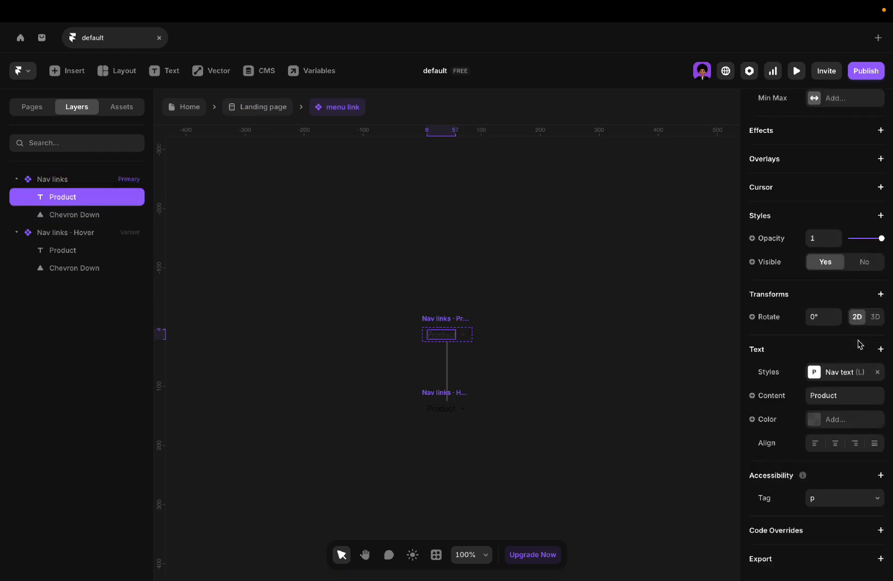
left_click(752, 395)
mouse_move(779, 443)
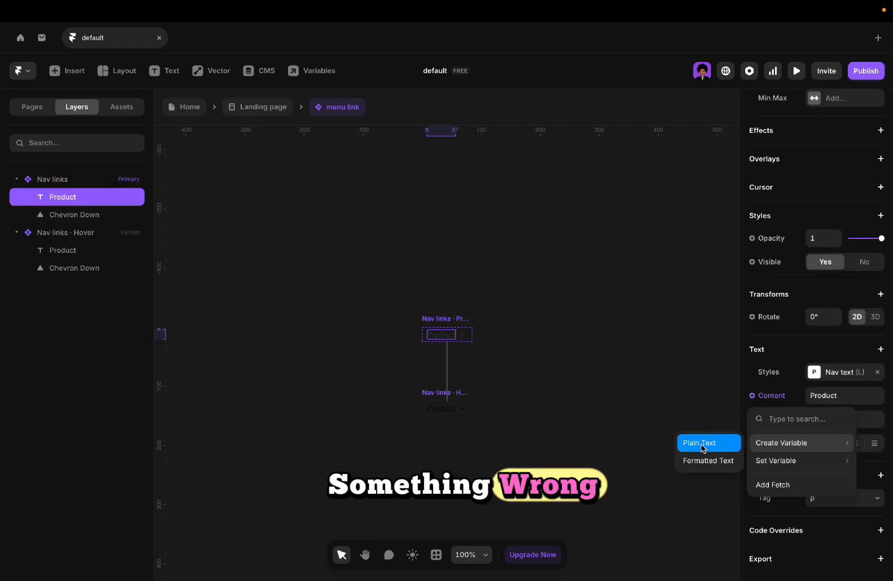
left_click(447, 391)
double_click(445, 407)
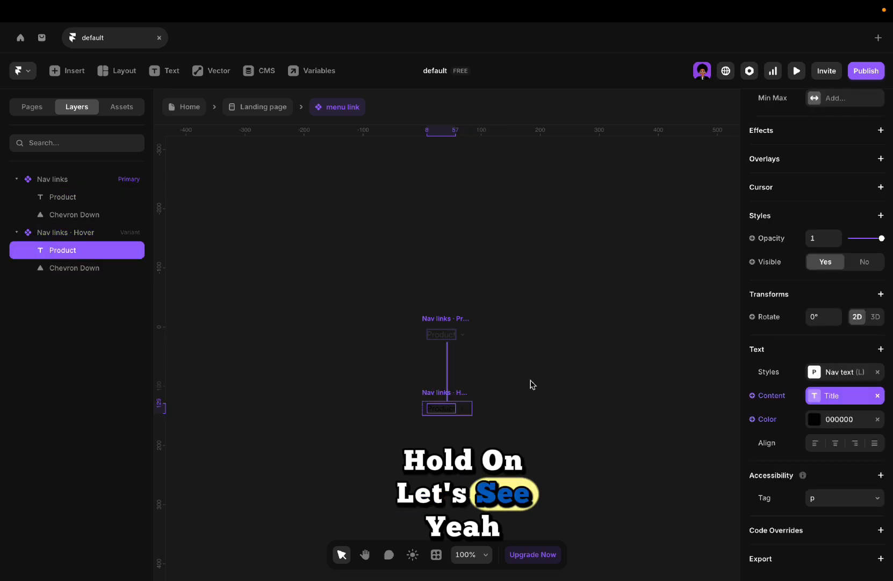
left_click(409, 303)
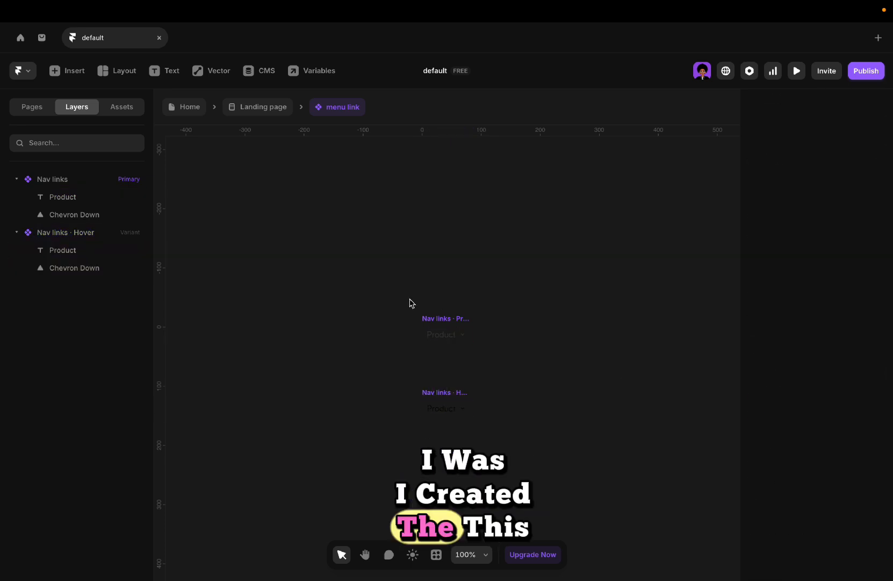
Try to create a plain text variable for the content of the primary variant's Product text, and undo it.
double_click(435, 339)
left_click(752, 395)
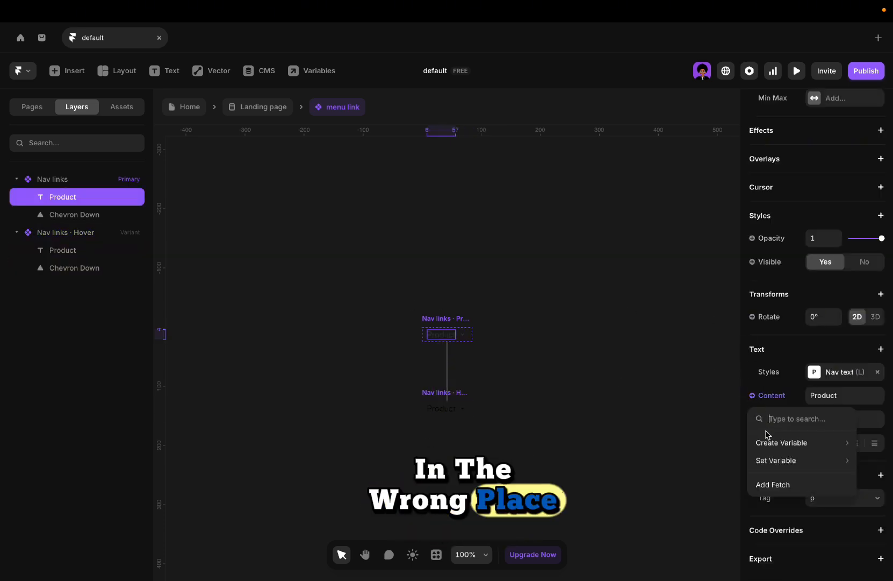
mouse_move(758, 442)
left_click(700, 440)
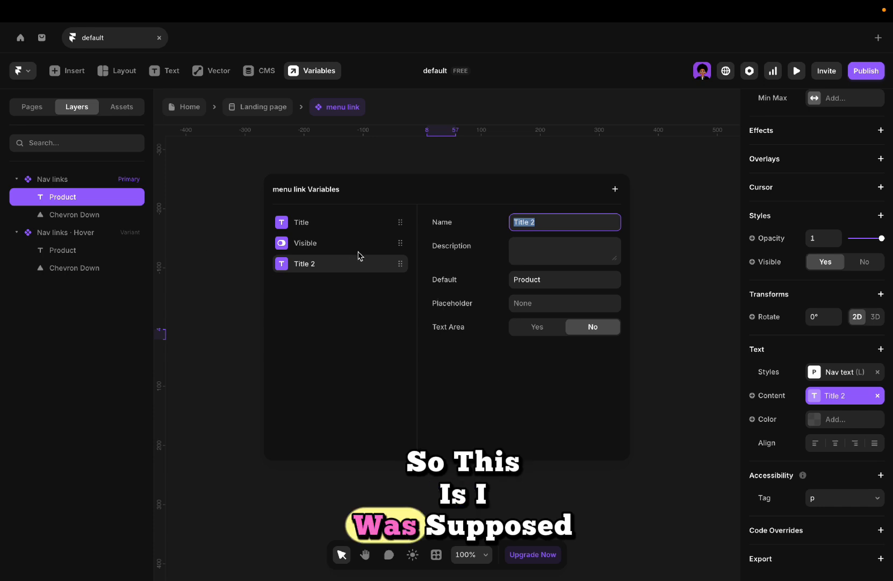
key("super+z")
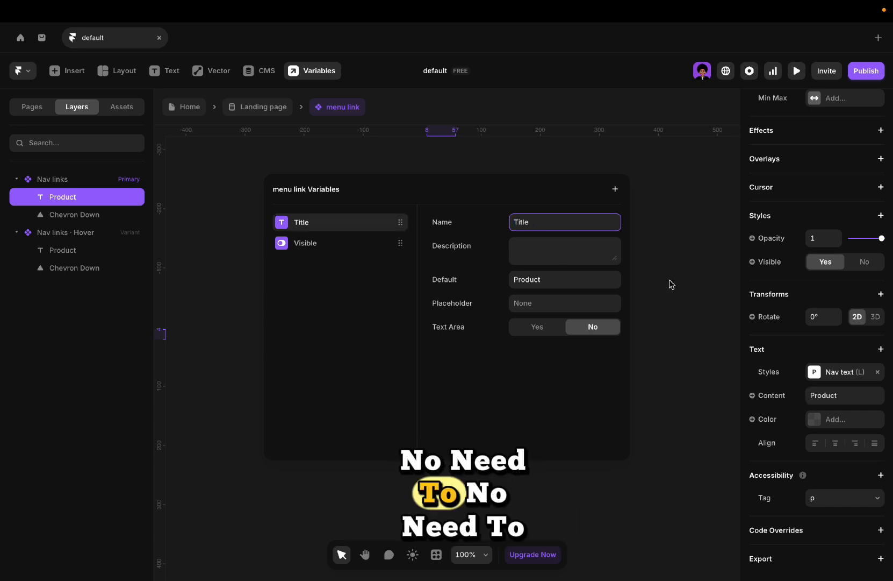
key("Escape")
Link the content of the primary variant's Product text to the existing Title variable and return to the Landing page template.
left_click(753, 395)
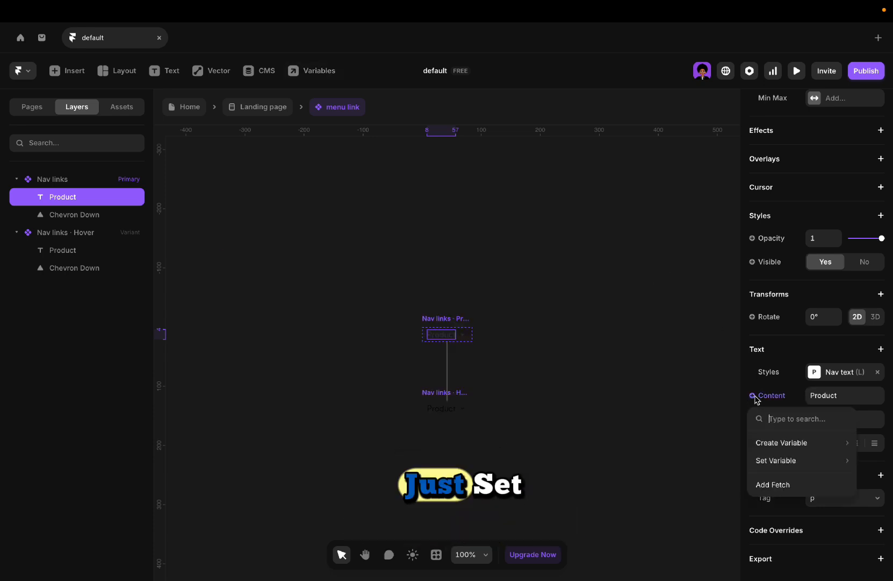
left_click(737, 460)
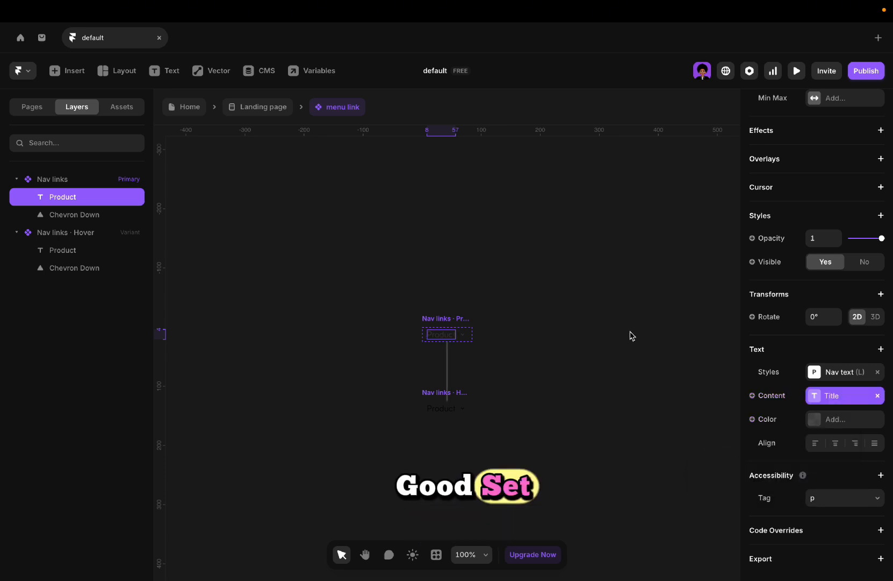
left_click(630, 334)
left_click(268, 110)
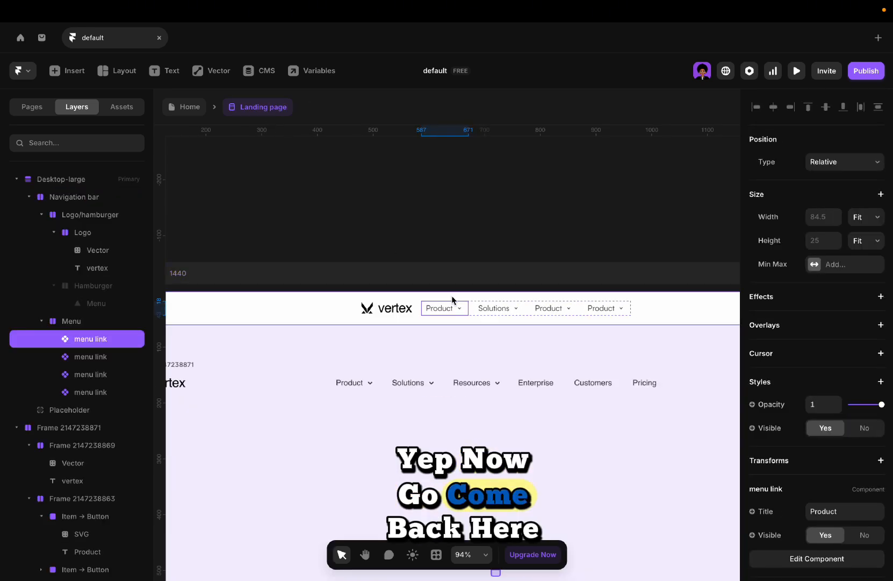
Set the titles of the third and fourth menu links to Resources and Enterprise.
left_click(494, 308)
left_click(556, 311)
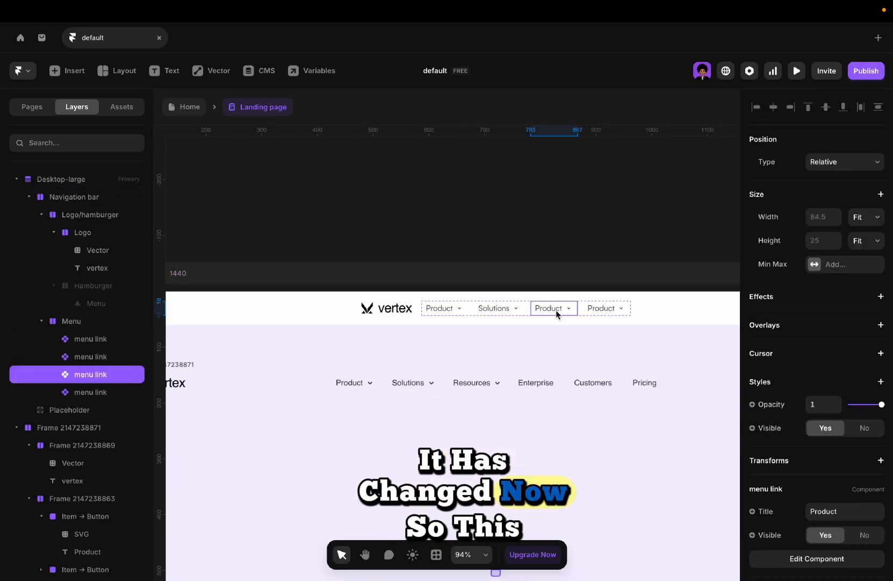
type("Resources")
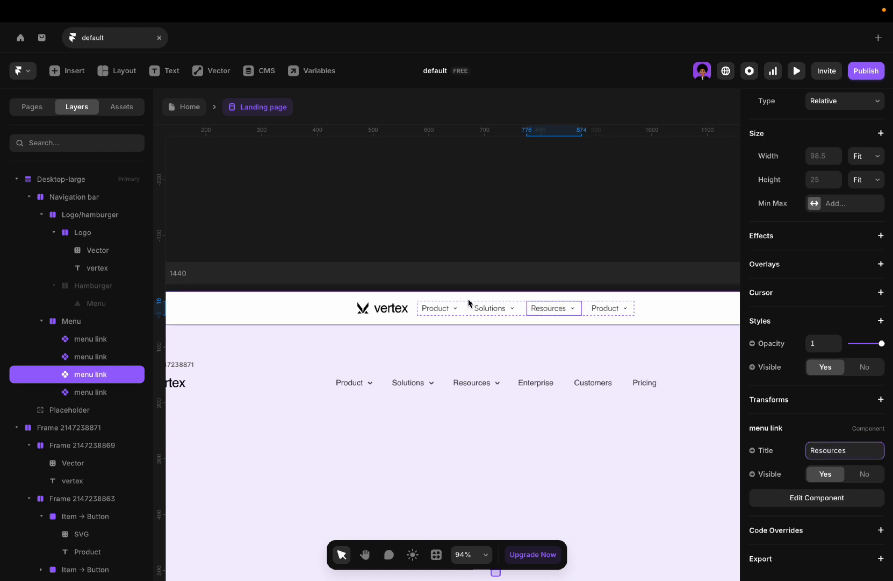
left_click(624, 307)
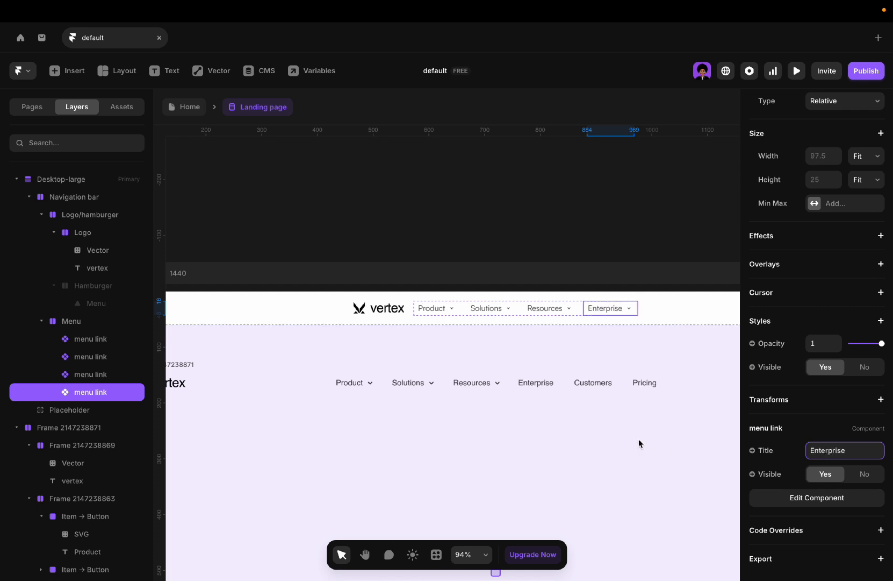
Duplicate the Enterprise menu link twice.
left_click(619, 311)
key("ctrl+d")
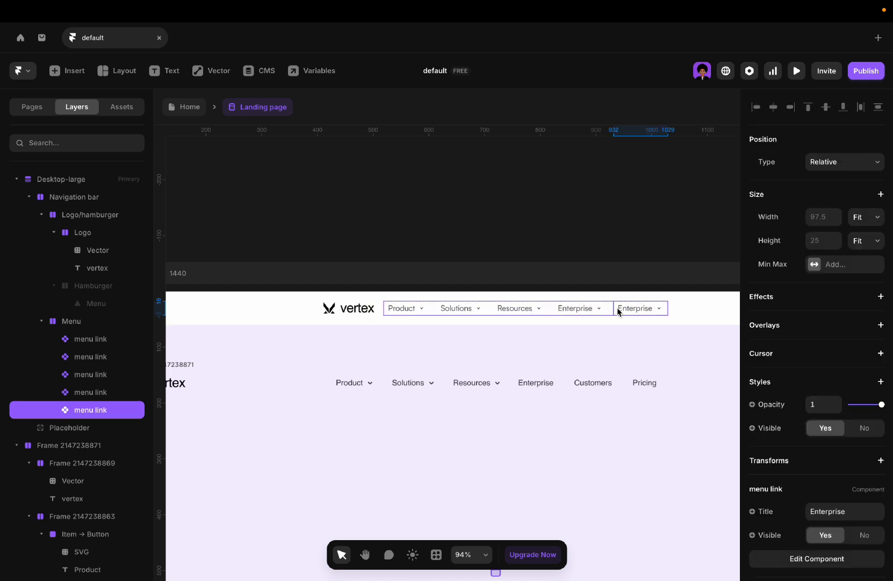
key("ctrl+d")
Set the titles of the fifth and sixth menu links to Customers and Pricing.
scroll(798, 422, "down", 1)
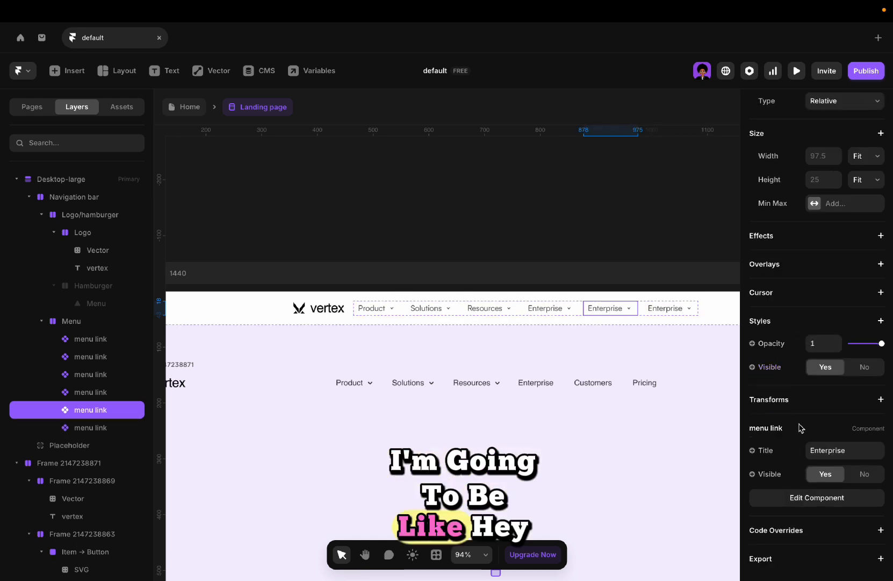
left_click(807, 452)
type("Custr")
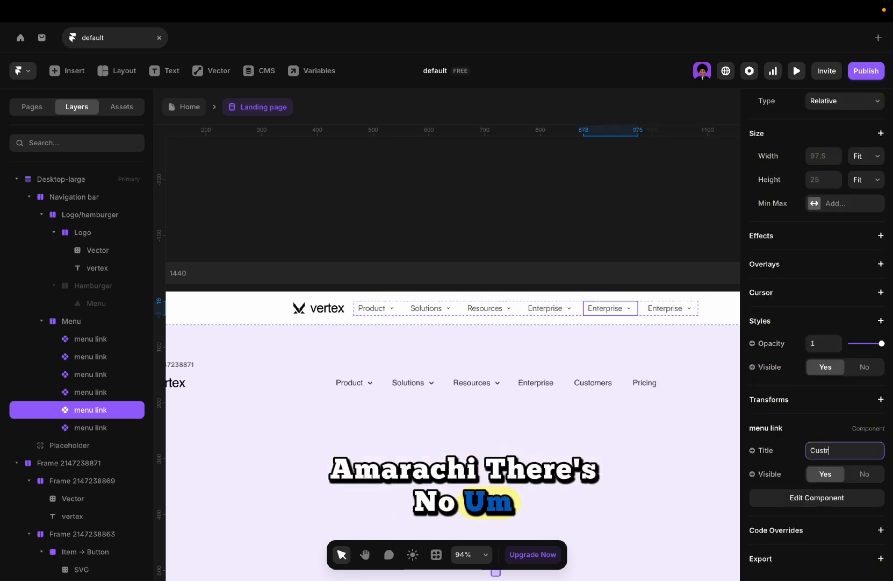
key("BackSpace")
type("omers")
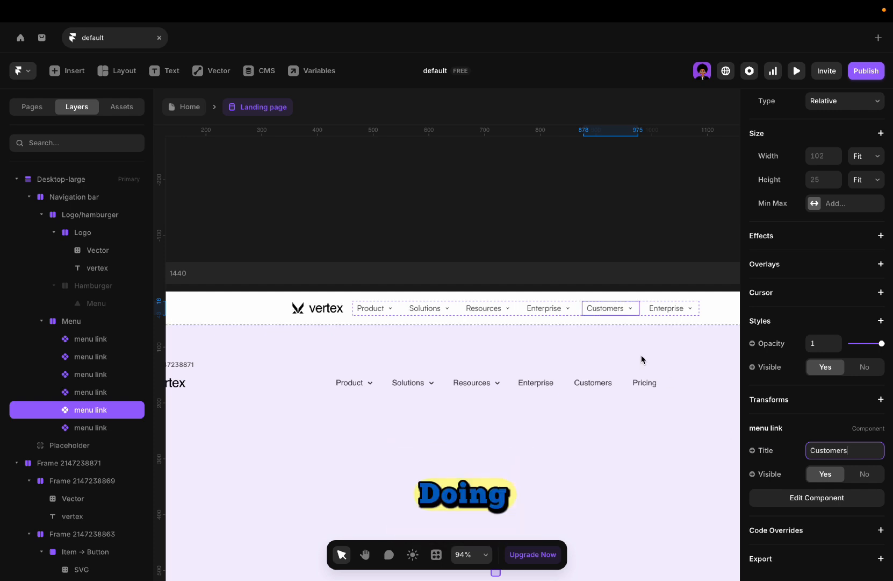
left_click(670, 308)
scroll(808, 401, "down", 2)
left_click(823, 452)
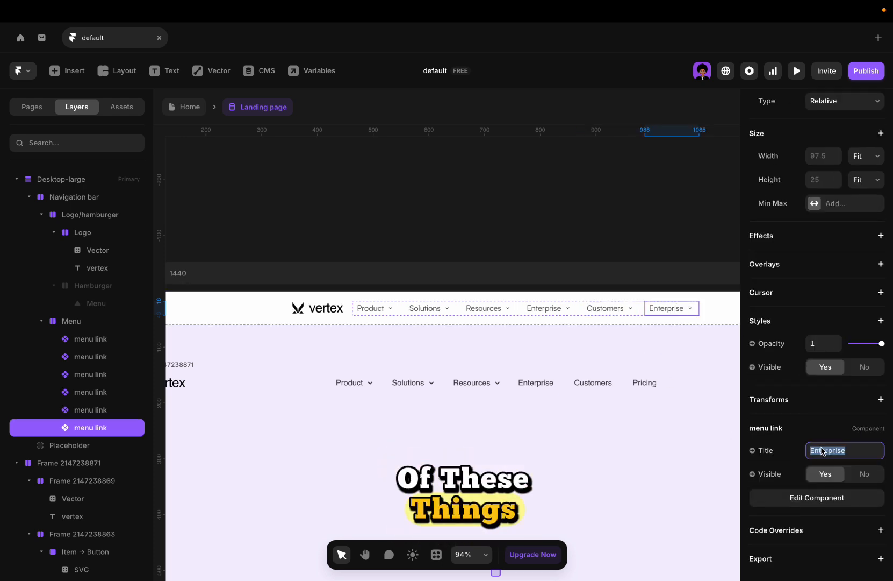
type("Pricing")
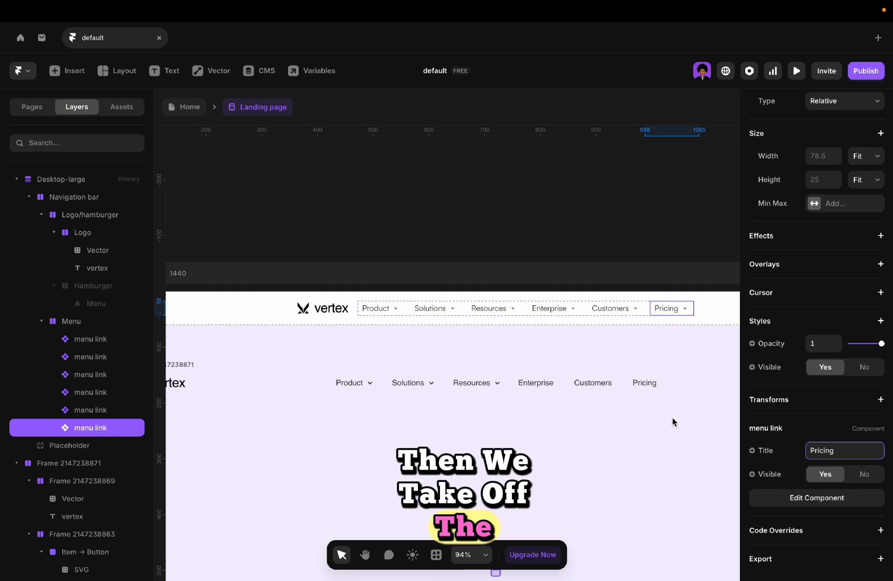
Turn off the chevron on the Enterprise, Customers and Pricing menu links by setting the component's Visible variable to No.
left_click(559, 308)
left_click(602, 311, "shift")
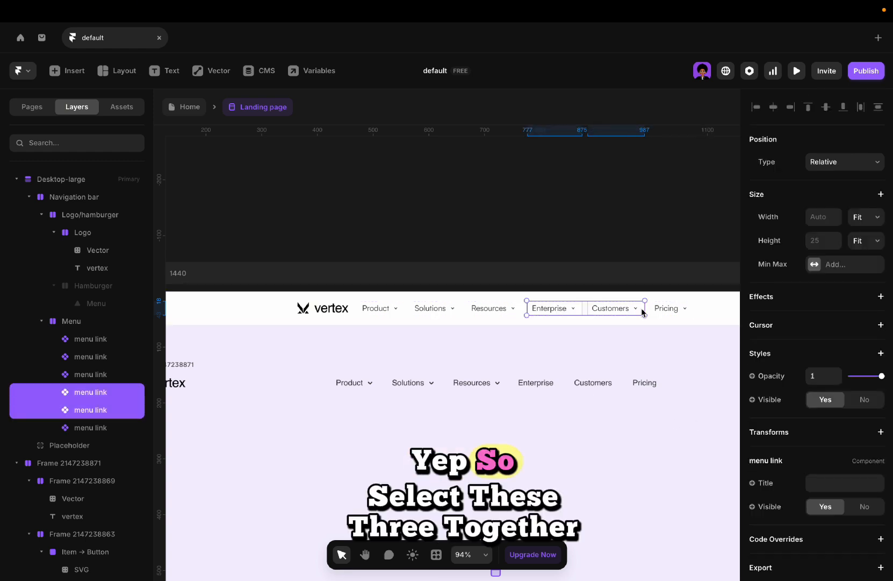
left_click(602, 311, "shift")
left_click(650, 308, "shift")
left_click(603, 311, "shift")
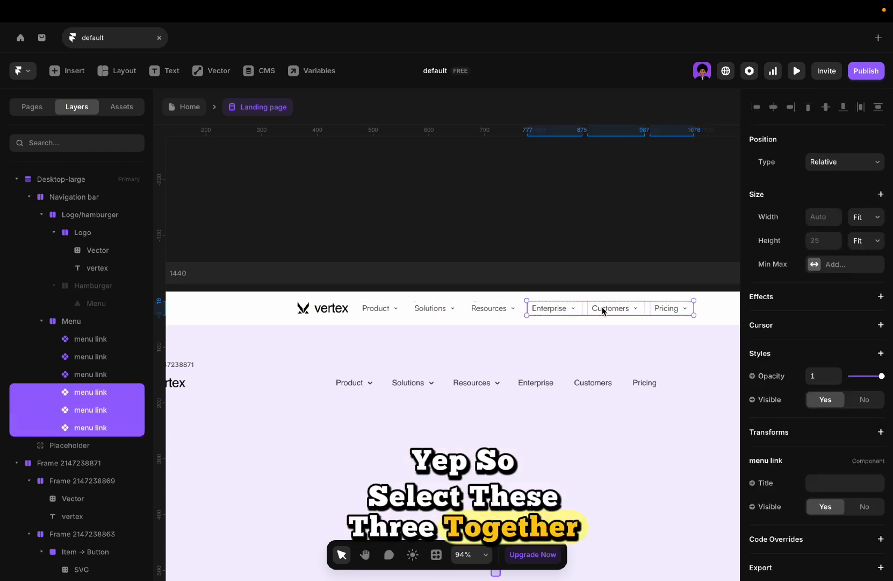
scroll(811, 421, "down", 1)
left_click(868, 498)
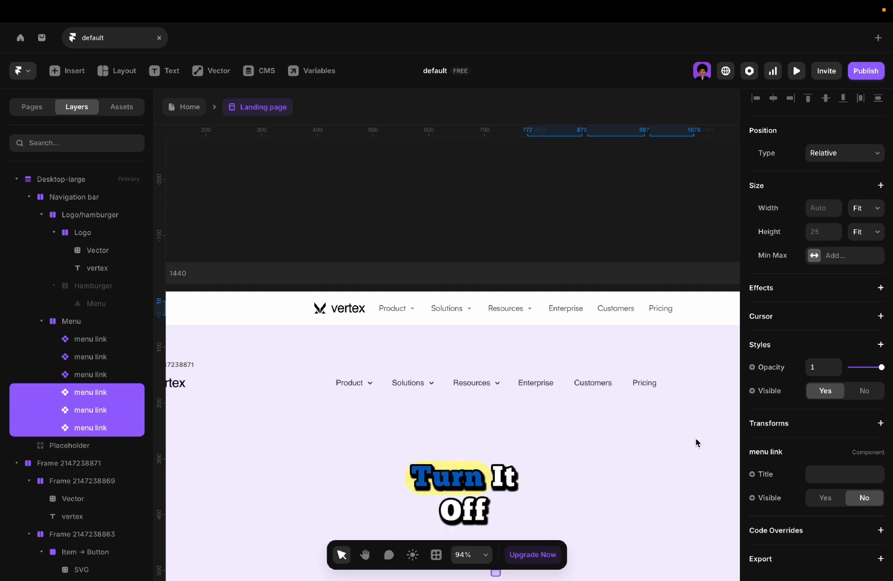
left_click(584, 406)
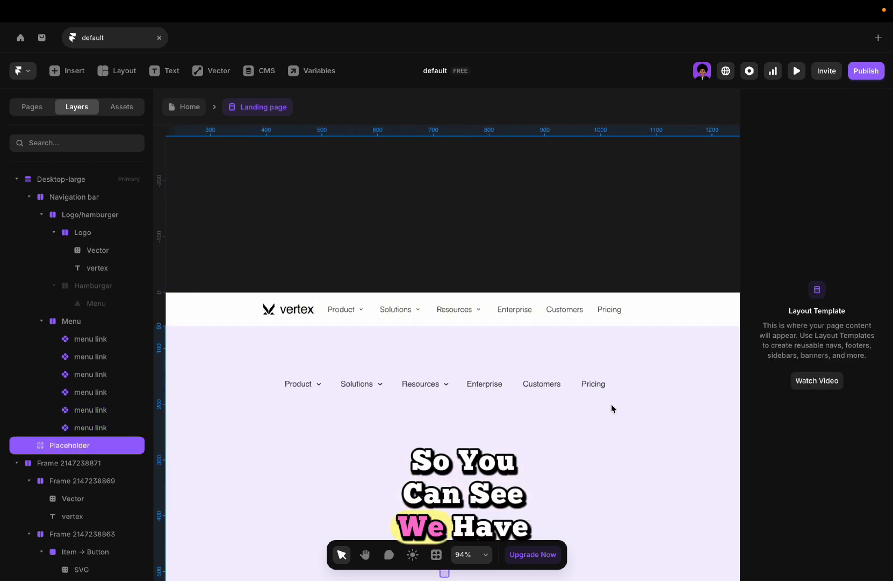
scroll(612, 407, "down", 3)
scroll(591, 402, "right", 4)
scroll(557, 376, "up", 5)
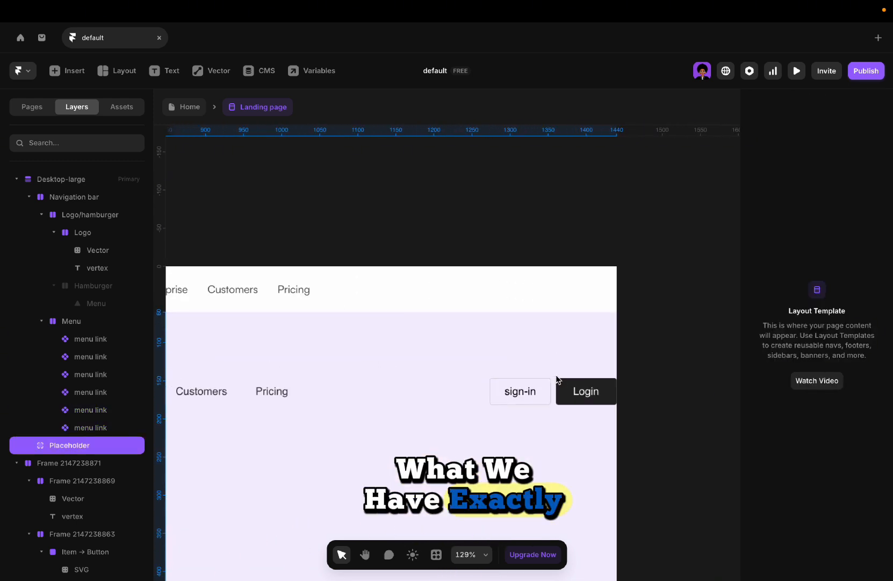
Duplicate the dark Login button onto the empty canvas above the page and name the copy Nav buttons.
left_click(567, 409, "super")
left_click_drag(567, 408, 467, 152)
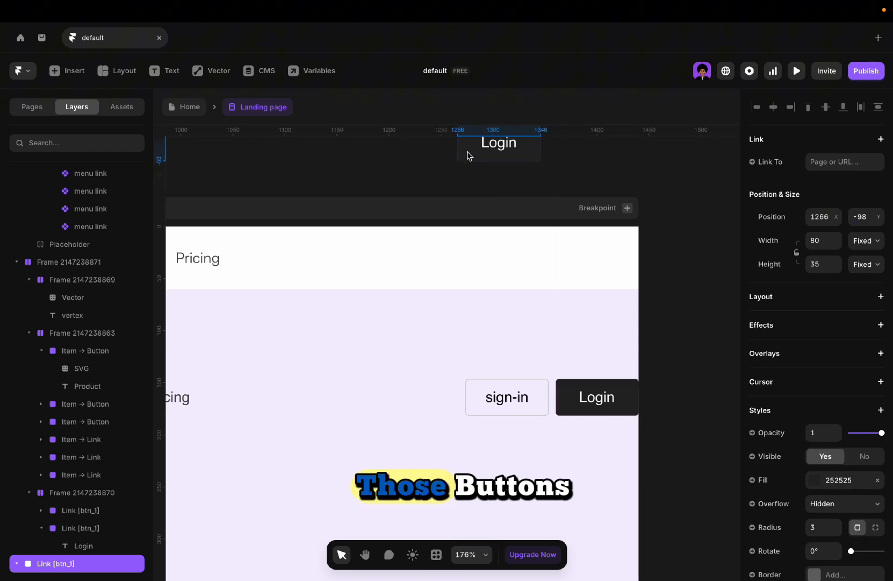
scroll(466, 153, "up", 3)
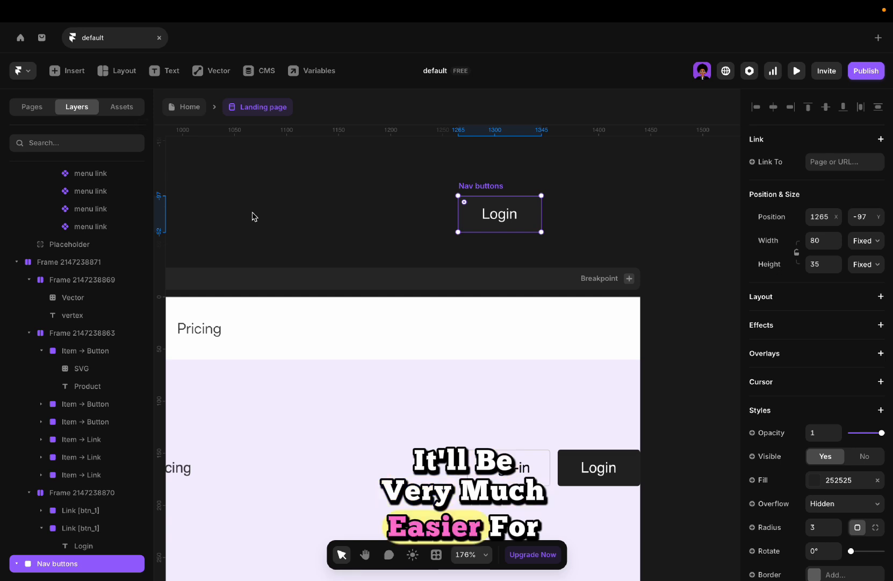
Add a stack layout to the Nav buttons frame with padding of 8 top and bottom and 23 right and left.
left_click(804, 299)
left_click(508, 221)
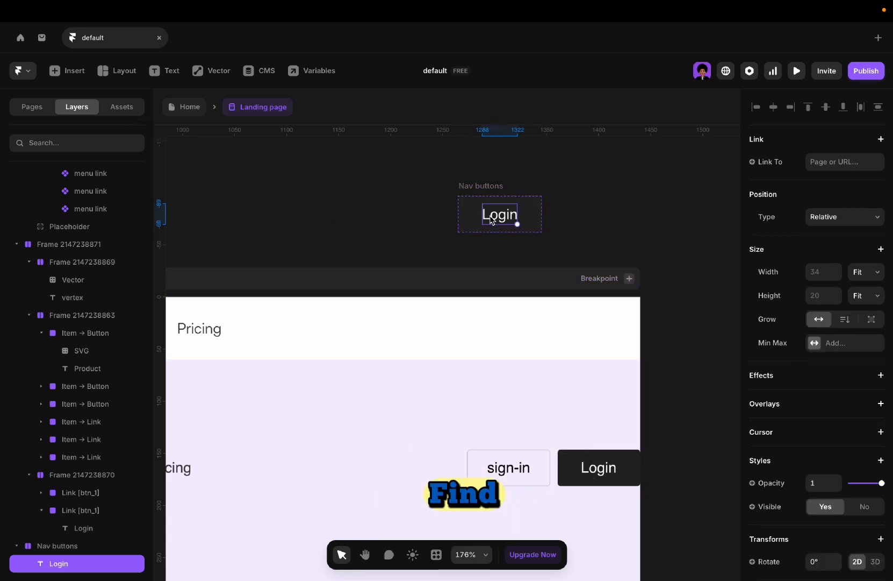
left_click(493, 189)
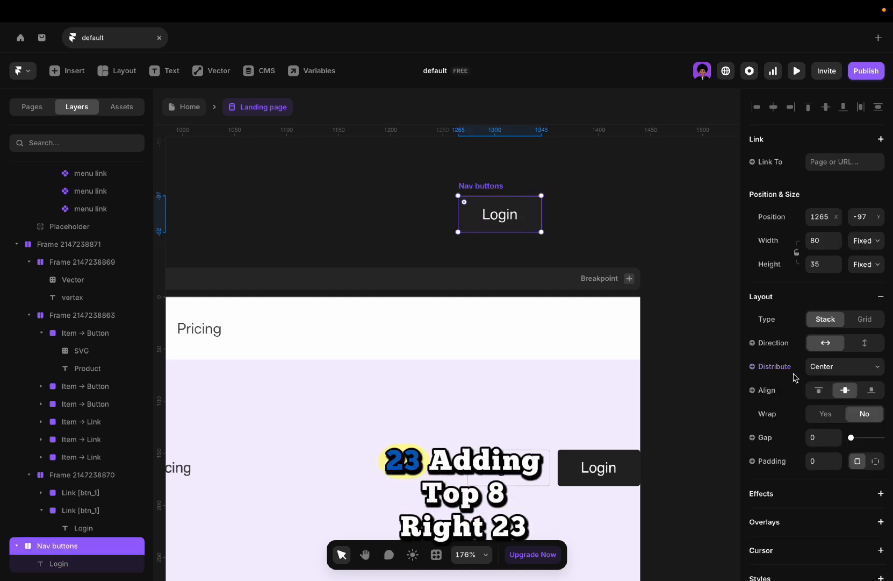
left_click(877, 460)
left_click(815, 484)
type("8")
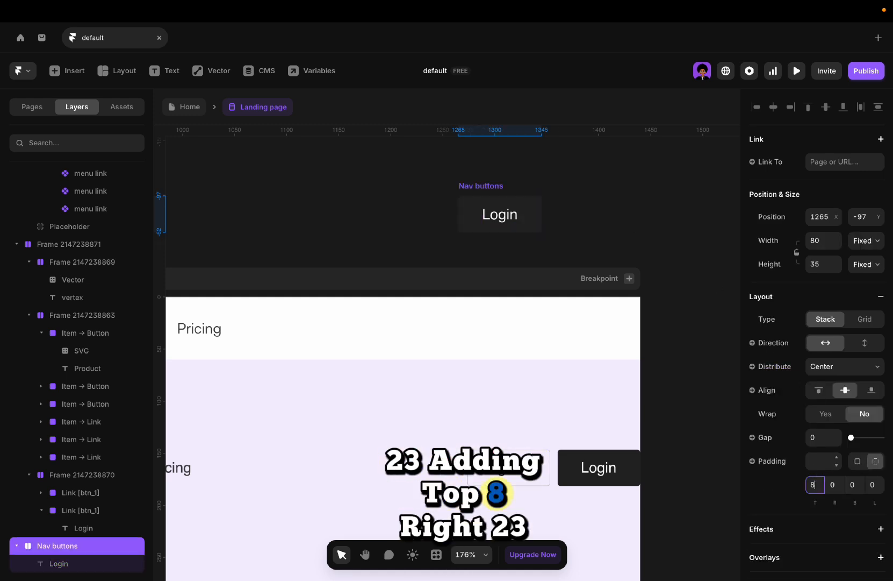
type("23")
key("Tab")
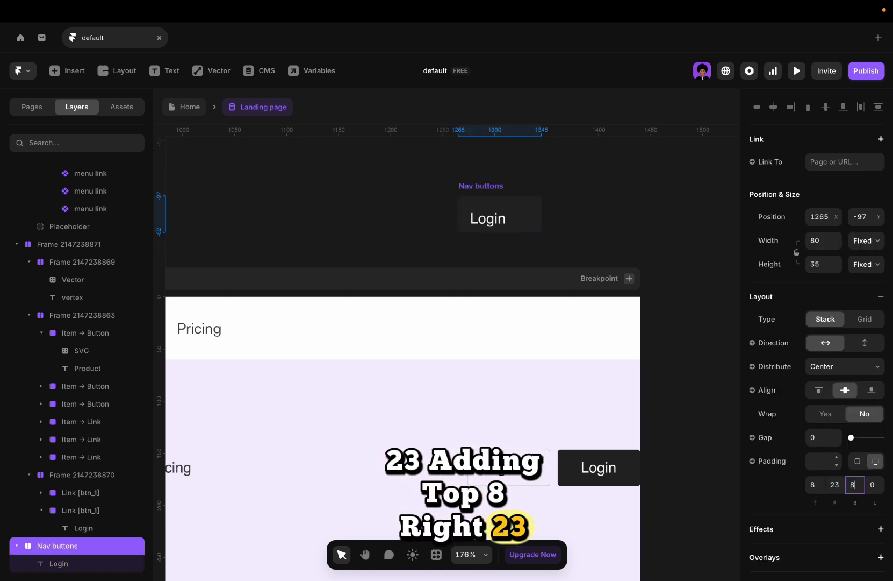
key("Tab")
type("23")
Make both the height and the width of the Nav buttons frame fit its content.
left_click(856, 264)
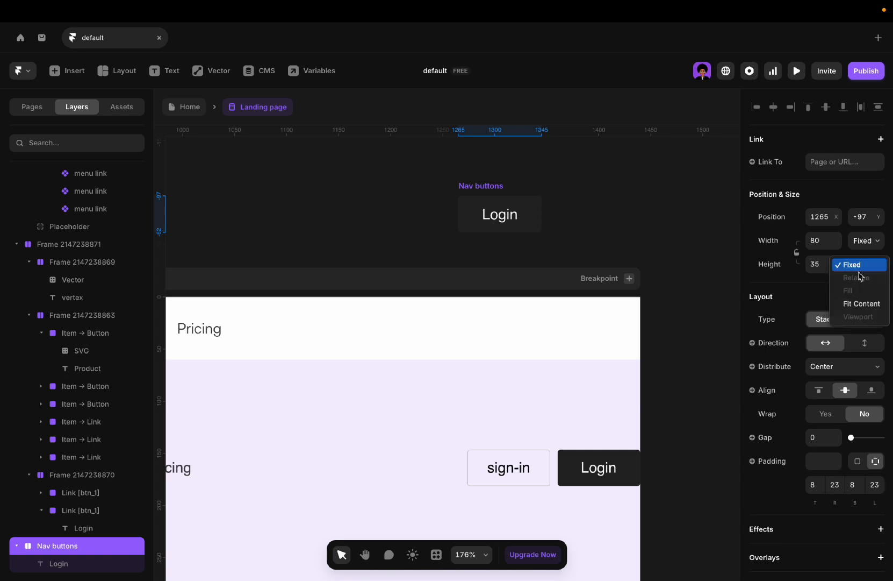
left_click(860, 304)
left_click(876, 240)
left_click(862, 283)
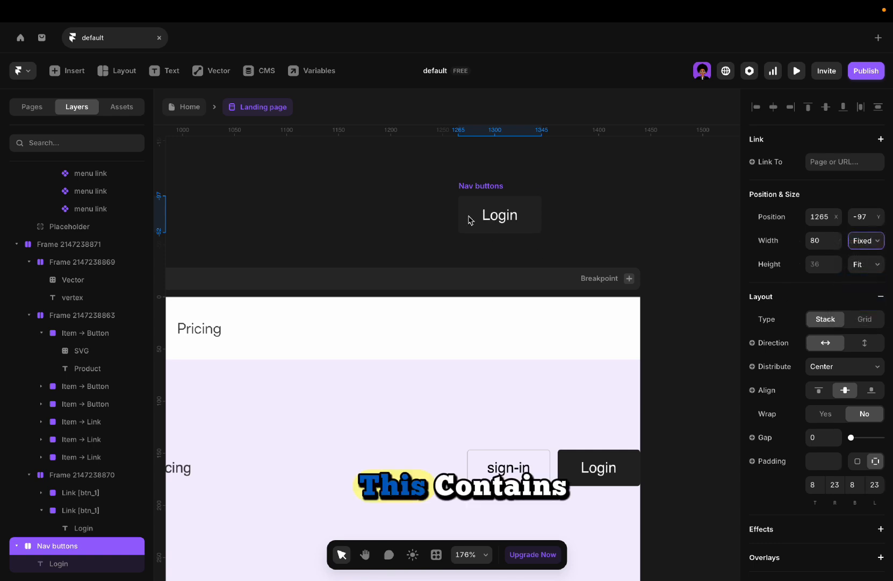
Turn the Nav buttons frame into a component.
right_click(478, 193)
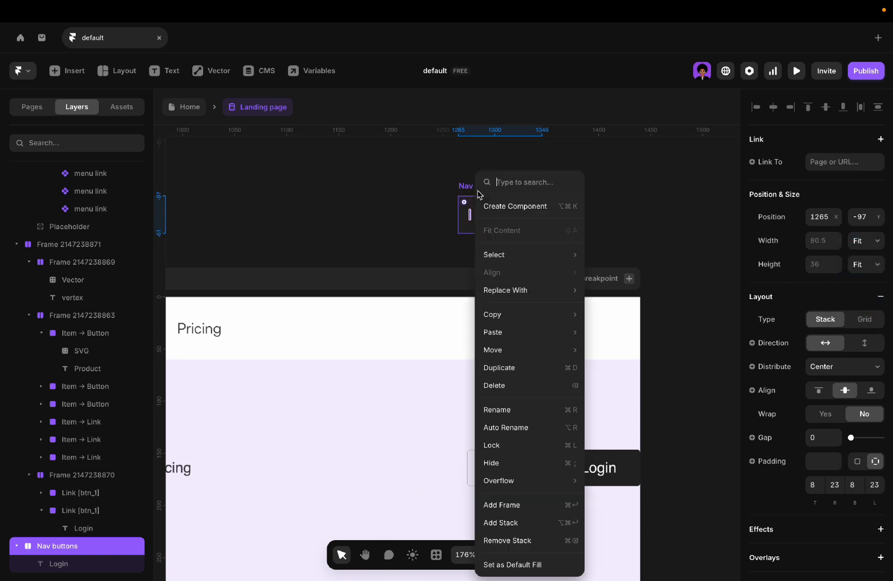
left_click(500, 205)
left_click(463, 357)
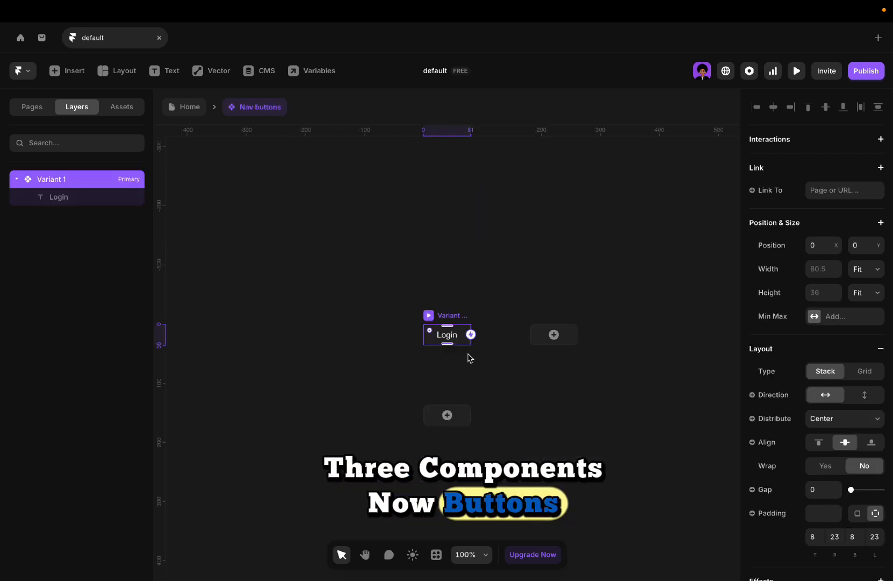
Rename the component's primary variant as pry and add a second variant named Sec.
double_click(448, 314)
type("pri")
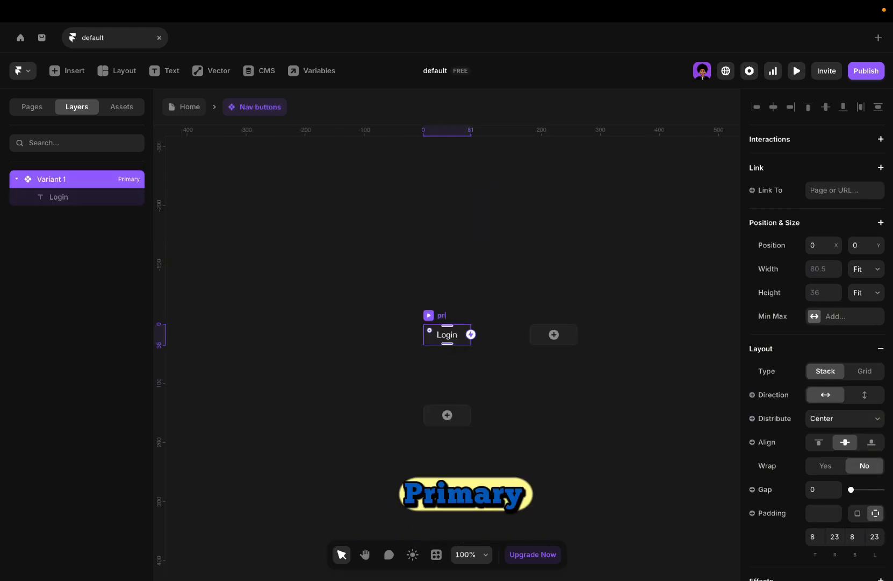
left_click(554, 335)
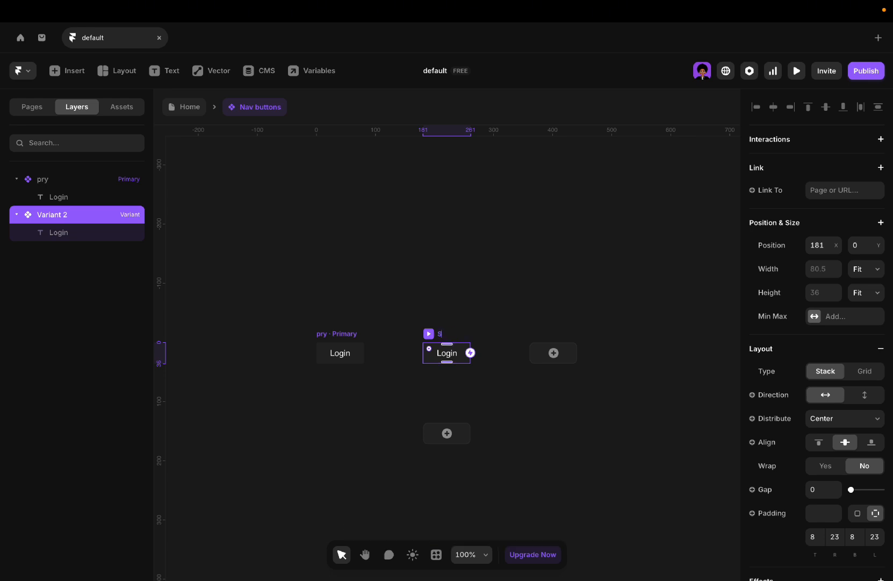
Add a hover state to the pry variant and set its fill to 000000.
left_click(340, 346)
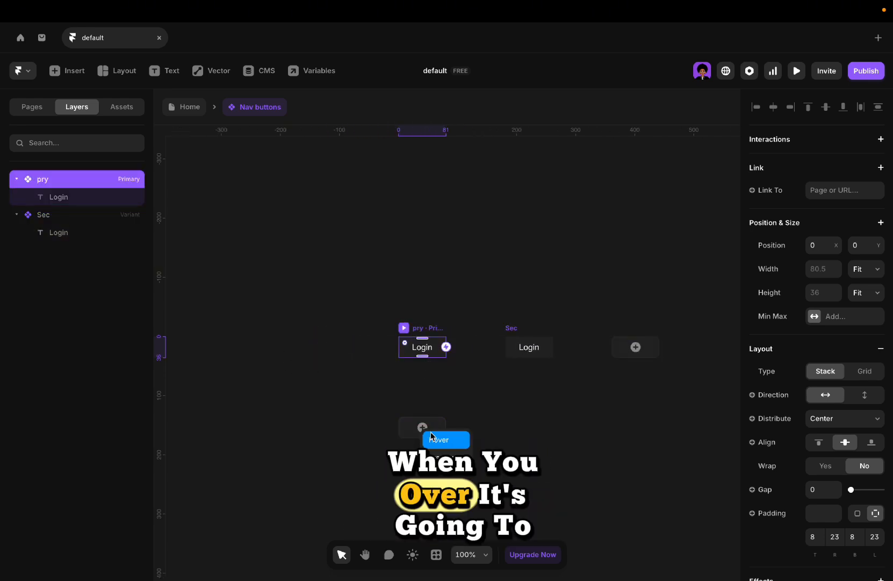
left_click(422, 427)
scroll(780, 434, "down", 8)
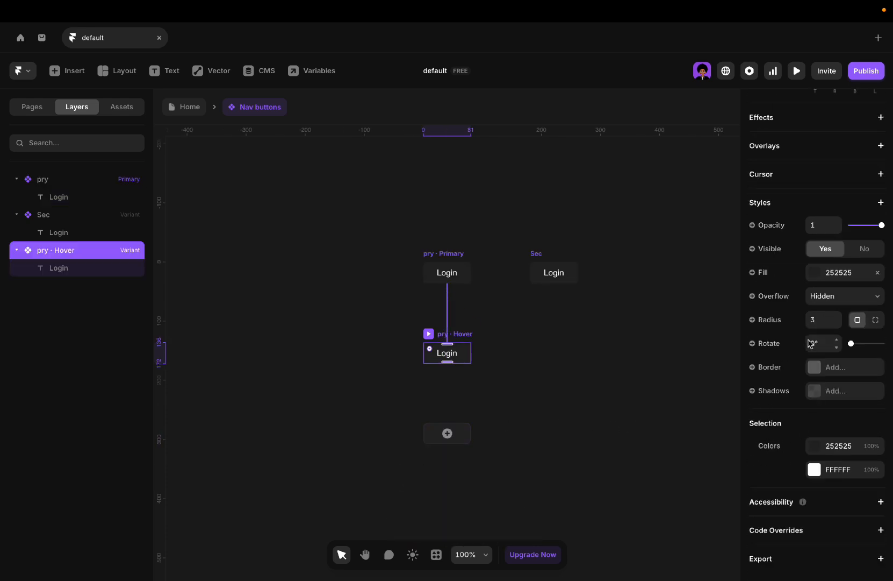
left_click(812, 270)
type("000")
key("Return")
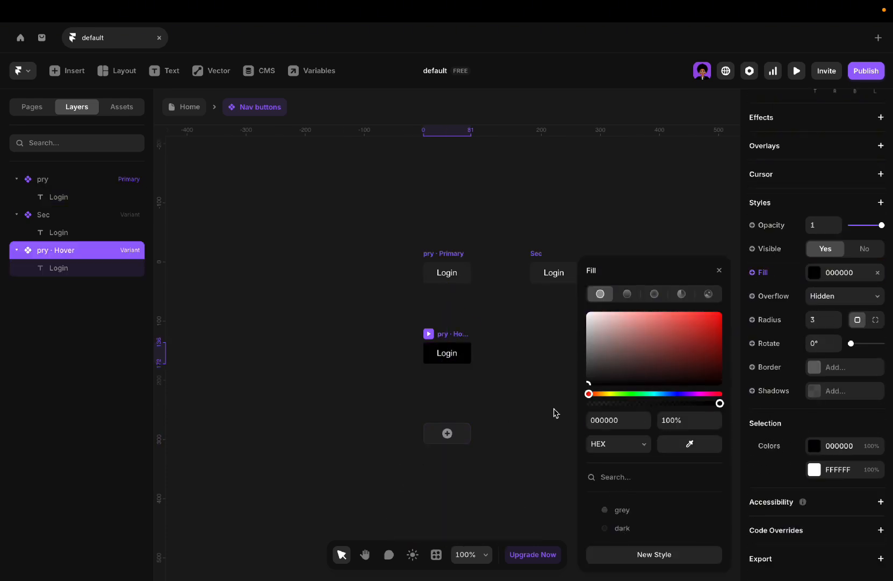
Change the font of the Login label in the primary variant to Satoshi.
double_click(446, 272)
scroll(835, 268, "down", 5)
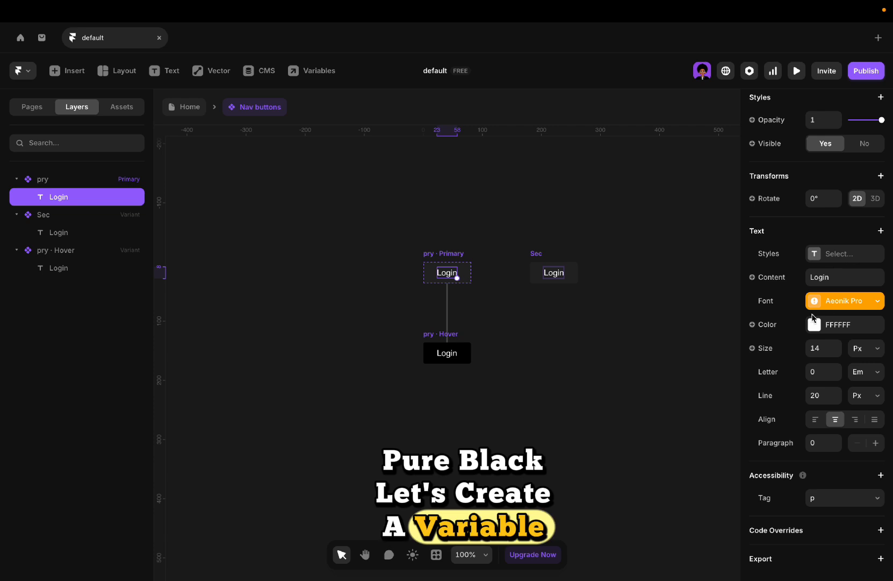
left_click(833, 299)
type("d")
key("BackSpace")
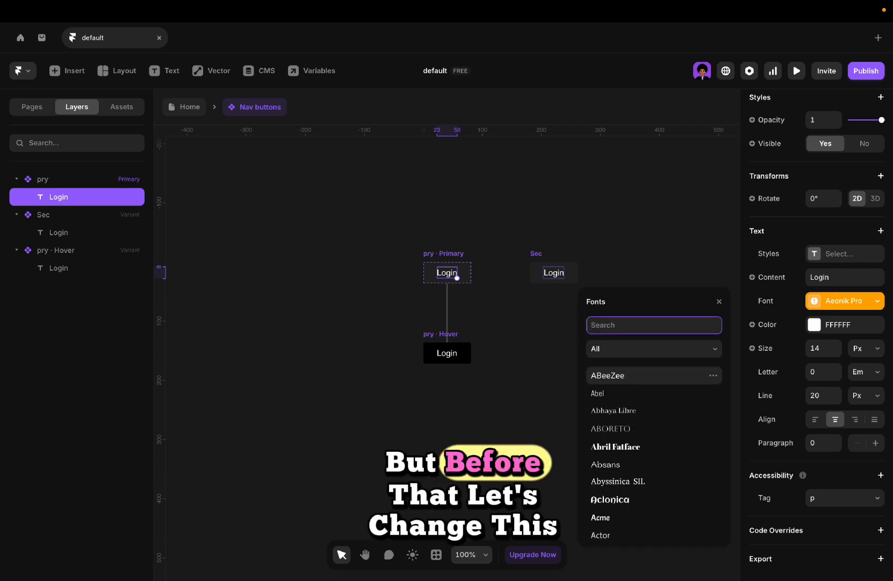
type("sato")
left_click(607, 374)
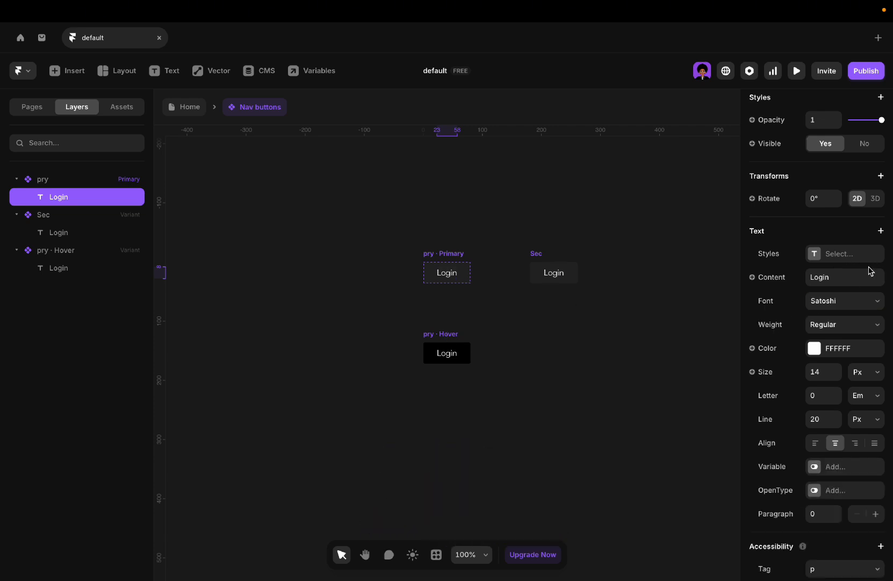
Check the settings of the Nav text style and apply that style to the primary variant's Login label.
left_click(826, 262)
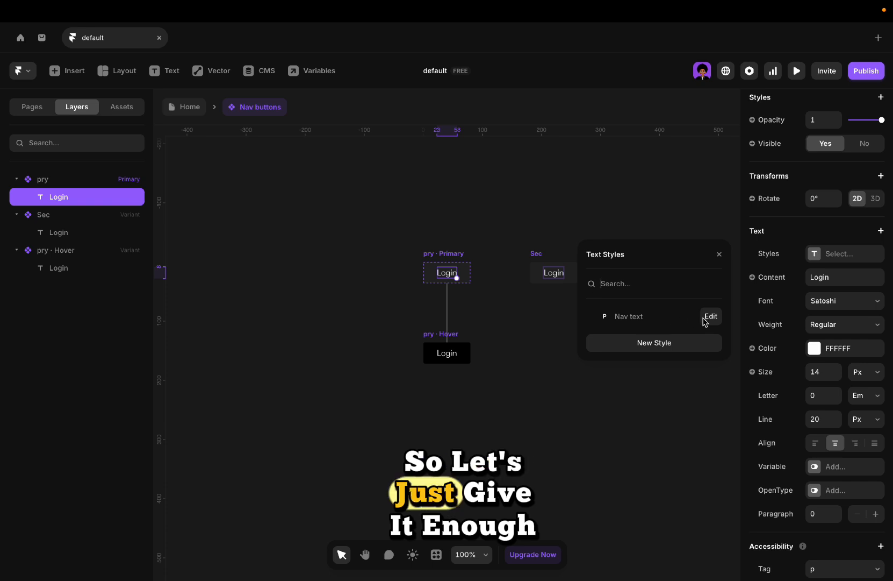
left_click(708, 316)
scroll(638, 436, "down", 3)
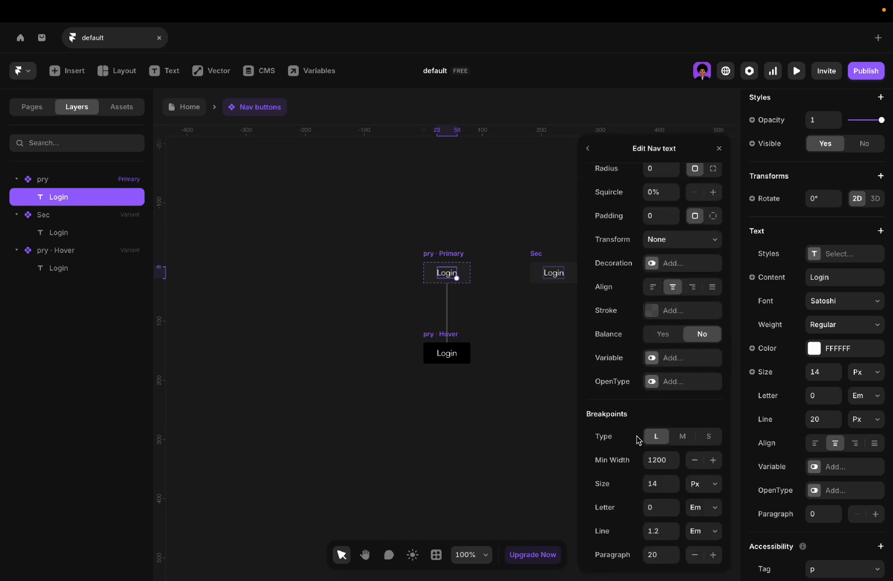
left_click(589, 148)
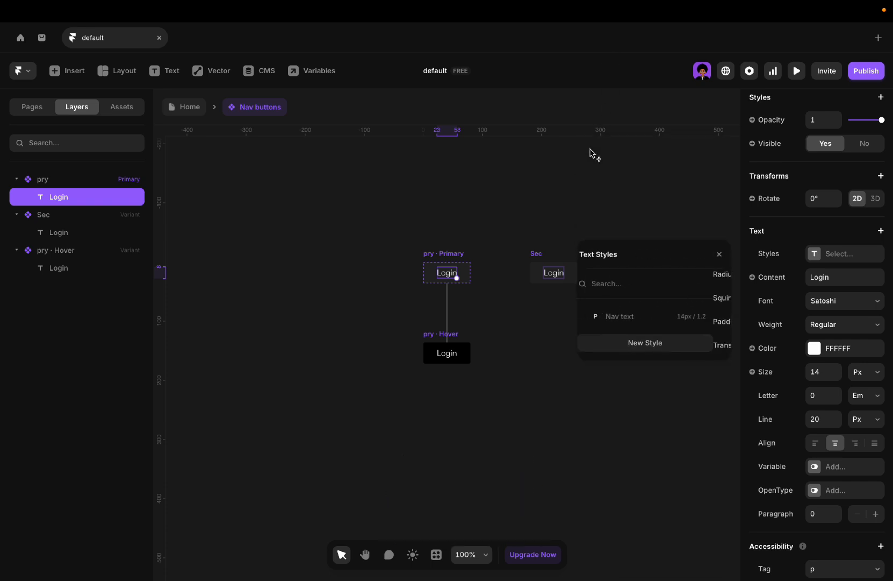
left_click(658, 315)
Set the Login label's color to FFFFFF and save it as a color style named White.
left_click(814, 419)
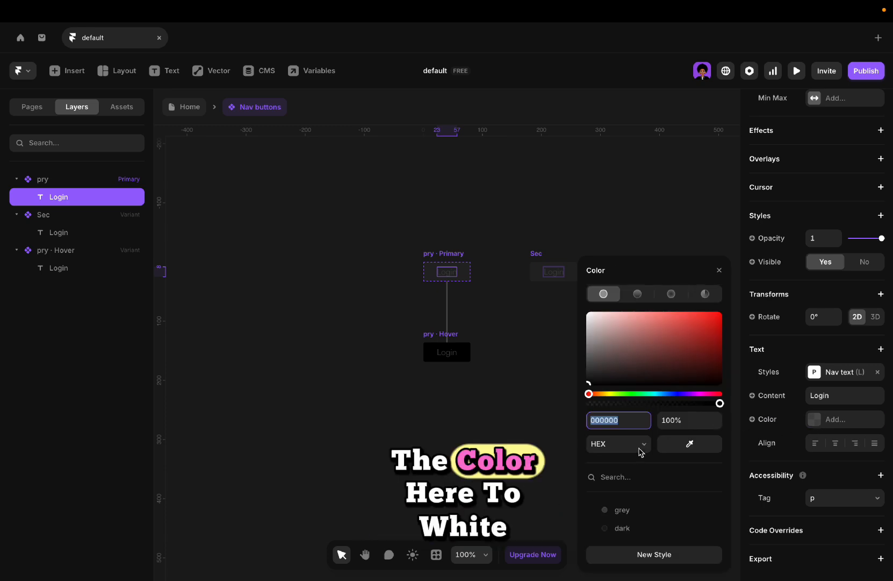
type("FFFFFF")
left_click(630, 553)
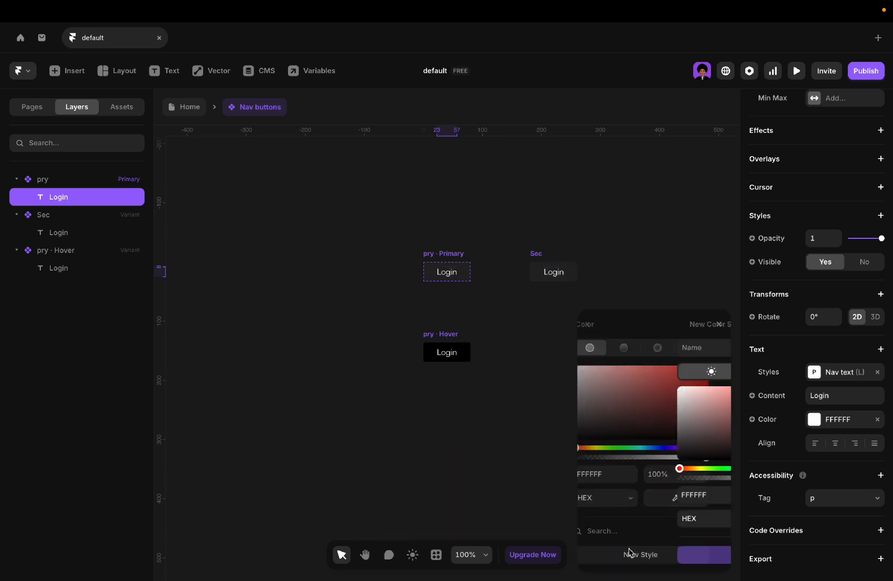
type("White")
key("Return")
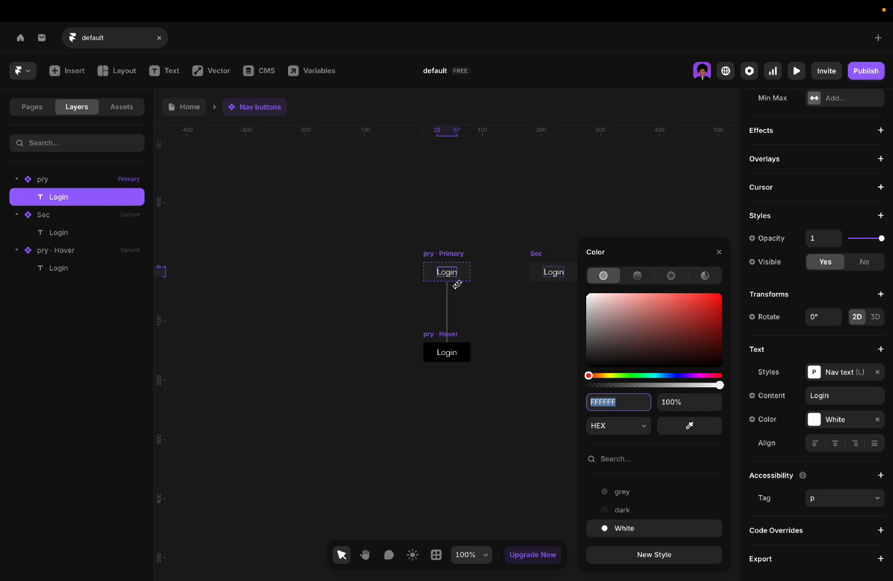
left_click(479, 305)
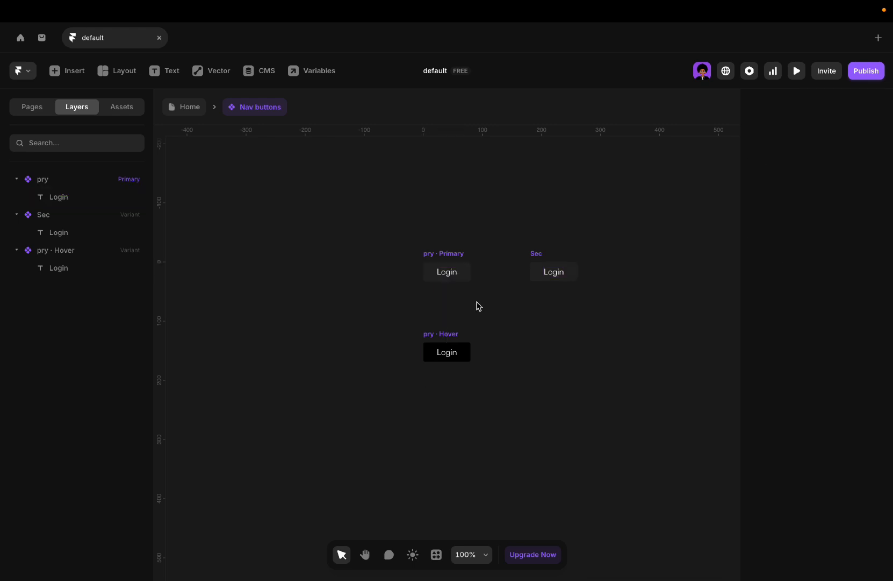
Return to the Landing page layout template and copy the style of the sign-in button.
left_click(537, 257)
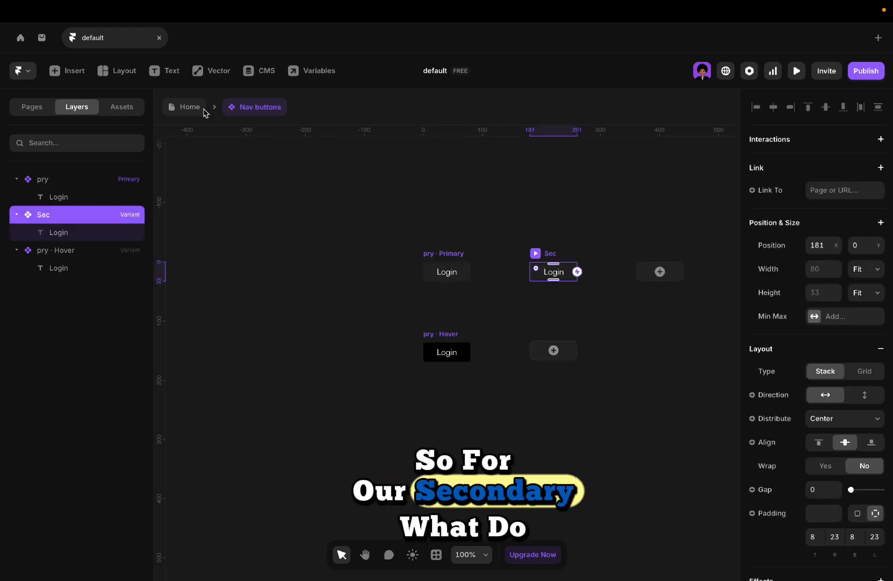
left_click(186, 109)
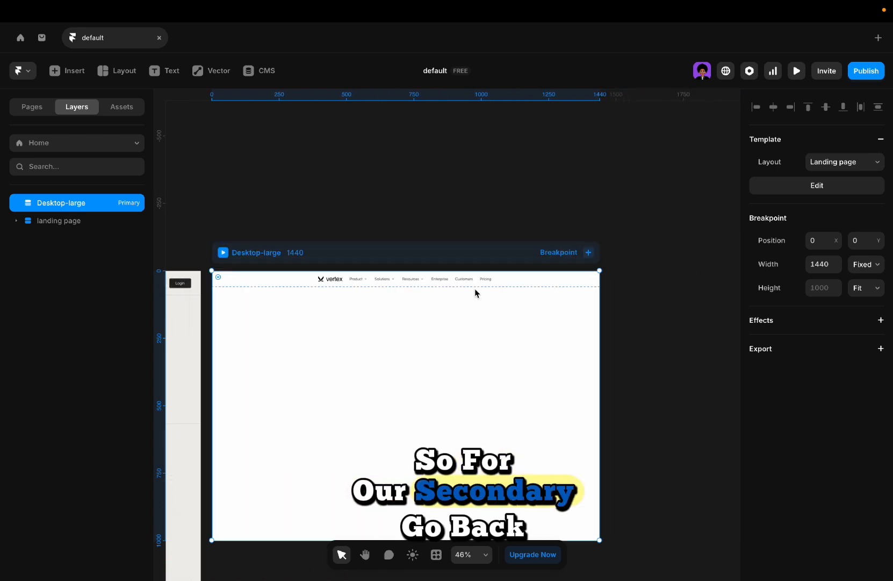
left_click(799, 183)
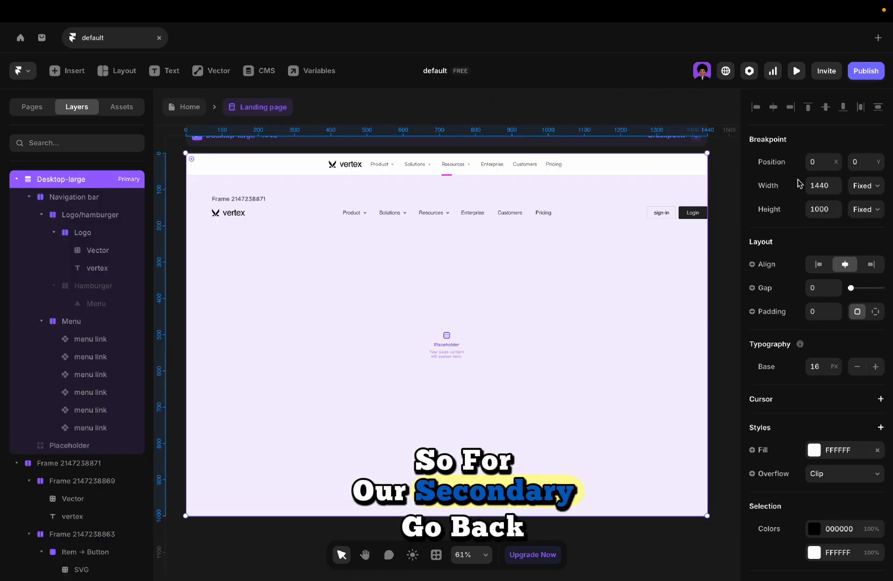
left_click(652, 216)
scroll(793, 348, "down", 3)
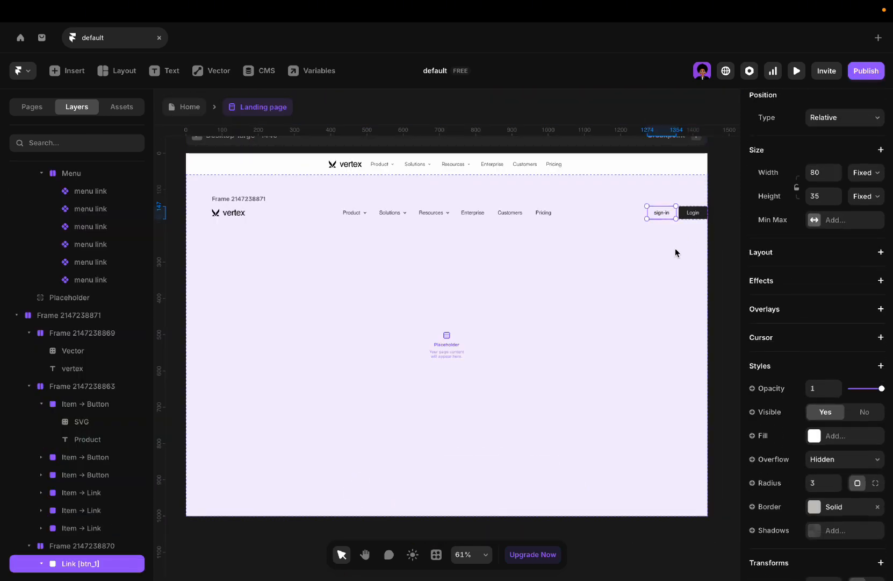
right_click(650, 215)
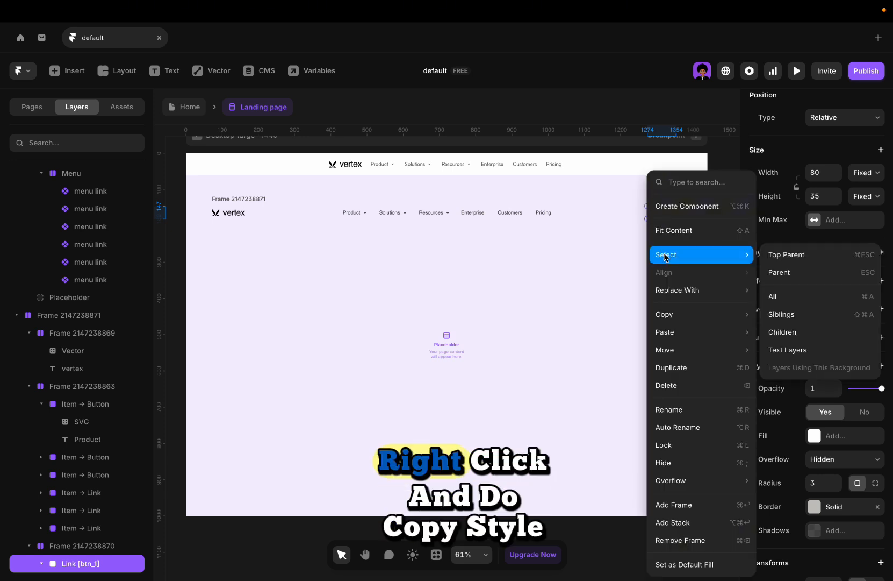
mouse_move(686, 318)
left_click(787, 332)
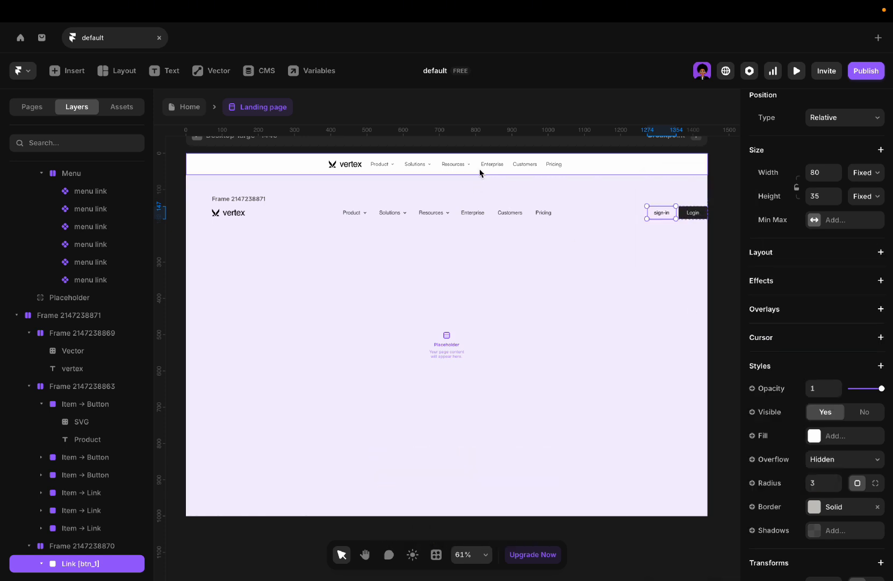
Open the Nav buttons component above the page for editing and select its Sec variant.
scroll(595, 176, "up", 2)
scroll(595, 177, "right", 1)
double_click(604, 220)
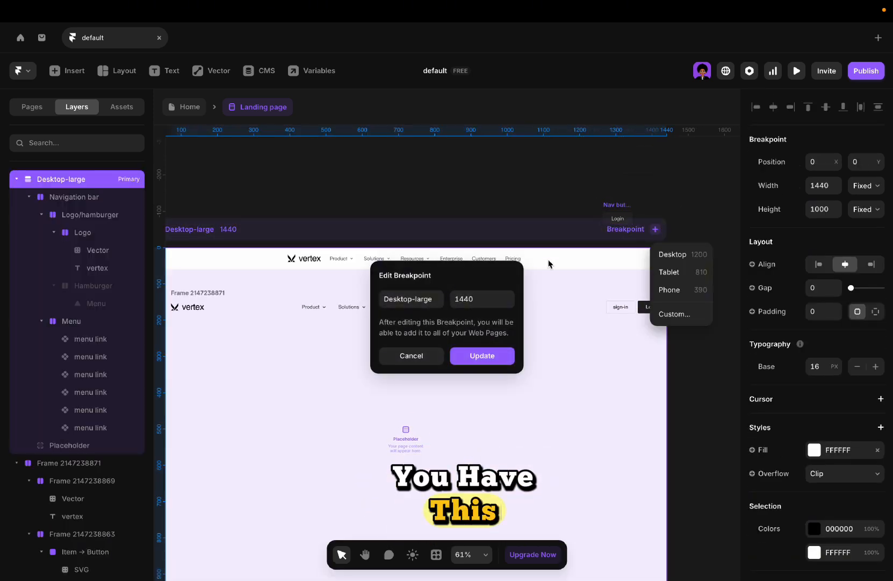
left_click(623, 206)
left_click(610, 207)
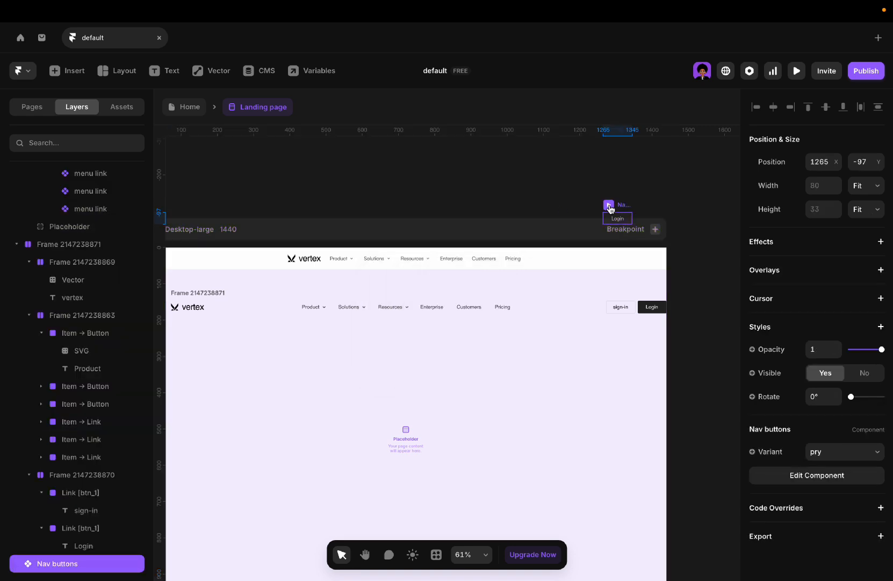
double_click(613, 197)
left_click(534, 333)
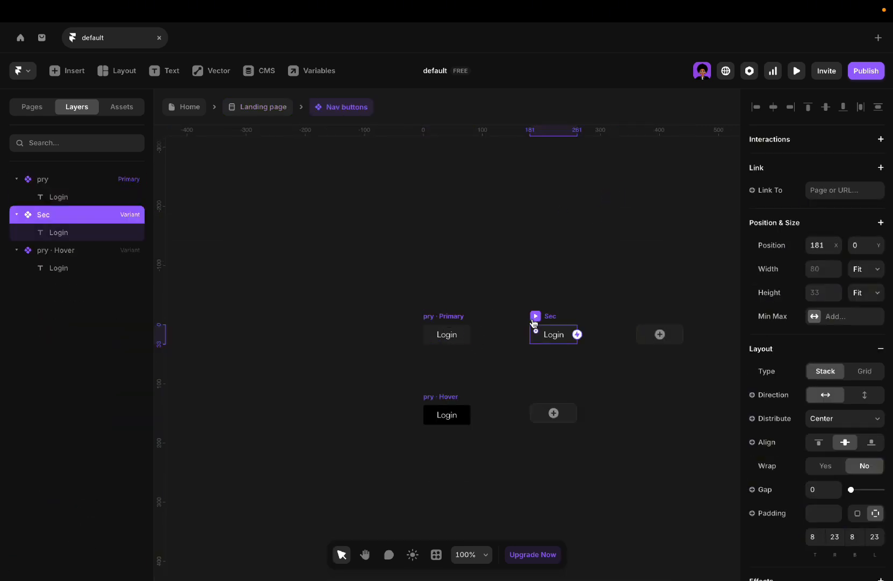
Paste the copied sign-in button style onto the Sec variant.
right_click(534, 321)
left_click(548, 319)
left_click(554, 316)
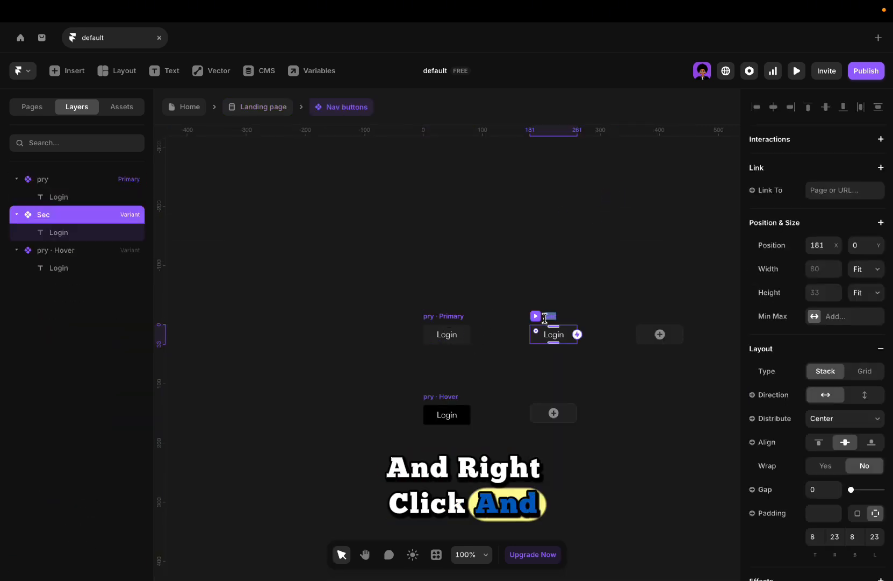
right_click(555, 319)
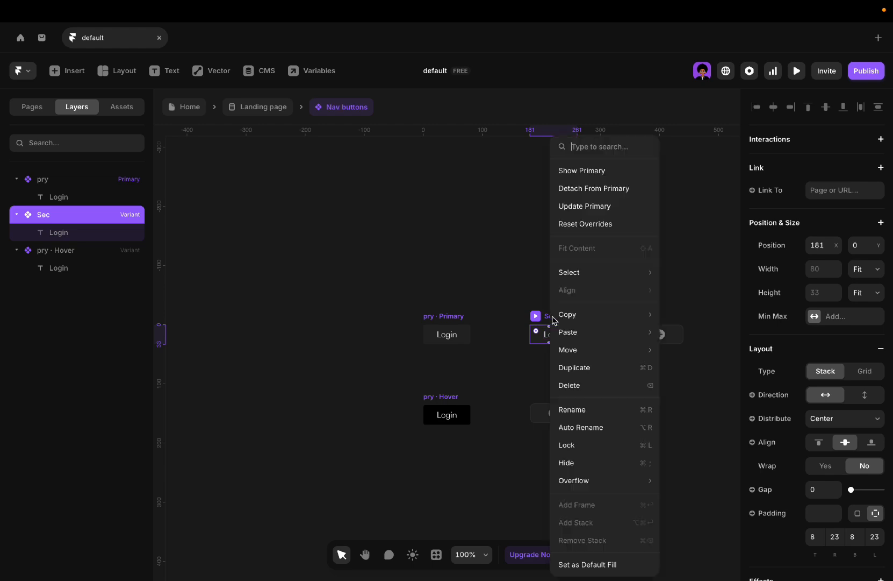
mouse_move(592, 333)
left_click(678, 350)
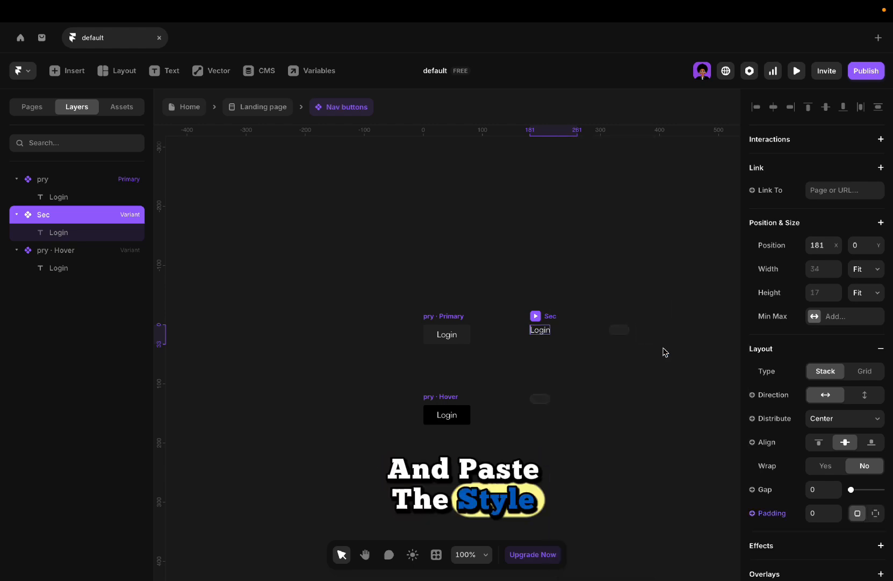
Set the Sec variant's padding individually to 8 top, 23 right, 8 bottom and 23 left.
scroll(540, 331, "up", 5)
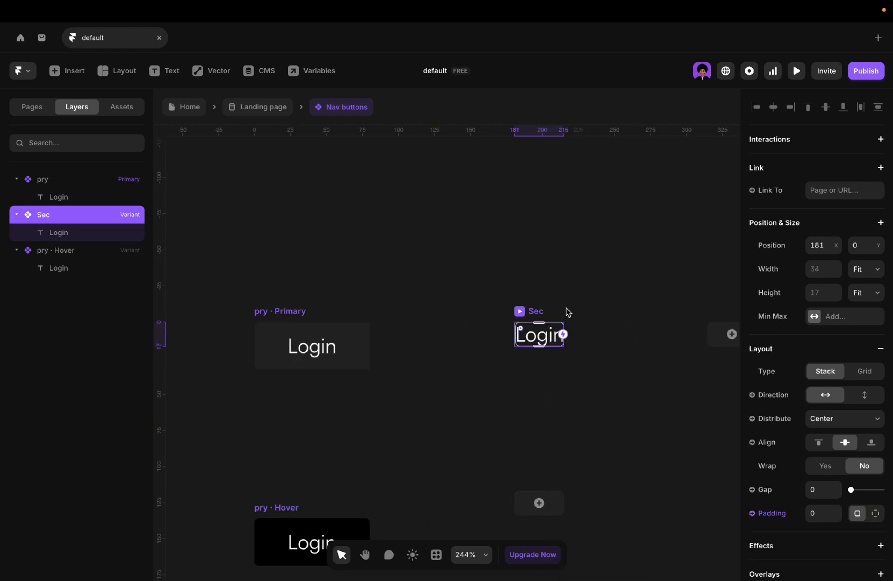
scroll(854, 400, "down", 4)
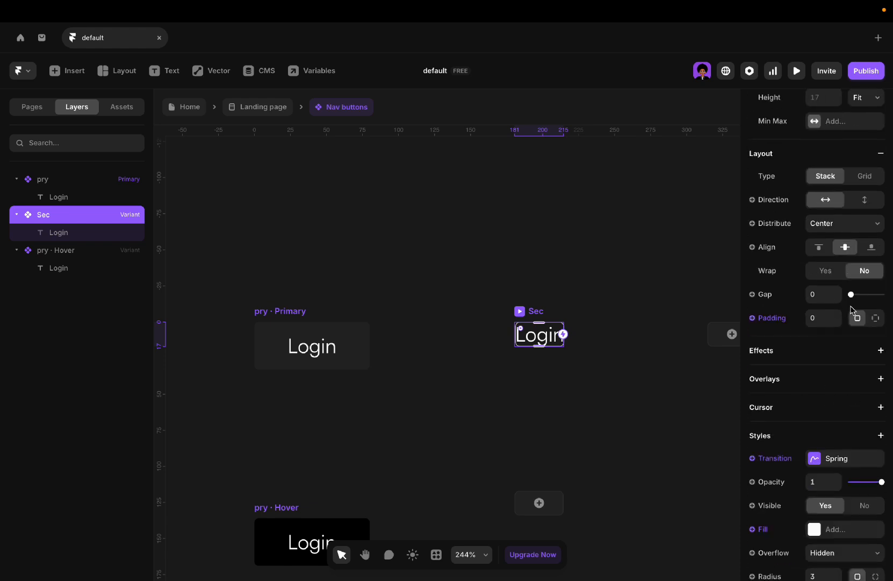
left_click(875, 318)
left_click(815, 341)
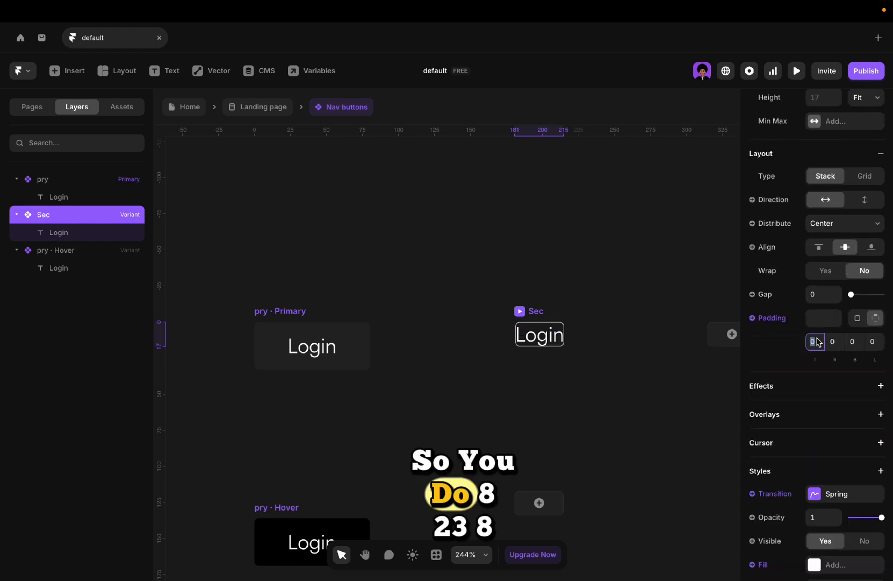
type("8")
key("Tab")
type("28")
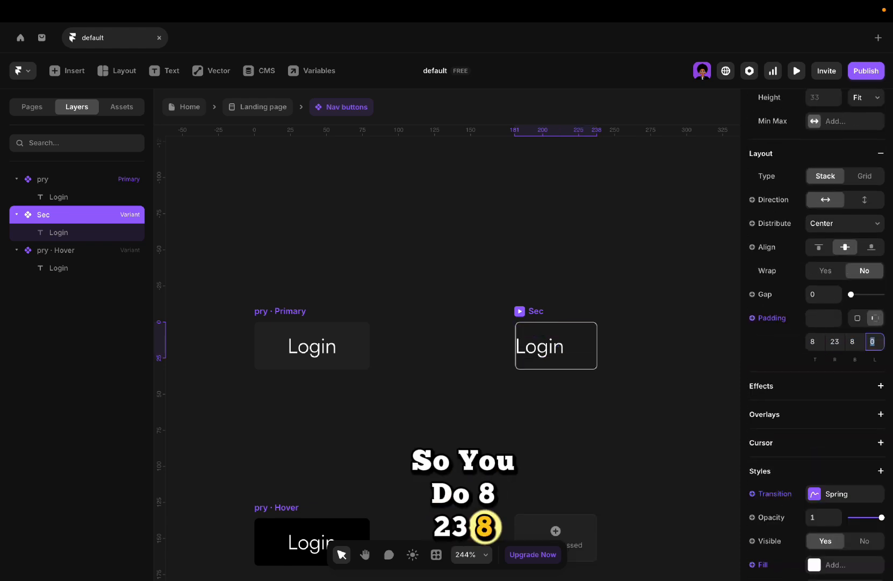
key("Tab")
type("23")
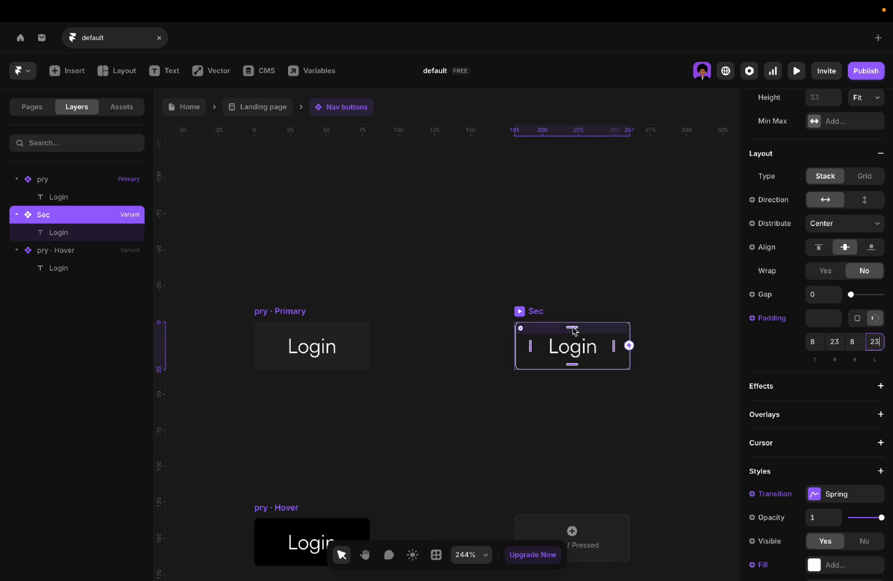
Change the Sec variant's Login label color to the saved dark color.
double_click(574, 343)
scroll(864, 437, "down", 5)
left_click(810, 419)
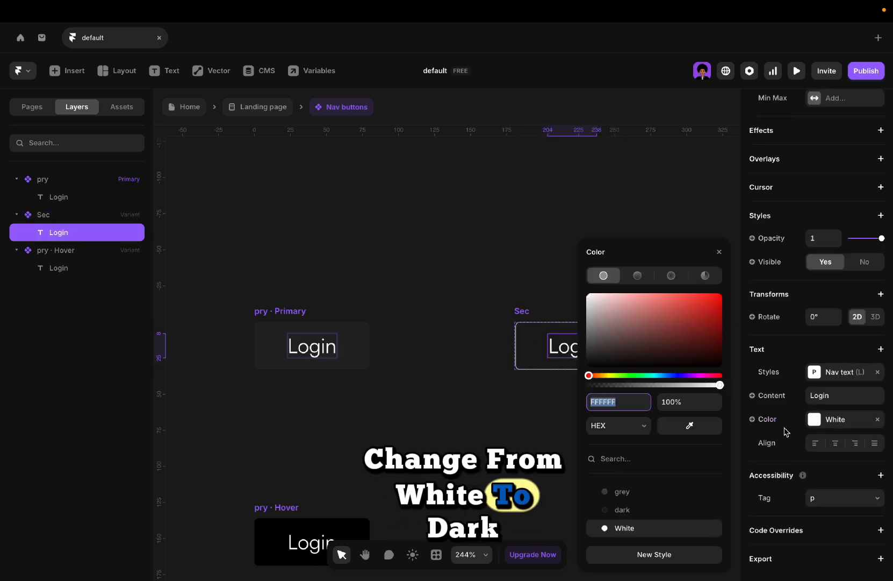
left_click(619, 509)
left_click(406, 292)
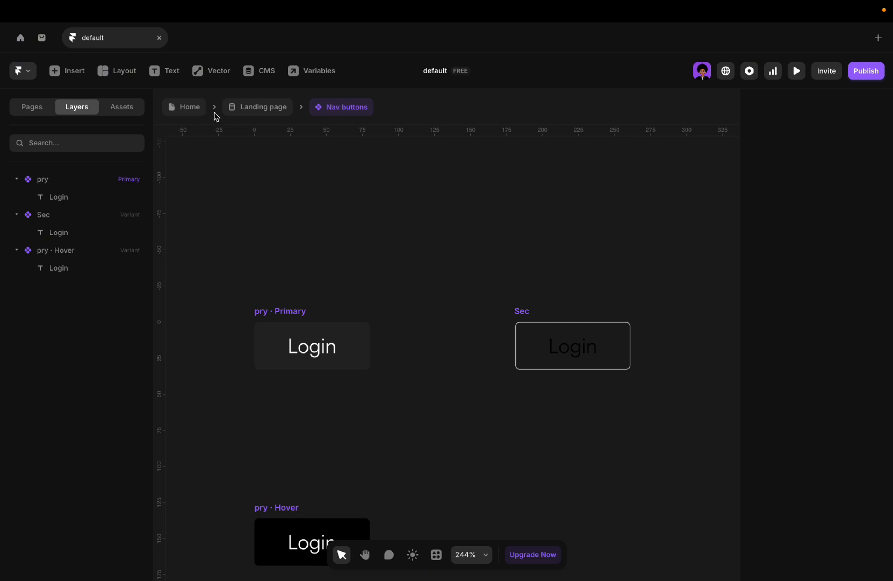
Add a hover variant to the Sec button.
scroll(506, 313, "down", 2)
scroll(505, 313, "down", 5)
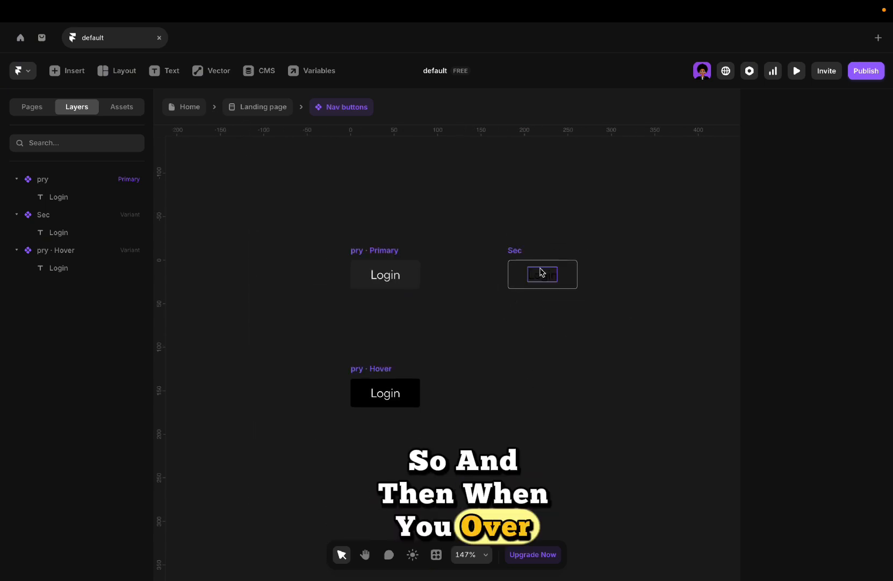
left_click(526, 258)
left_click(543, 390)
left_click(548, 393)
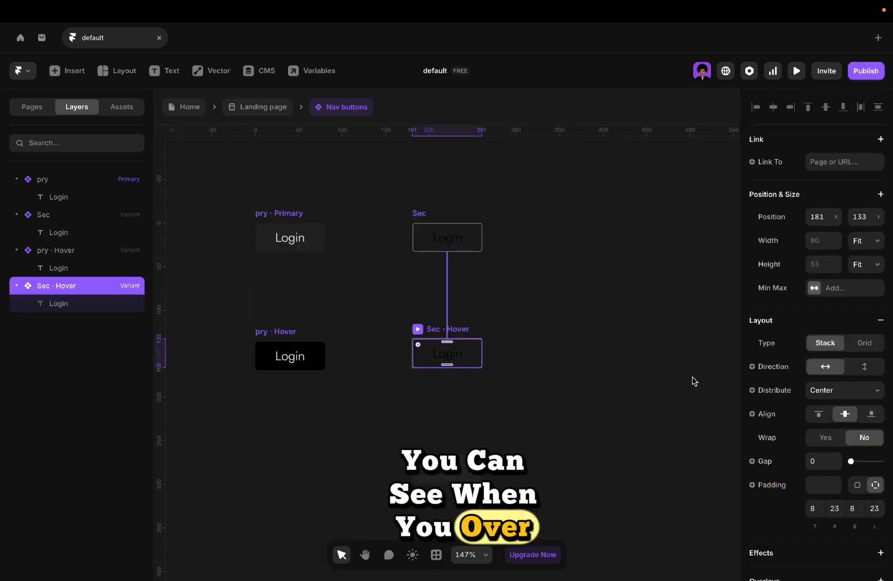
Set the Sec hover variant's fill to the saved dark color and its Login label's color to White.
scroll(822, 386, "down", 7)
left_click(812, 317)
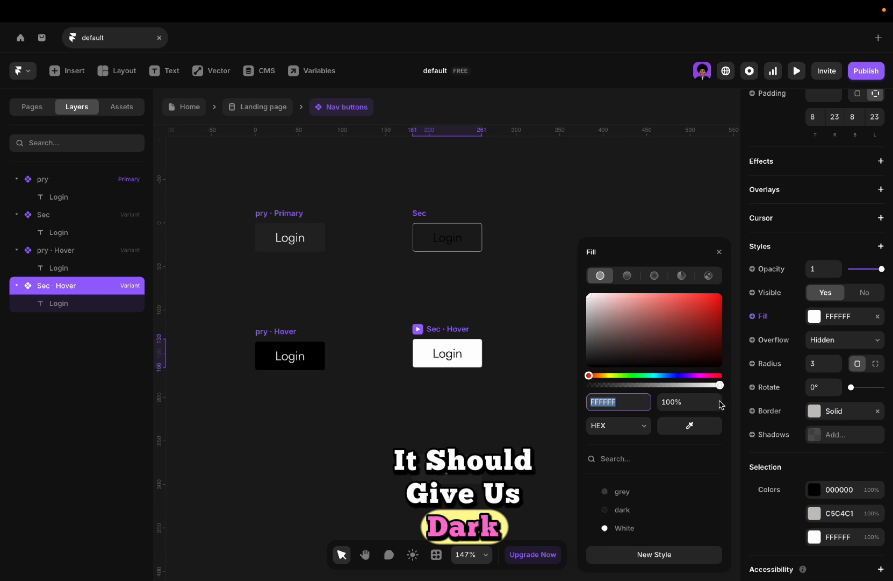
left_click(611, 510)
left_click(455, 360)
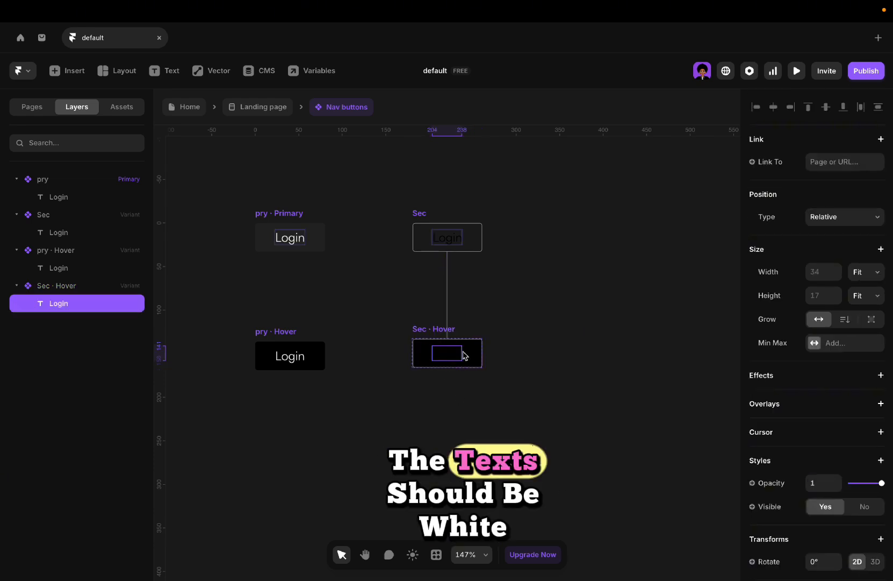
scroll(792, 393, "down", 5)
left_click(824, 418)
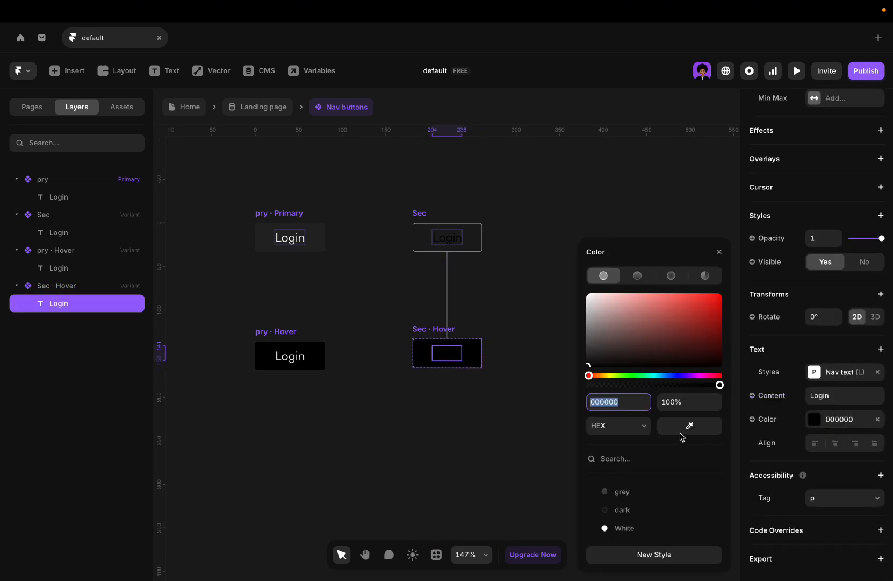
left_click(624, 527)
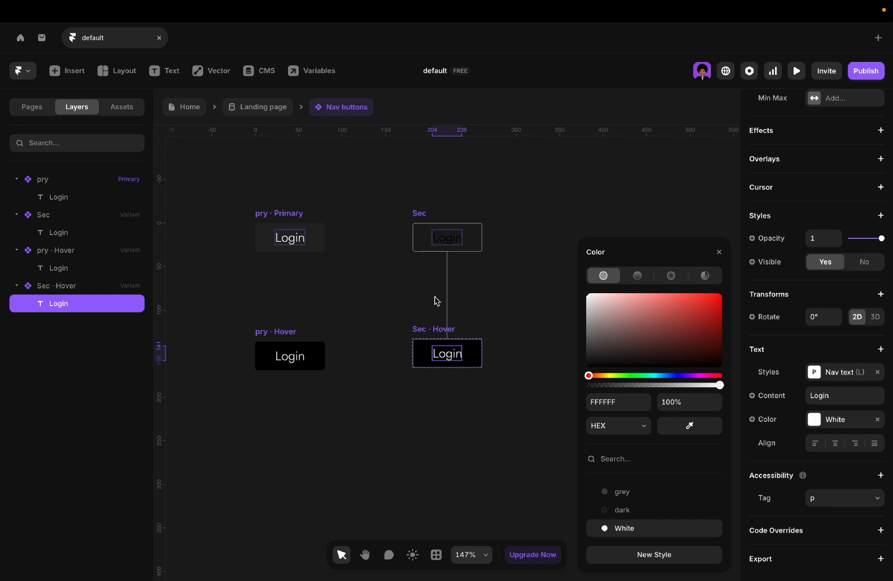
Remove the border from the Sec hover variant.
left_click(434, 341)
scroll(787, 369, "down", 3)
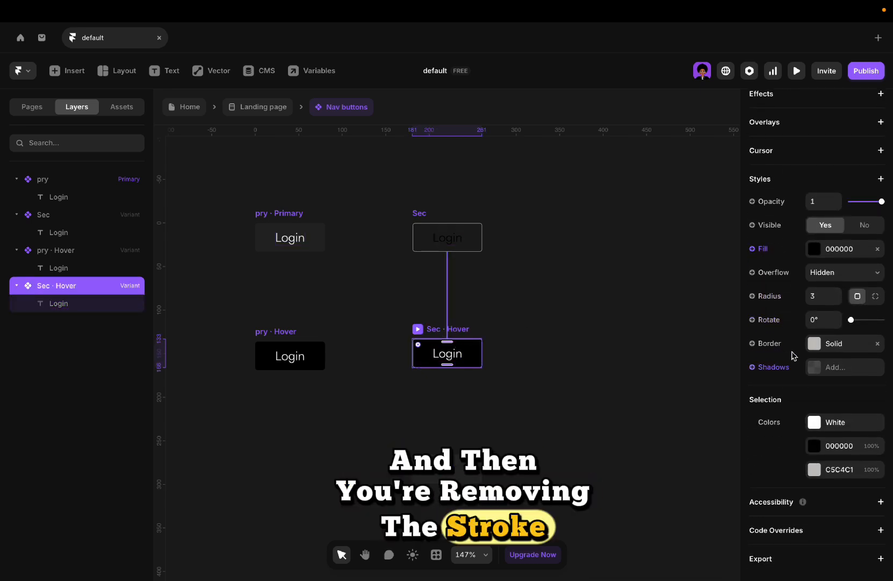
left_click(876, 343)
left_click(351, 287)
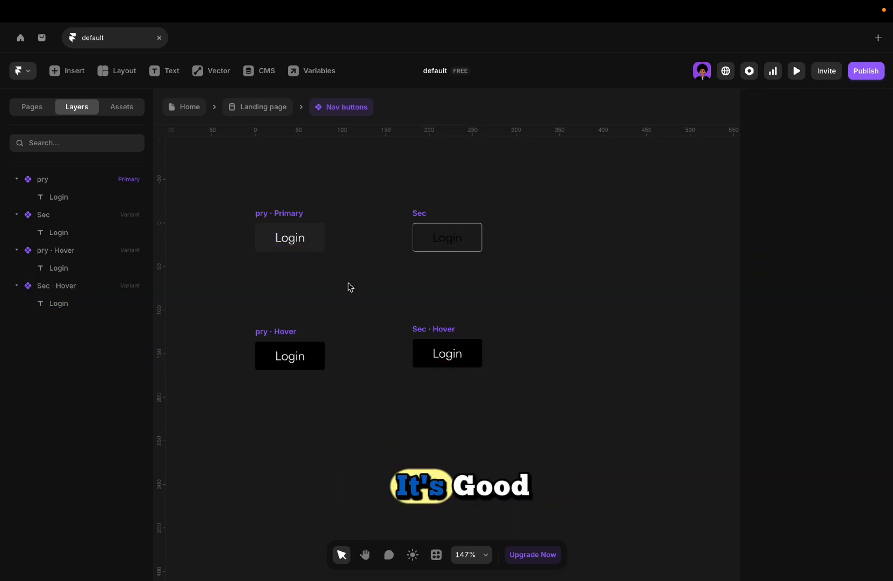
On the Landing page template, duplicate the Nav buttons instance beside itself and wrap both in a stack named CTA Buttons.
left_click(256, 113)
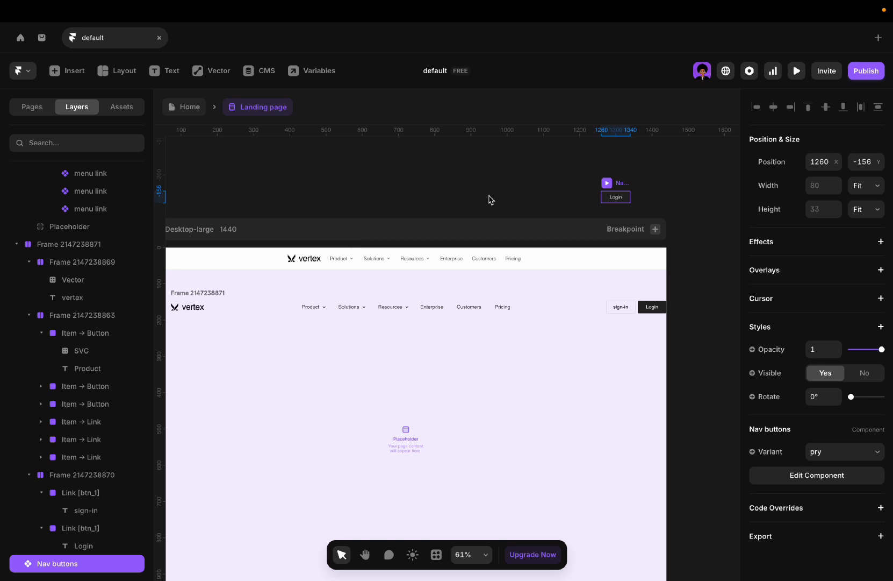
left_click_drag(616, 195, 647, 193)
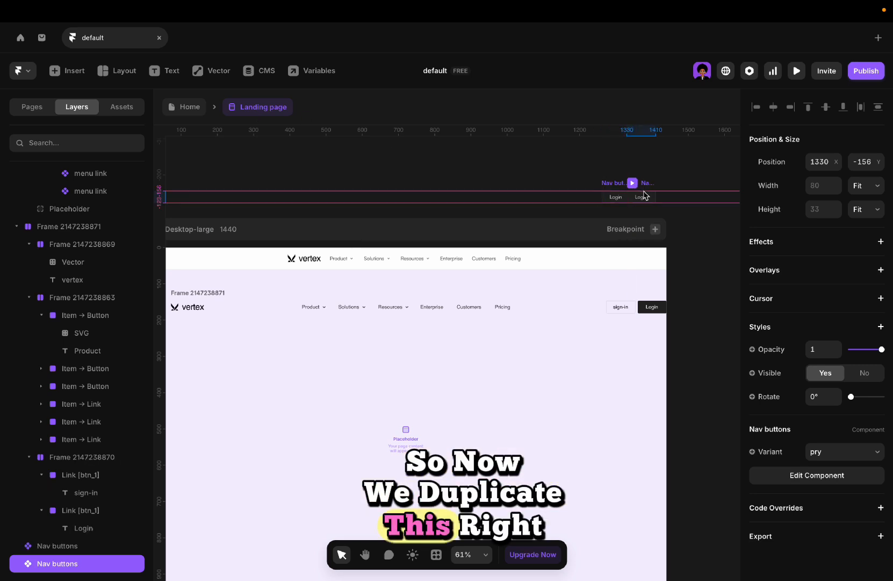
left_click(616, 197, "shift")
right_click(612, 189)
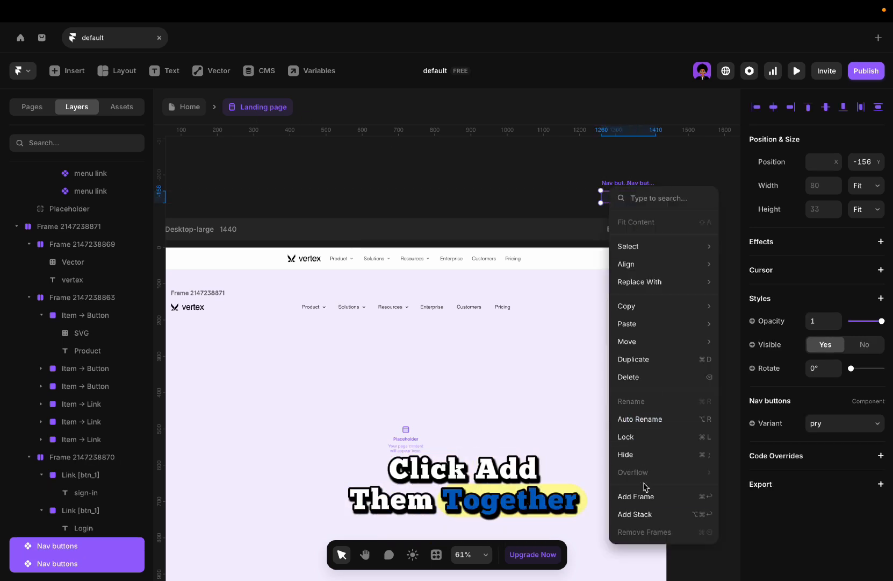
left_click(640, 513)
type("C")
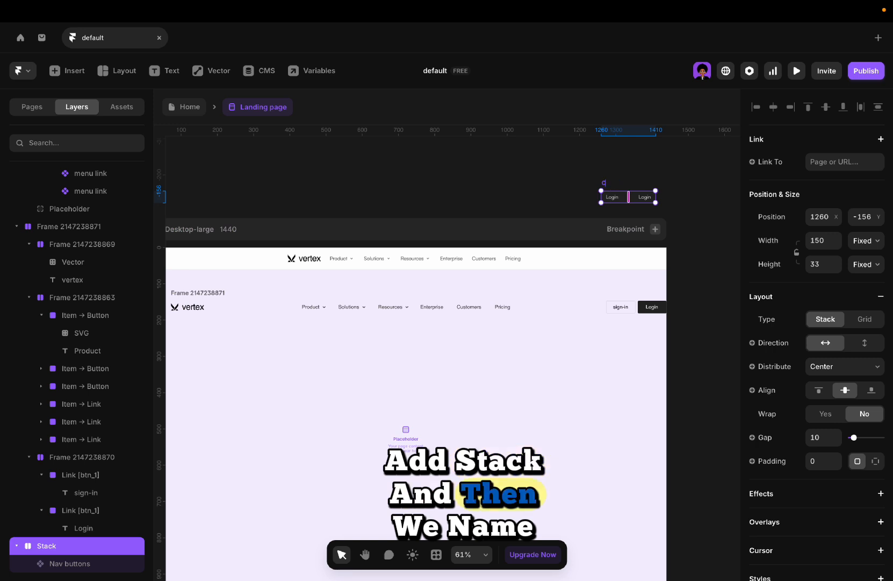
type("TA Buttons")
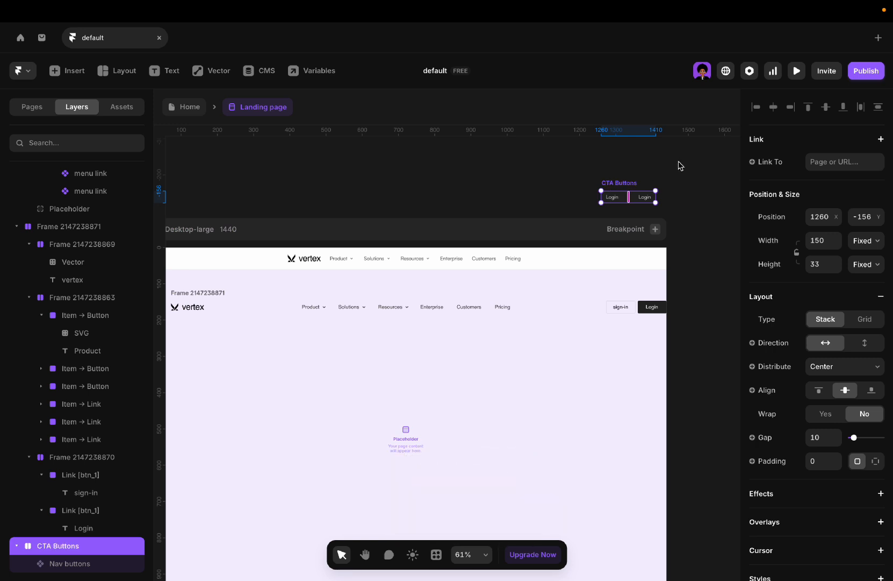
Set both the height and the width of the CTA Buttons stack to Fit Content.
scroll(627, 196, "up", 3)
left_click(866, 265)
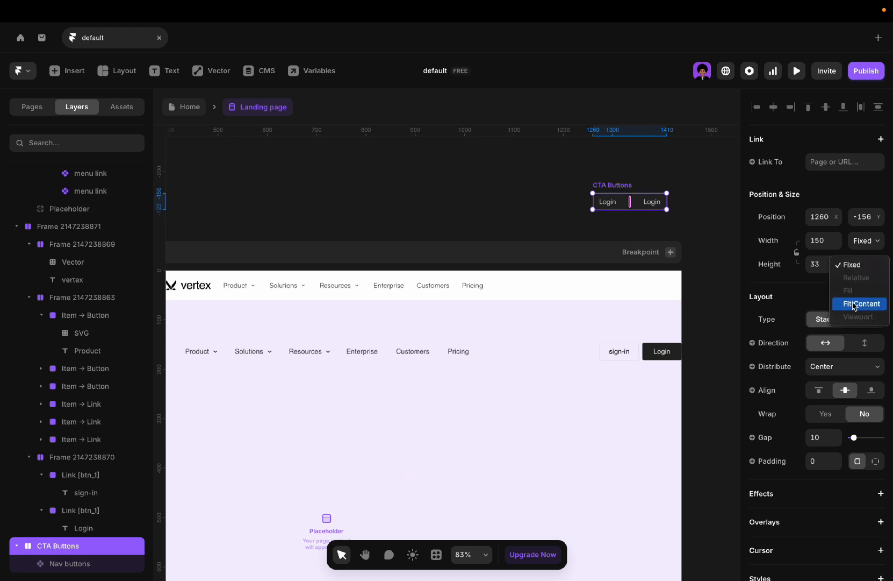
left_click(855, 304)
left_click(859, 245)
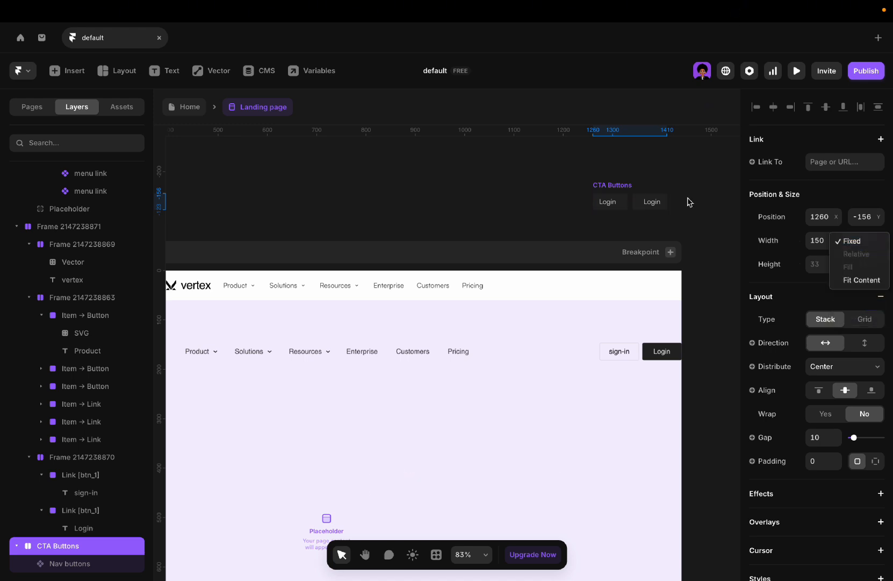
left_click(714, 240)
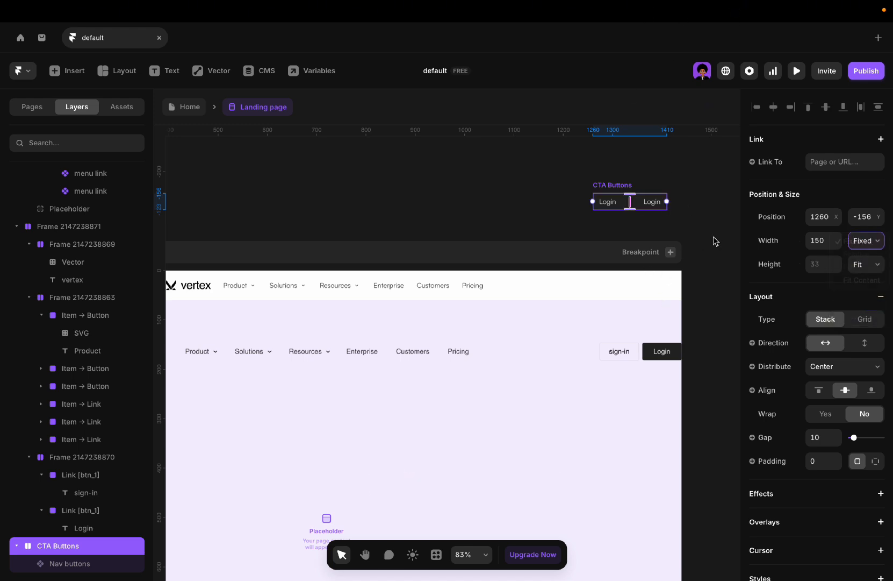
left_click(865, 242)
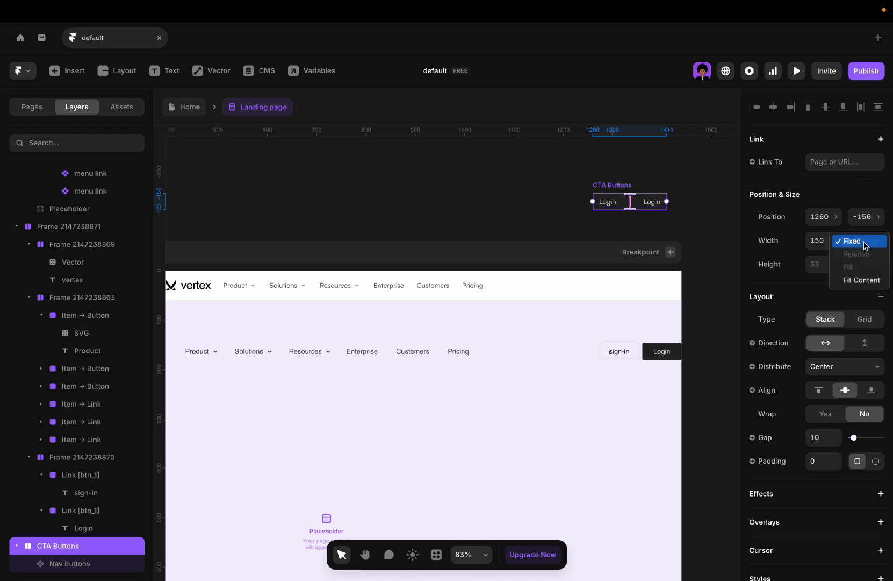
left_click(858, 281)
Switch the first button in CTA Buttons to the Sec variant and set the stack's gap to 7.
scroll(613, 181, "up", 5)
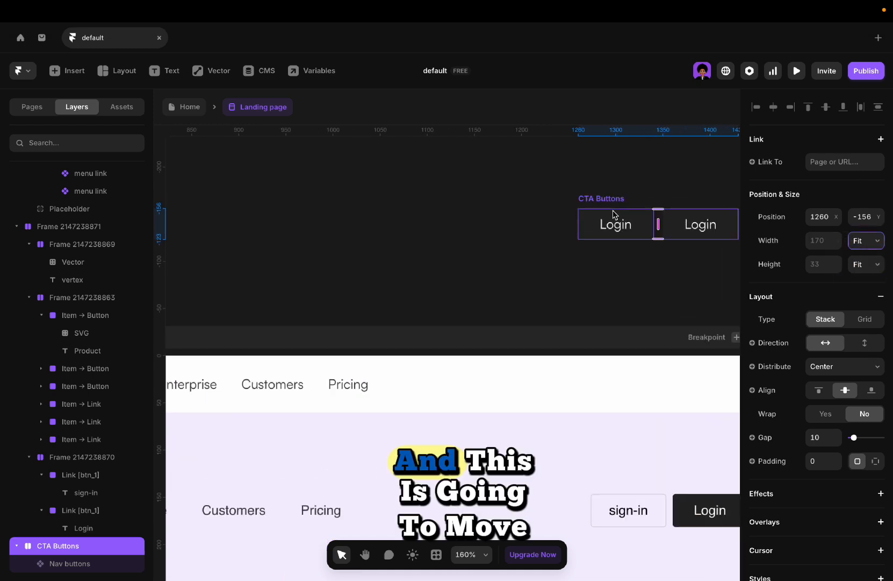
left_click(615, 213)
scroll(817, 376, "down", 2)
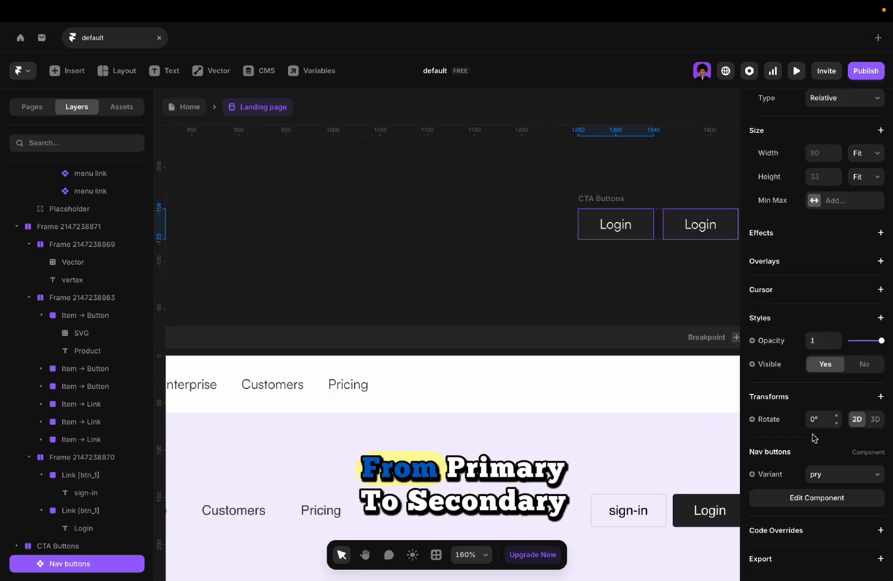
left_click(819, 475)
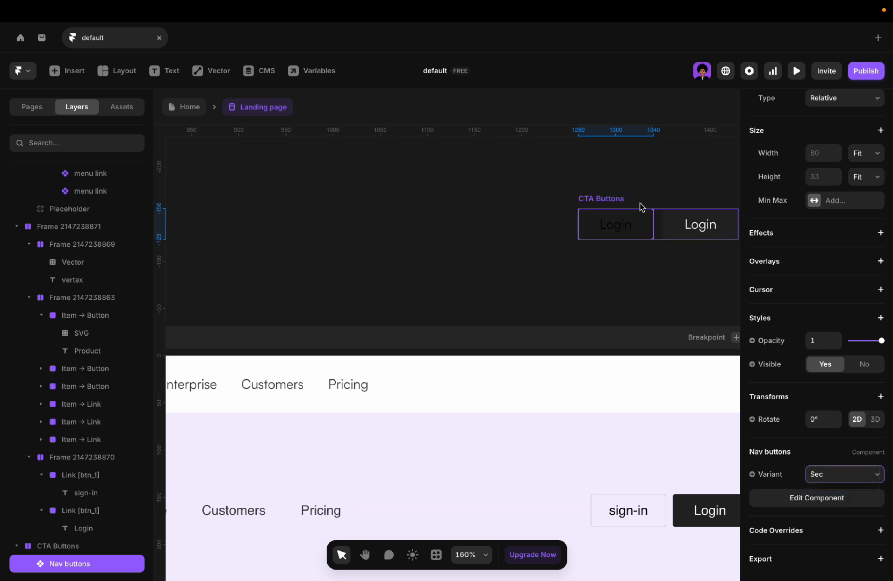
left_click(609, 203)
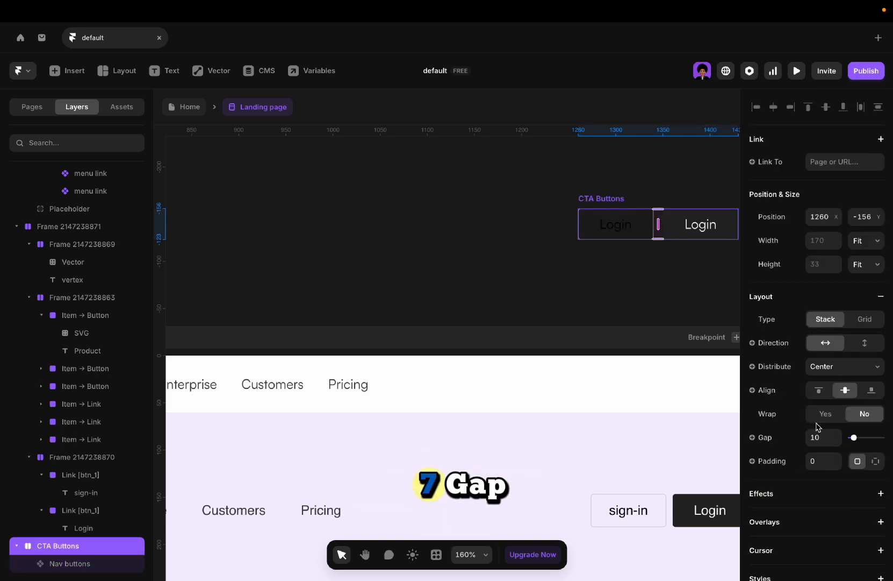
type("7")
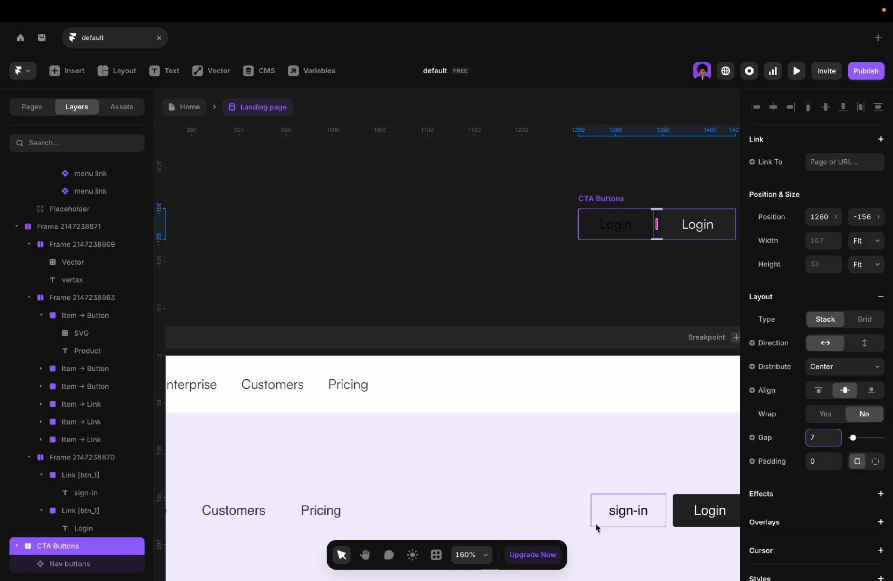
Select the sign-in label text in the reference navigation frame, and open the Nav buttons component from the first CTA button.
double_click(624, 516)
double_click(624, 519)
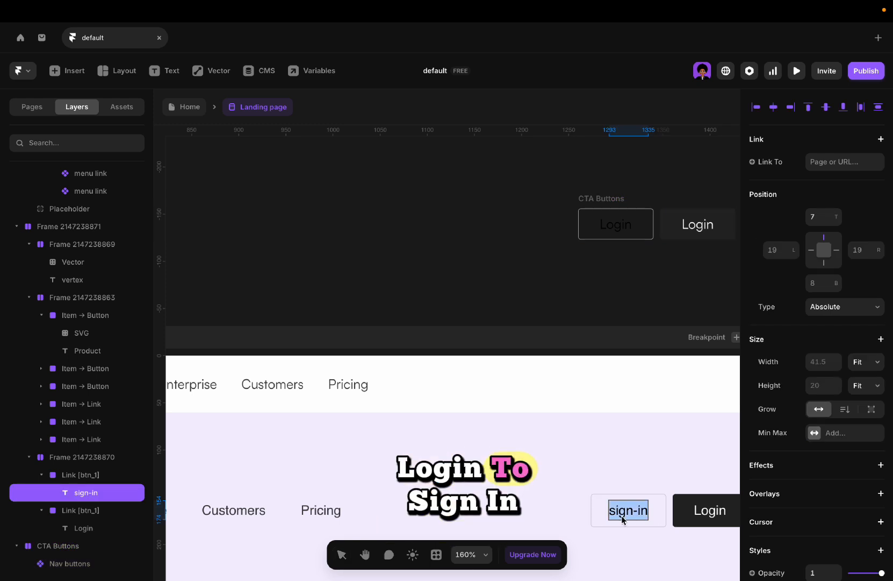
left_click(610, 241)
left_click(611, 237)
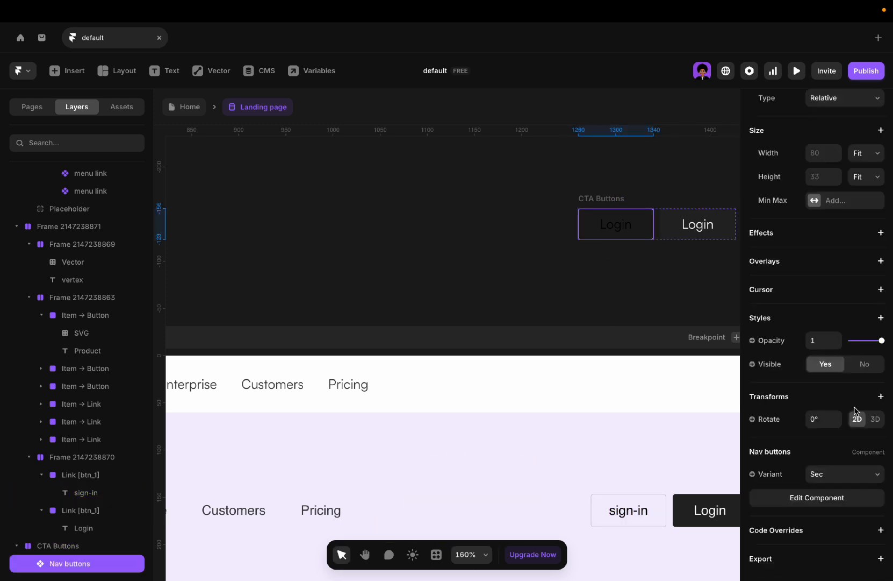
left_click(833, 475)
left_click(832, 475)
double_click(622, 232)
left_click(441, 339)
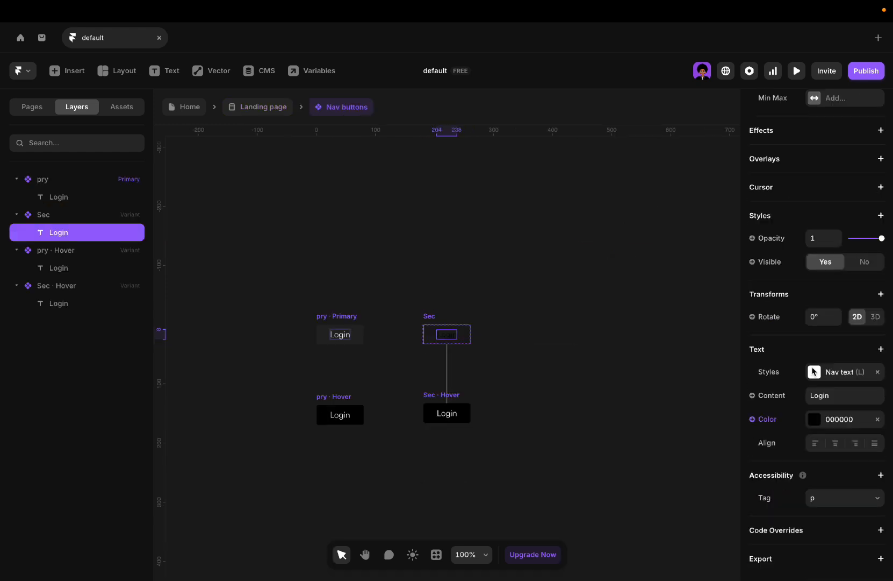
Create a plain text variable for the content of the Login text in the primary variant.
left_click(340, 334)
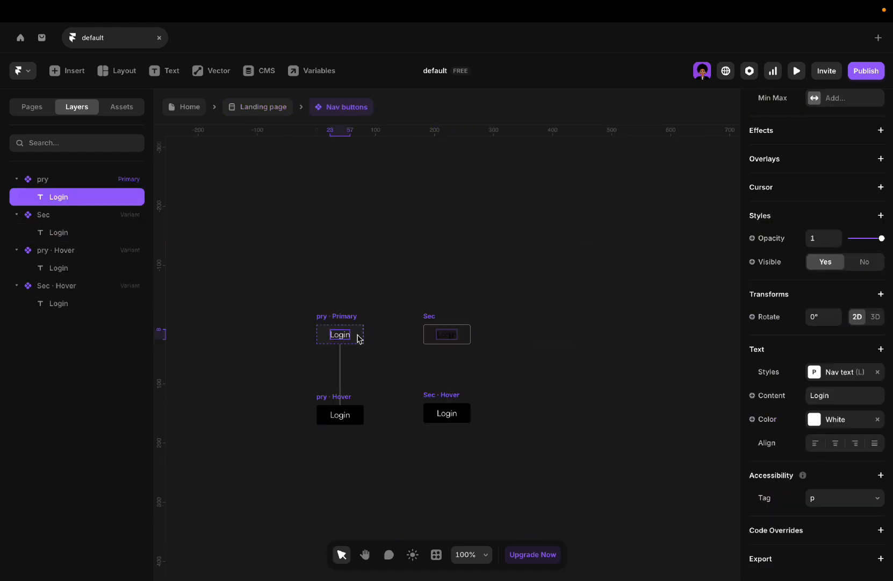
left_click(770, 396)
mouse_move(763, 422)
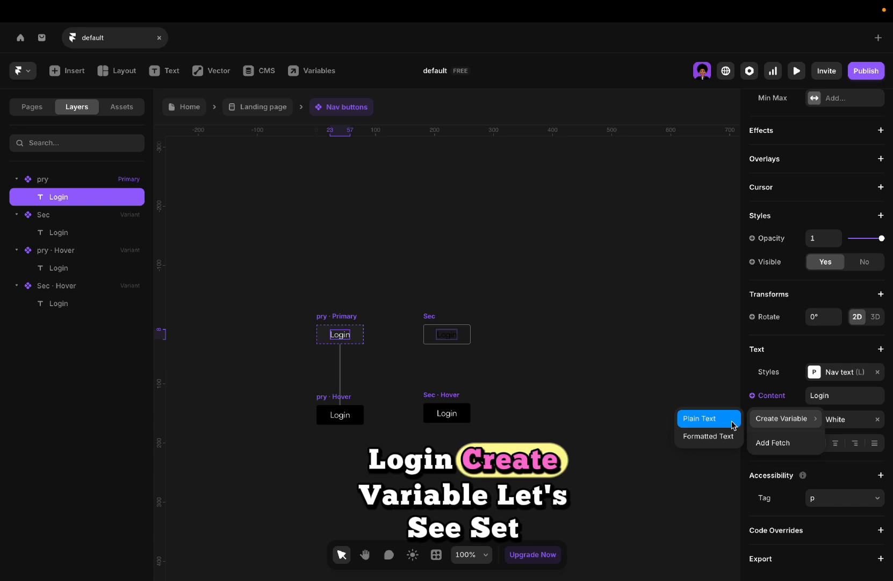
left_click(766, 401)
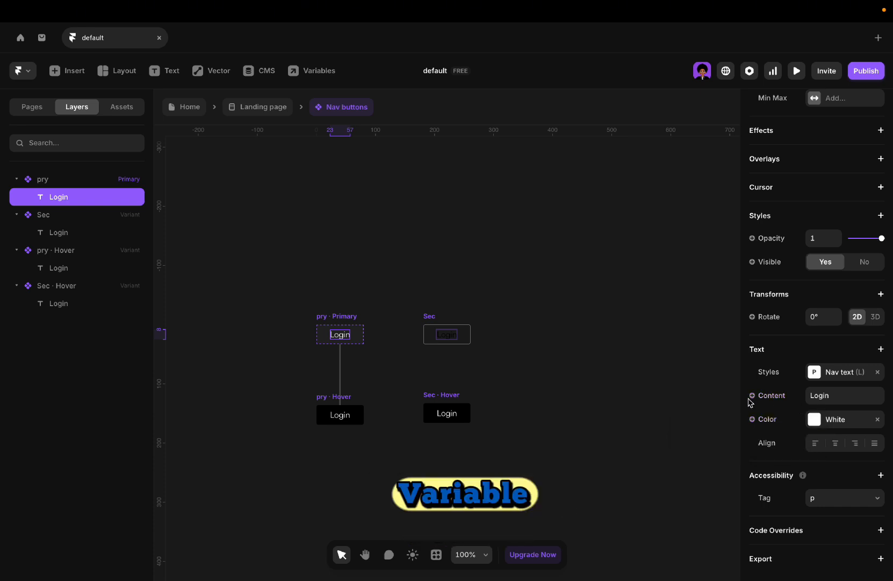
left_click(751, 399)
left_click(756, 395)
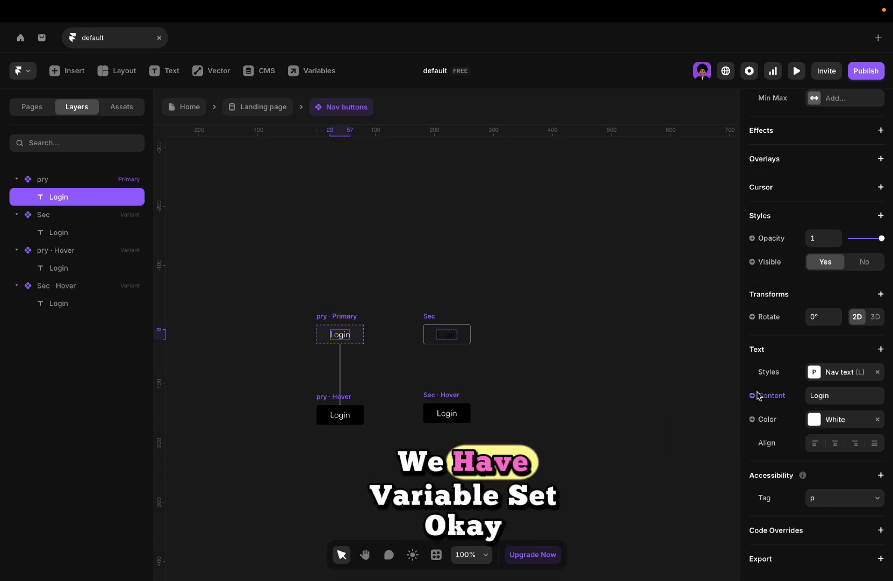
left_click(753, 397)
mouse_move(756, 416)
left_click(725, 419)
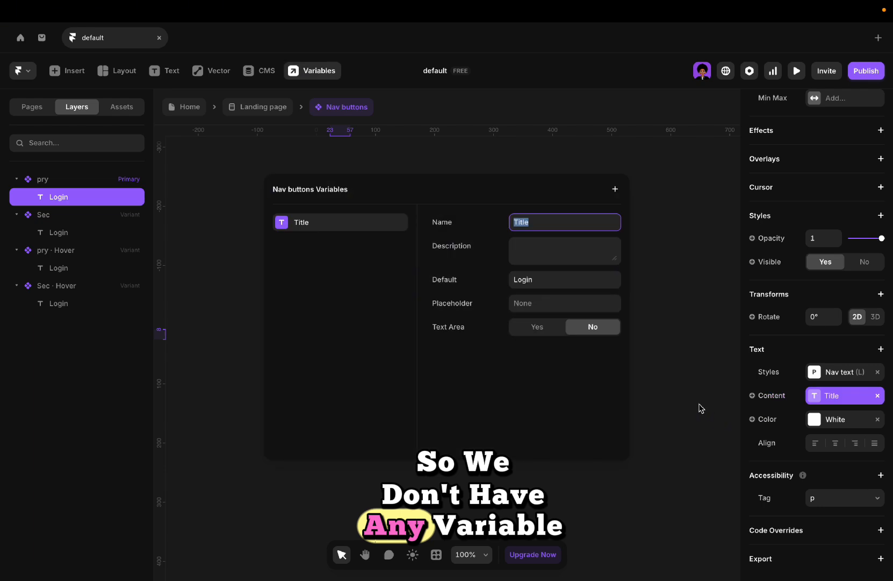
left_click(214, 247)
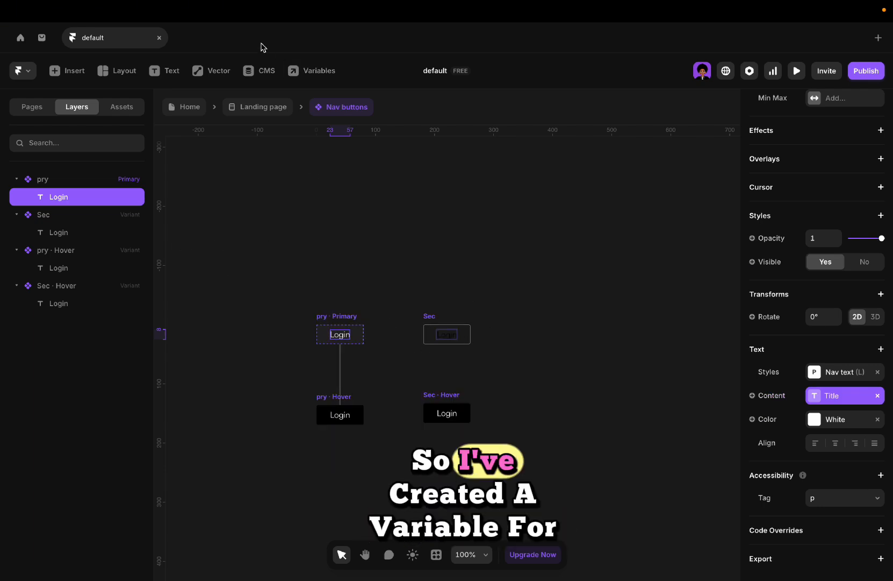
Back on the Landing page template, set the title of the first button in CTA Buttons to Sign-in.
left_click(262, 112)
scroll(563, 247, "right", 2)
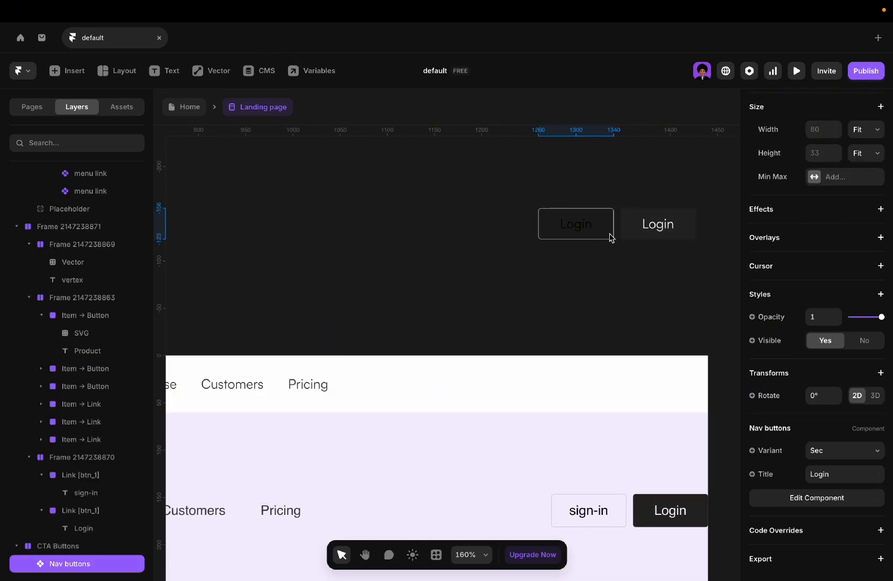
left_click(831, 474)
type("sign-in")
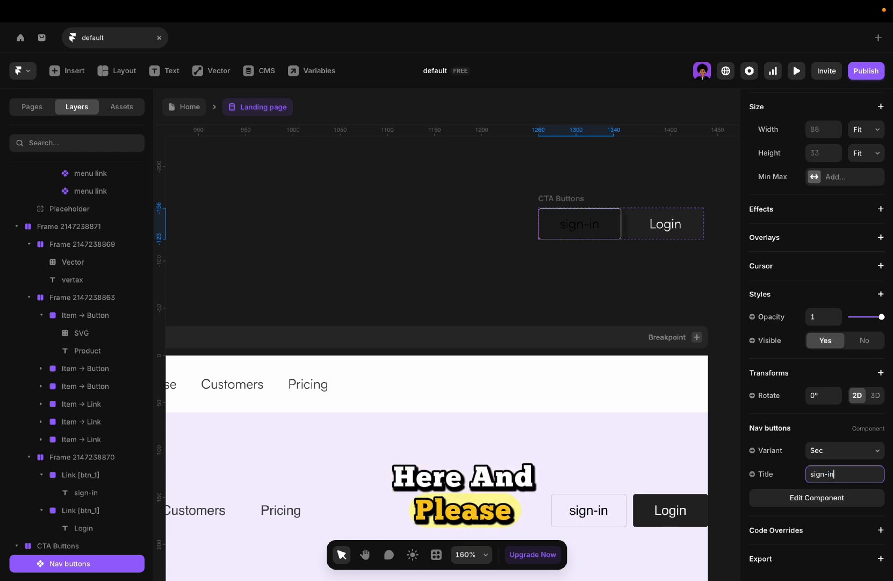
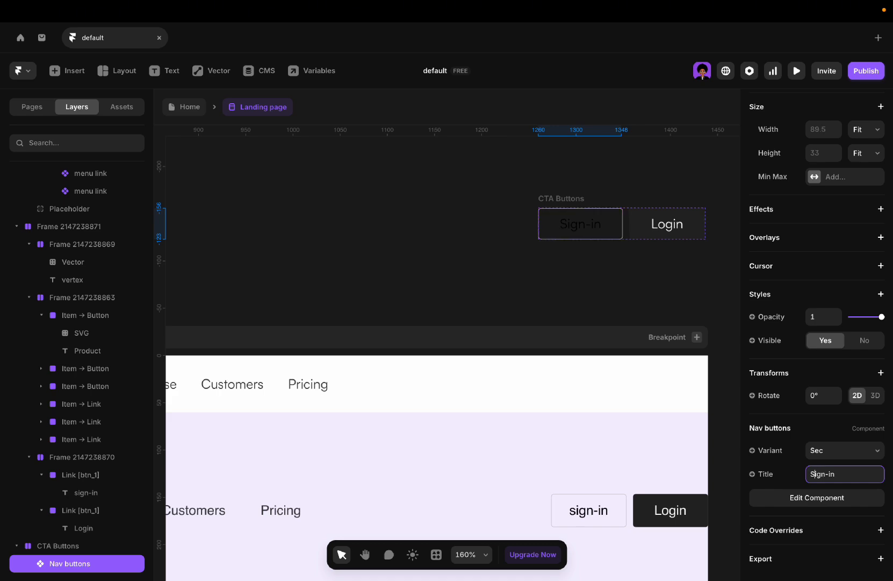
left_click(570, 186)
Cut the CTA Buttons stack and paste it into the Navigation bar after the Menu.
left_click(562, 219)
key("ctrl+x")
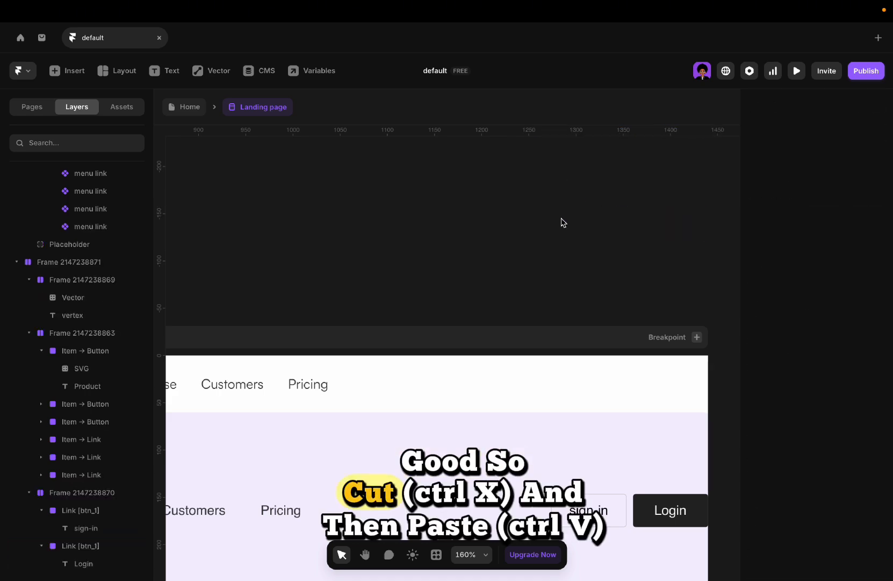
key("ctrl+v")
scroll(529, 398, "down", 5)
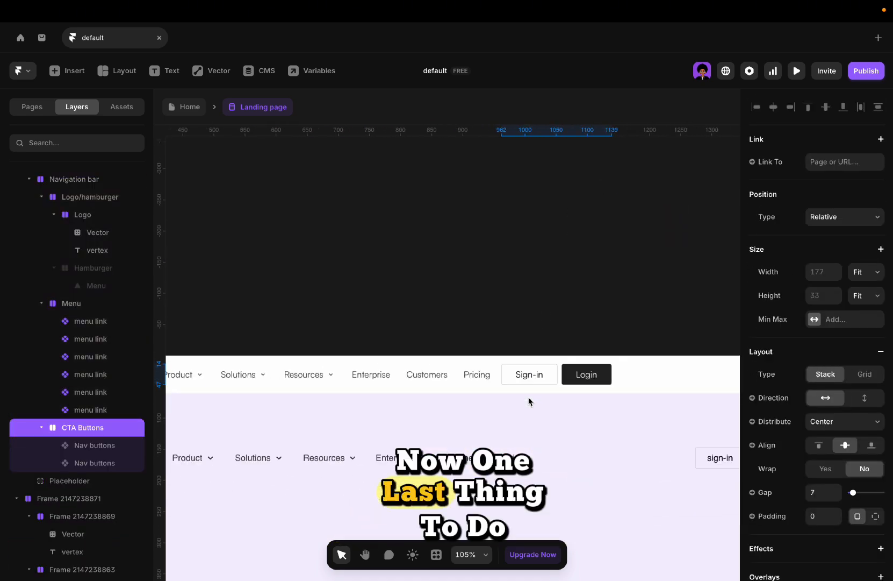
Wrap the Logo/hamburger, Menu and CTA Buttons layers of the Navigation bar together in a new stack.
left_click(529, 390)
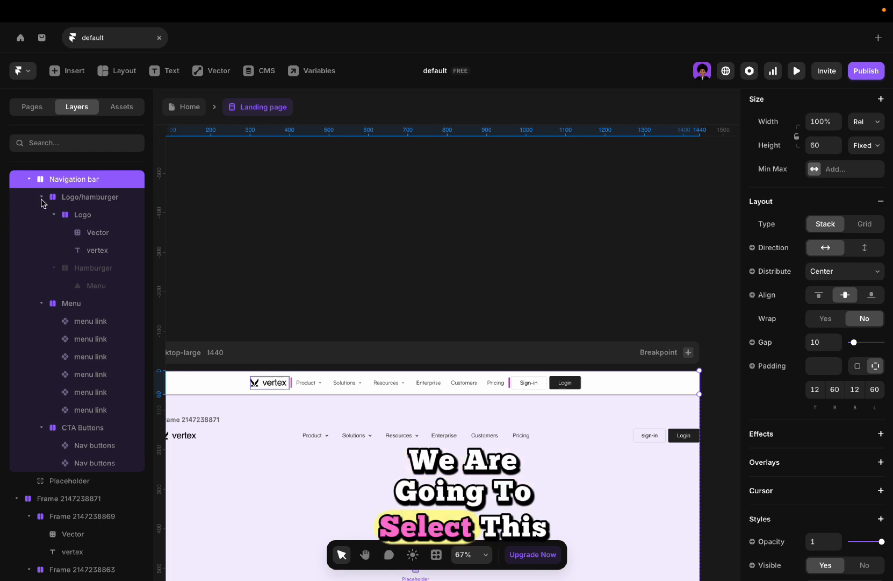
left_click(41, 197)
left_click(42, 215)
left_click(41, 232)
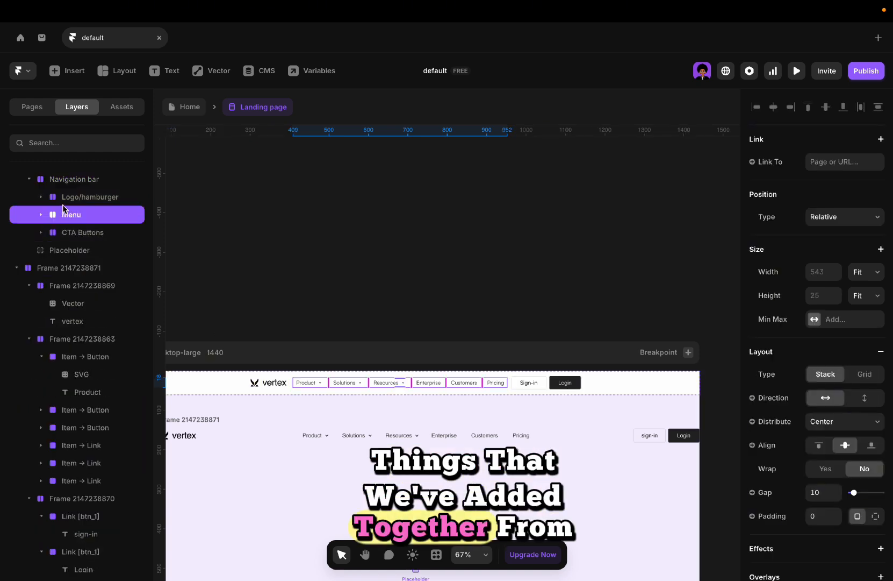
left_click(63, 200)
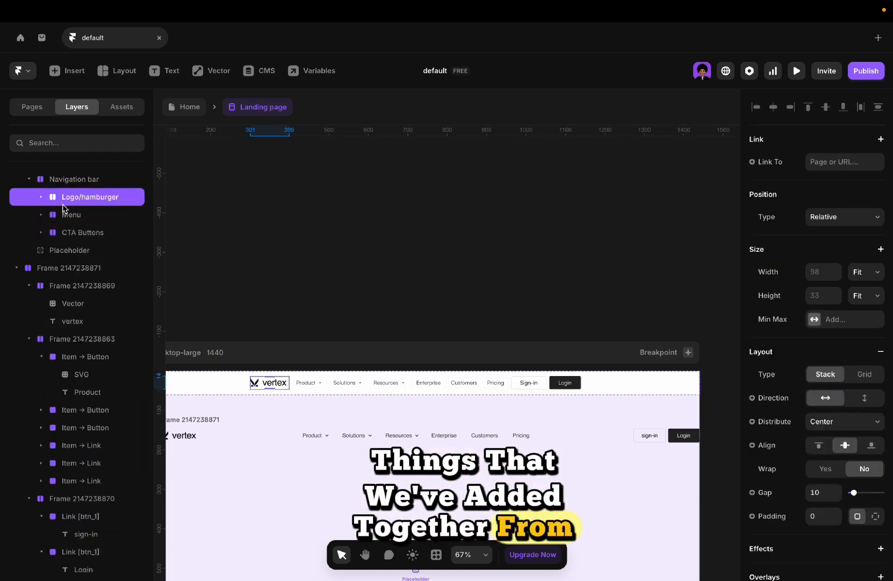
left_click(68, 232, "shift")
right_click(67, 232)
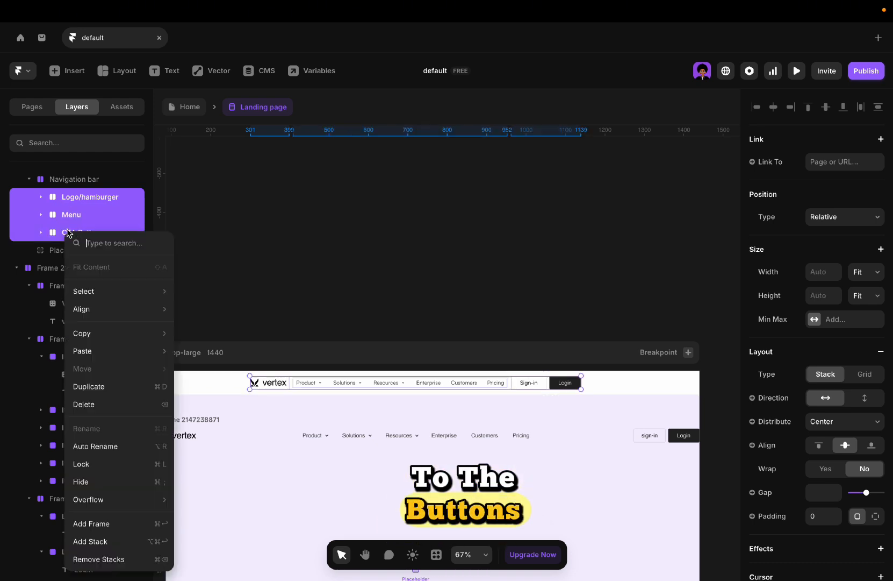
left_click(101, 541)
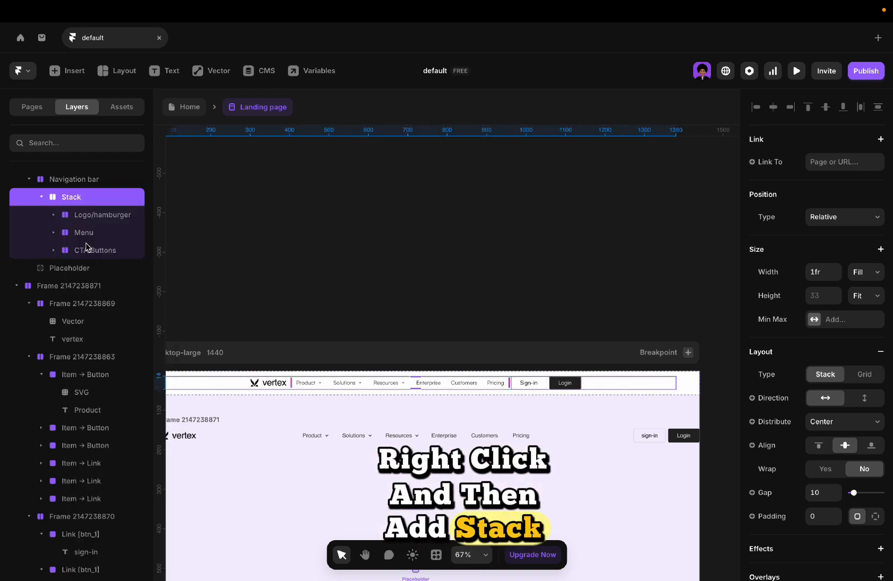
Rename the new stack inside the Navigation bar as Nav container.
double_click(70, 197)
type("Nav")
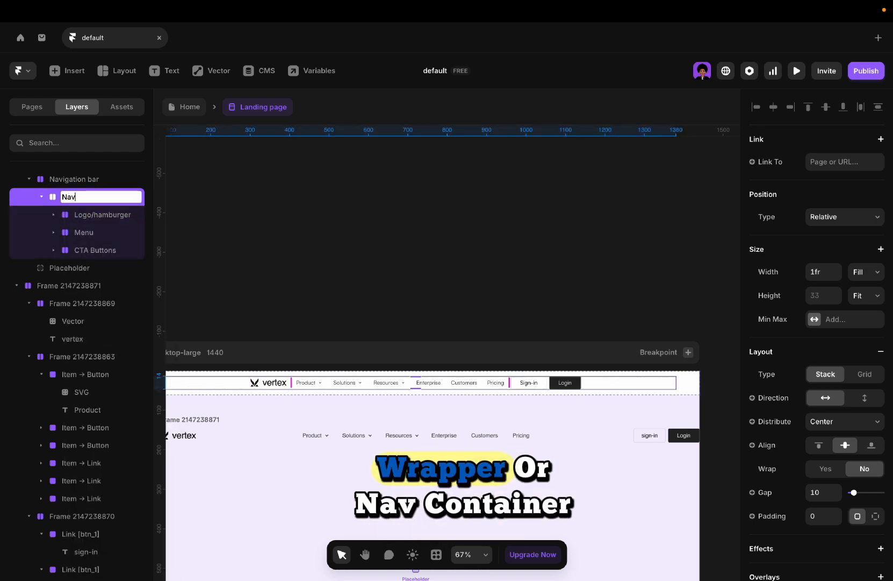
type(" contain")
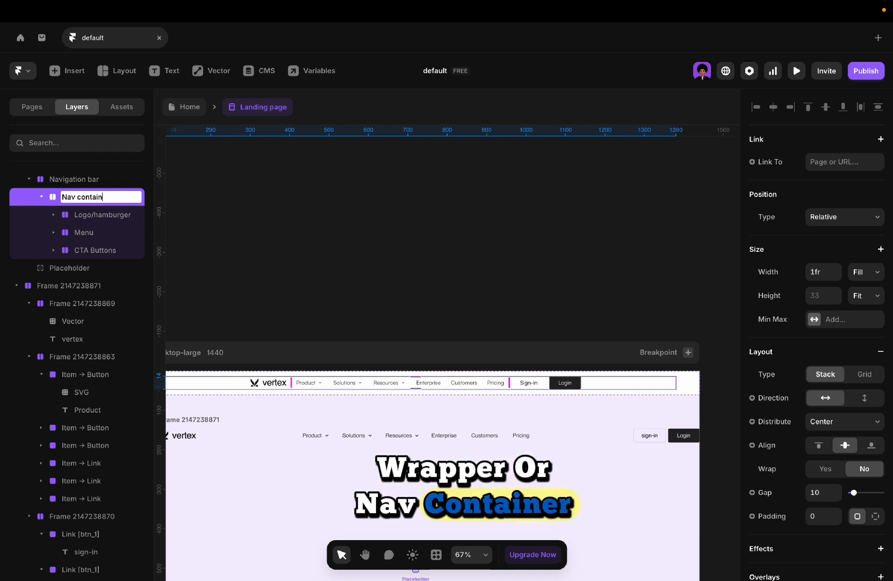
type("er")
key("Return")
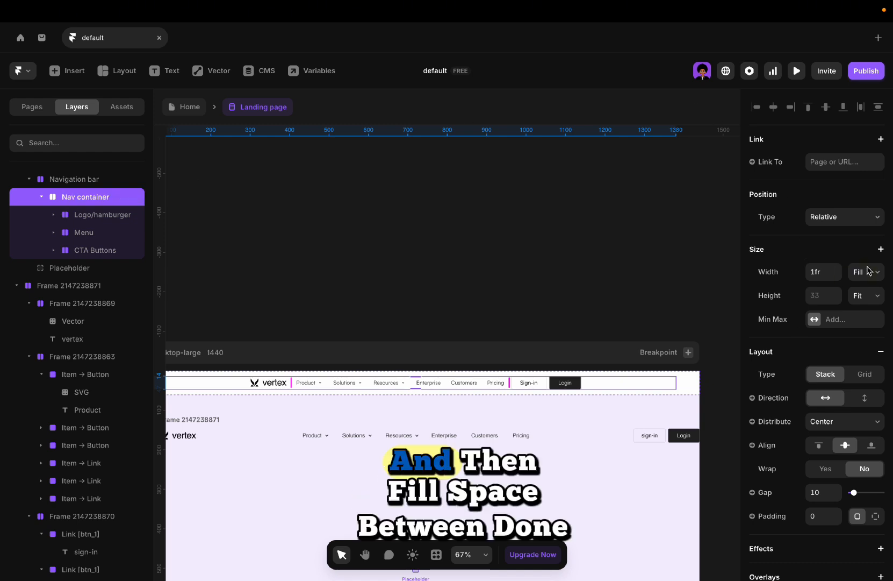
Set the Nav container's distribution to Space Between.
left_click(834, 421)
left_click(842, 446)
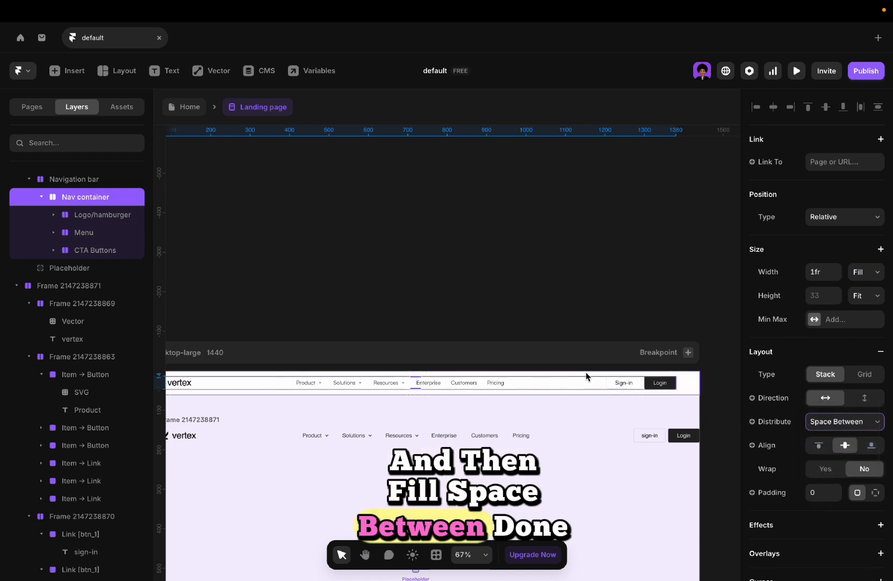
scroll(587, 376, "down", 1)
scroll(470, 388, "left", 2)
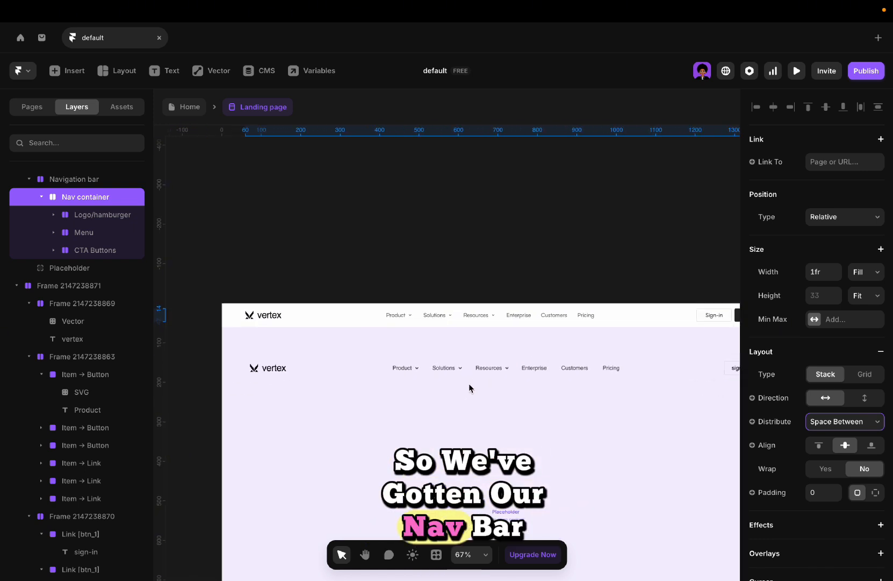
left_click(368, 362)
left_click(367, 362)
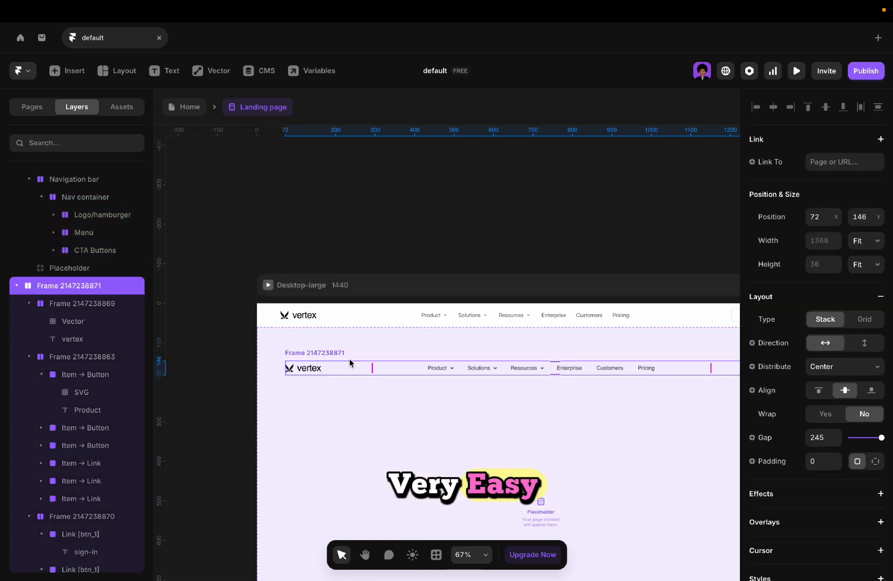
key("Delete")
scroll(349, 359, "down", 3)
scroll(349, 359, "down", 1)
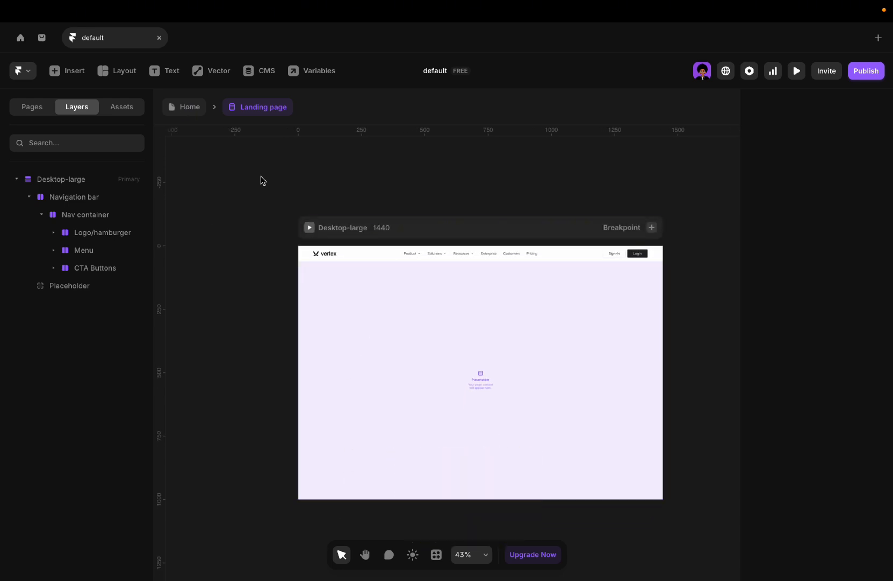
Set the Navigation bar's height to Fit Content and its width to Fill.
left_click(304, 255)
right_click(305, 258)
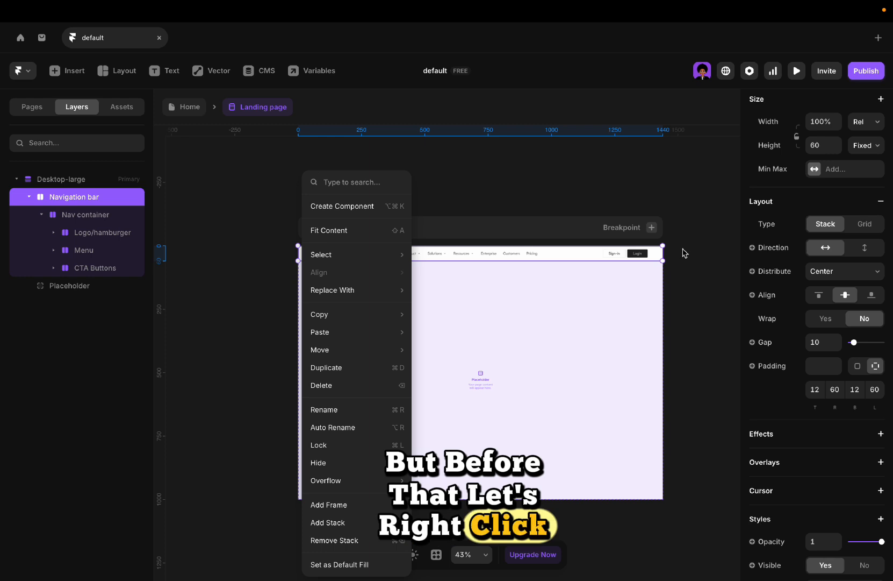
key("Escape")
left_click(863, 145)
left_click(859, 185)
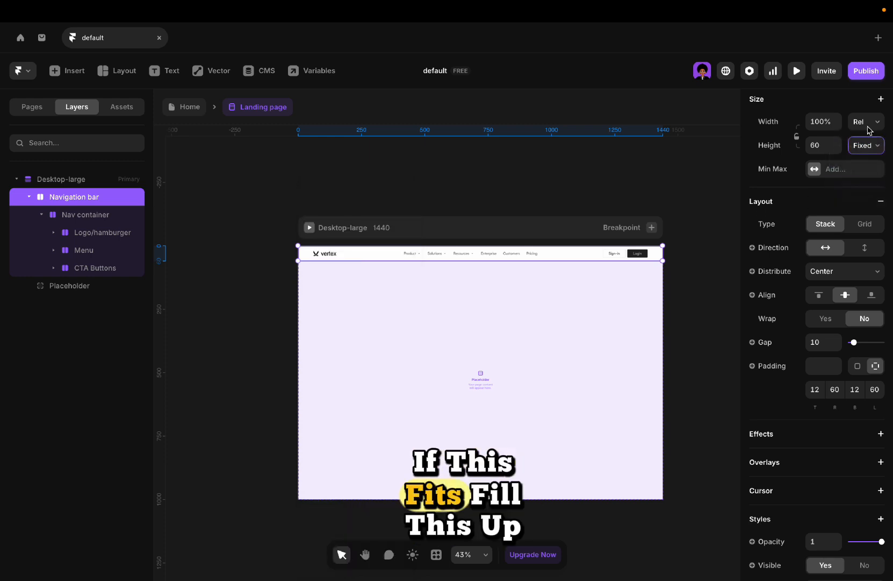
left_click(878, 278)
left_click(879, 286)
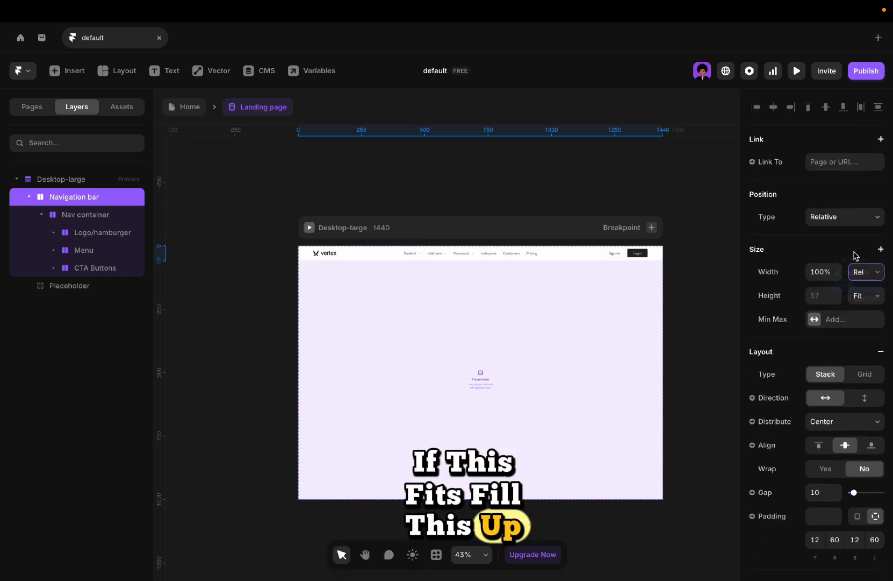
Set the Navigation bar's position type to Fixed and its Z index to 9.
left_click(838, 218)
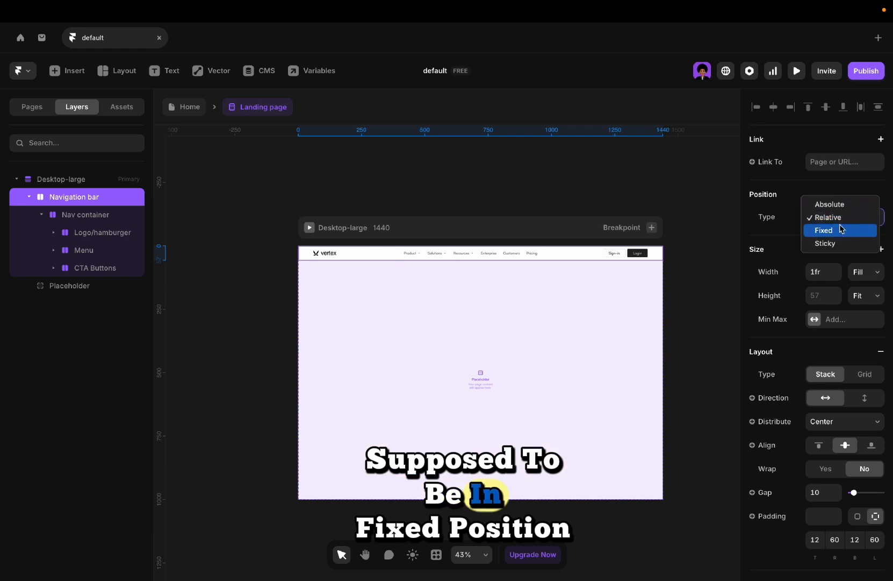
left_click(839, 230)
scroll(780, 343, "down", 10)
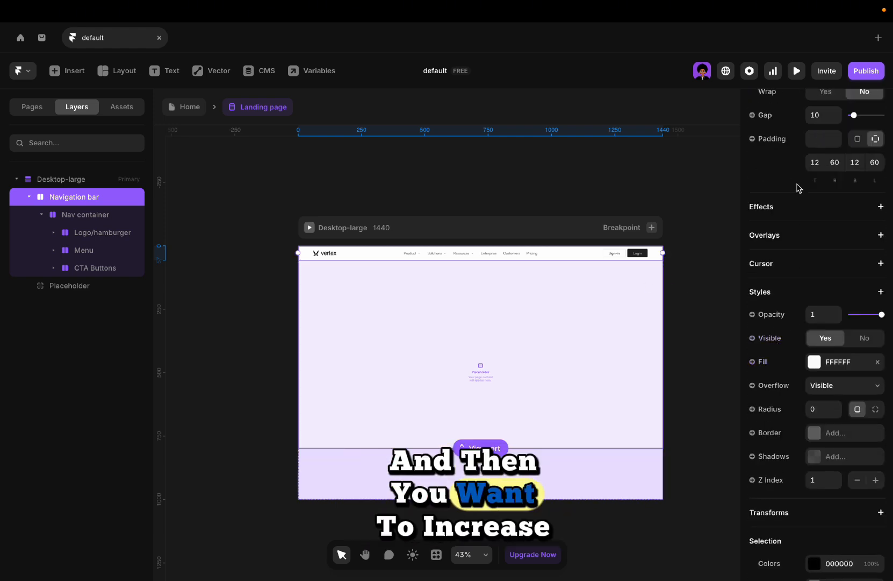
scroll(817, 323, "down", 2)
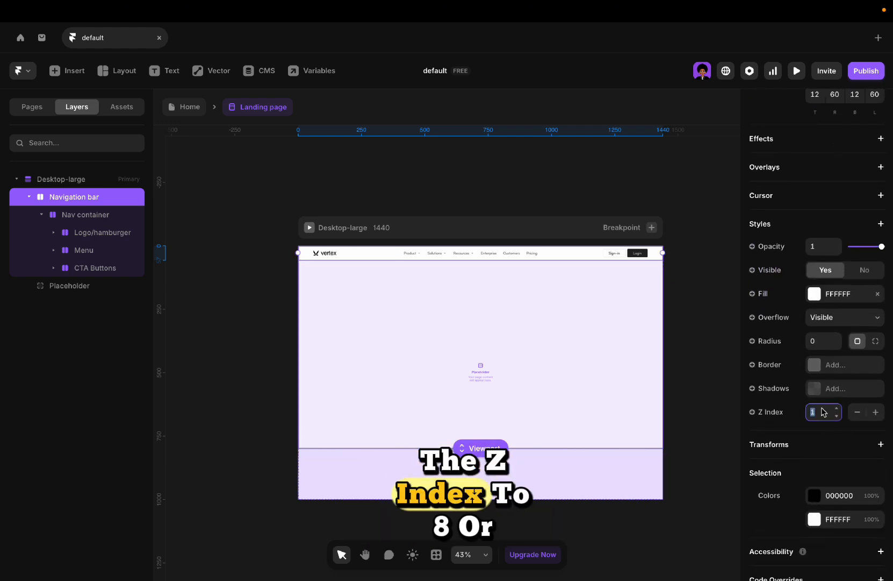
type("5")
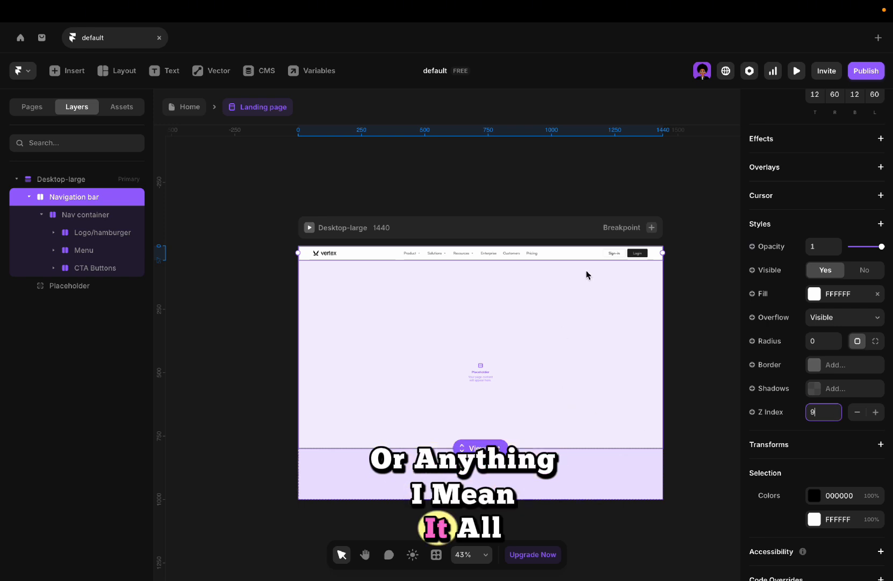
Turn the Navigation bar into a component and rename its primary variant Desktop large.
scroll(596, 259, "up", 5)
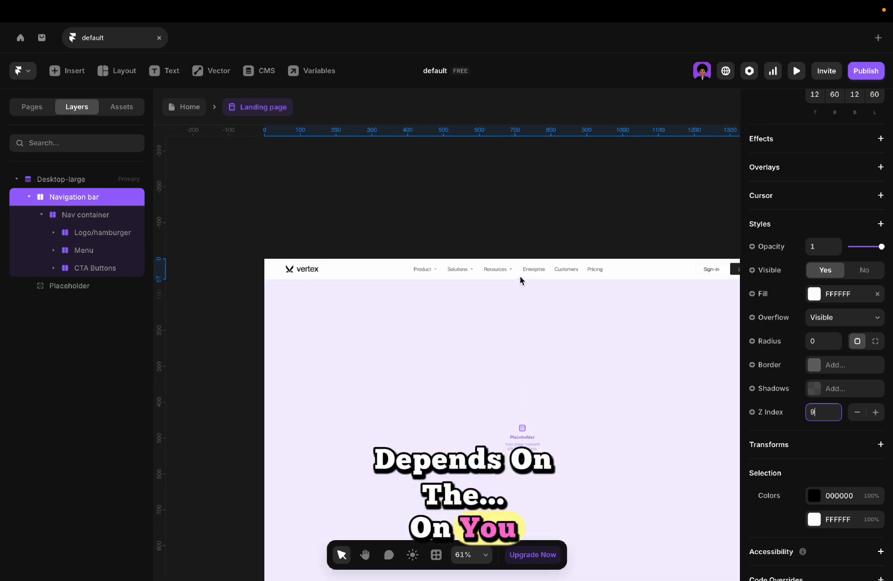
scroll(376, 280, "left", 2)
right_click(235, 272)
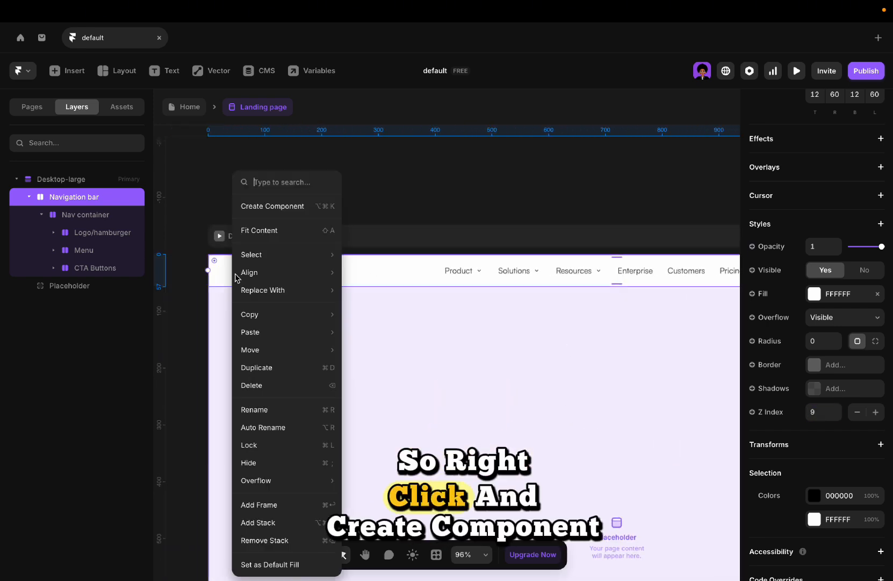
left_click(282, 207)
left_click(500, 365)
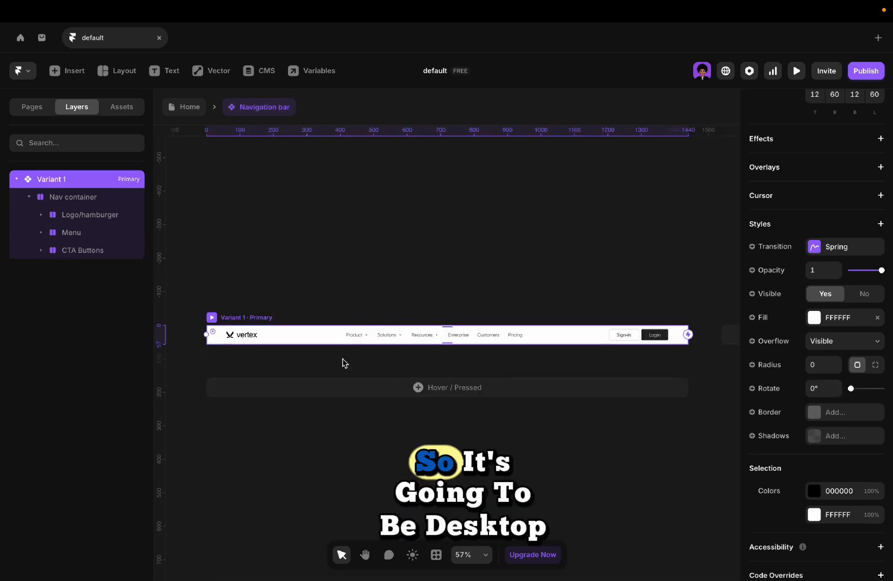
double_click(228, 321)
type("Desktop large")
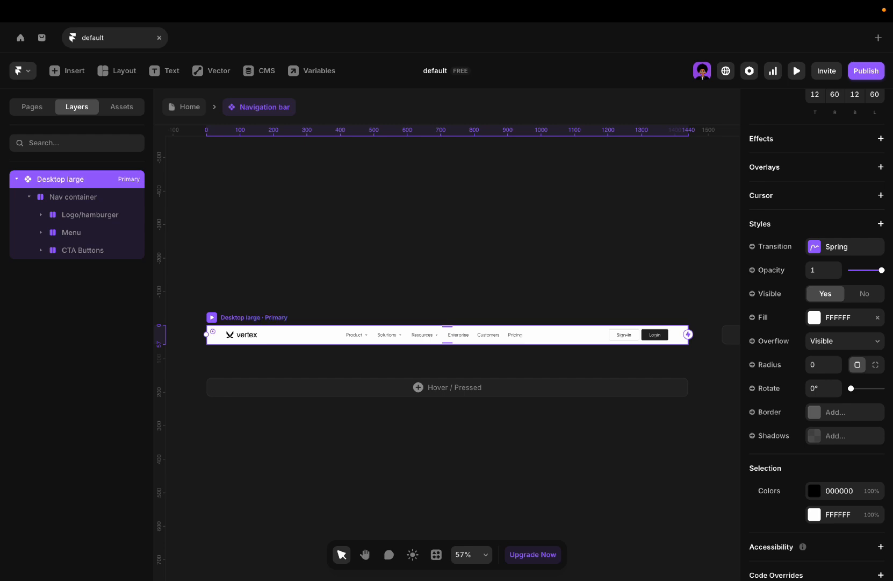
Add a second variant beside Desktop large and rename it Desktop smal.
scroll(449, 309, "right", 3)
scroll(449, 309, "down", 3)
left_click(517, 324)
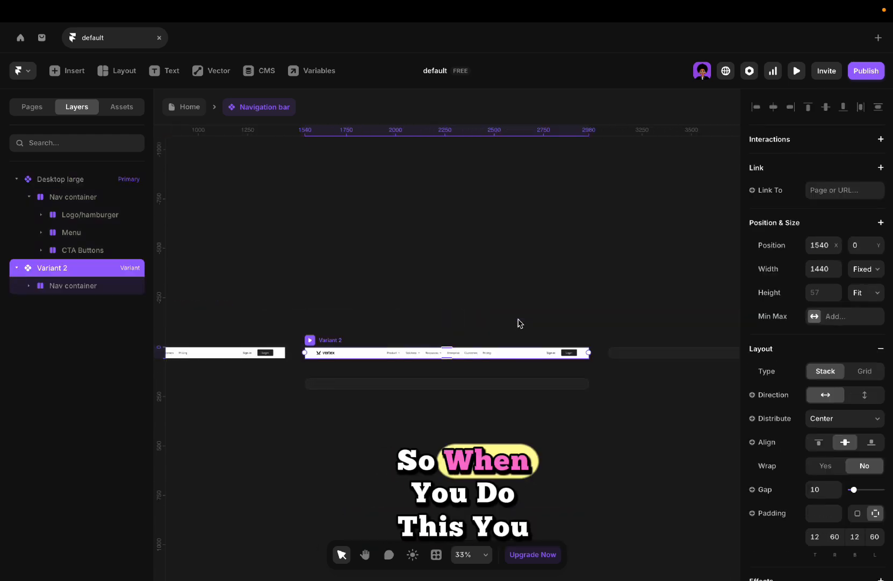
double_click(332, 339)
type("Desk")
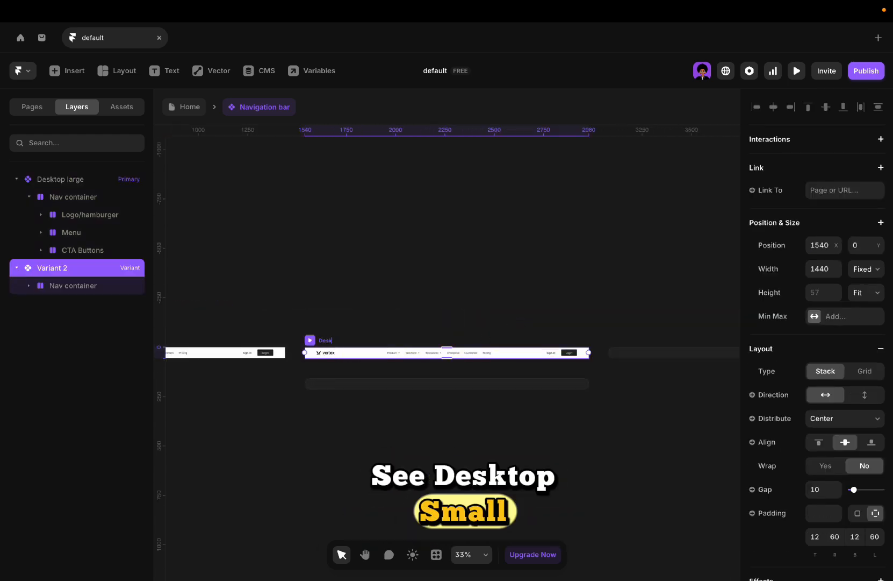
type("top smal")
key("Return")
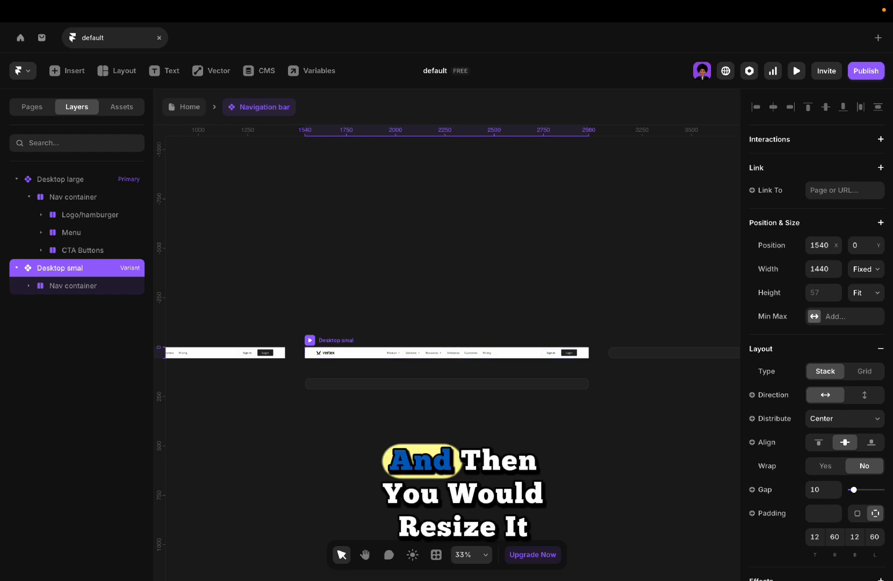
Set the Desktop smal variant's width to 1200.
left_click(827, 272)
type("120")
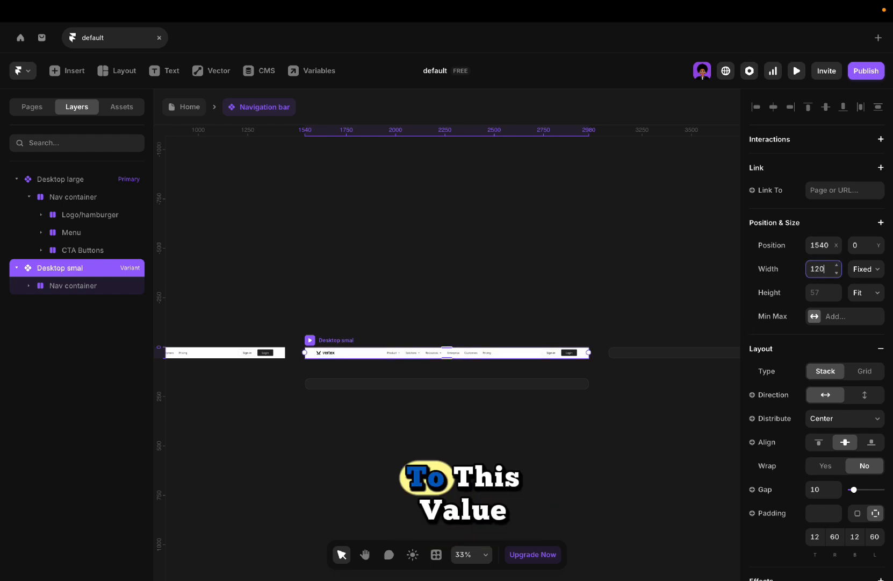
type("0")
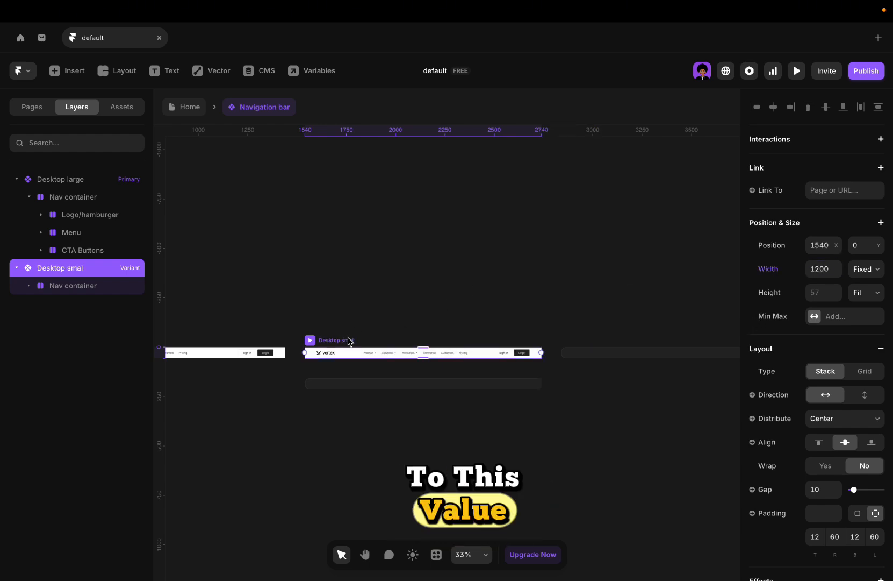
Add a third variant beside Desktop smal and name it Tablet.
left_click(622, 354)
double_click(349, 339)
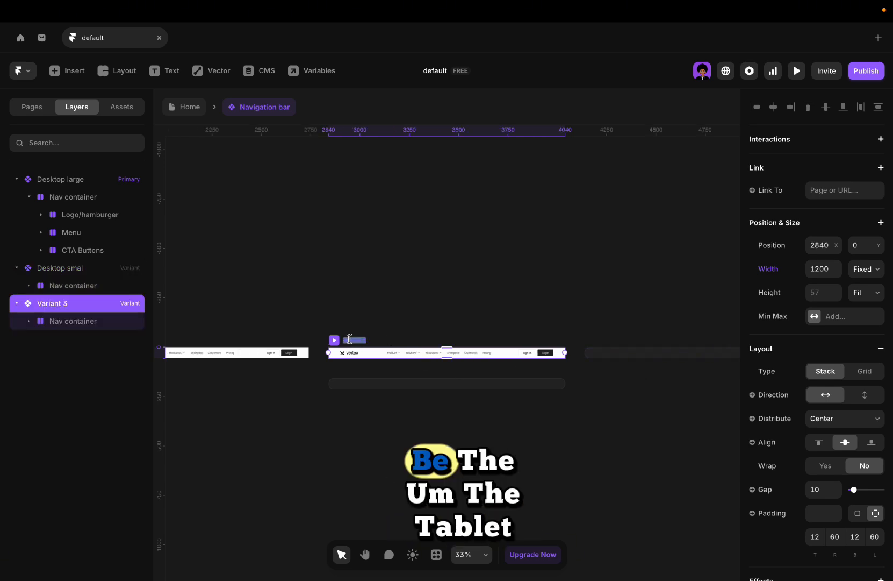
type("Thble")
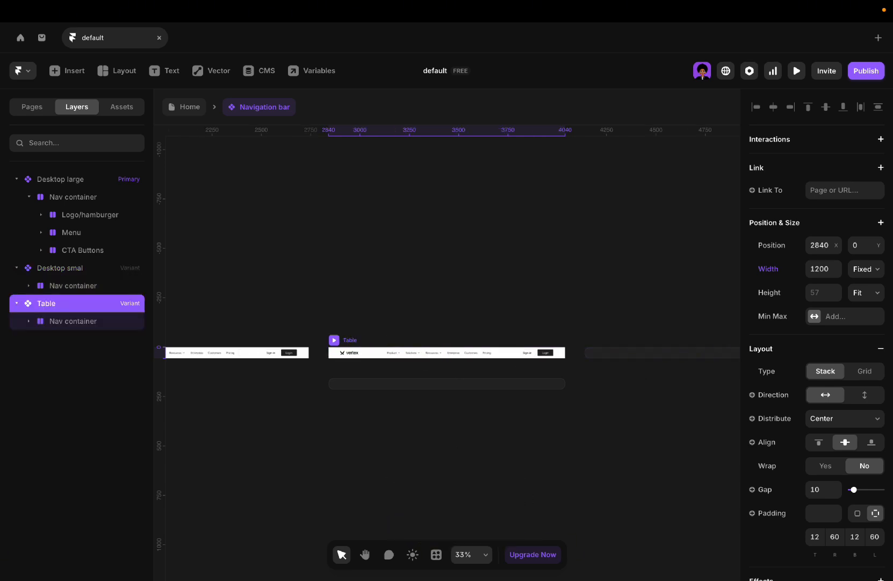
double_click(350, 341)
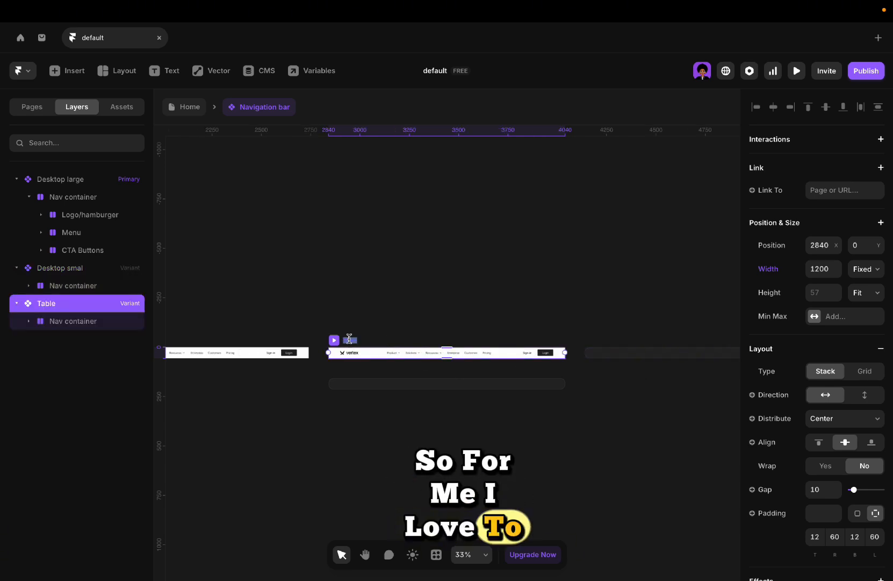
key("Right")
type("t")
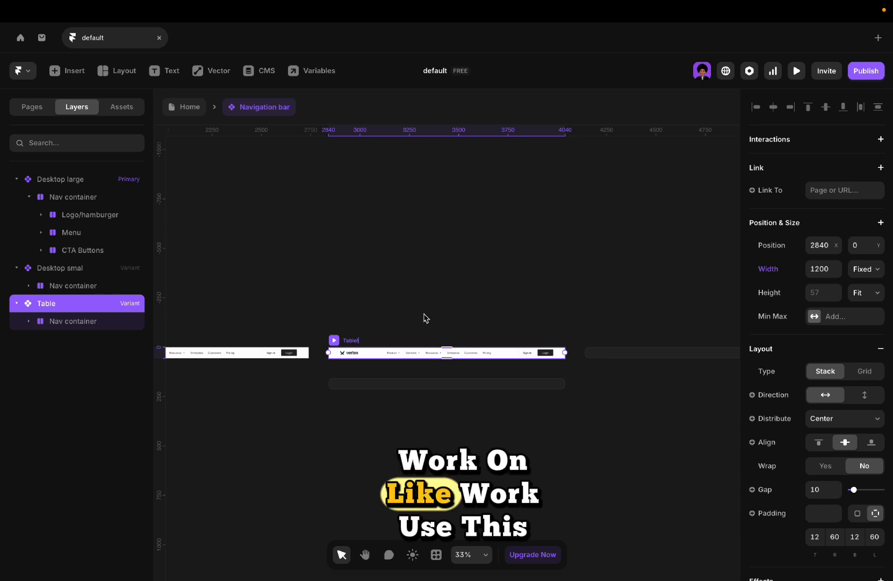
left_click(423, 317)
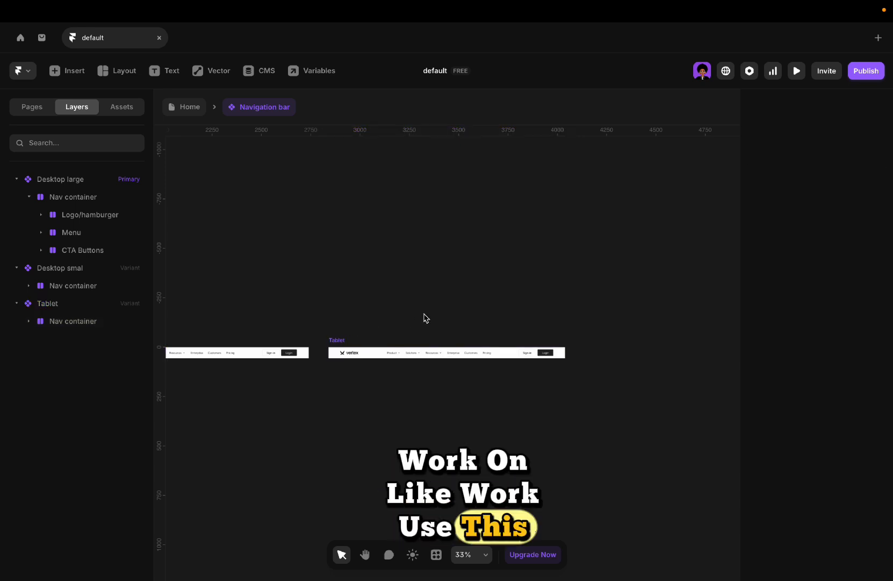
Set the Tablet variant's right and left padding to 32.
left_click(351, 347)
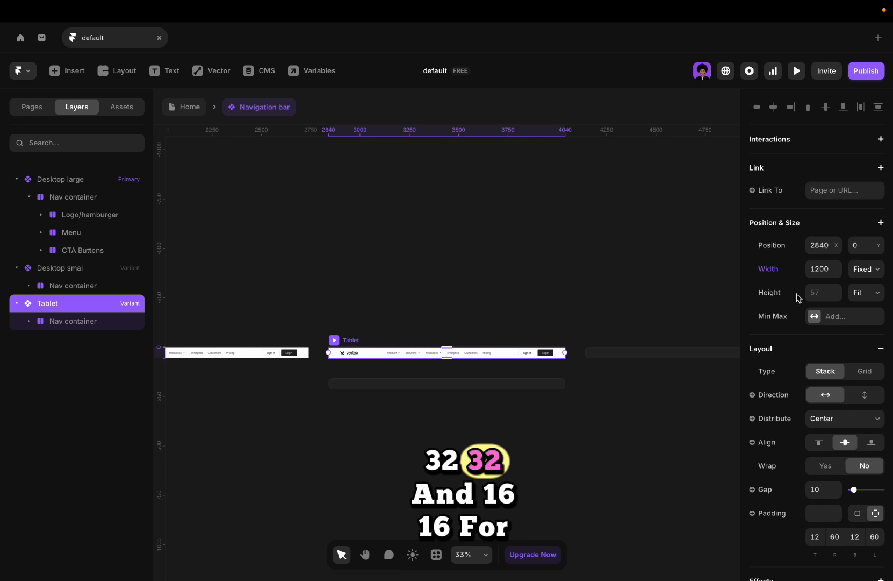
scroll(799, 297, "down", 7)
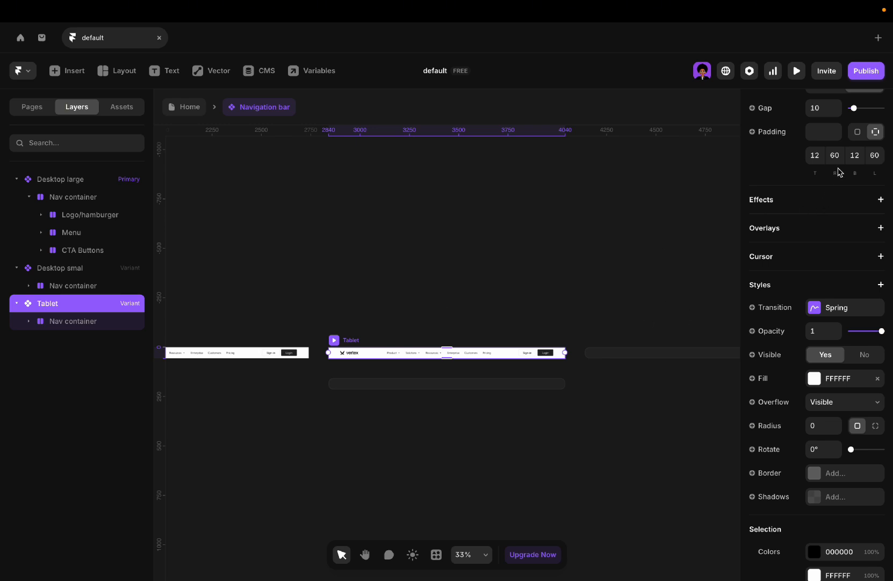
type("2")
left_click(881, 154)
type("32")
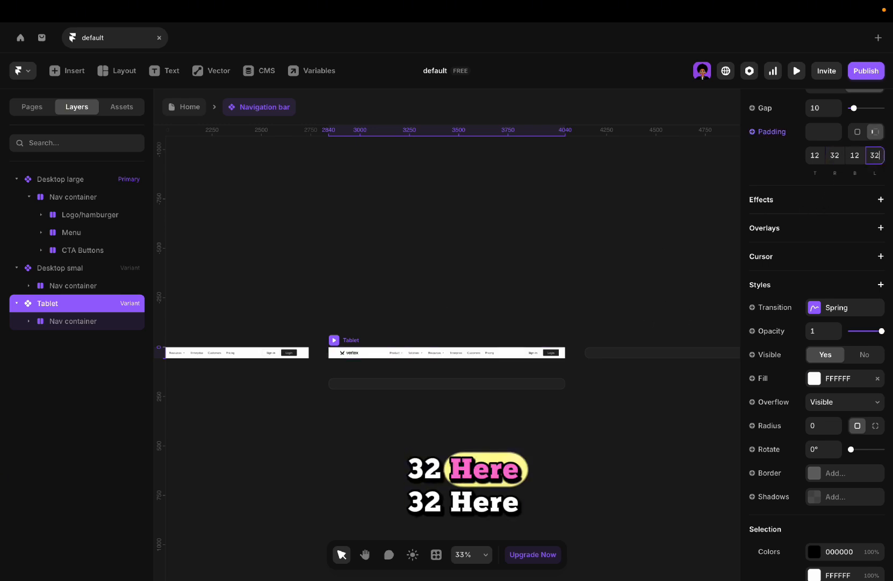
Hide both the Menu and the CTA Buttons in the Tablet variant's Nav container by setting Visible to No.
scroll(371, 319, "up", 5)
scroll(344, 329, "down", 2)
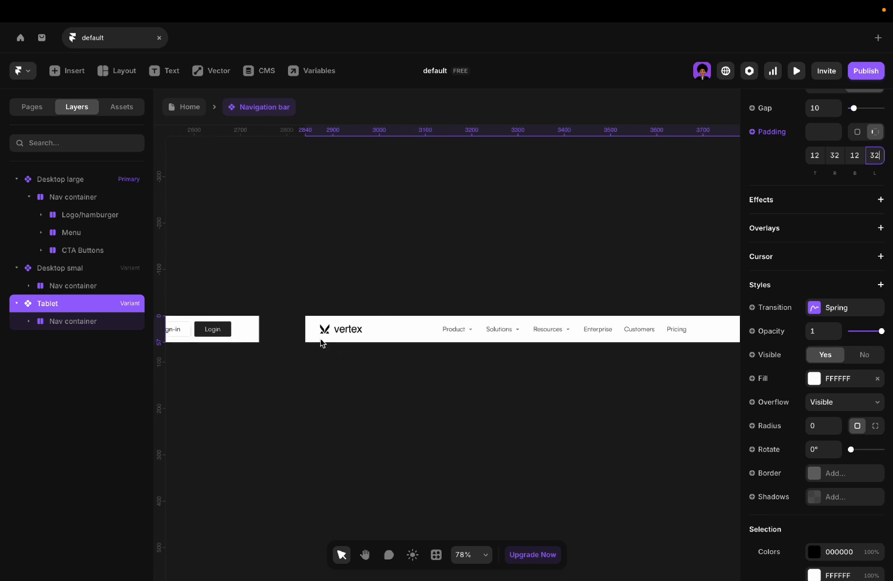
left_click(32, 321)
left_click(68, 321)
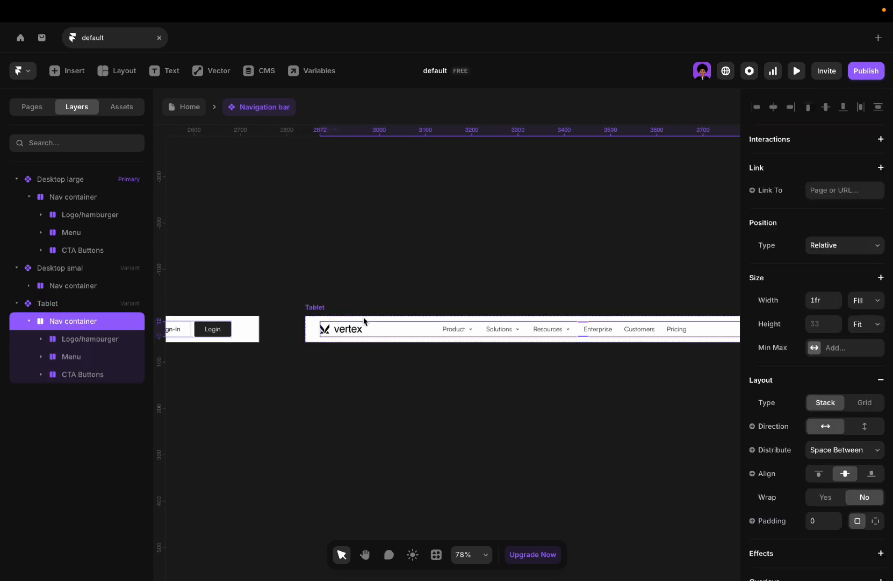
left_click(452, 336)
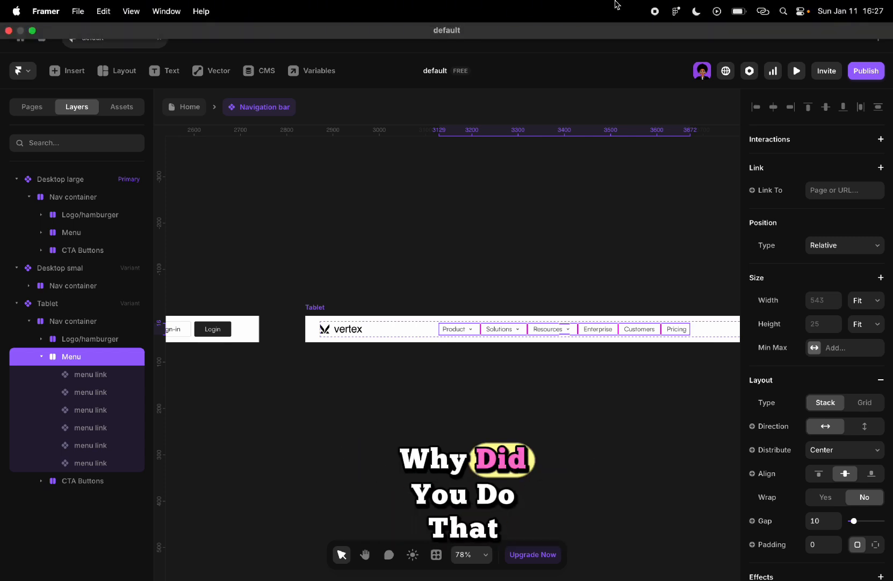
left_click(41, 356)
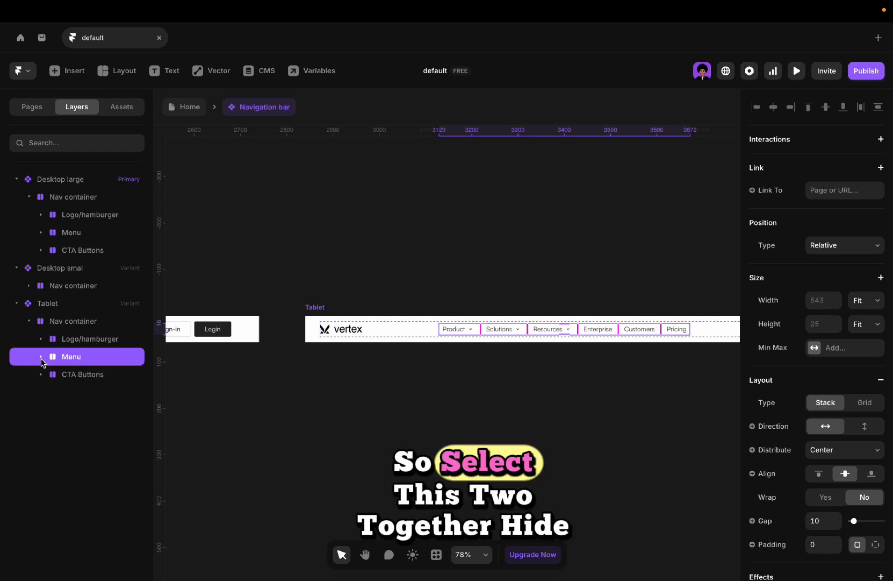
left_click(62, 374, "shift")
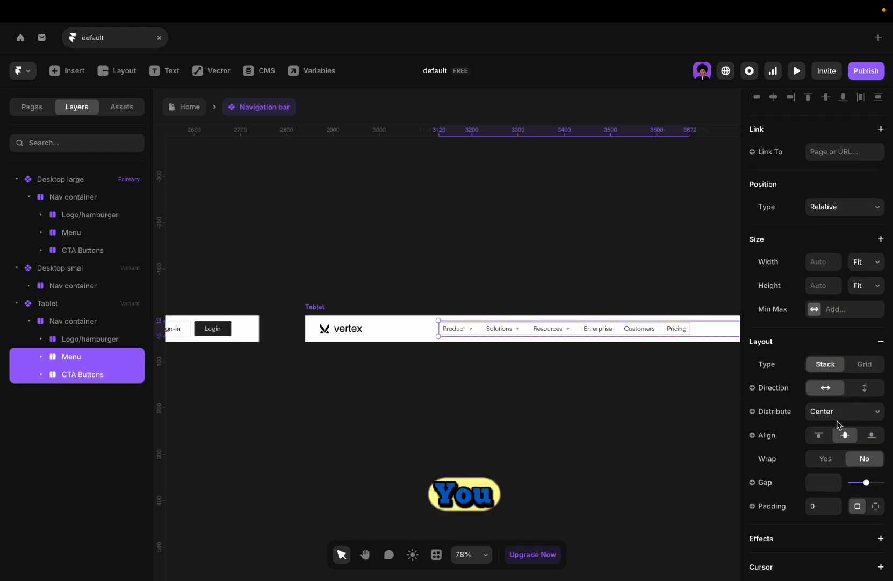
scroll(839, 424, "down", 6)
left_click(863, 322)
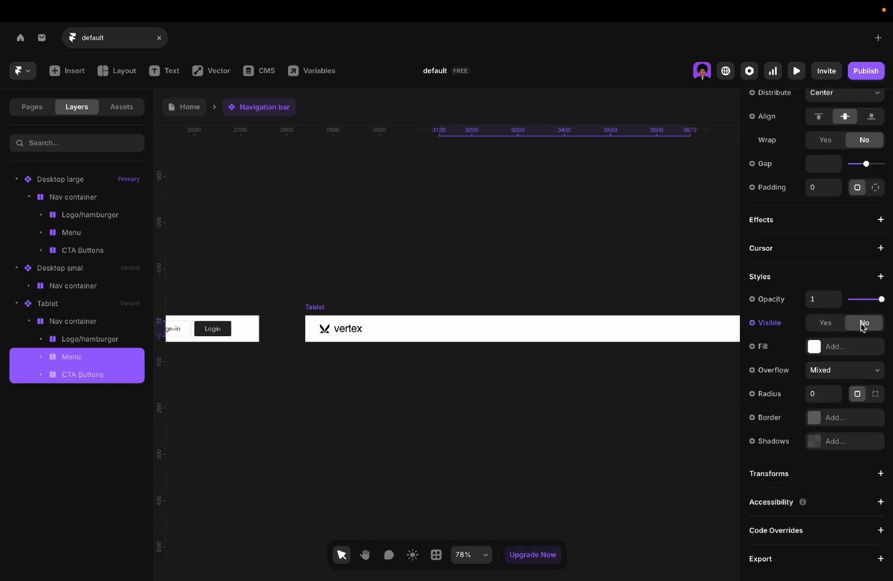
Set the Tablet variant's width to 810.
left_click(327, 307)
scroll(830, 209, "up", 7)
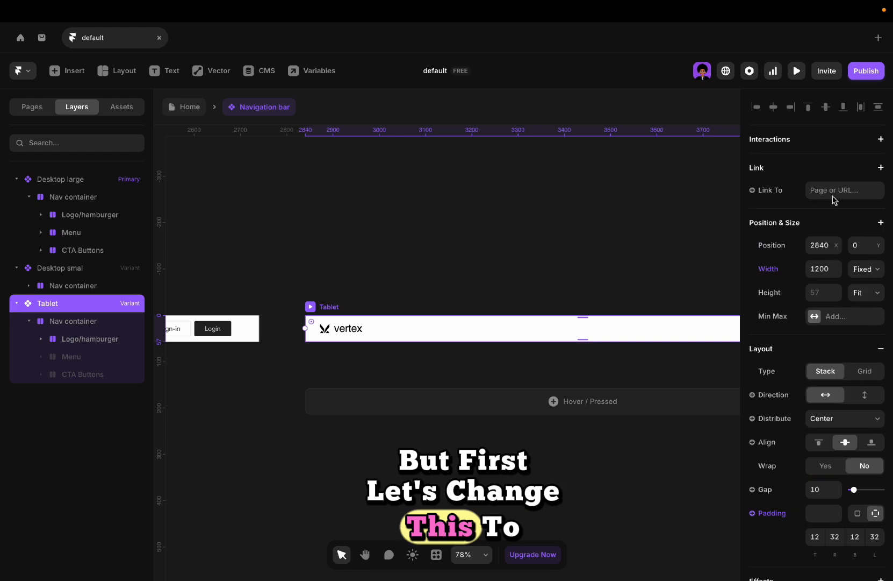
left_click(835, 274)
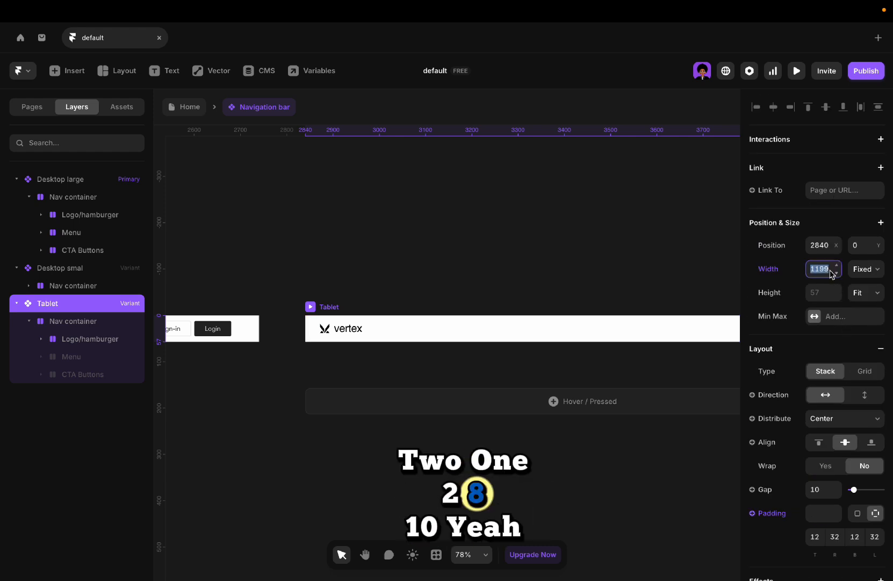
type("810")
key("Return")
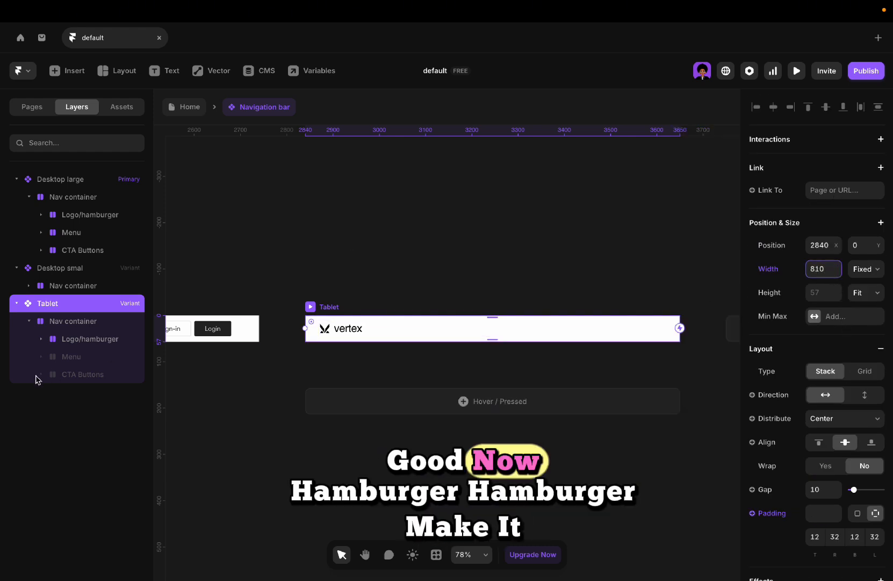
Make the Hamburger inside the Tablet variant's Logo/hamburger stack visible.
left_click(63, 339)
left_click(75, 375)
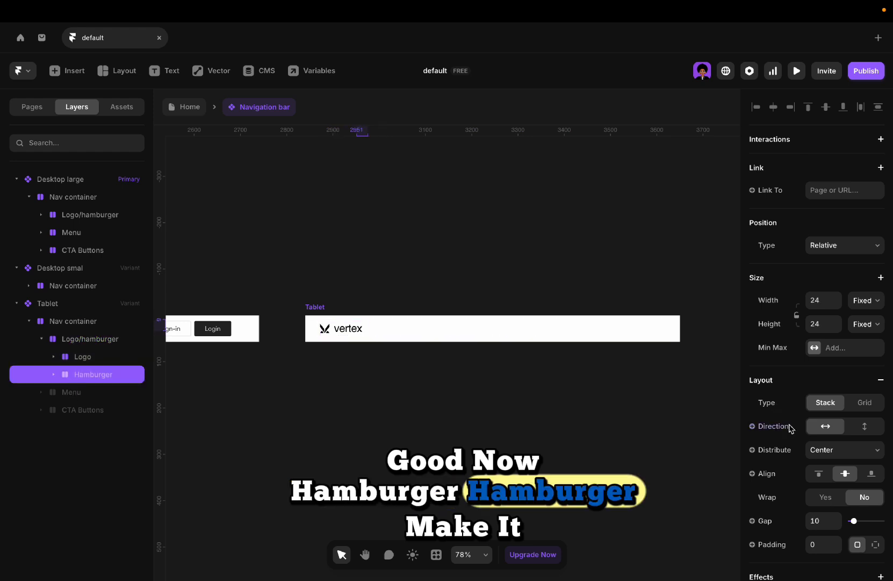
scroll(815, 387, "down", 5)
left_click(824, 447)
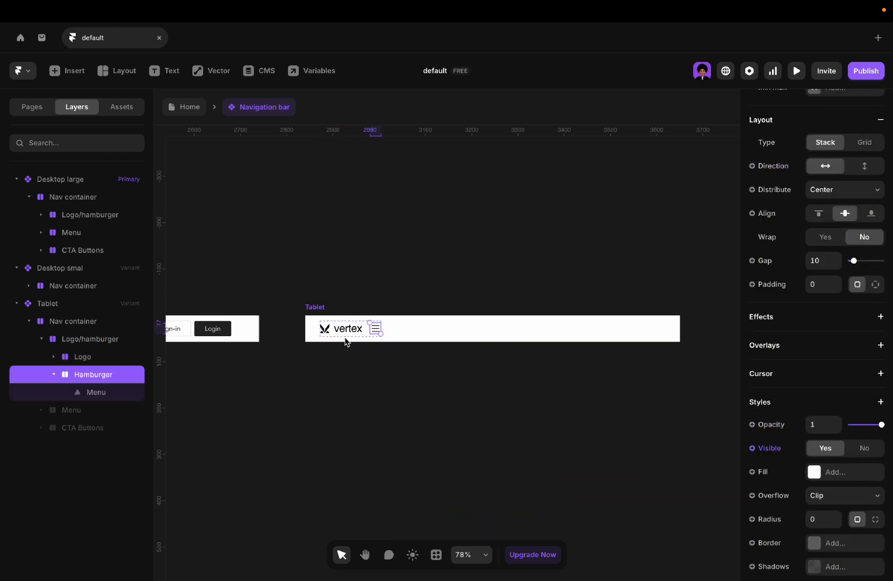
Set the Tablet variant's Logo/hamburger stack to Fill width and Space Between distribution.
left_click(111, 345)
left_click(865, 300)
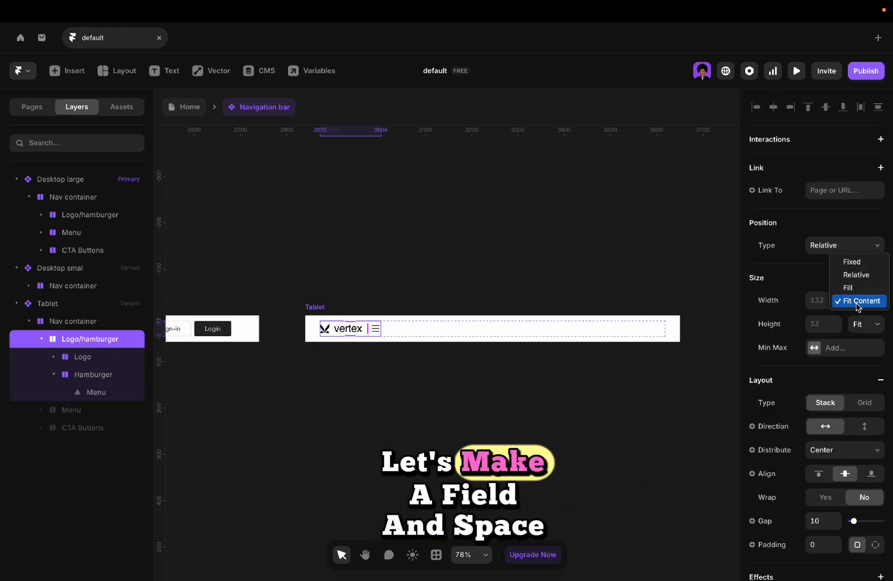
left_click(850, 287)
left_click(841, 449)
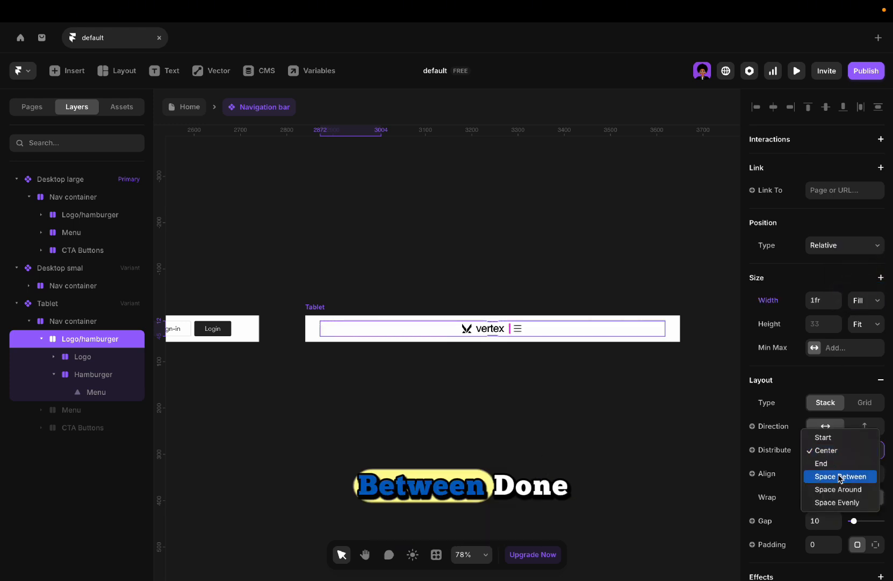
left_click(848, 476)
Add a fourth variant based on Tablet and name it Mobile.
scroll(457, 334, "right", 2)
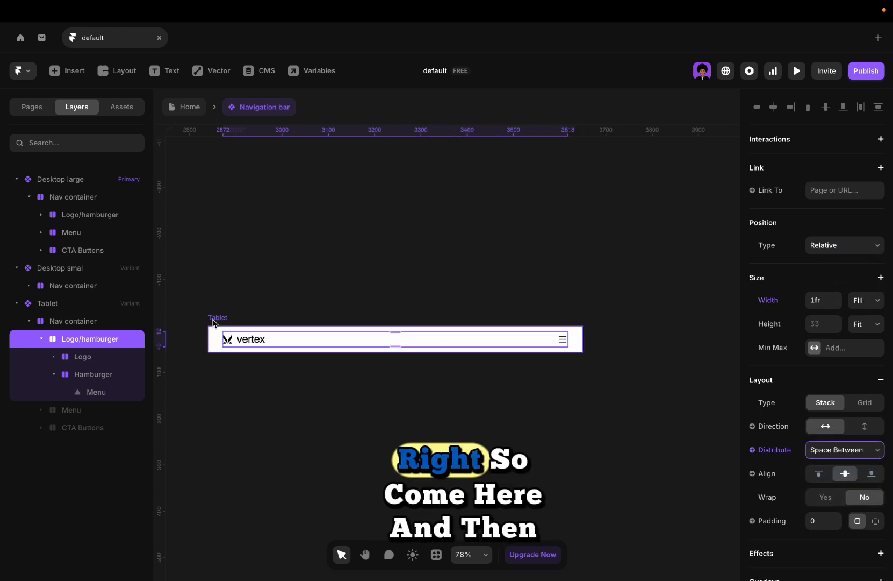
left_click(216, 319)
left_click(647, 339)
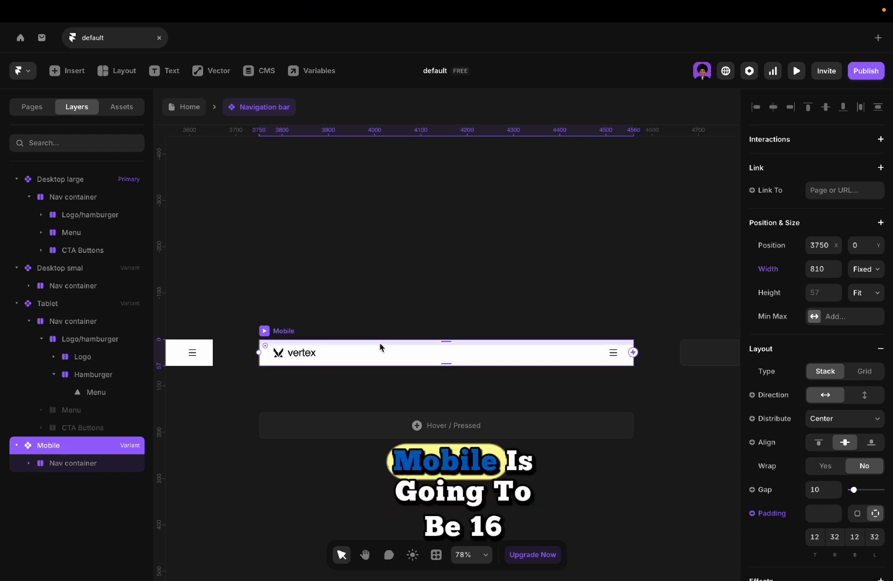
Set the Mobile variant's right and left padding to 16.
scroll(840, 298, "down", 3)
left_click(836, 379)
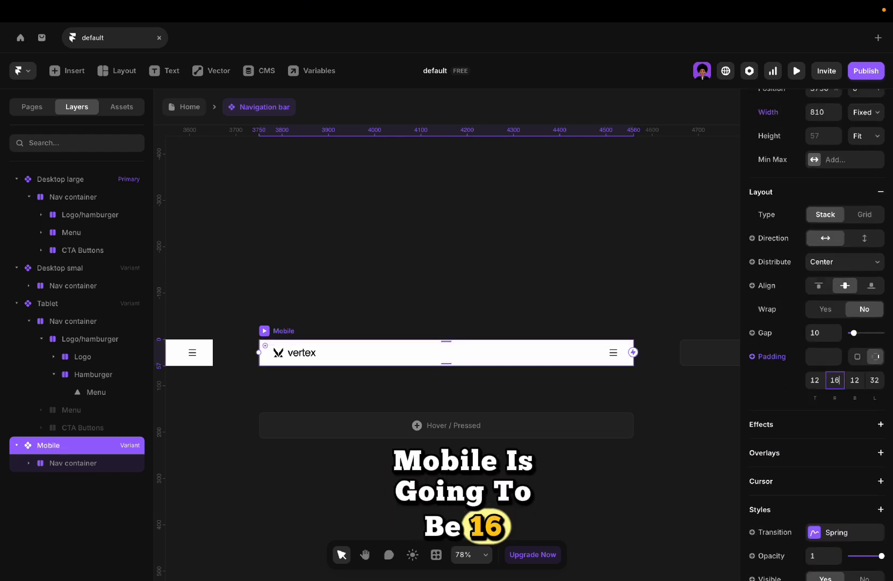
type("16")
Set the Mobile variant's width to 390.
scroll(829, 221, "up", 3)
left_click(817, 112)
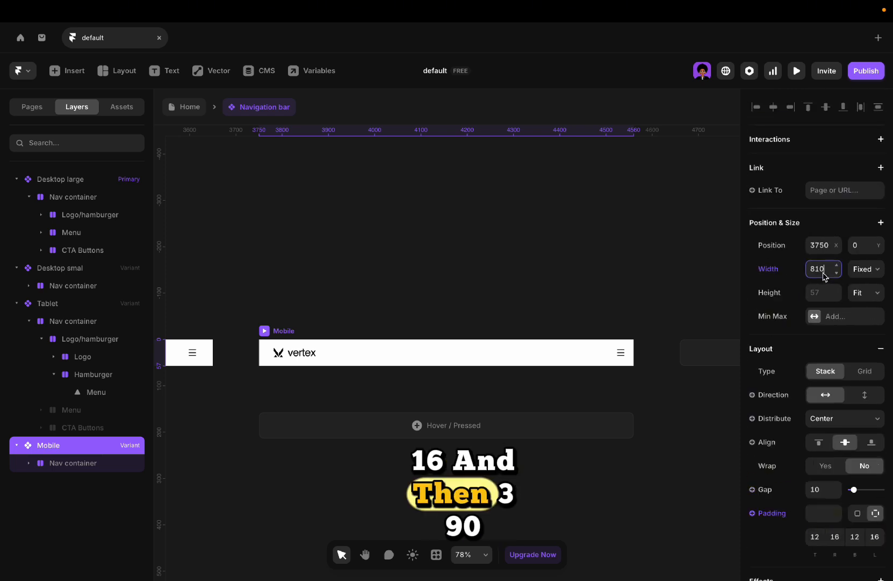
type("390")
key("Return")
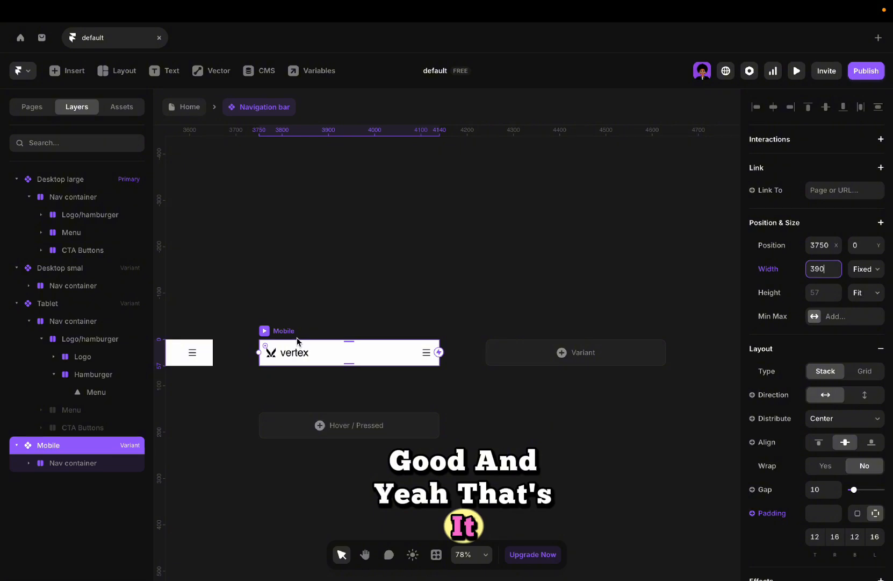
Leave the Navigation bar component, return to Home and open its Landing page template for editing.
scroll(297, 342, "left", 1)
scroll(297, 341, "down", 3)
scroll(297, 342, "left", 4)
left_click(179, 106)
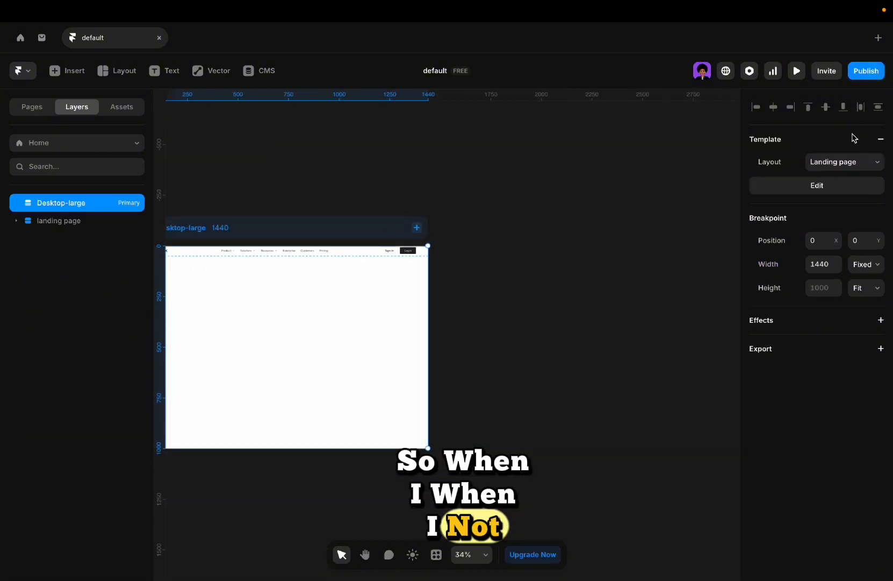
left_click(841, 188)
scroll(591, 189, "down", 3)
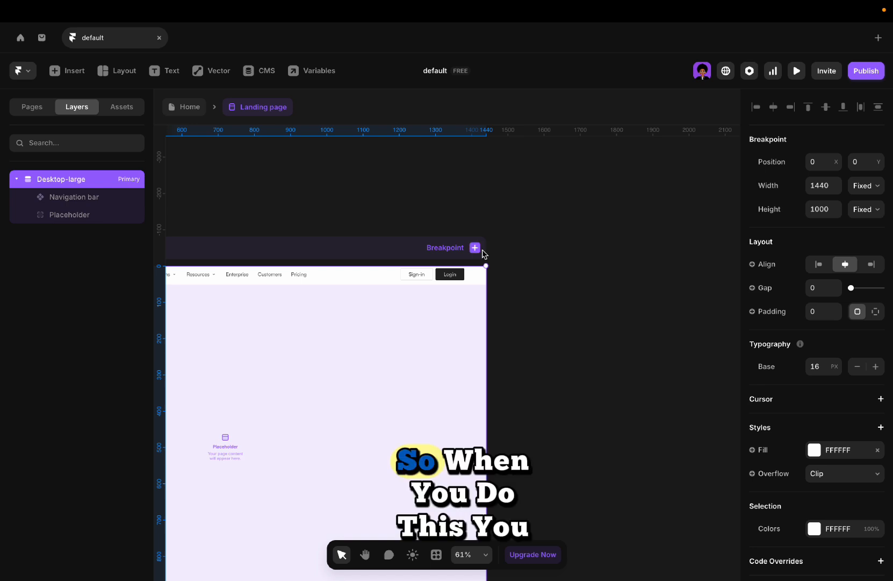
Add a Desktop 1200 breakpoint to the template and set its navigation bar's width to 1200.
left_click(475, 248)
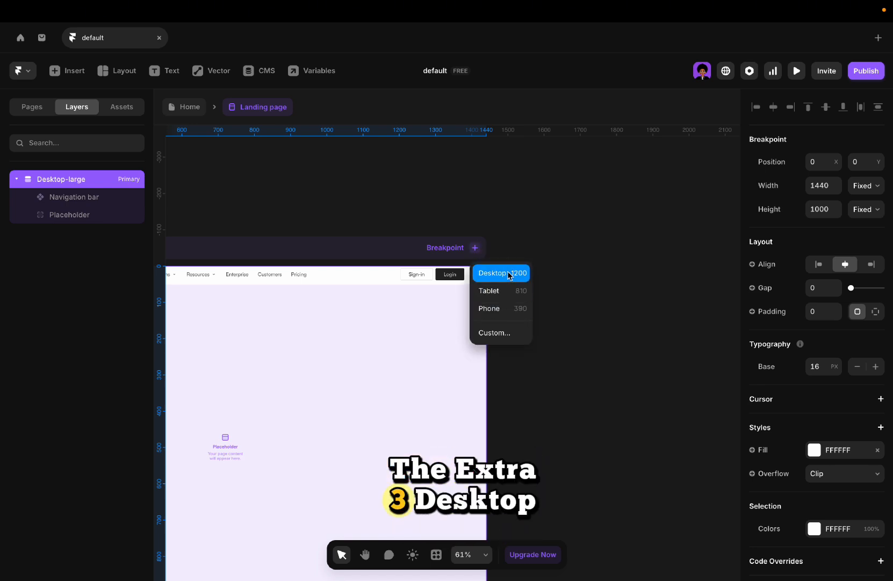
left_click(502, 273)
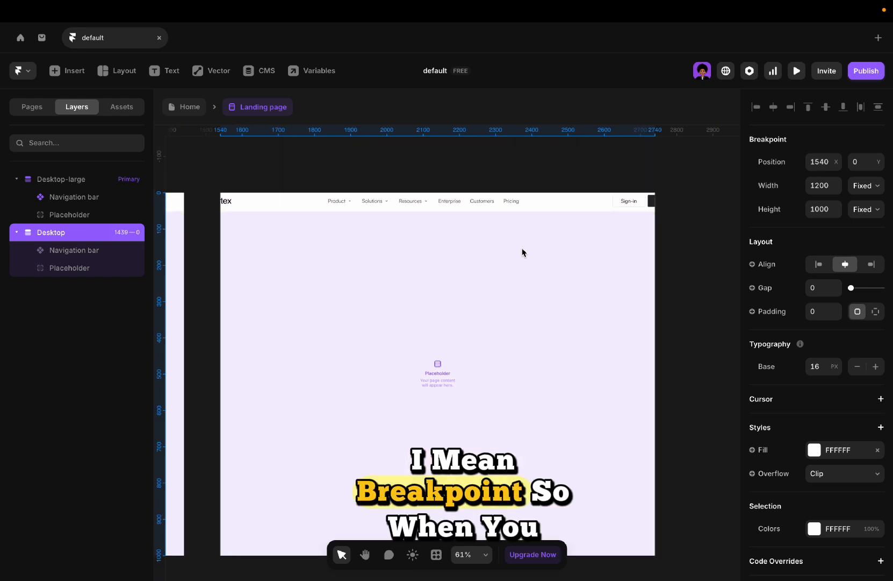
left_click(617, 236)
left_click(826, 309)
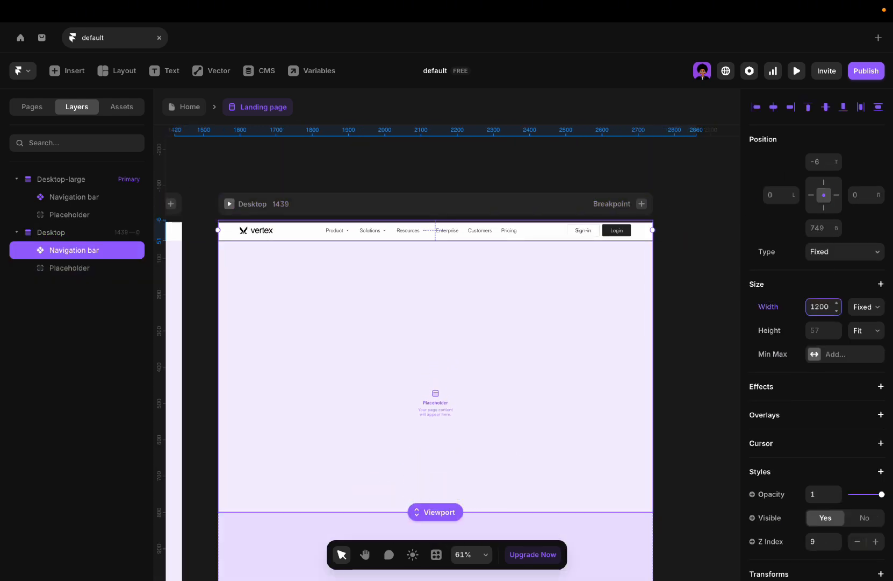
Align the Desktop-large breakpoint's navigation bar to the top edge of the page.
scroll(565, 240, "left", 3)
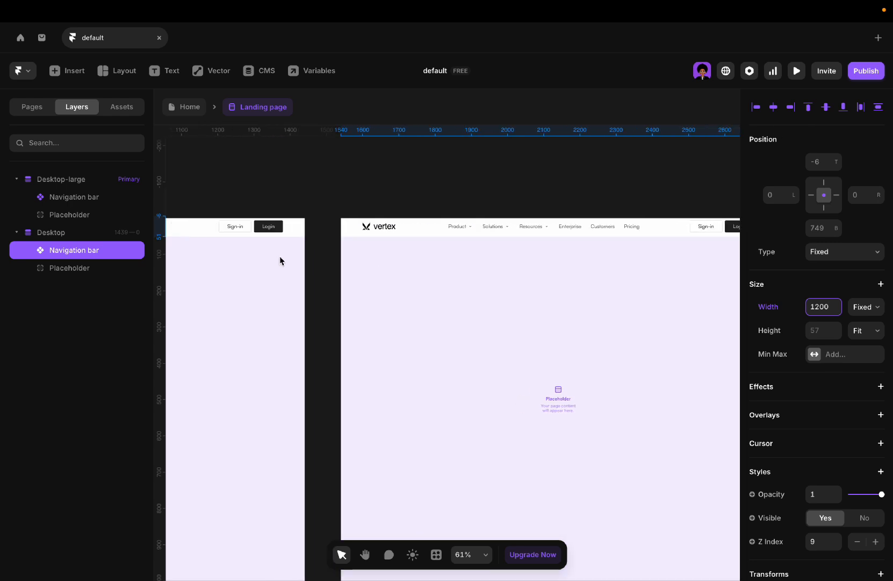
left_click(253, 203)
left_click(252, 232)
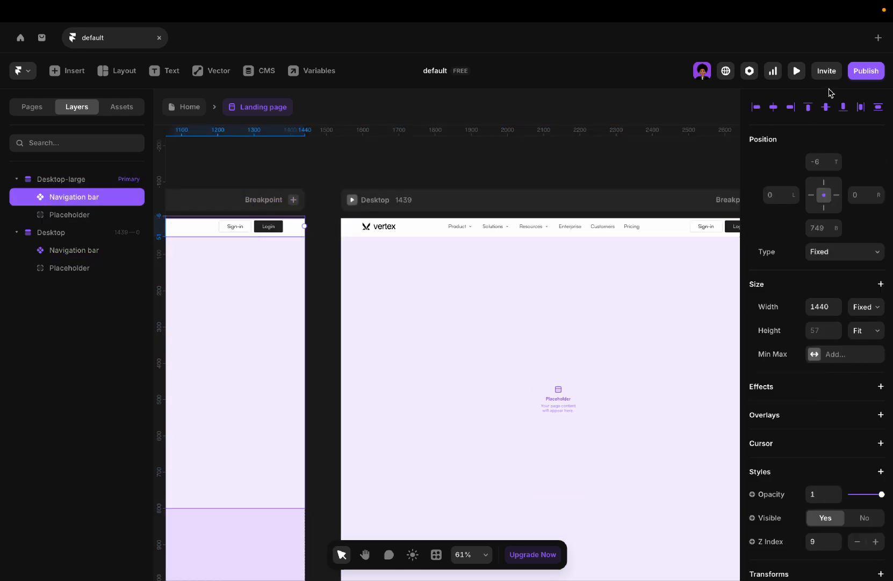
left_click(806, 107)
Add the Tablet 810 and Phone 390 breakpoints to the Landing page template.
scroll(565, 199, "right", 5)
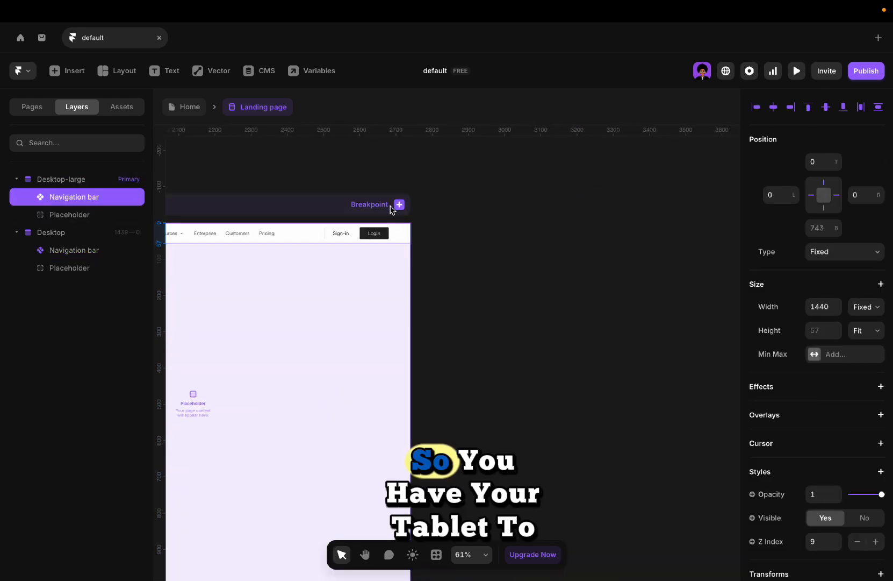
left_click(399, 205)
left_click(409, 230)
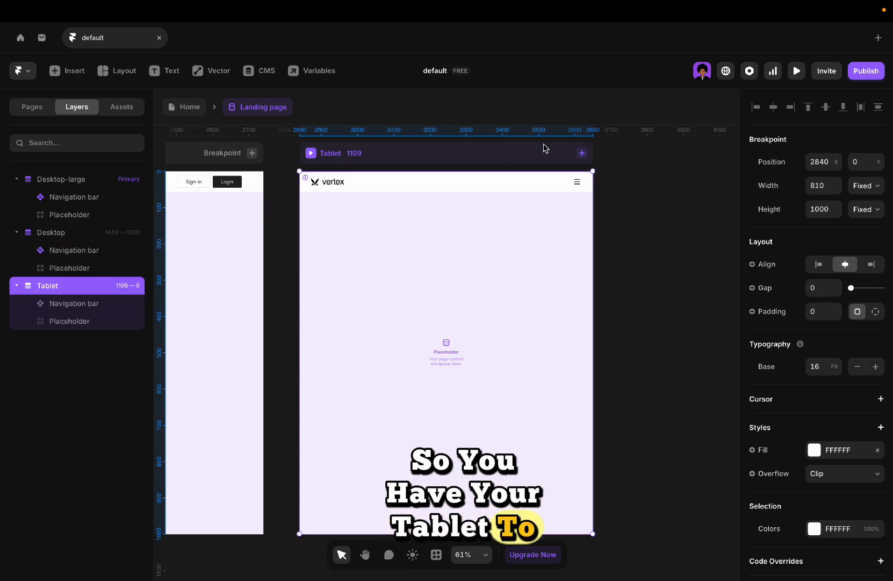
left_click(582, 152)
left_click(586, 178)
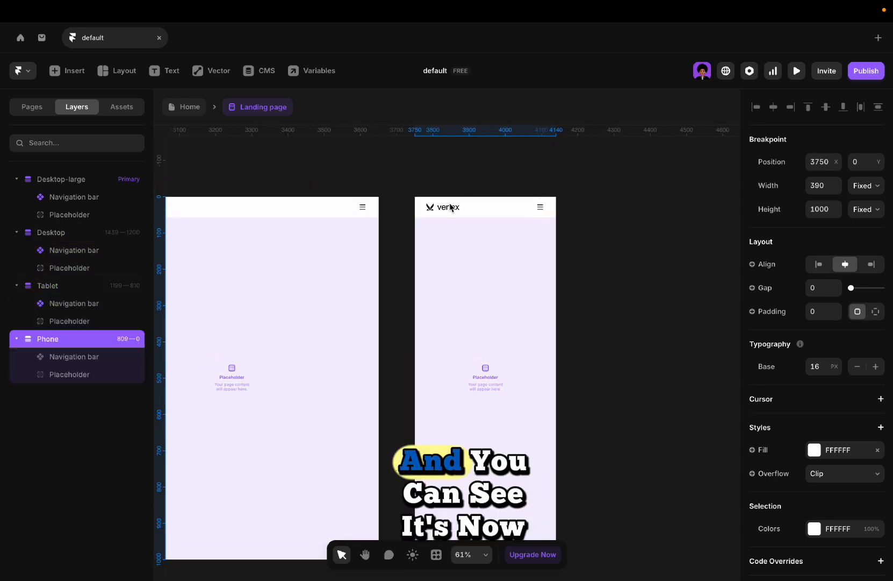
Switch the Phone breakpoint's navigation bar to the Mobile variant.
left_click(472, 206)
scroll(855, 490, "down", 3)
left_click(855, 491)
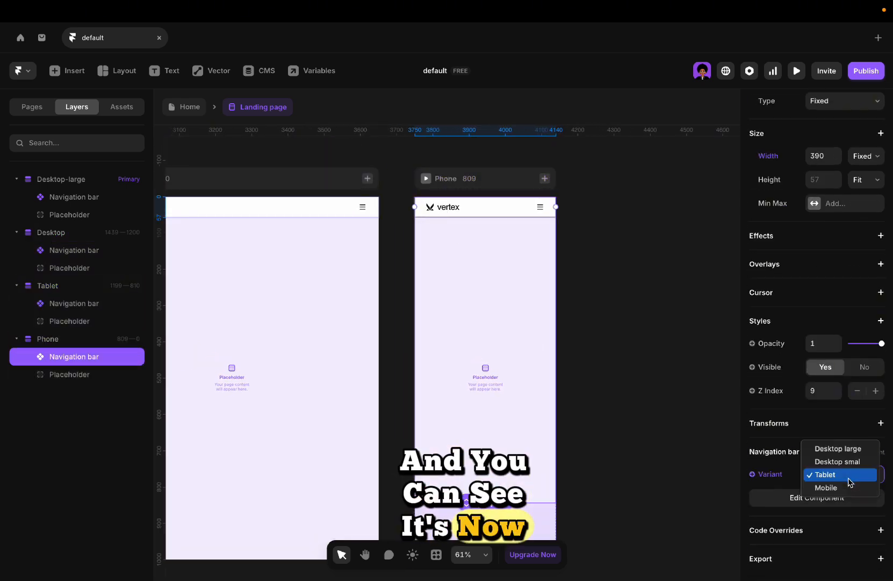
left_click(845, 484)
left_click(636, 365)
Compare the navigation bar across the Phone, Tablet and Desktop breakpoints.
scroll(635, 364, "left", 5)
scroll(635, 364, "up", 2)
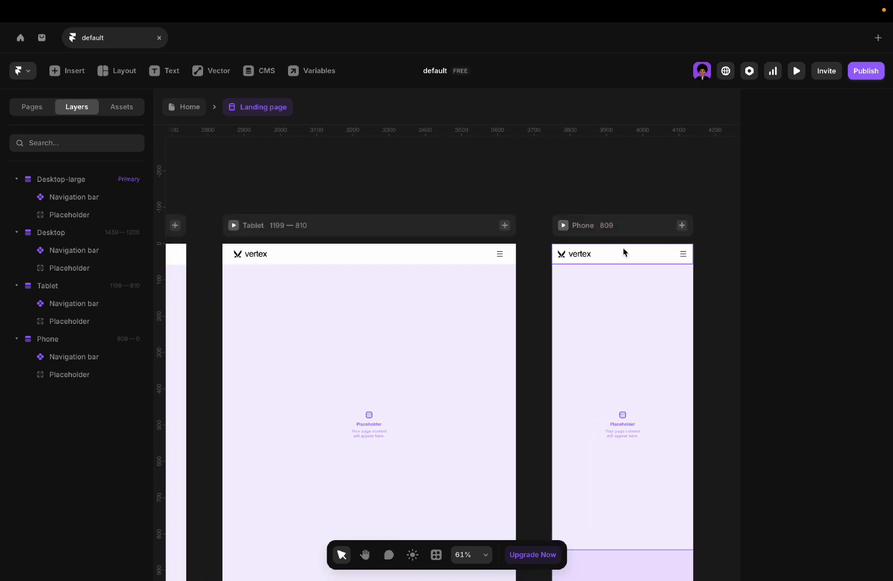
scroll(433, 265, "left", 5)
scroll(434, 268, "left", 3)
scroll(434, 269, "down", 3)
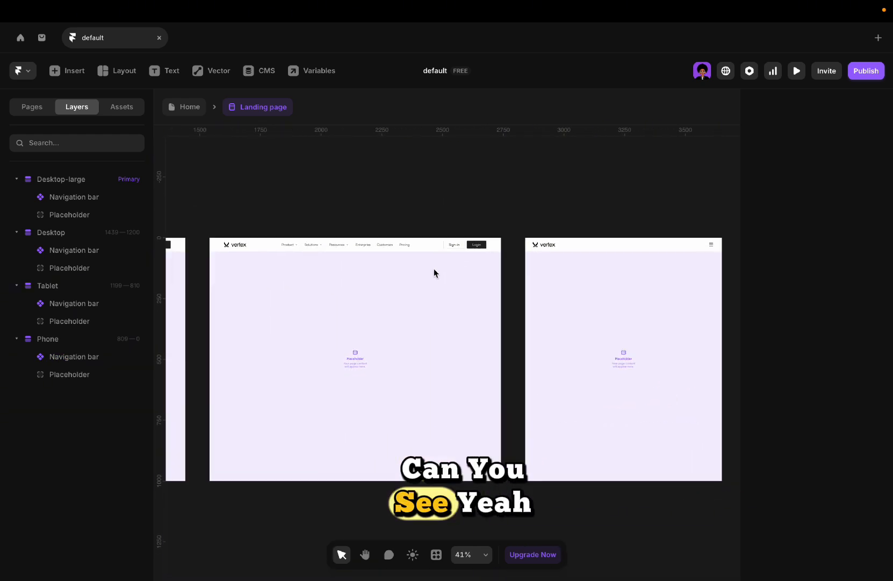
Draw a frame about 1209 by 555 on the empty canvas below the Desktop-large breakpoint.
scroll(434, 269, "left", 6)
scroll(434, 268, "down", 2)
scroll(434, 269, "down", 4)
scroll(435, 269, "left", 3)
scroll(435, 271, "left", 3)
scroll(435, 271, "up", 1)
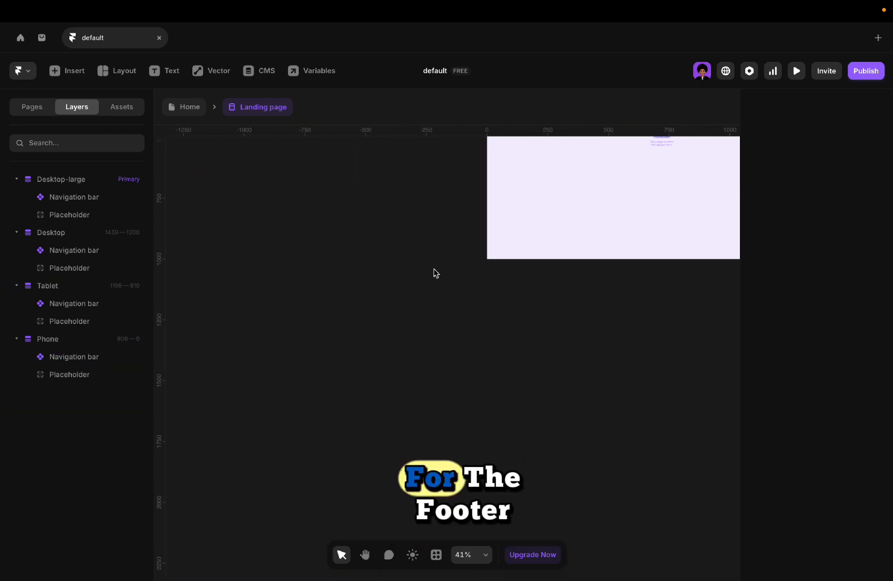
key("f")
left_click_drag(327, 293, 622, 428)
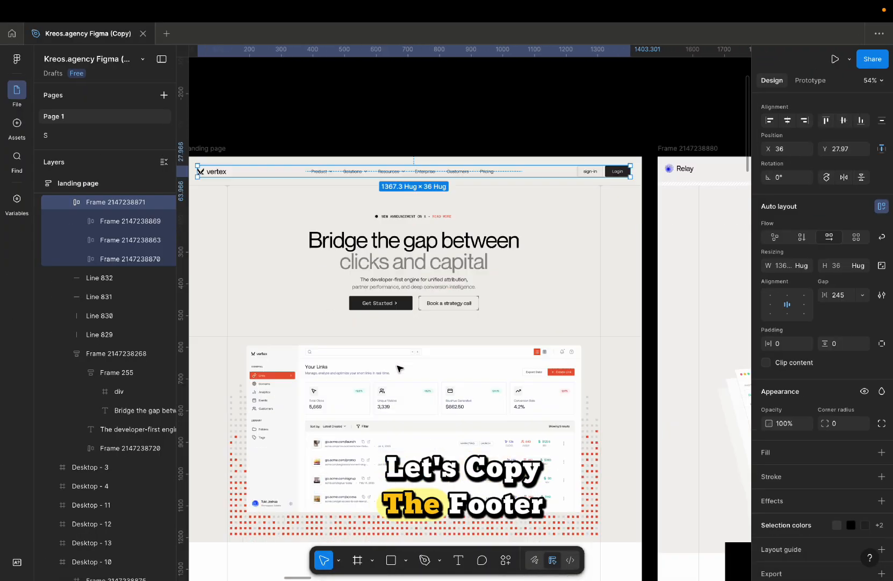
In the Kreos.agency Figma file, copy the landing page's footer container to the clipboard with the Figma to HTML with Framer plugin.
scroll(398, 369, "down", 20)
scroll(399, 368, "left", 2)
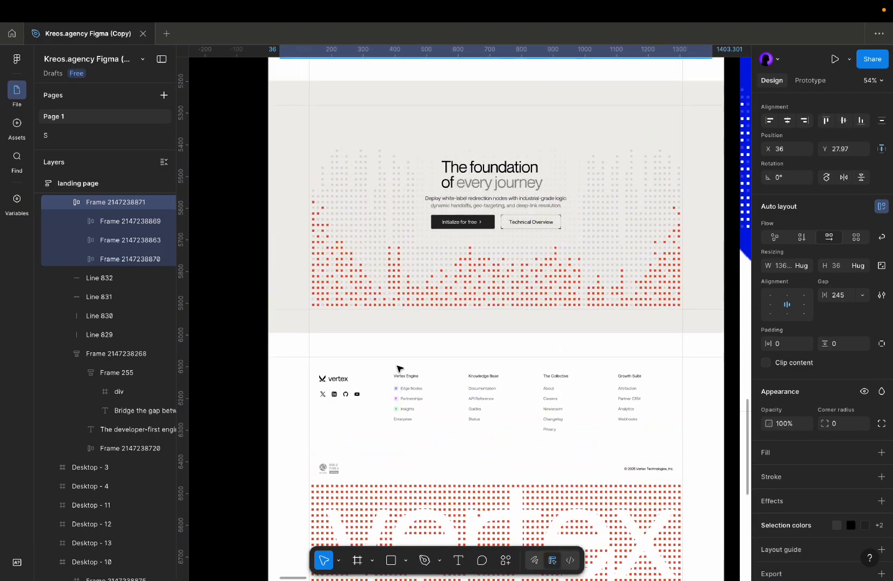
left_click(350, 407)
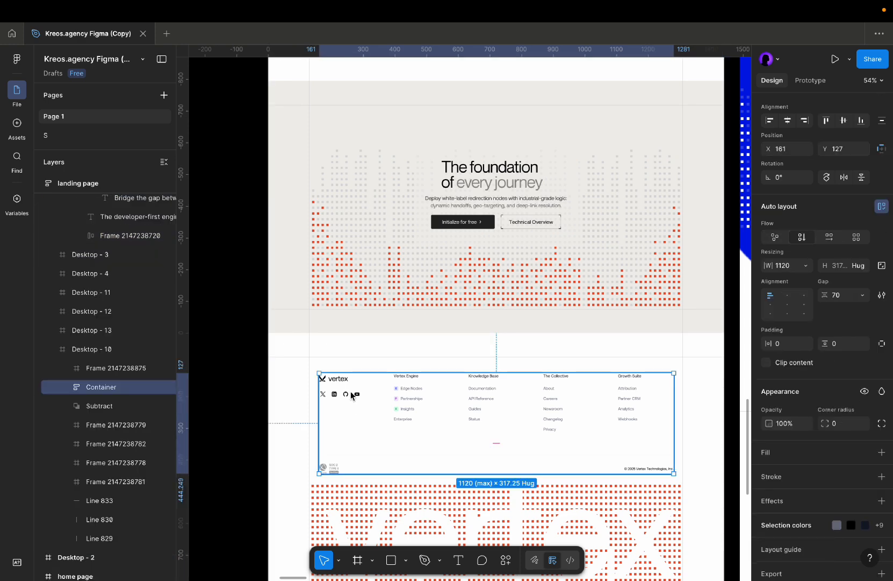
double_click(351, 396)
right_click(351, 395)
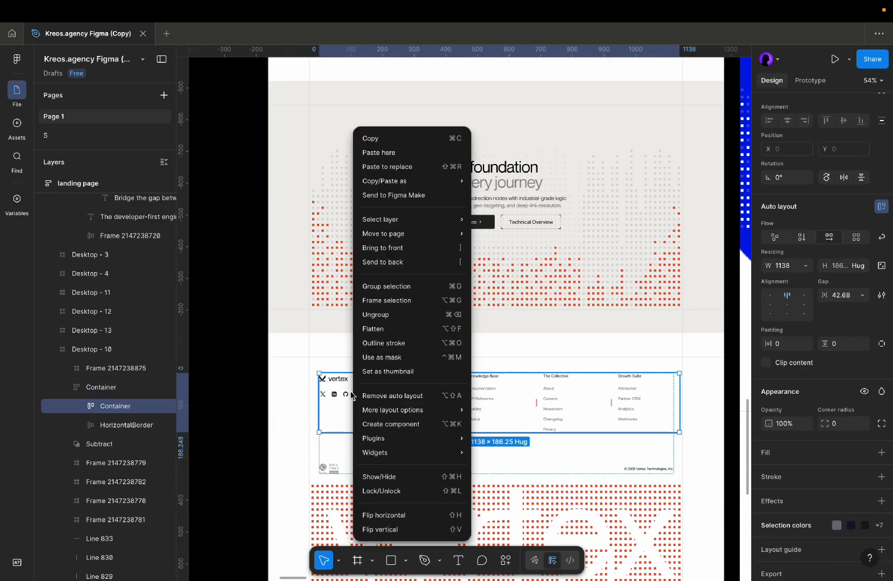
left_click(417, 438)
left_click(524, 270)
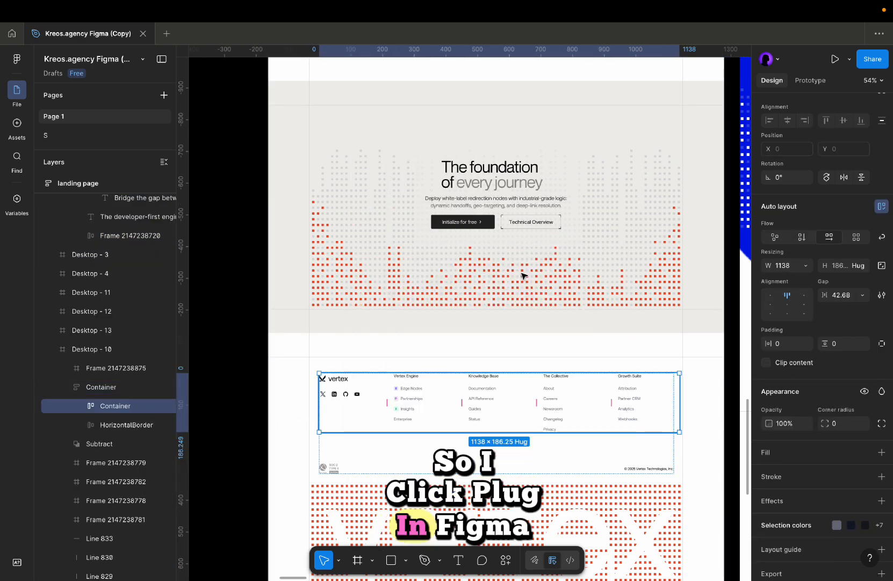
left_click(355, 450)
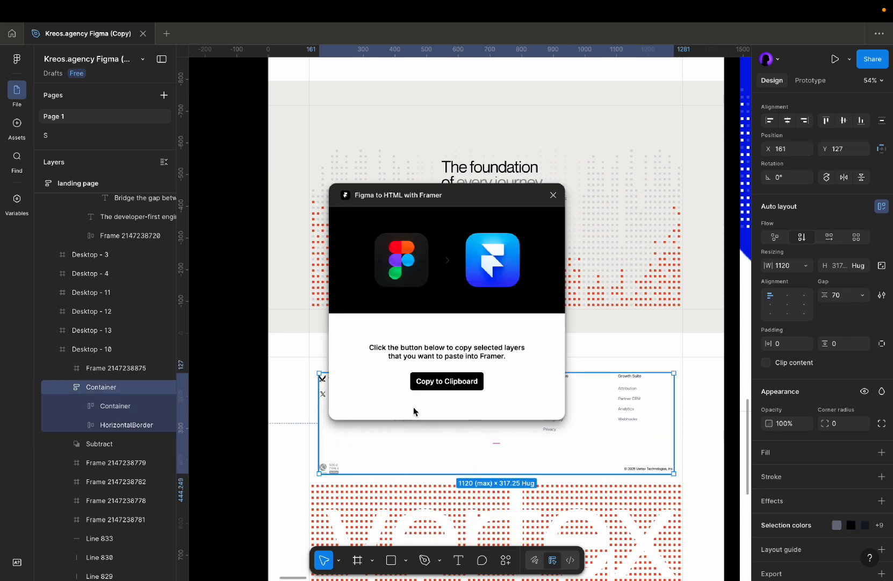
left_click(445, 382)
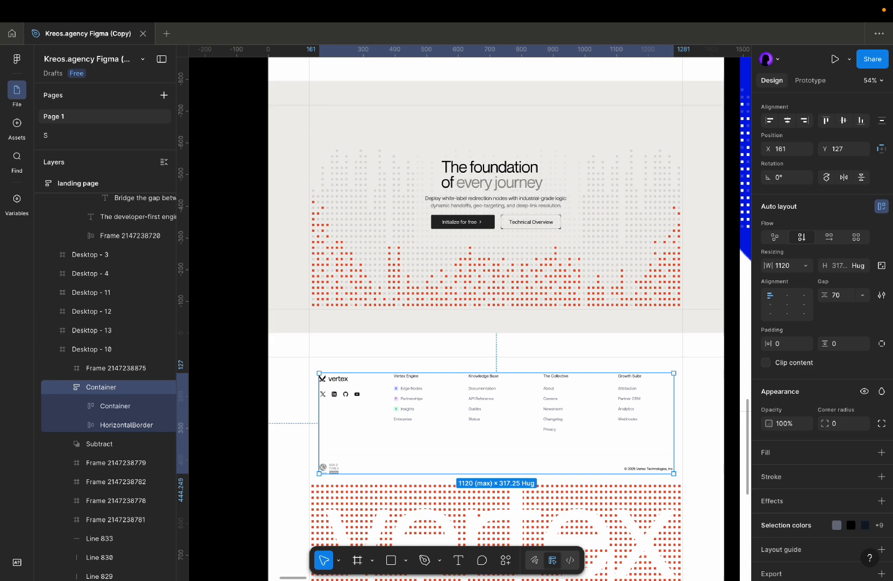
Switch back to Framer and paste the copied footer container into the new frame.
left_click(577, 549)
scroll(376, 377, "left", 3)
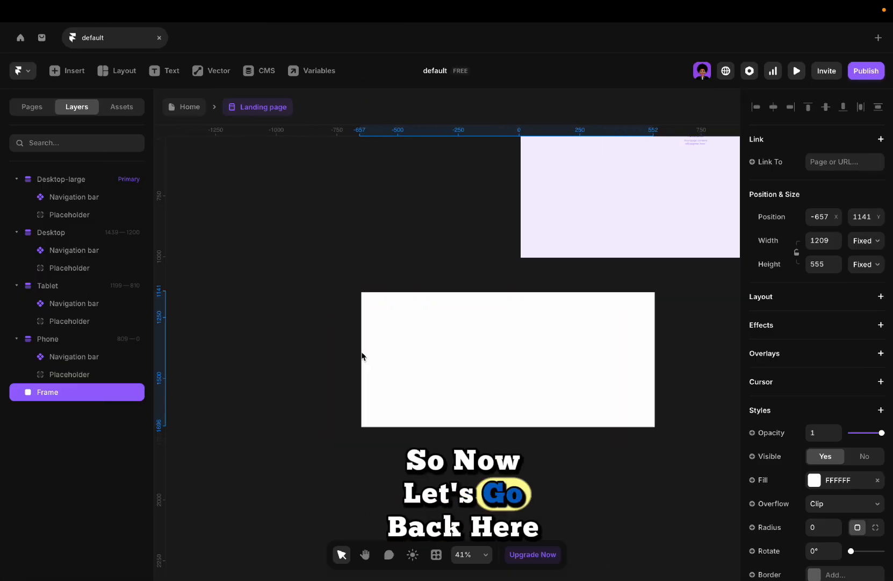
key("super+v")
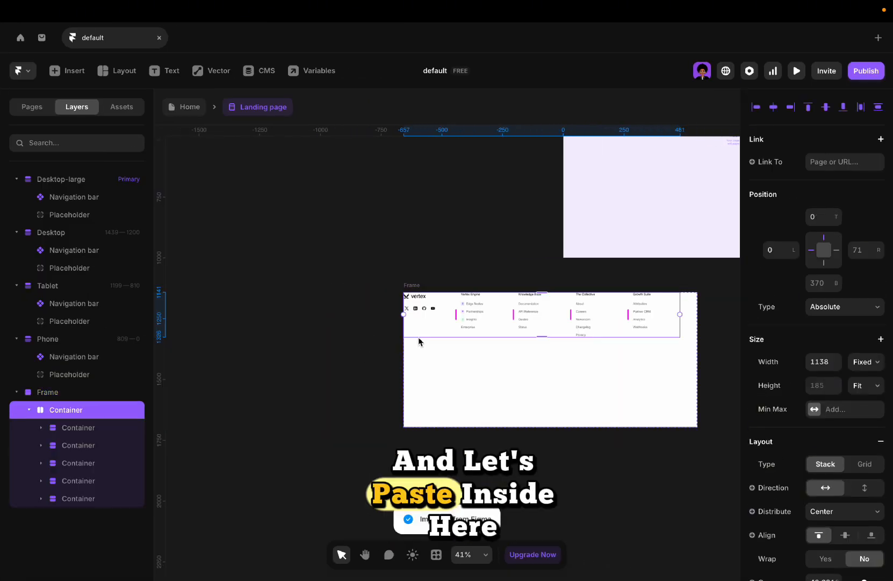
mouse_move(536, 551)
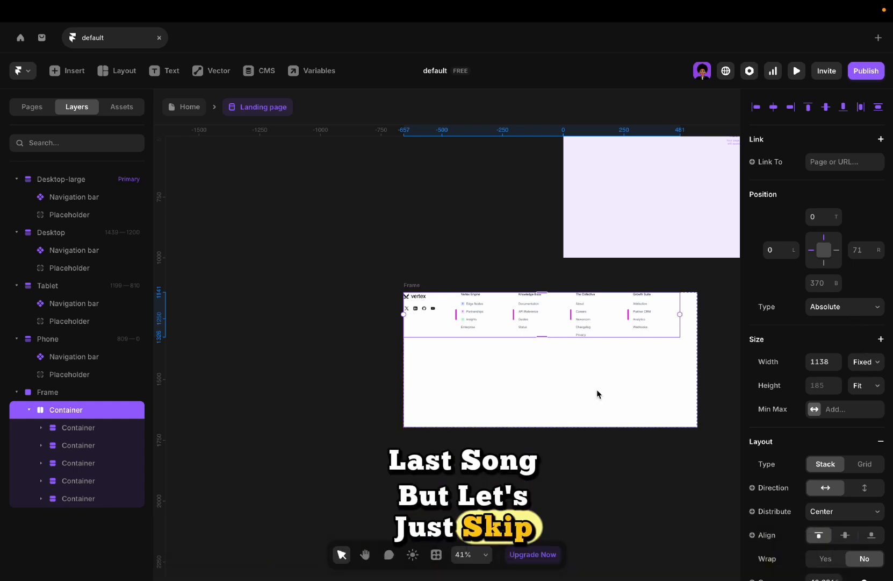
Rename the frame holding the pasted container to Footer.
left_click(410, 284)
double_click(410, 284)
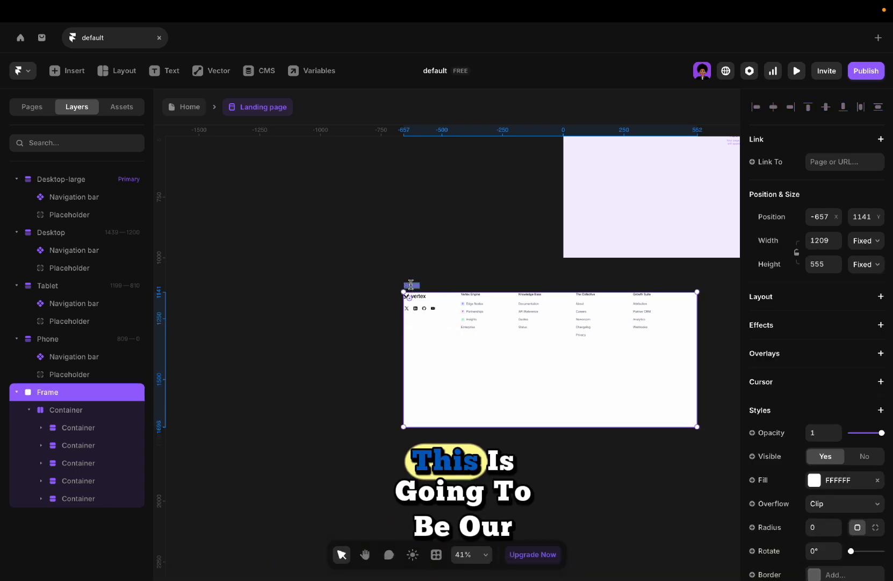
type("Footer")
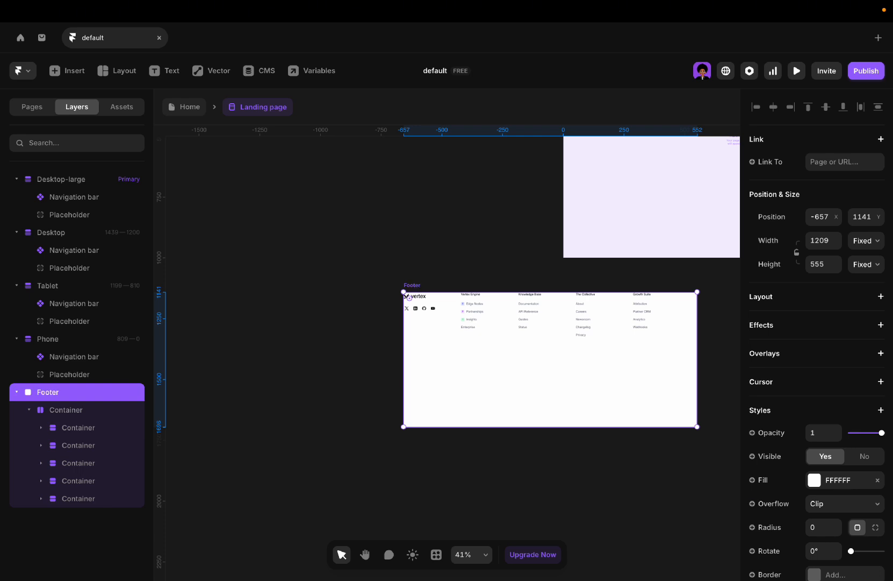
Apply a stack layout to the Footer frame and set its width to Fit Content.
left_click(800, 301)
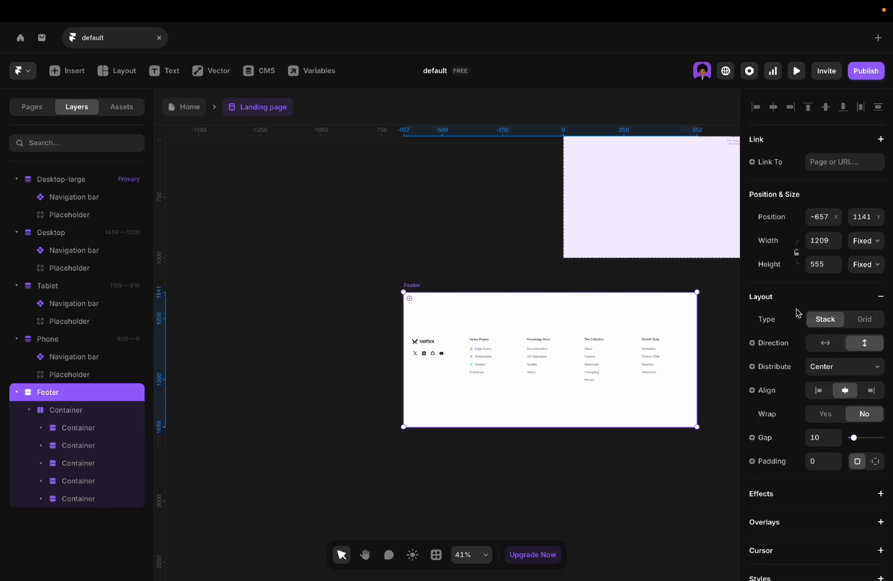
left_click(878, 265)
left_click(816, 267)
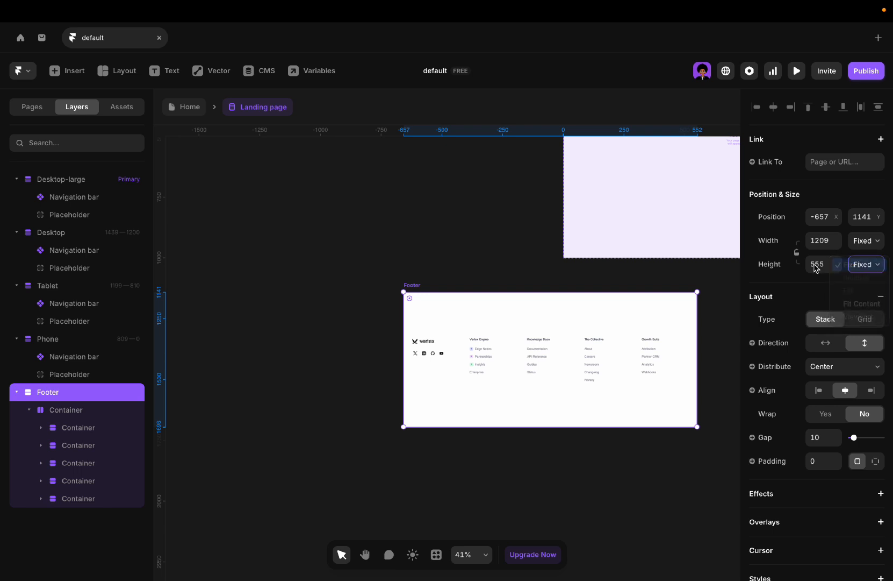
left_click(870, 246)
left_click(862, 280)
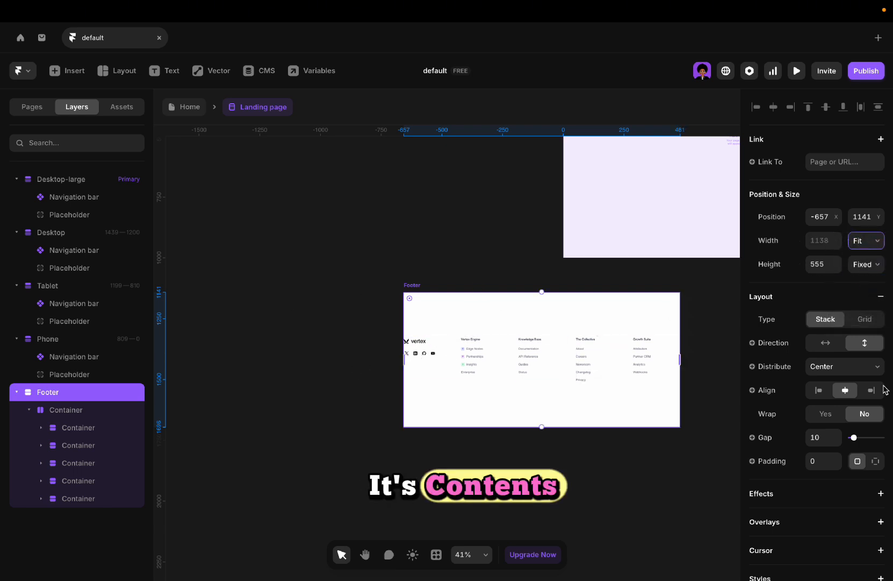
Set the Footer's individual padding to 100 top, 60 right, 100 bottom and 60 left.
left_click(876, 460)
left_click(816, 485)
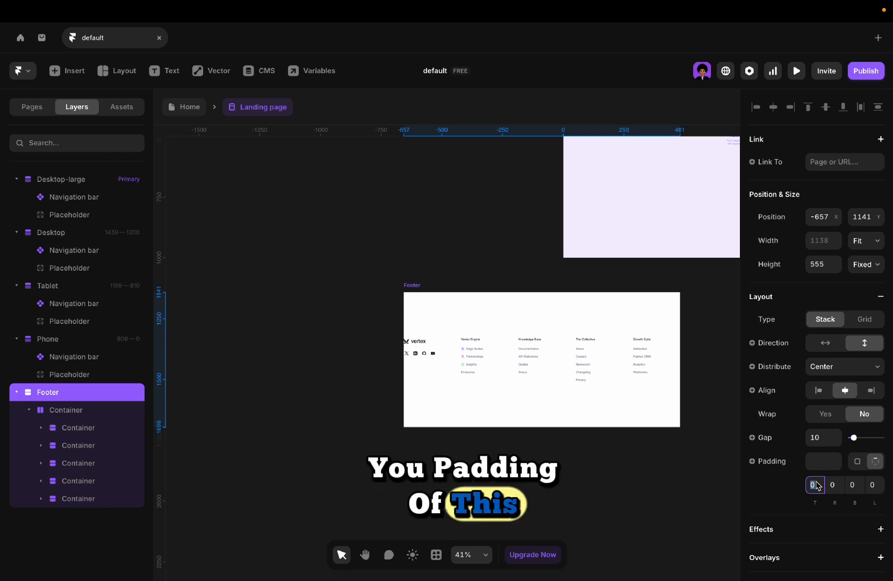
type("100")
key("Tab")
type("60")
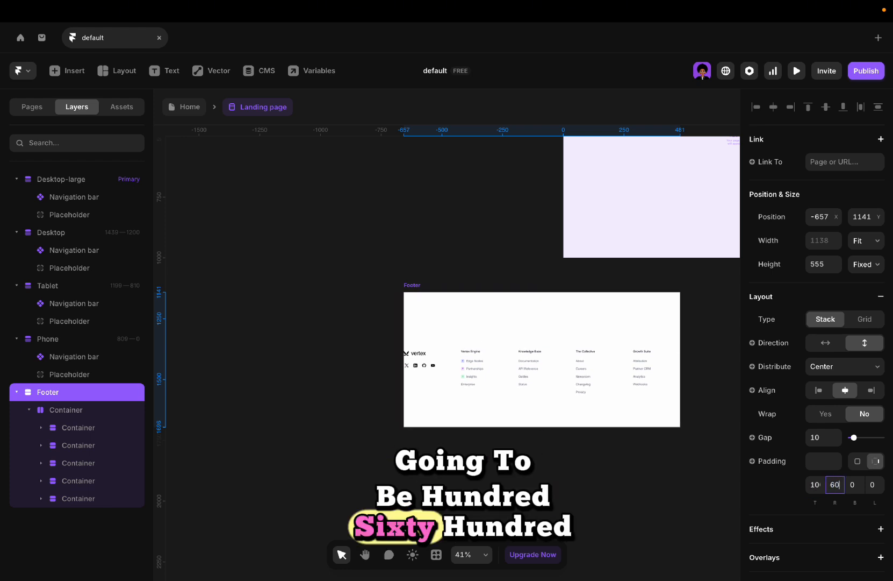
key("Tab")
type("100")
key("Tab")
type("60")
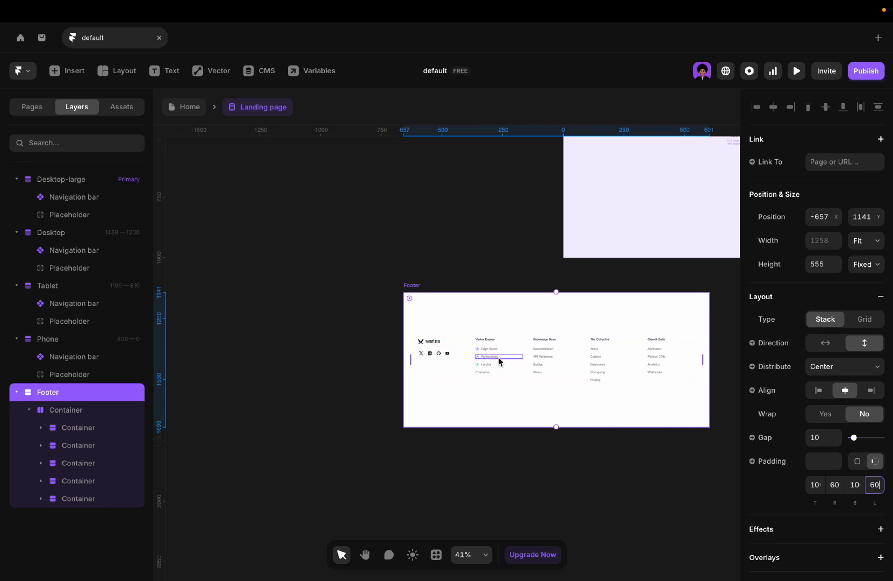
Set the width of the list under the Vertex Engine heading to Fill.
left_click(499, 359)
left_click(867, 272)
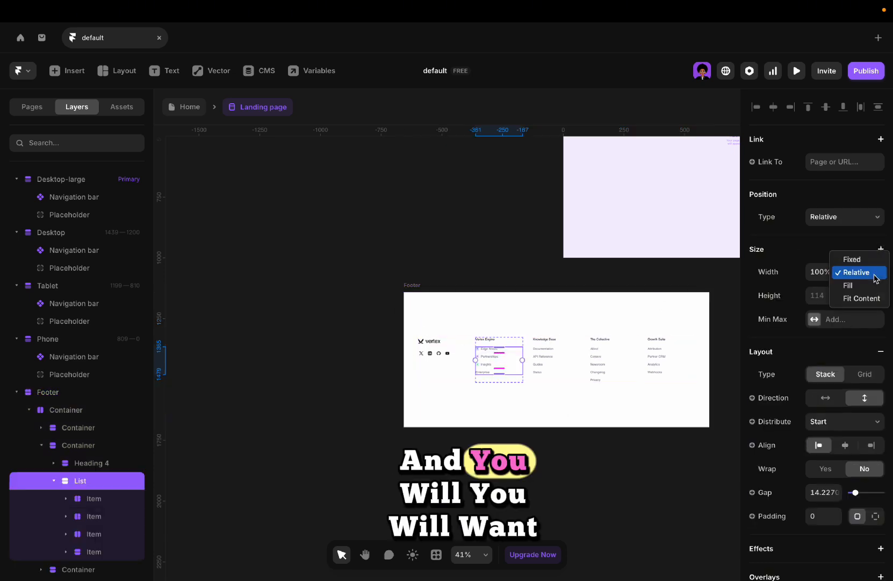
left_click(864, 286)
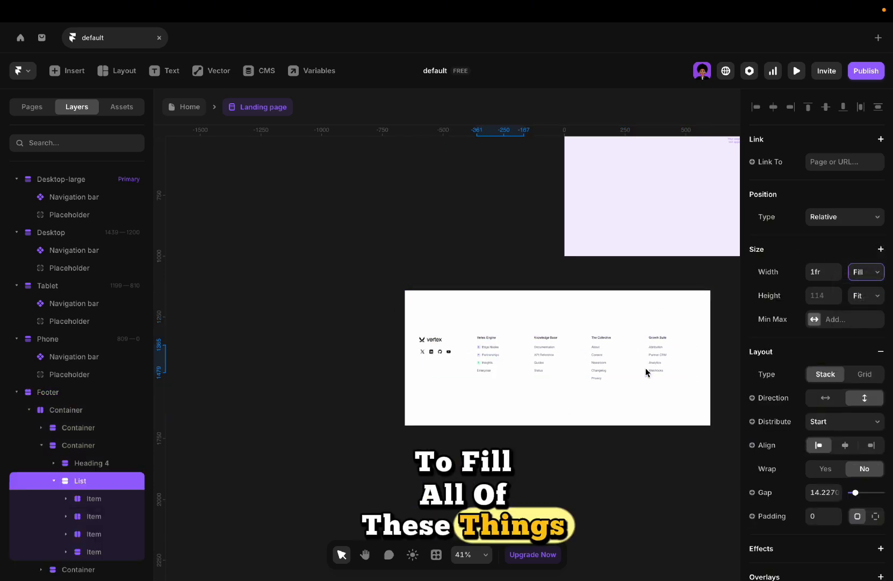
Set the height of the Footer frame to Fit Content.
left_click(428, 284)
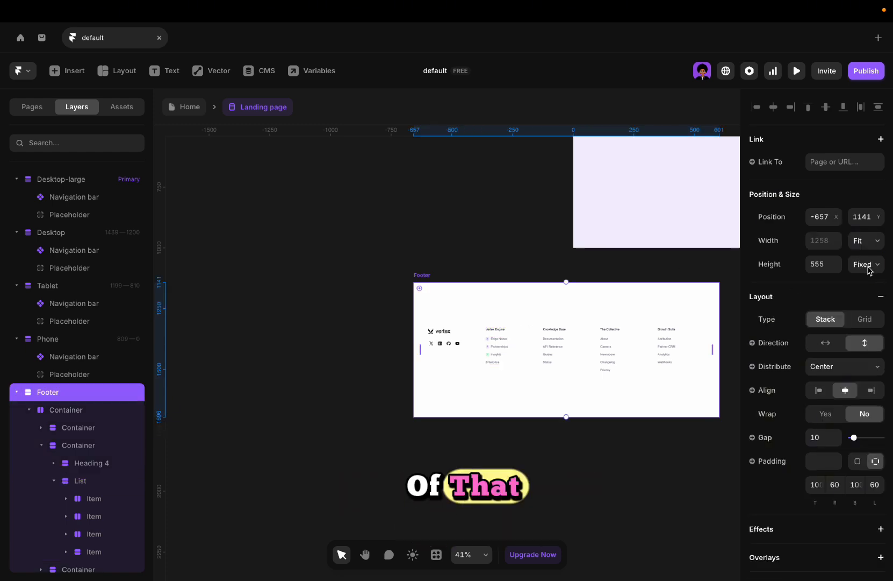
left_click(477, 337)
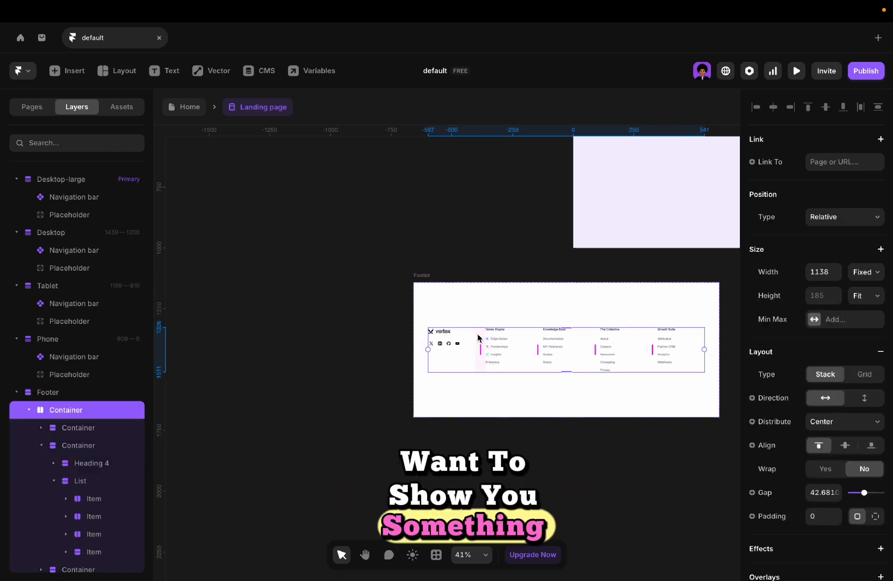
left_click(423, 276)
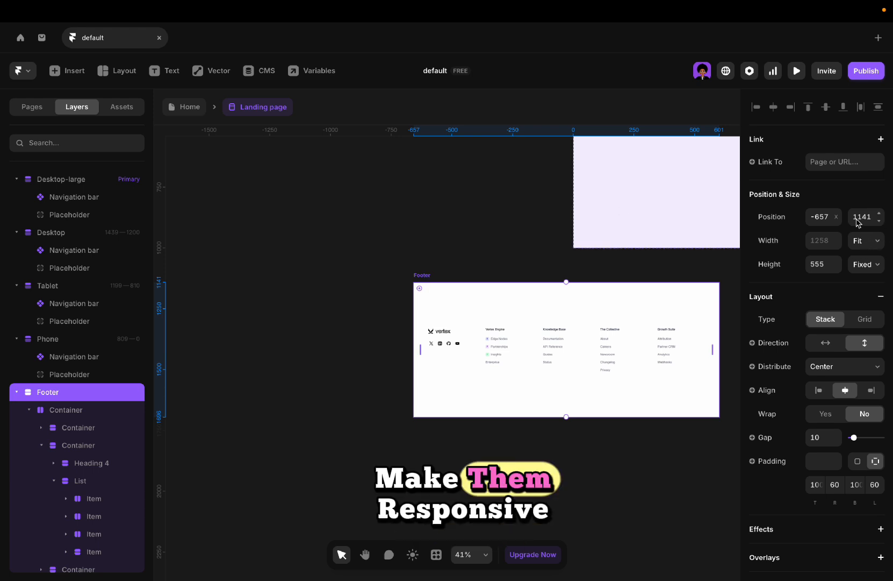
left_click(867, 264)
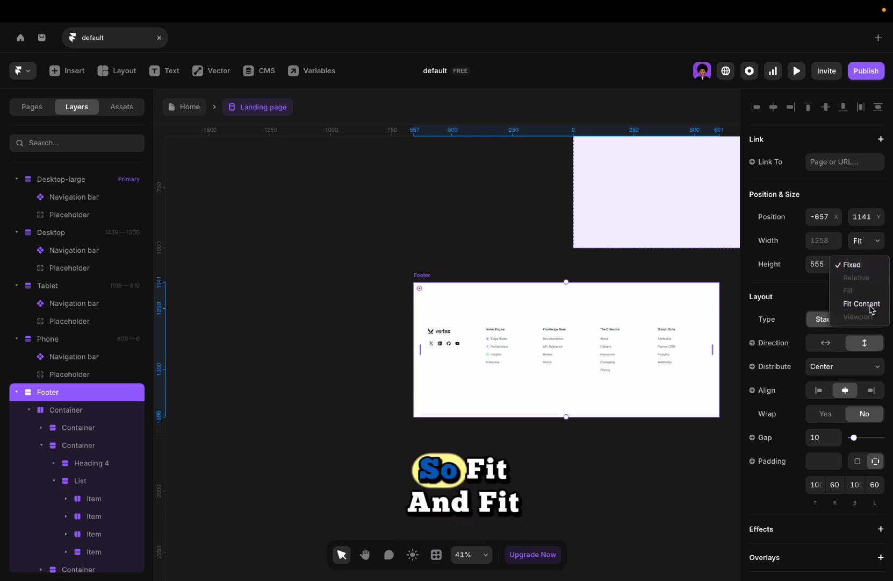
left_click(870, 308)
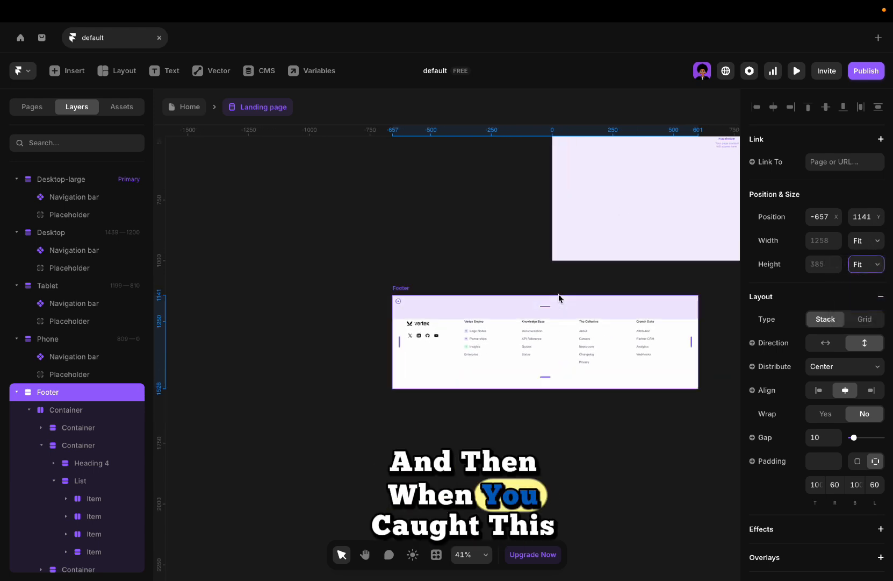
Move the Footer frame into the template's Desktop-large breakpoint and set its width to Fill.
key("Delete")
key("ctrl+minus")
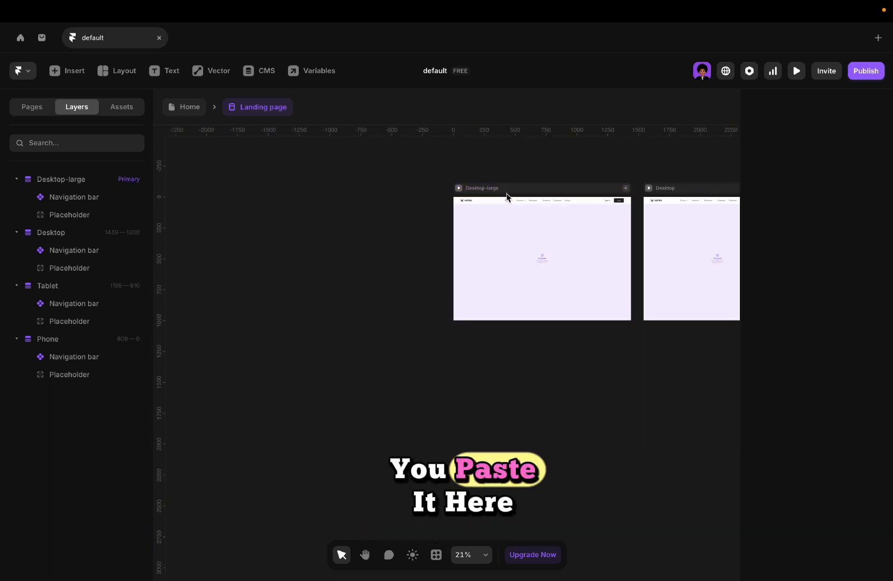
key("ctrl+v")
key("Delete")
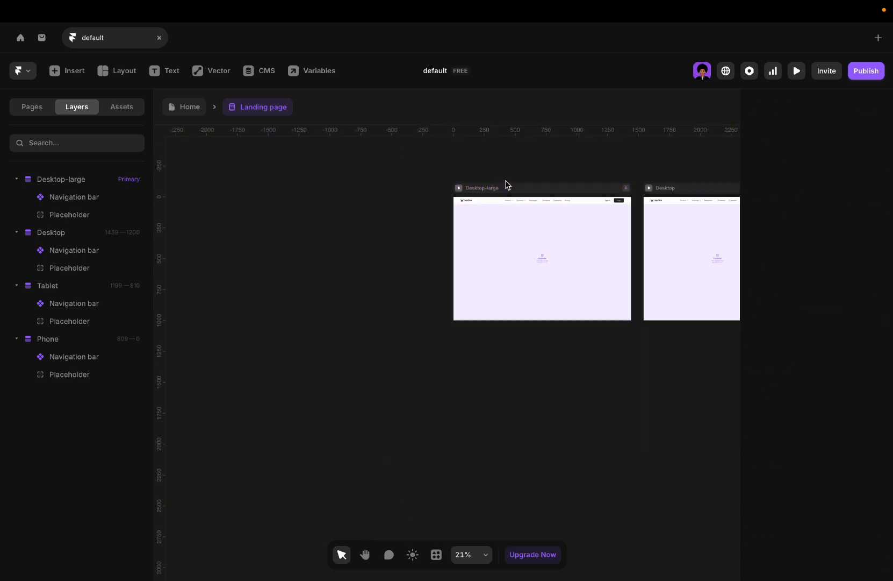
left_click(506, 187)
key("ctrl+v")
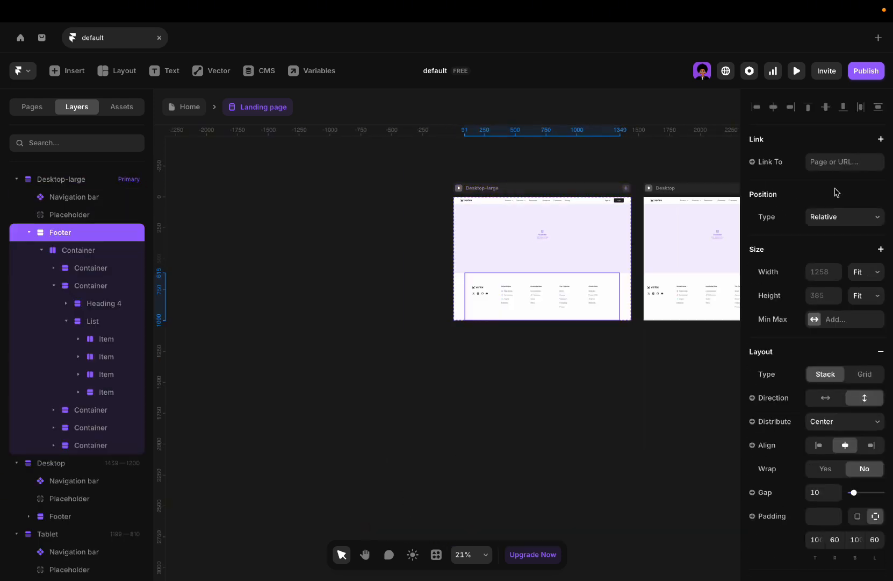
left_click(868, 271)
left_click(849, 257)
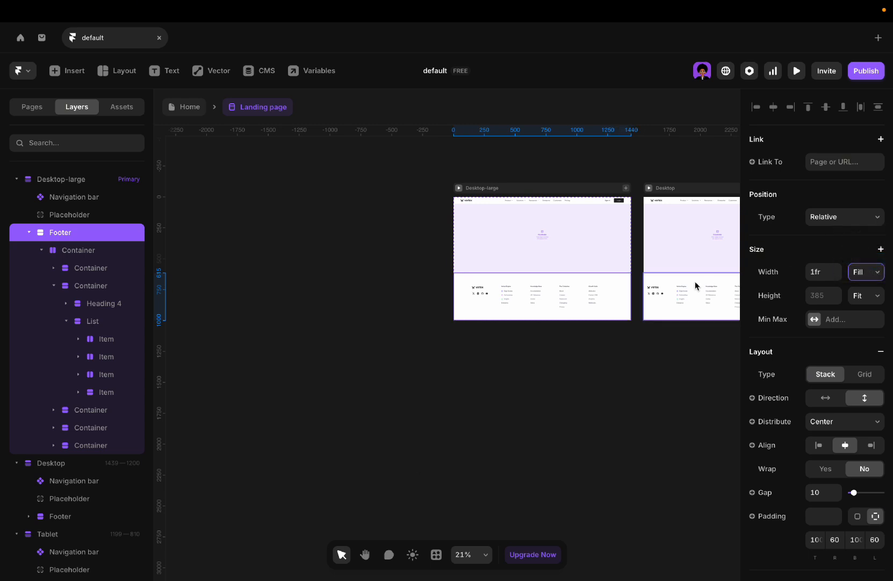
Examine how the footer lays out in the Desktop, Tablet and Phone breakpoints of the template.
scroll(695, 281, "right", 10)
scroll(550, 272, "up", 5)
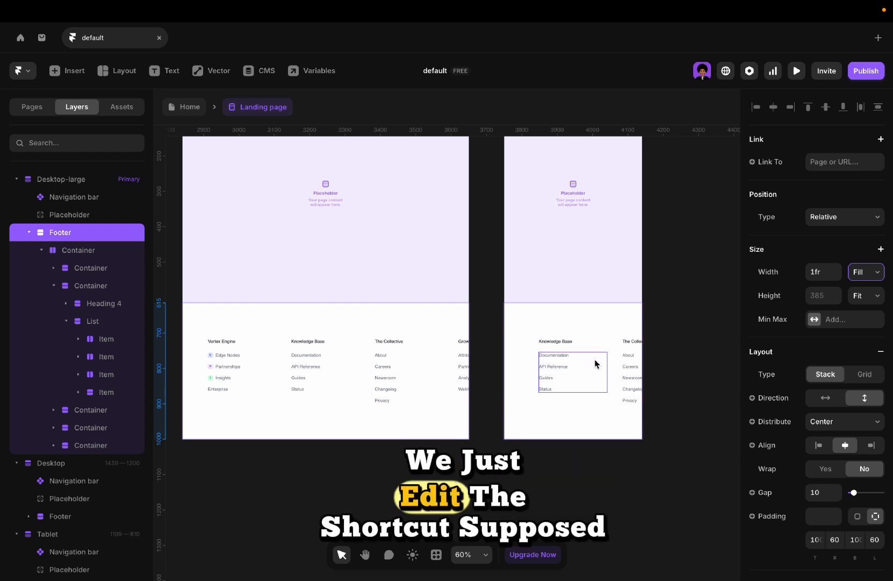
scroll(596, 364, "left", 10)
scroll(595, 366, "down", 1)
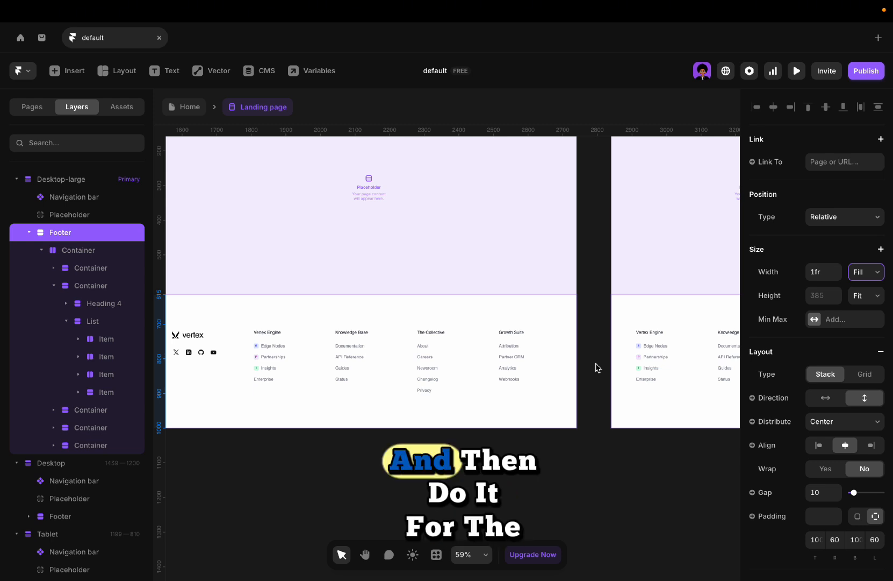
scroll(596, 367, "up", 2)
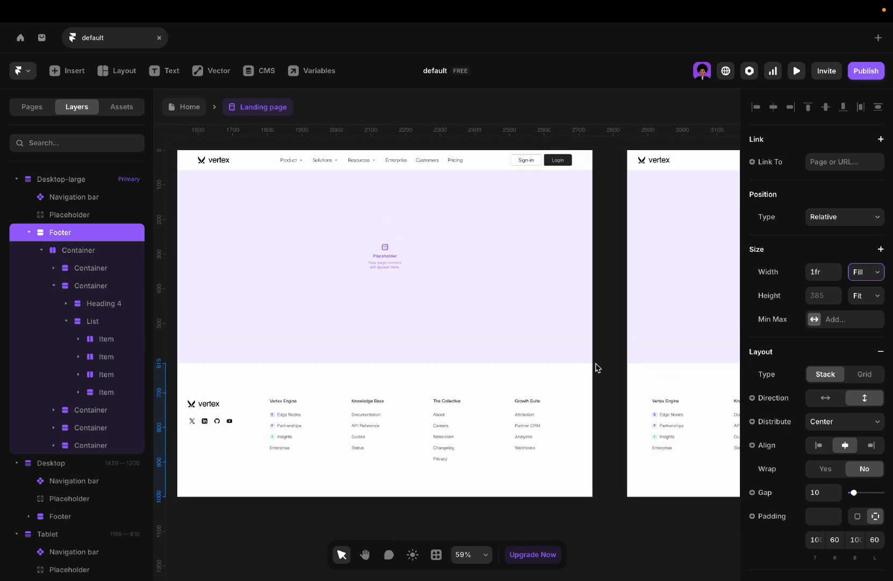
scroll(596, 368, "down", 5)
scroll(596, 367, "left", 3)
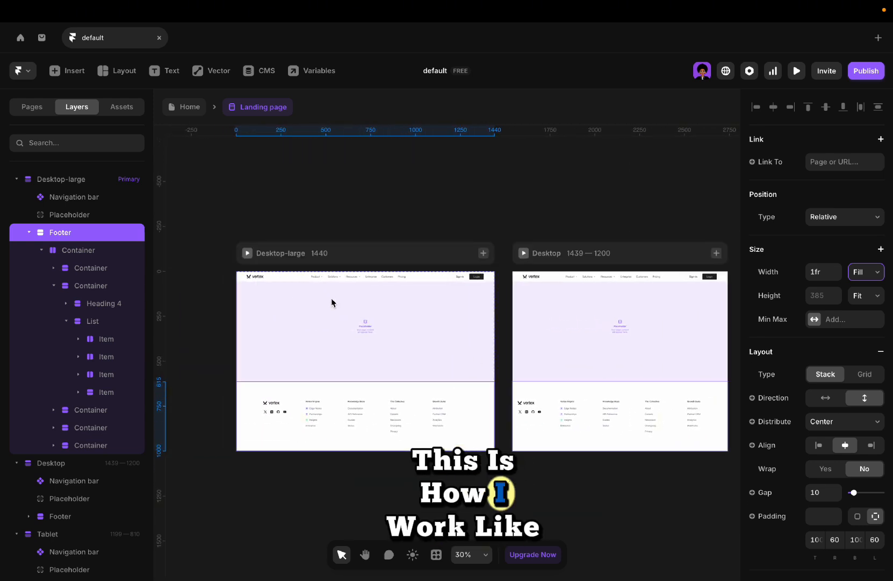
scroll(332, 302, "left", 2)
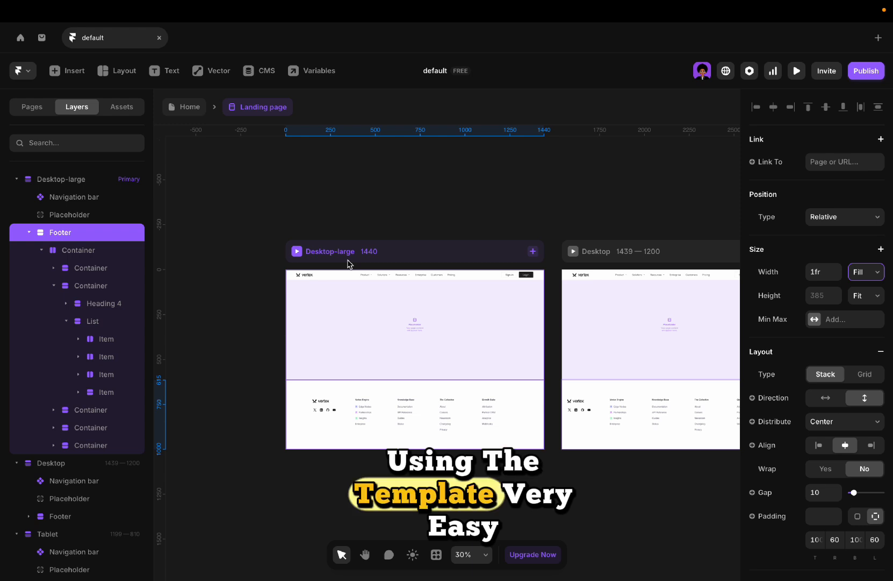
Add a new page to the site.
left_click(33, 107)
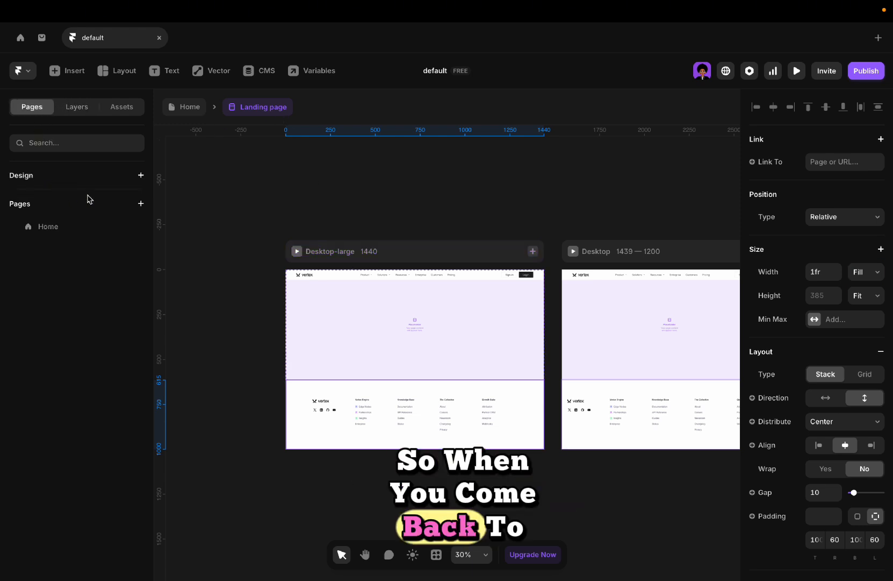
left_click(142, 204)
left_click(150, 225)
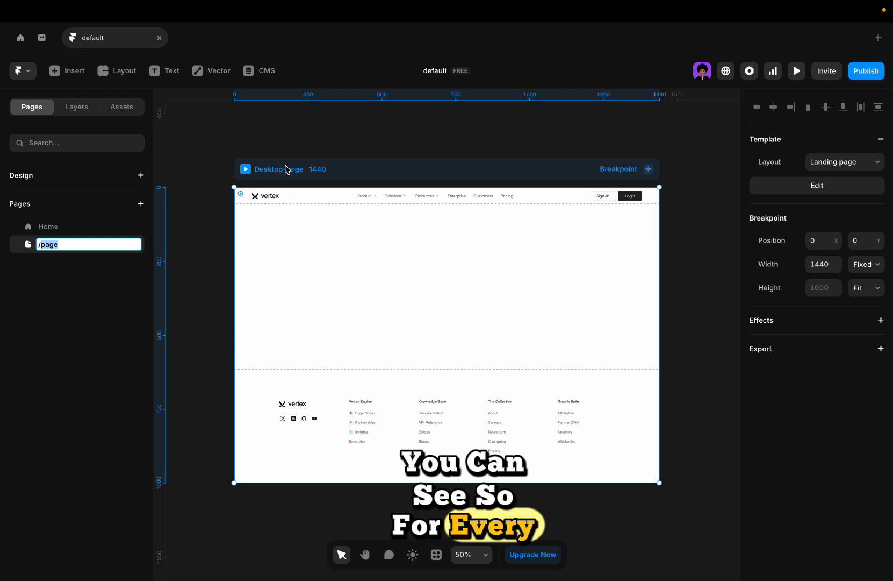
On the Home page, draw a frame about 948 × 420 on the empty canvas above the Desktop-large breakpoint.
left_click(83, 227)
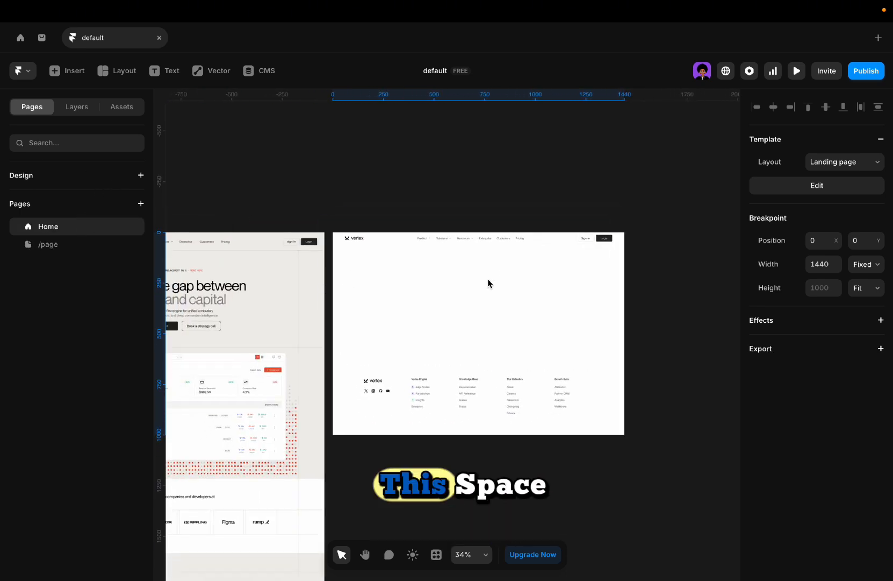
left_click(488, 283)
scroll(488, 284, "left", 5)
scroll(488, 284, "up", 2)
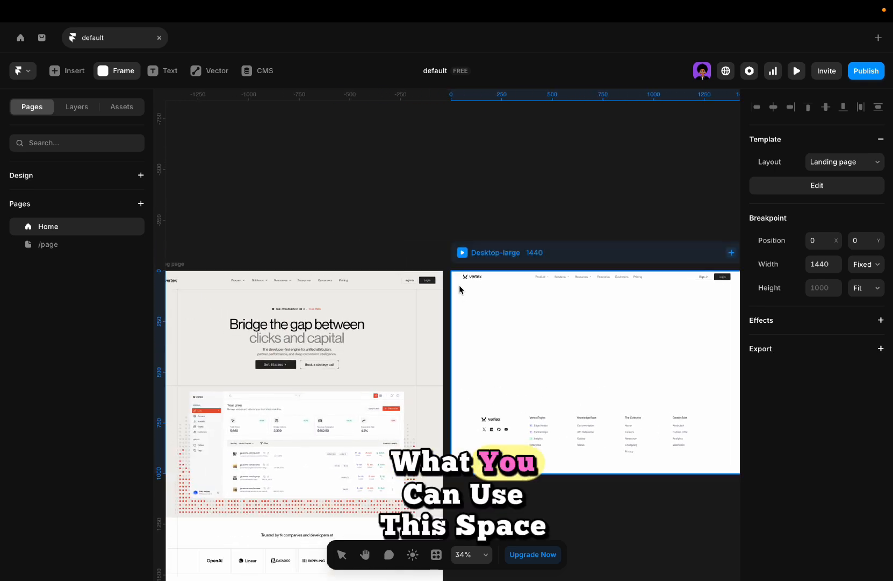
left_click(397, 157)
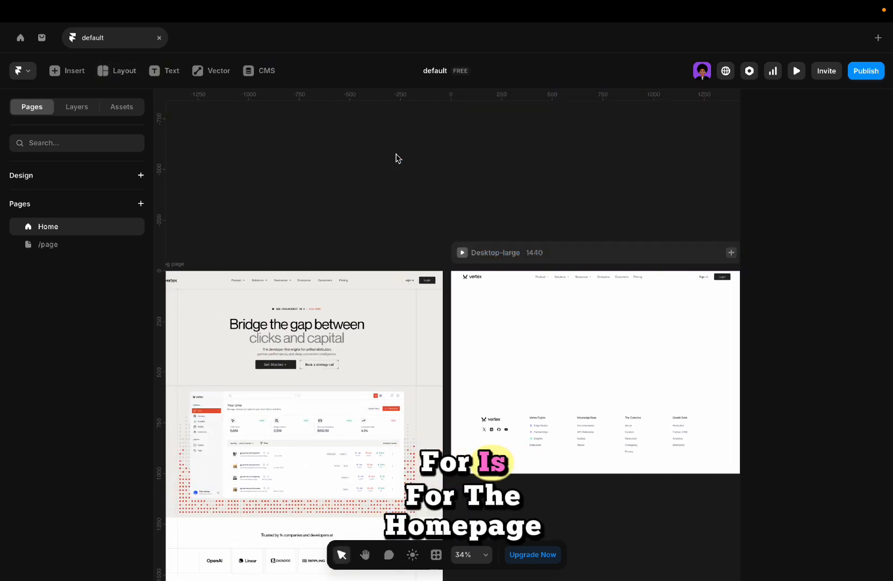
left_click_drag(396, 158, 566, 245)
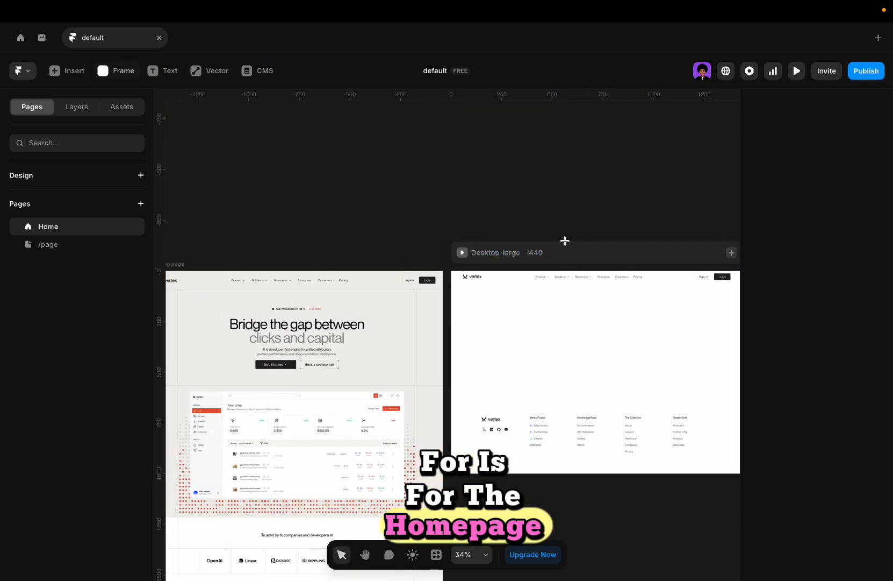
left_click_drag(359, 169, 551, 253)
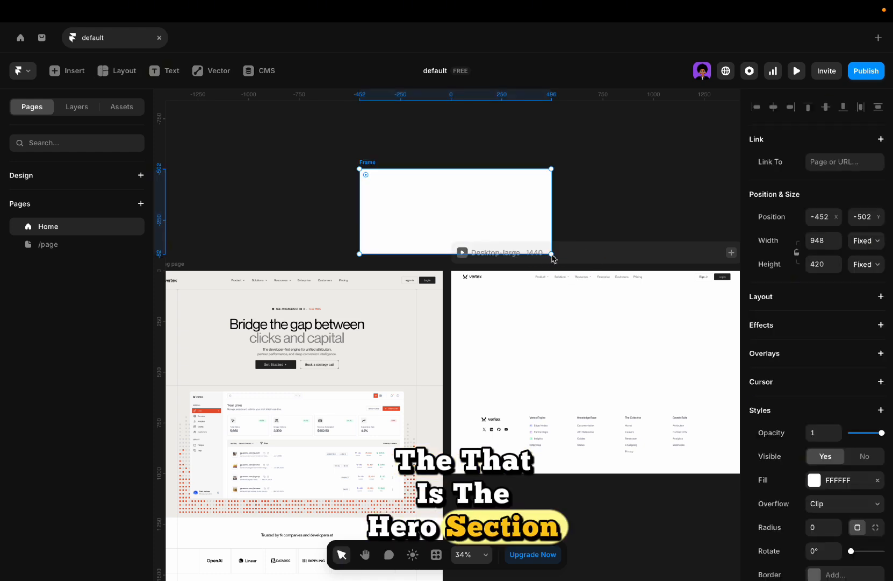
Move the new frame into the Home page's Desktop-large breakpoint and set its width to Fill.
key("BackSpace")
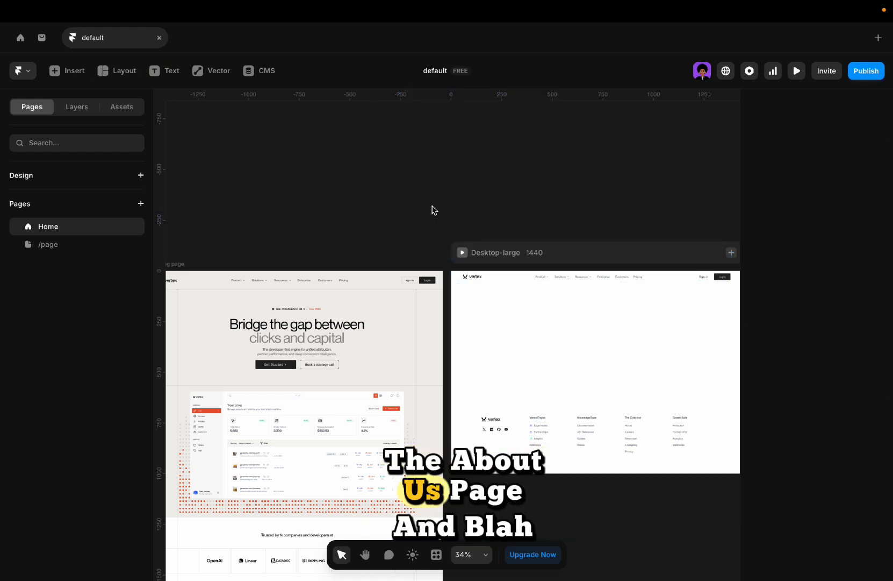
left_click(491, 346)
key("ctrl+v")
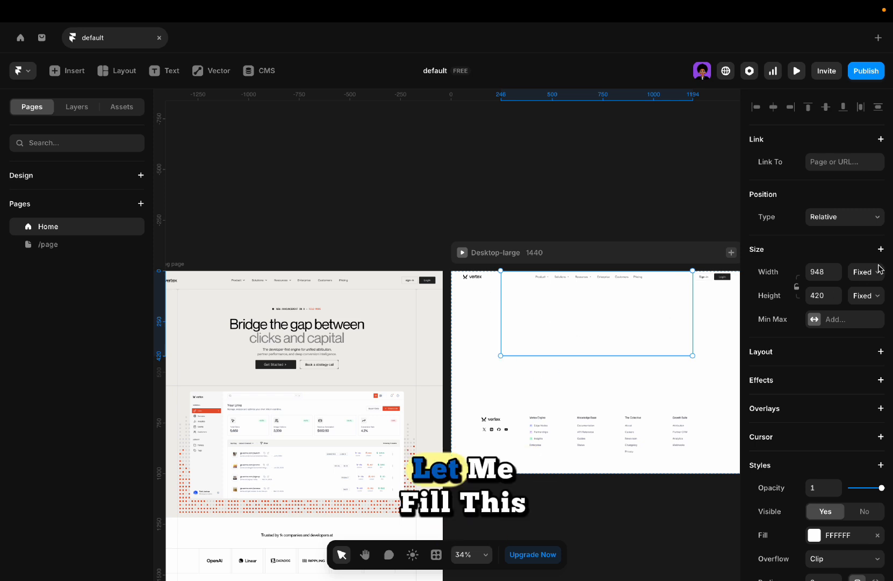
left_click(868, 272)
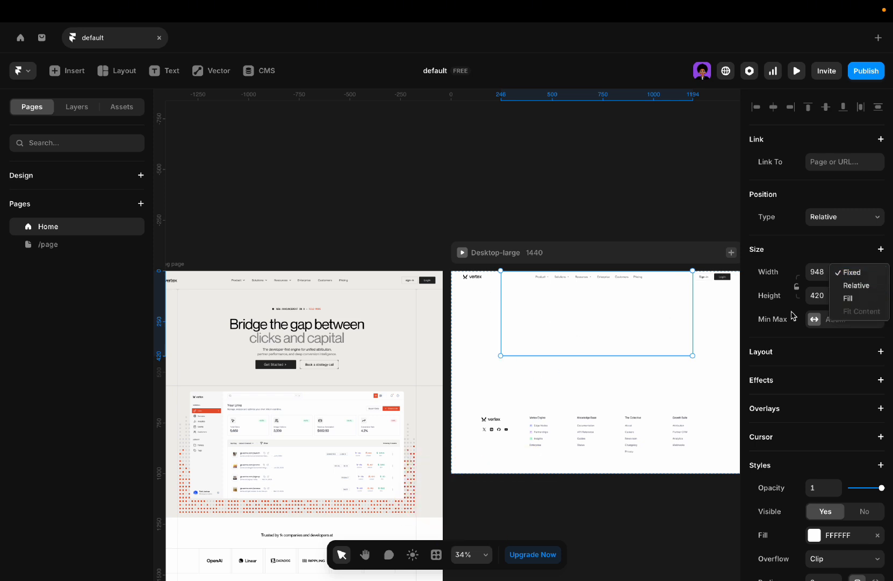
left_click(852, 298)
Stretch the frame in the Home page's Desktop-large breakpoint to a height of about 2576.
scroll(658, 256, "down", 3)
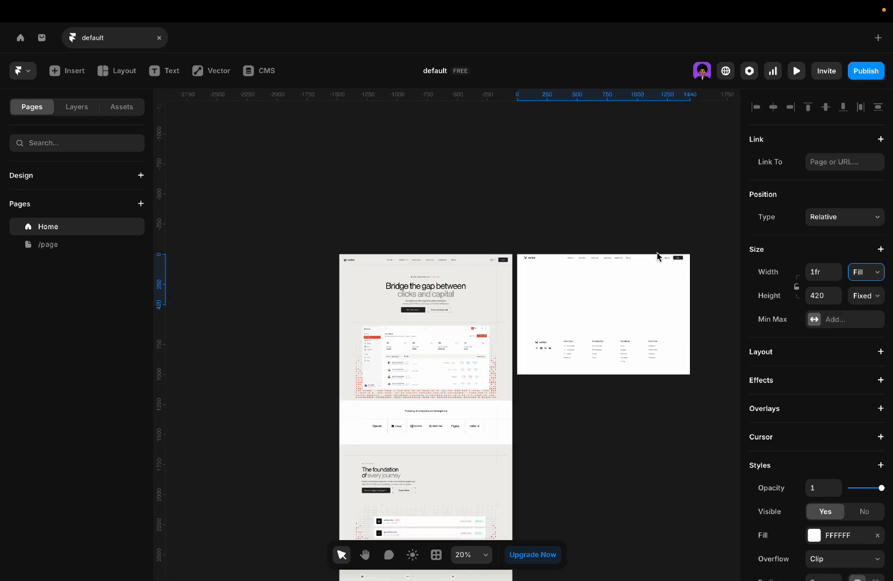
left_click_drag(607, 302, 677, 549)
scroll(607, 385, "down", 1)
scroll(607, 385, "right", 1)
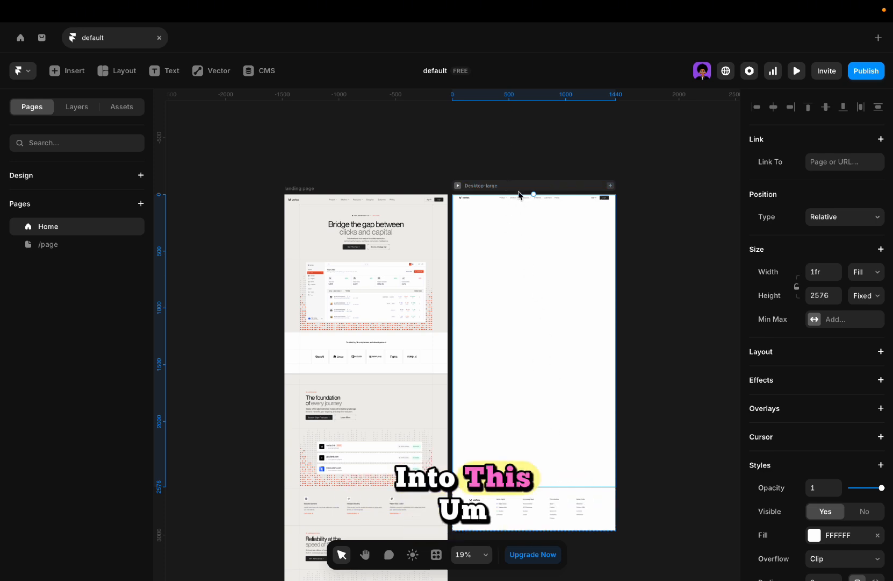
Rename the frame inside the Home page's Desktop-large breakpoint to Main.
left_click(92, 110)
double_click(60, 216)
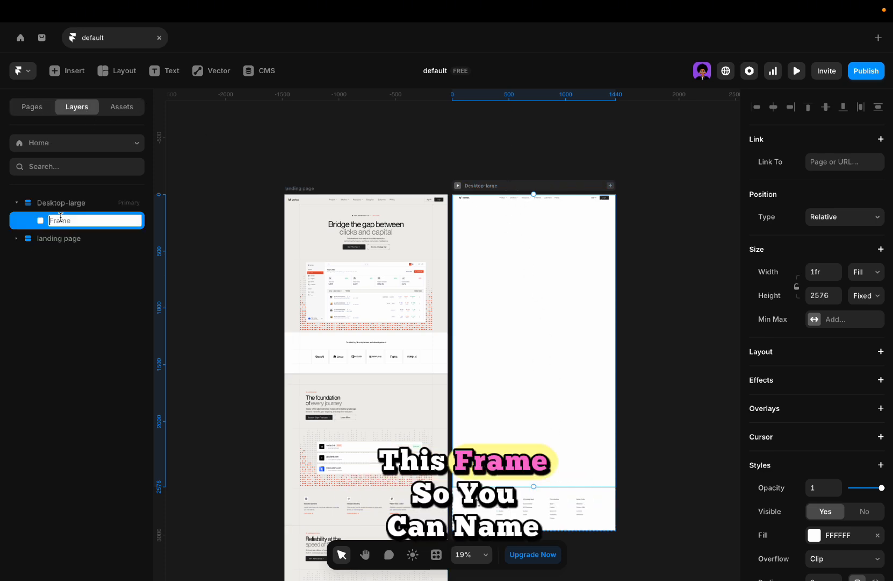
type("Mi")
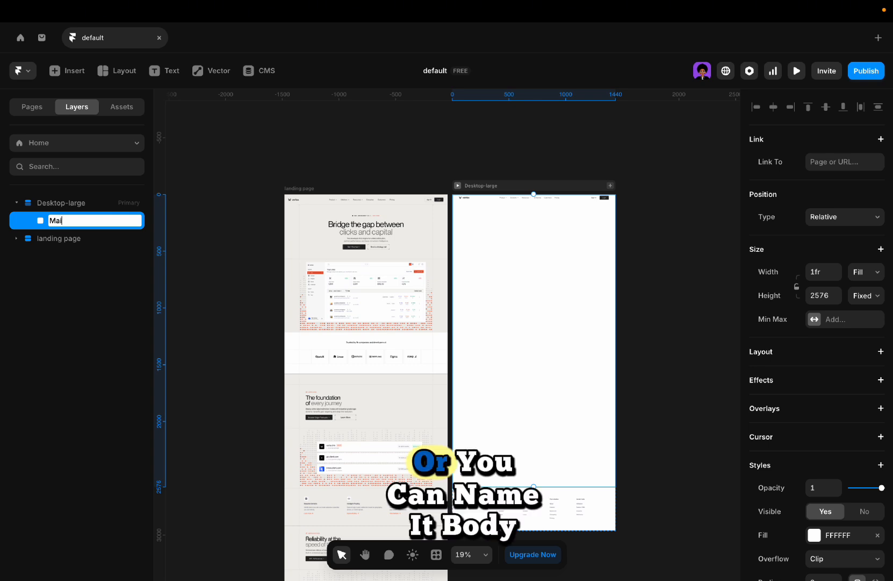
key("Return")
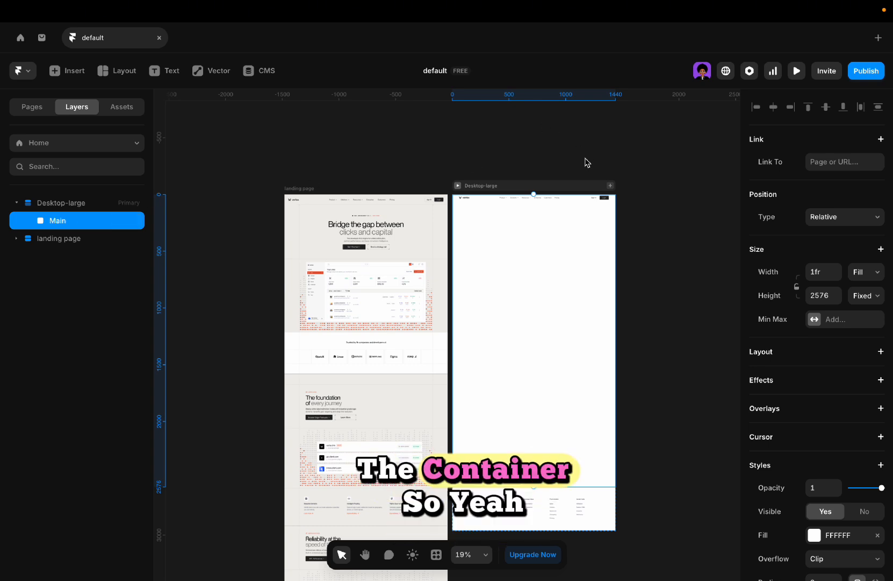
Open the Landing page template from the project's assets.
scroll(505, 201, "down", 2)
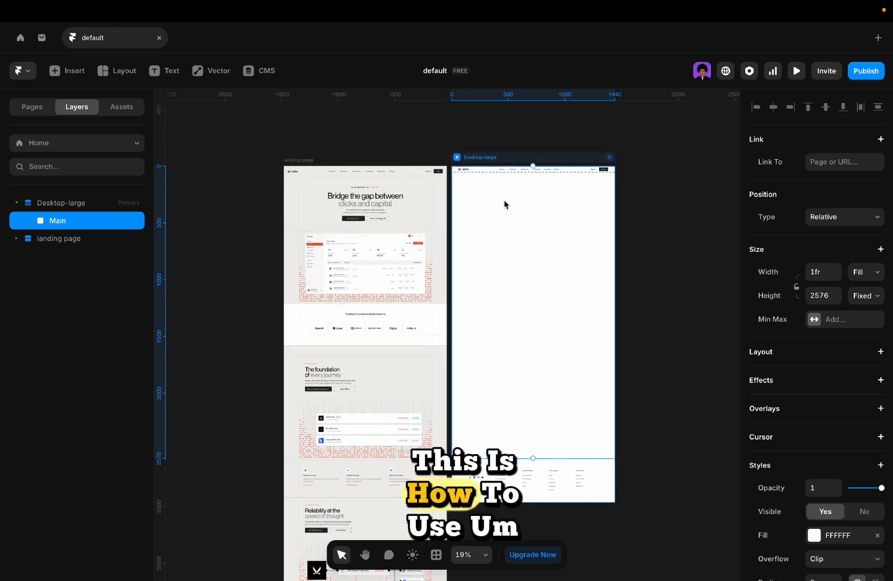
scroll(505, 204, "down", 3)
scroll(505, 204, "up", 3)
scroll(505, 204, "right", 2)
scroll(505, 204, "up", 5)
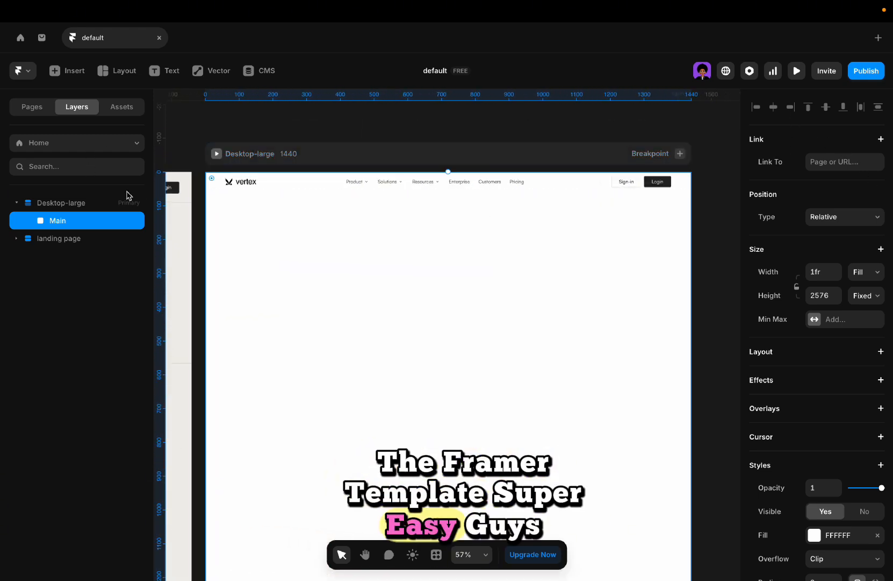
left_click(119, 106)
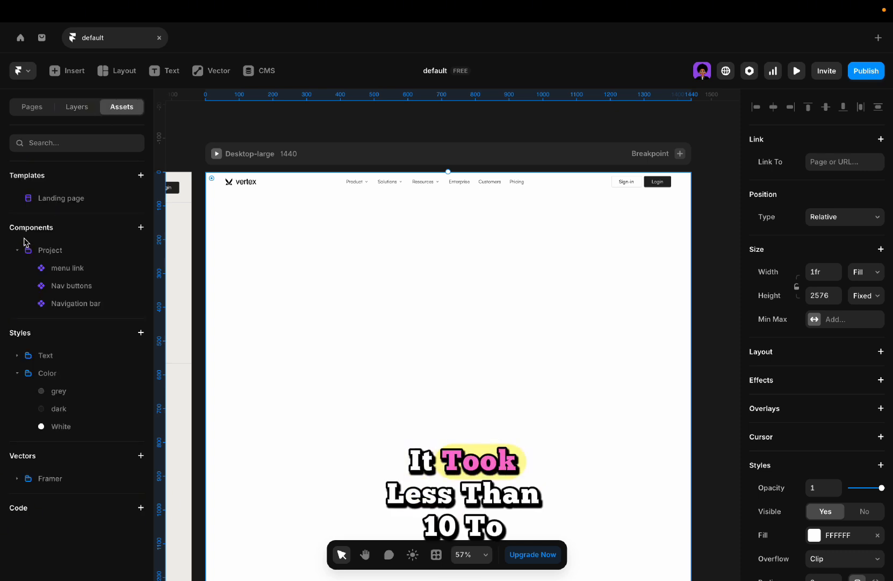
left_click(56, 199)
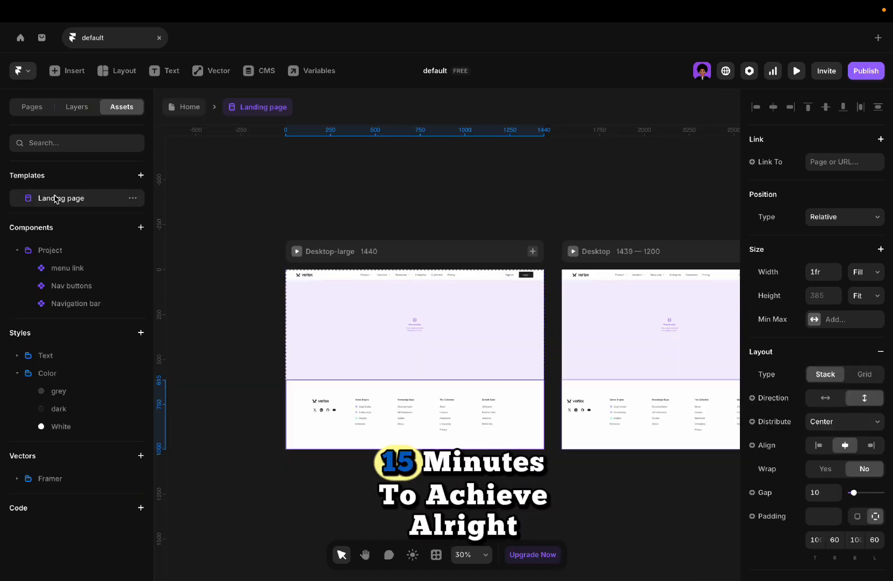
Preview the template's Desktop-large breakpoint, narrow it to 320 wide, widen it again to about 1462, and return to the canvas.
scroll(437, 353, "up", 5)
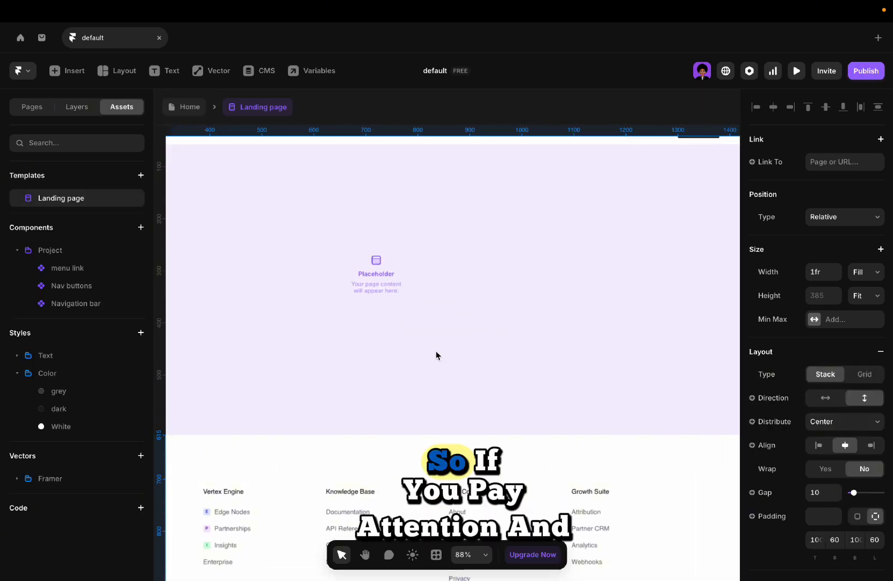
scroll(436, 353, "up", 1)
scroll(436, 354, "down", 3)
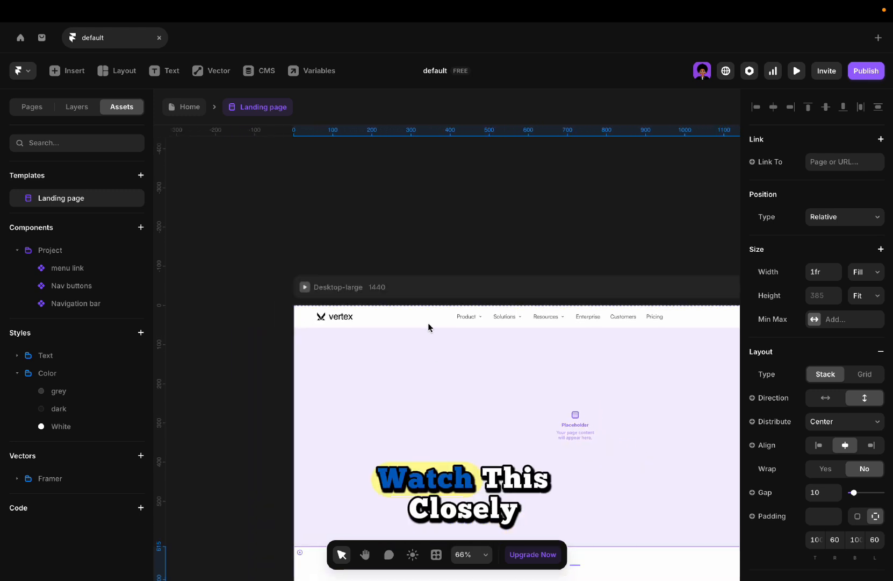
left_click(306, 287)
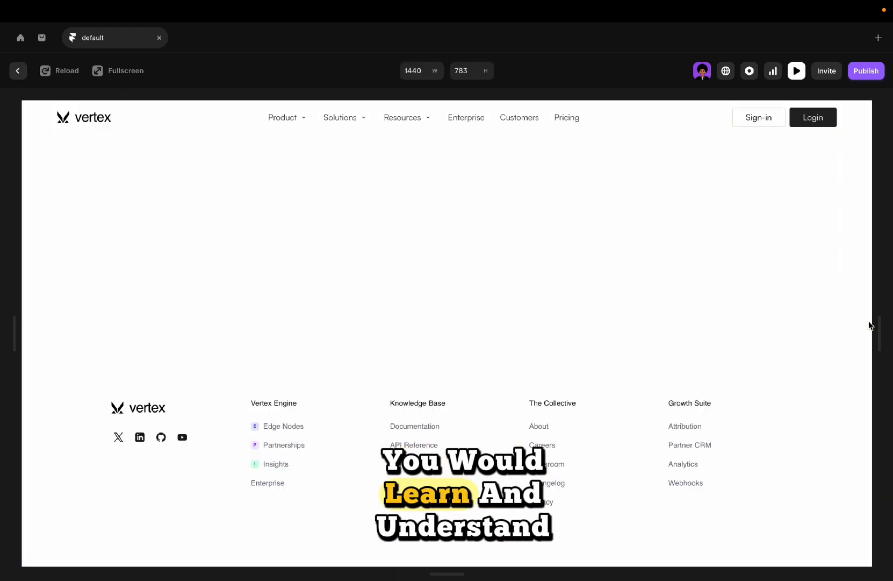
left_click_drag(879, 327, 352, 380)
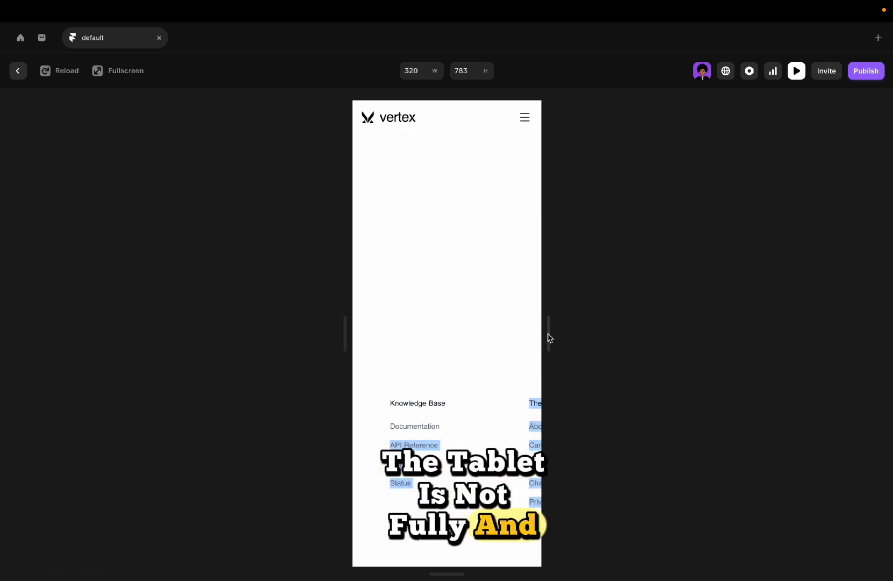
left_click_drag(549, 338, 882, 503)
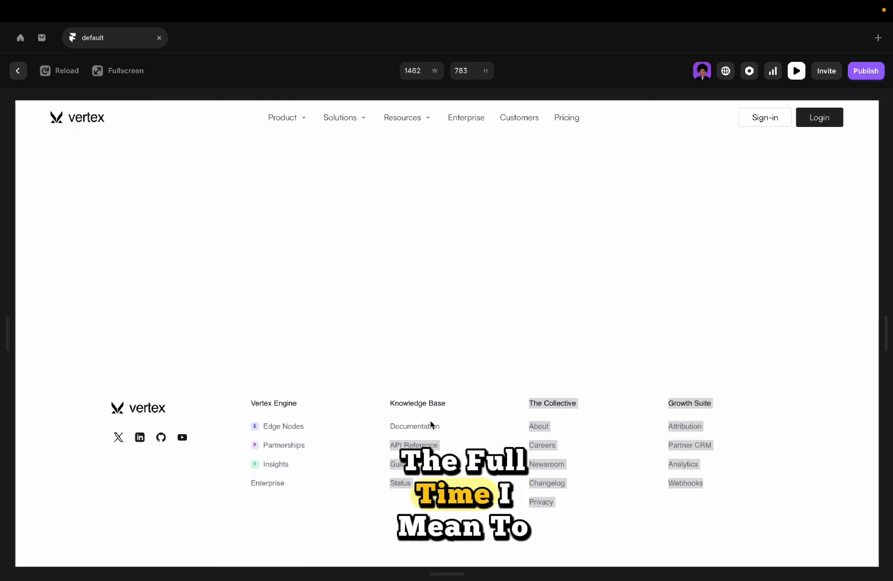
left_click(18, 71)
scroll(445, 269, "down", 2)
scroll(445, 269, "right", 2)
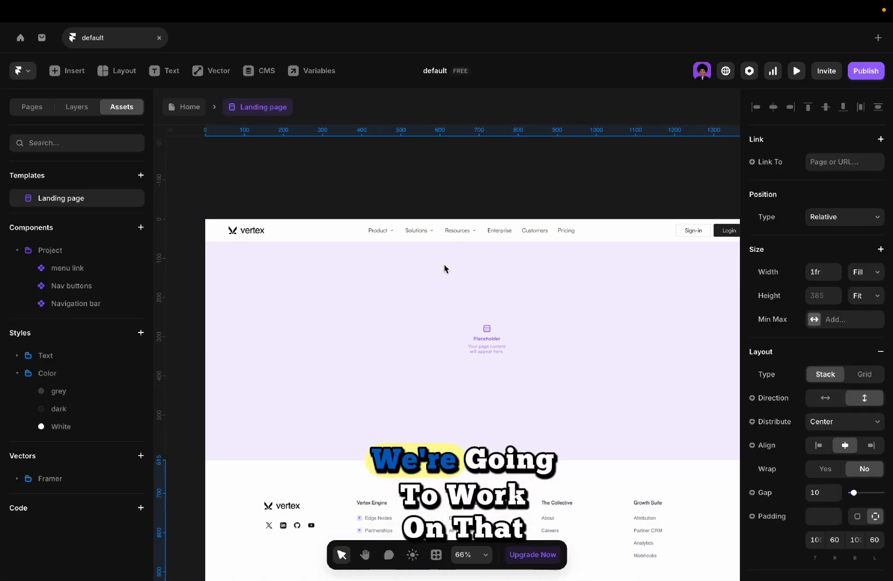
key("super+minus")
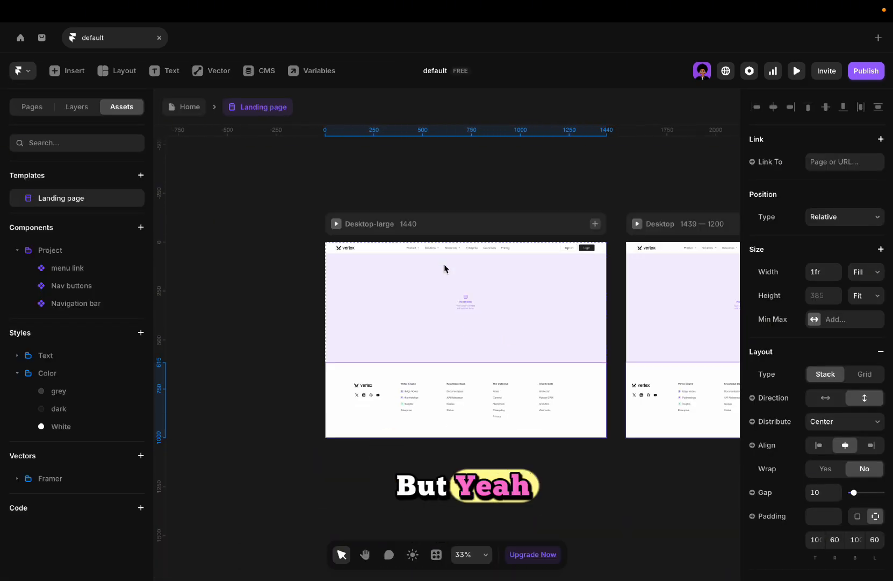